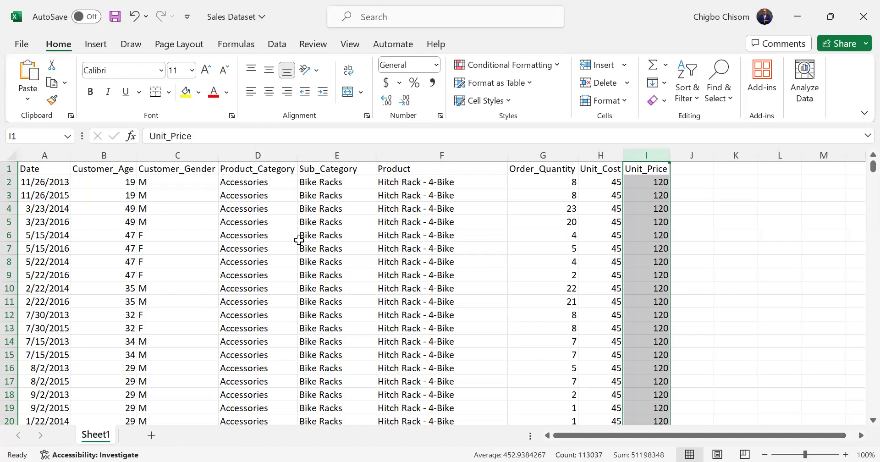
- Examine the column headers of the sales data and the extent of the full data range
key(alt+Tab)
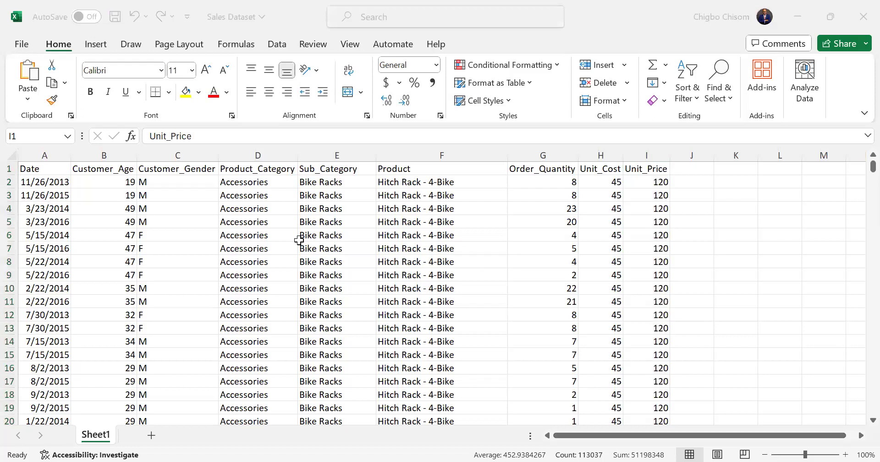
click(41, 172)
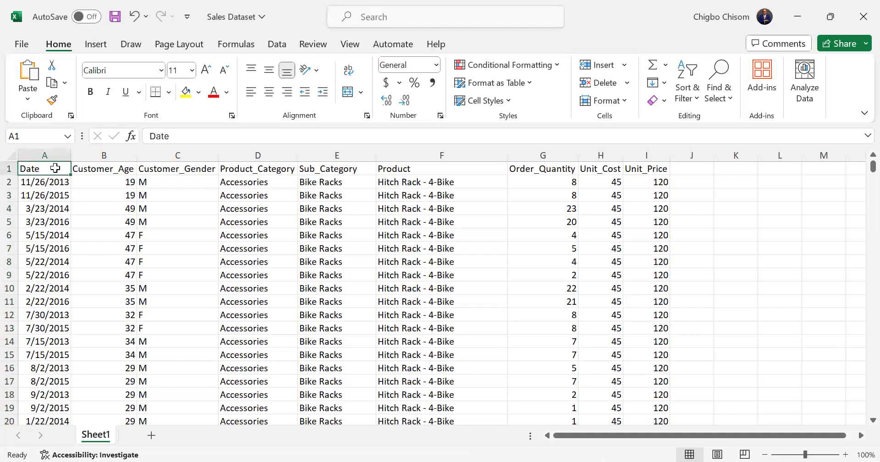
click(91, 169)
click(179, 169)
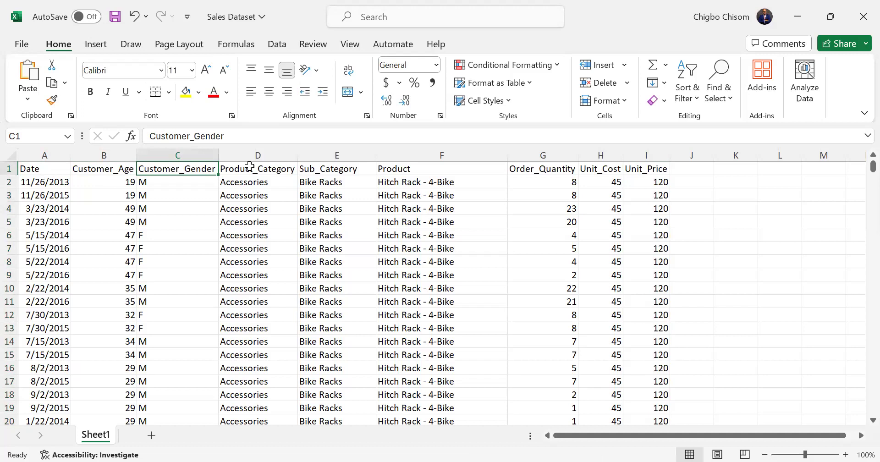
drag(60, 154, 77, 163)
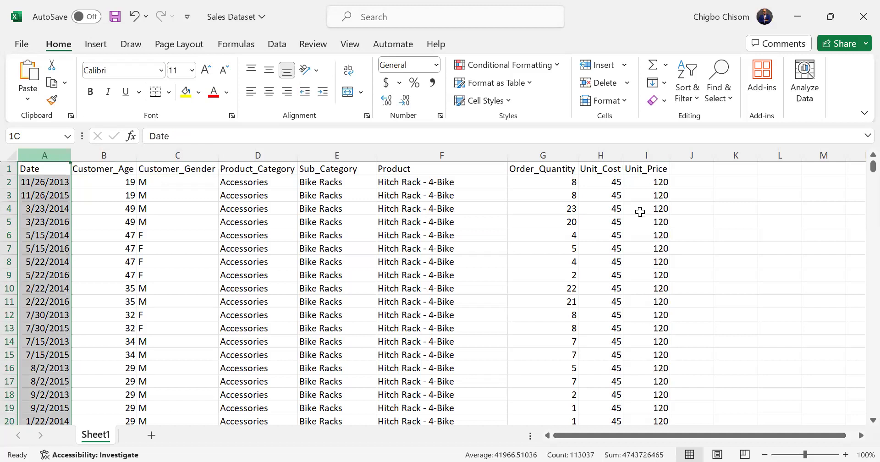
key(ctrl+a)
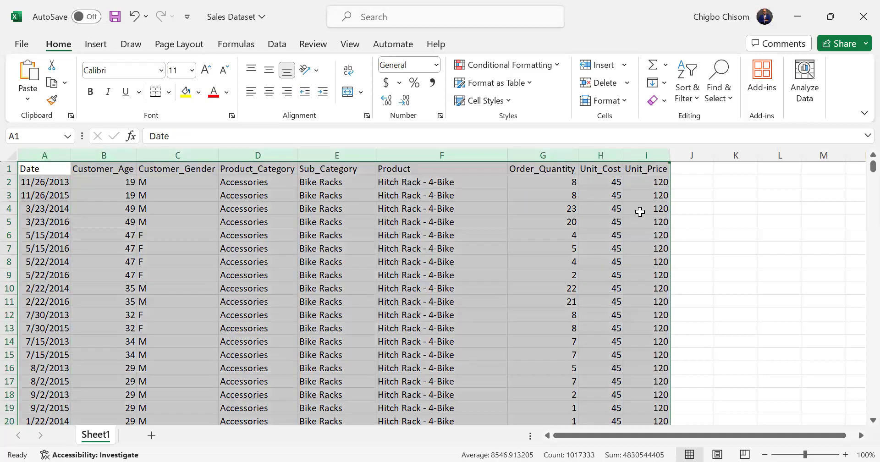
click(515, 219)
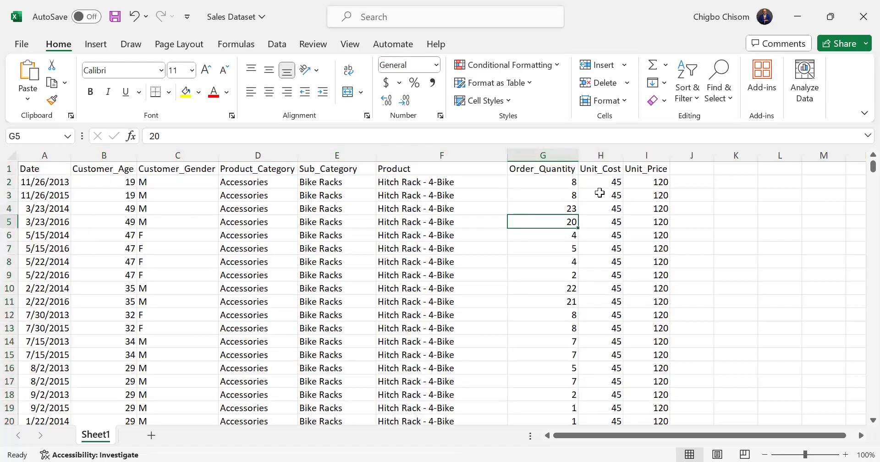
- Convert the sales data range A1:I113037 into a table with headers
click(461, 225)
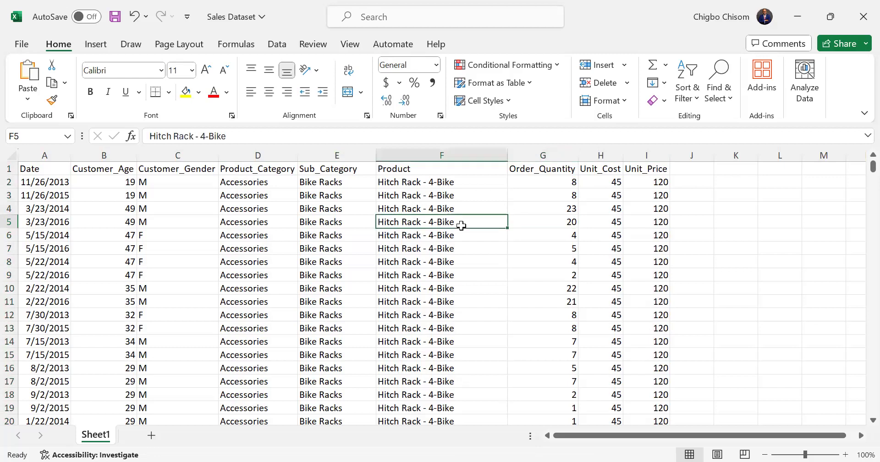
key(ctrl+t)
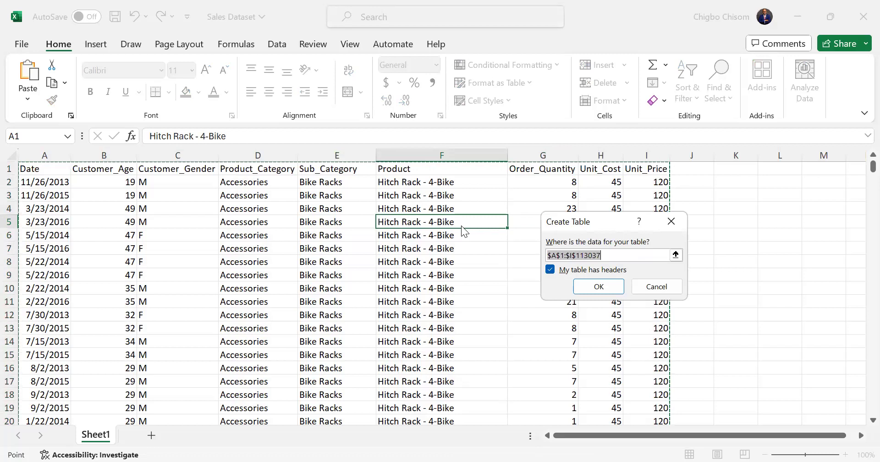
key(Return)
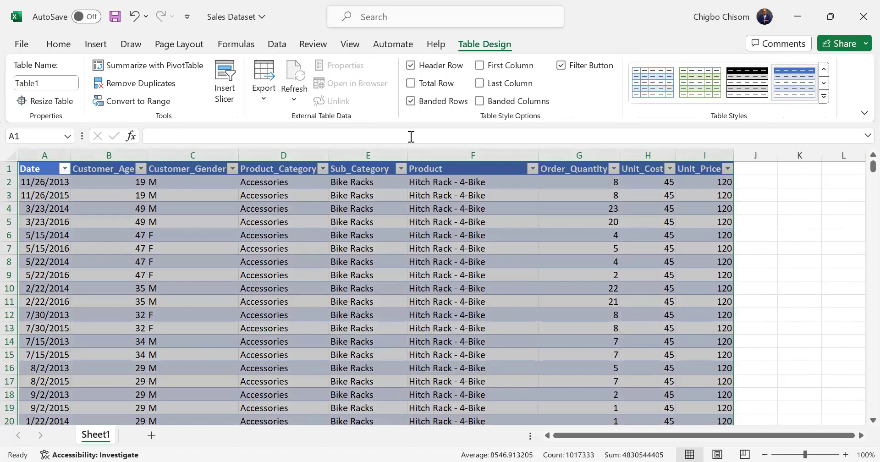
- Name the new table Sales_Dataset
click(46, 82)
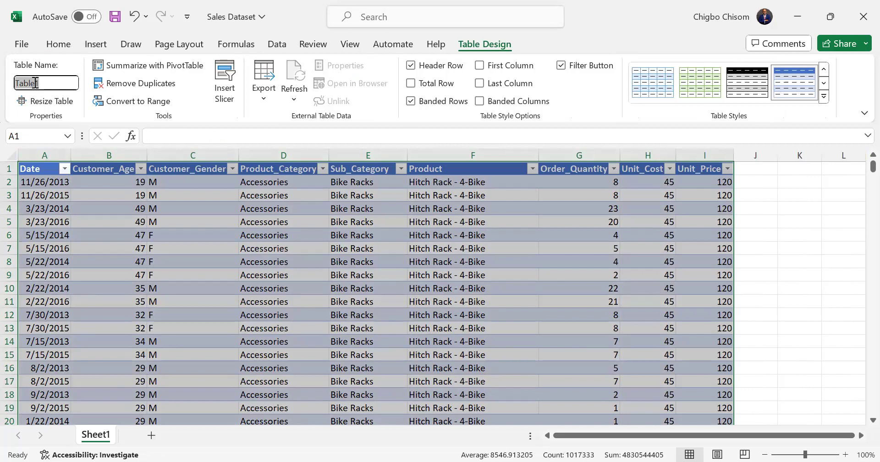
text(Sales_Dataset)
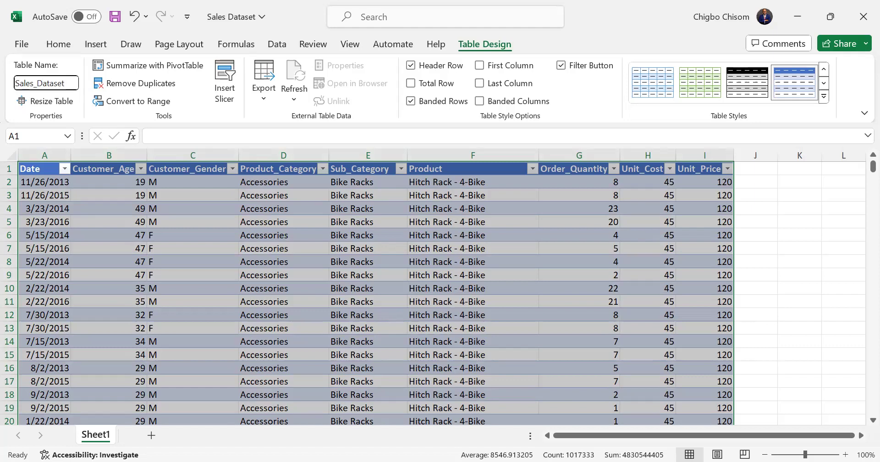
key(Return)
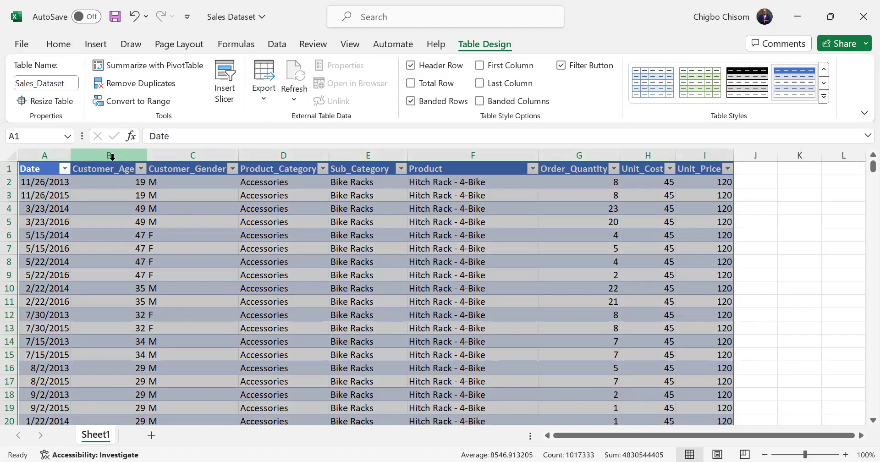
click(117, 187)
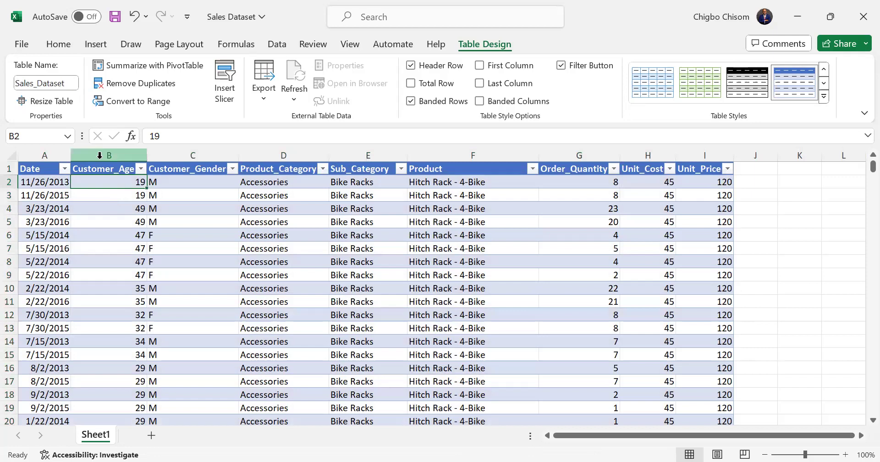
- Insert three blank columns between the Date and Customer_Age columns of the table
click(37, 155)
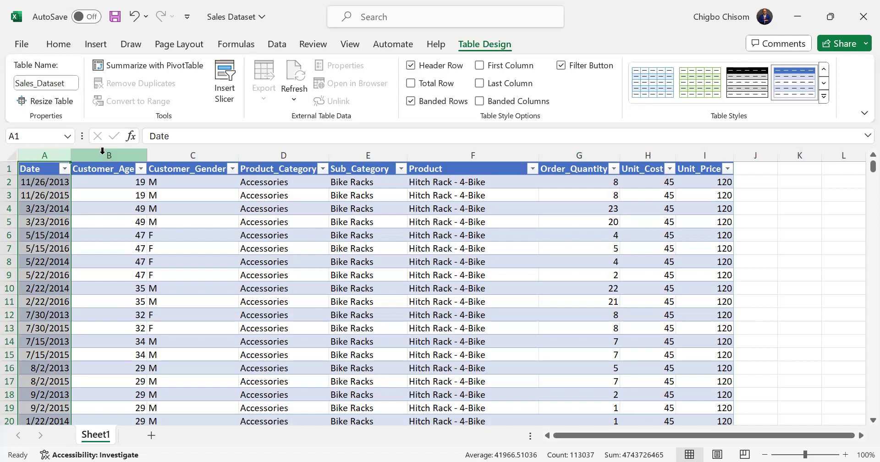
drag(102, 151, 249, 149)
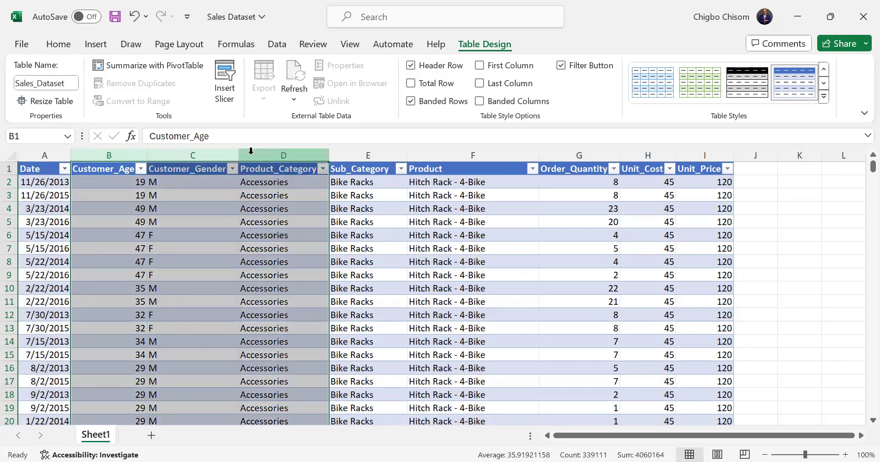
click(113, 151)
drag(113, 151, 113, 155)
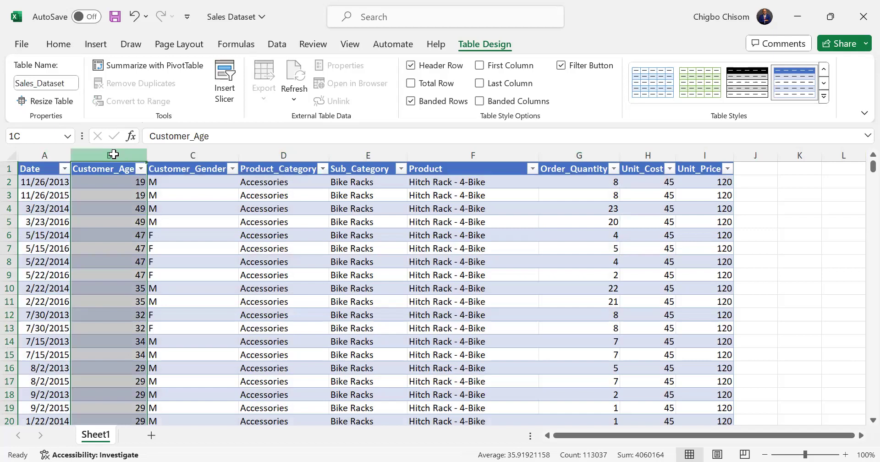
shift+click(268, 153)
right_click(271, 154)
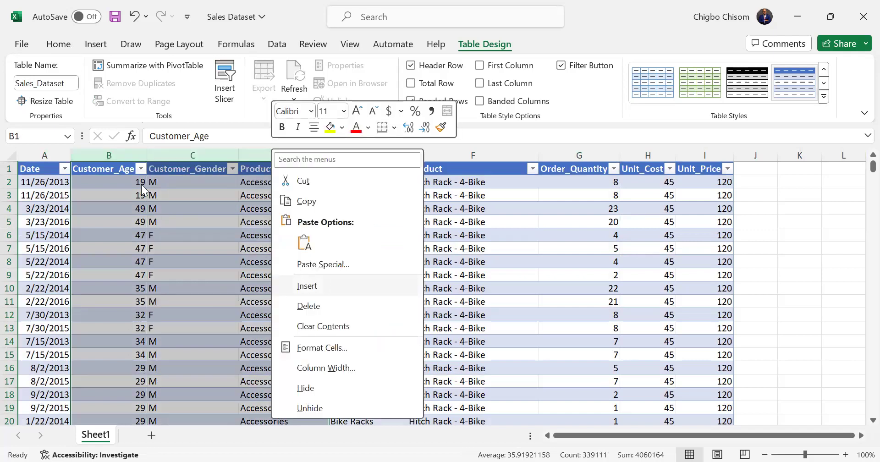
click(267, 150)
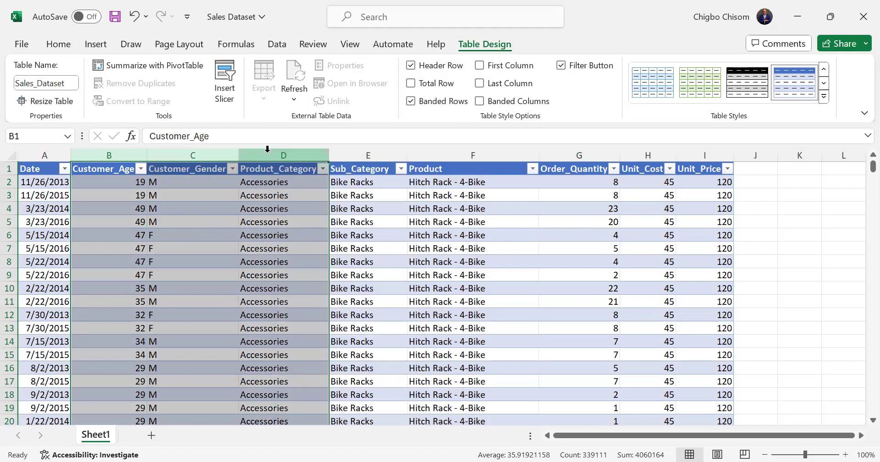
right_click(268, 150)
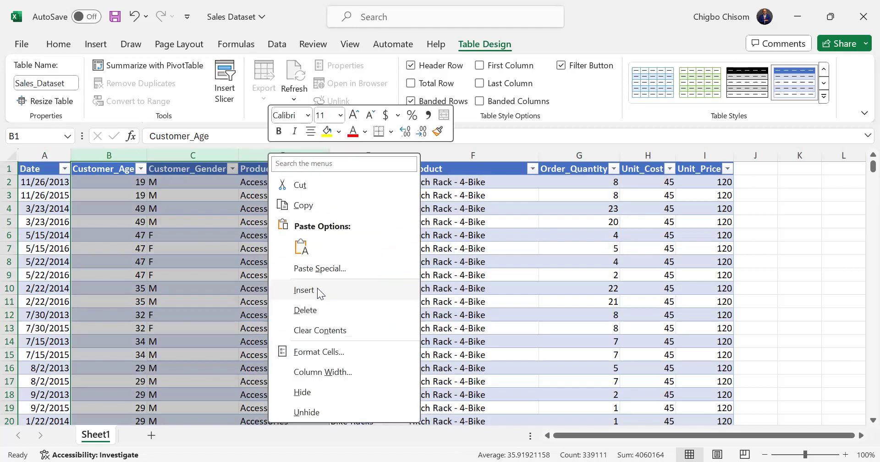
click(317, 287)
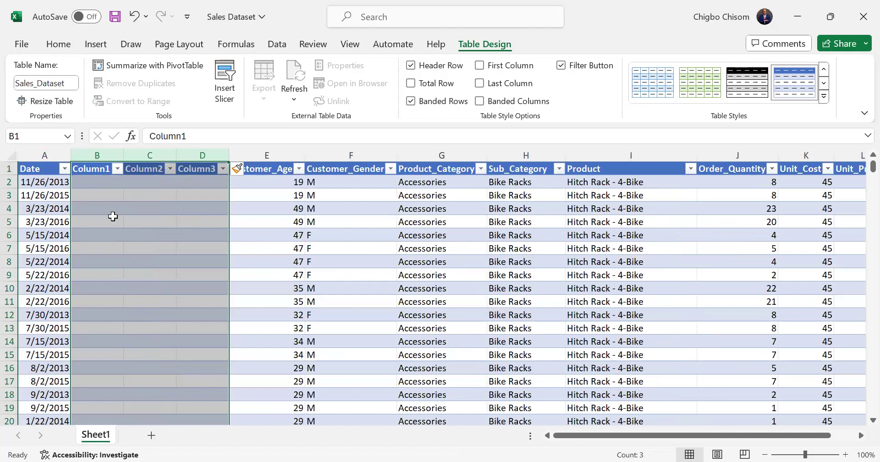
- Rename the headers of the first two inserted columns, B and C, as Year and Month
click(94, 181)
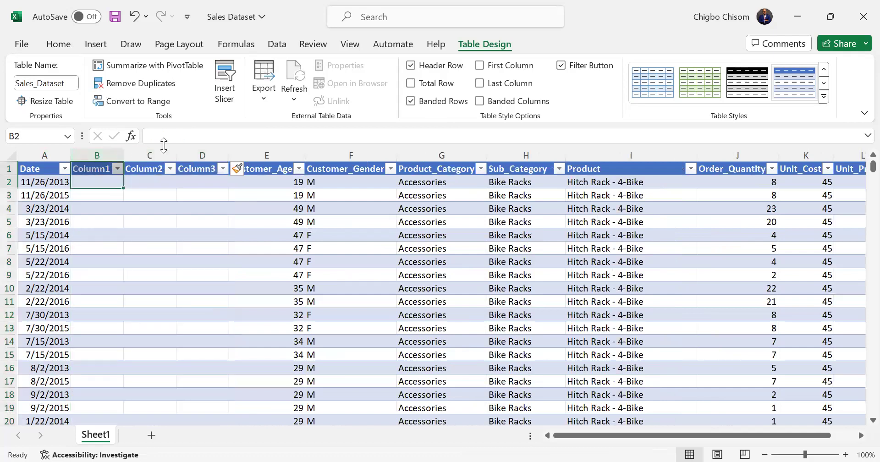
click(106, 167)
drag(200, 136, 138, 136)
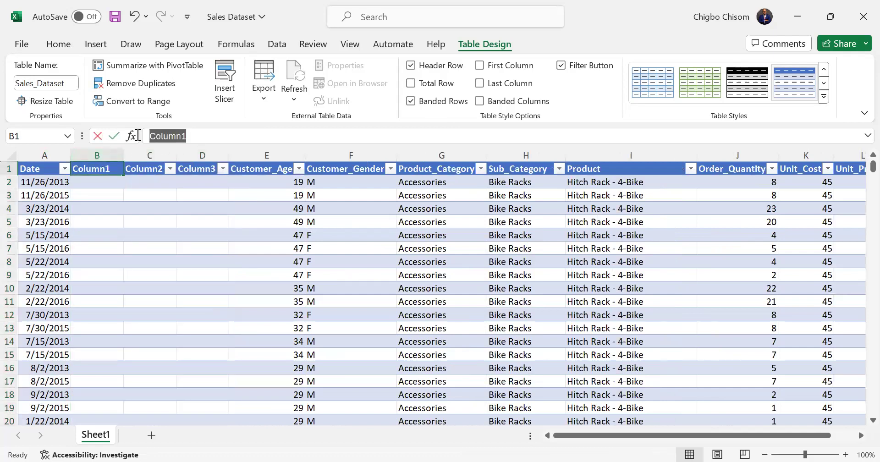
text(Year)
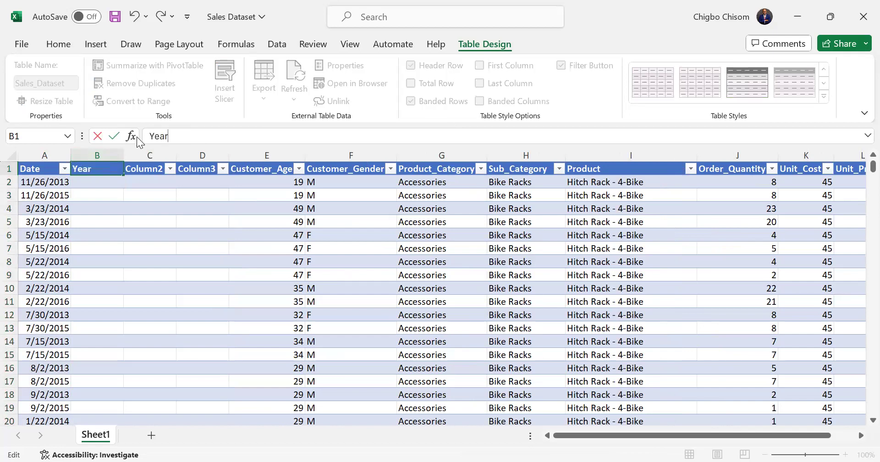
click(153, 179)
click(154, 170)
drag(188, 136, 139, 137)
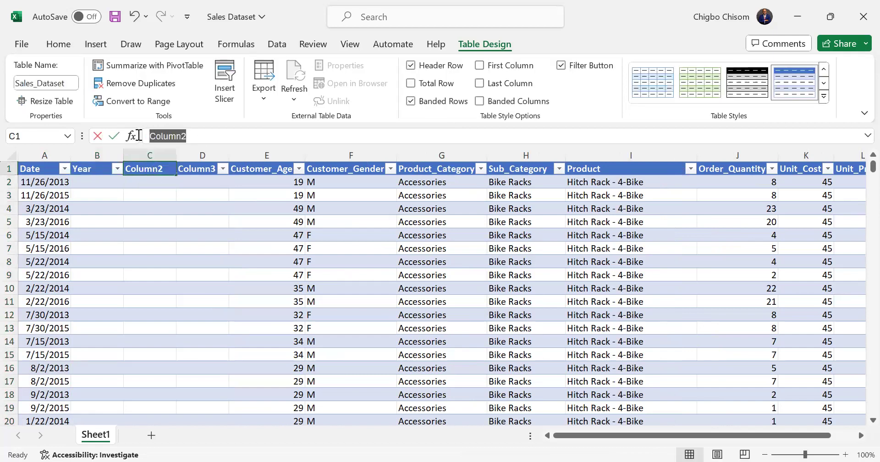
text(Month)
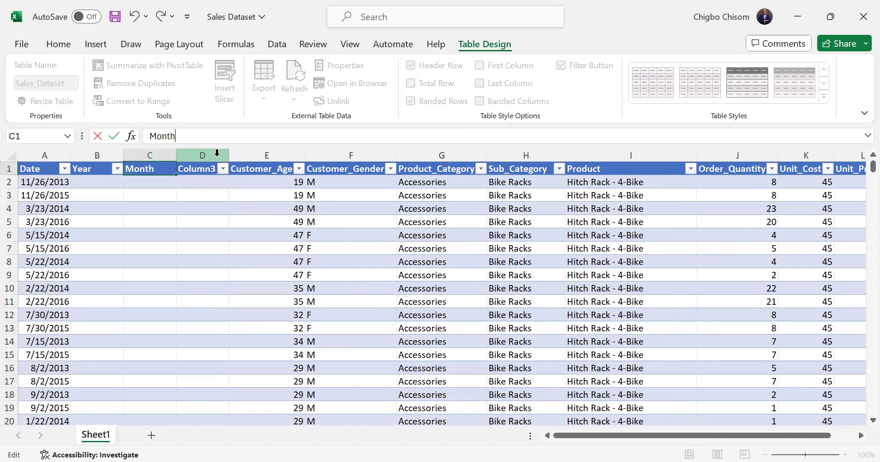
- Rename the header of the third inserted column, D, as Weekday and autofit its width
click(205, 169)
double_click(140, 136)
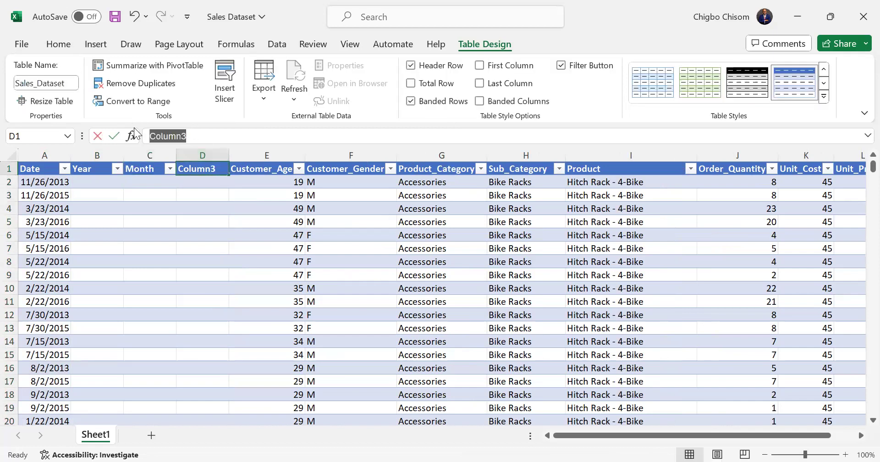
text(Weekday)
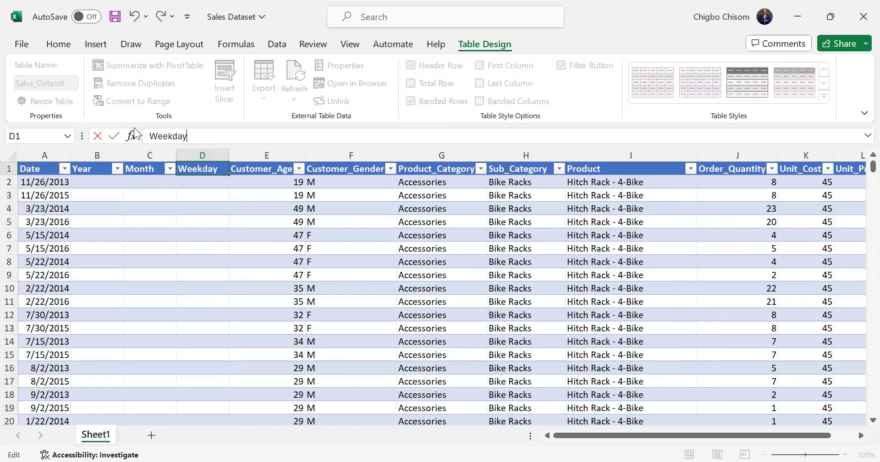
click(178, 211)
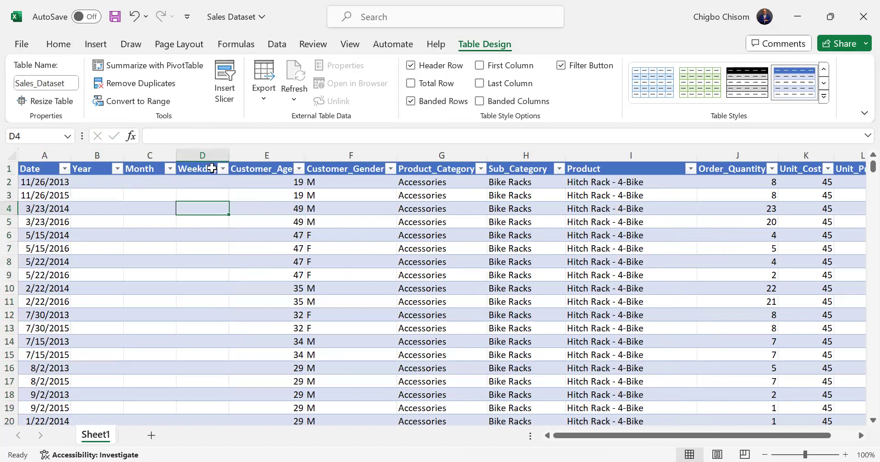
double_click(229, 159)
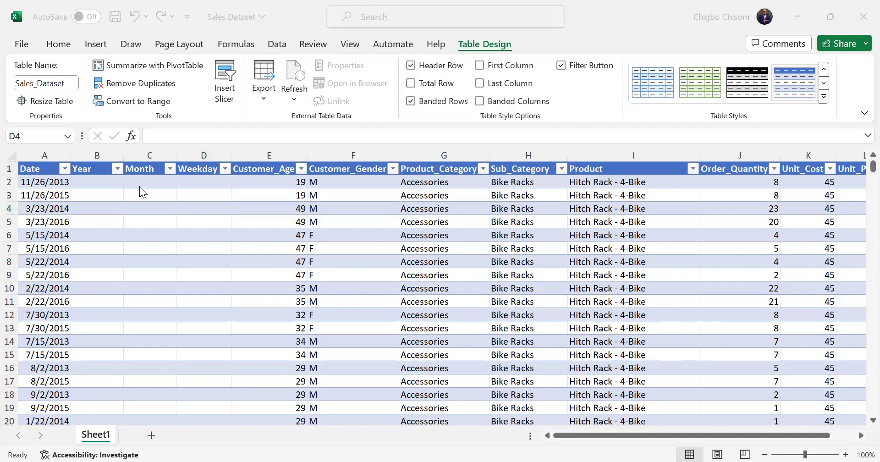
- Undo the column width change, the three header renames and the insertion of the three columns
click(152, 222)
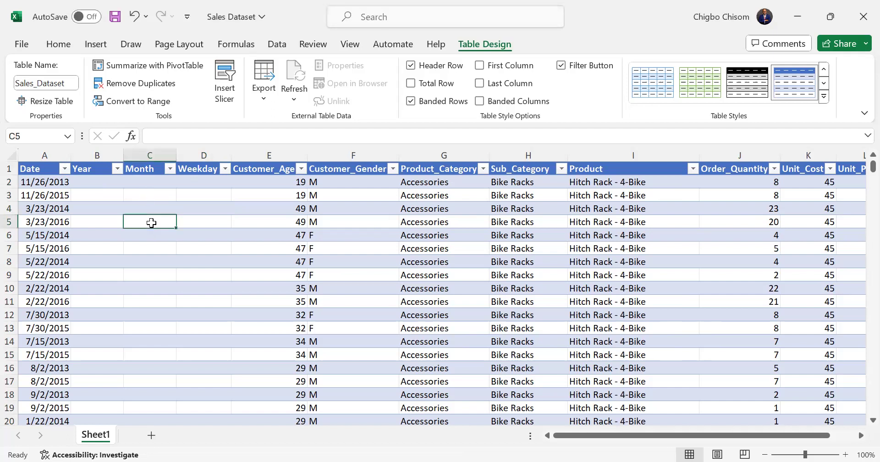
key(ctrl+z)
key(ctrl+z)
key(ctrl+z)
key(ctrl+z)
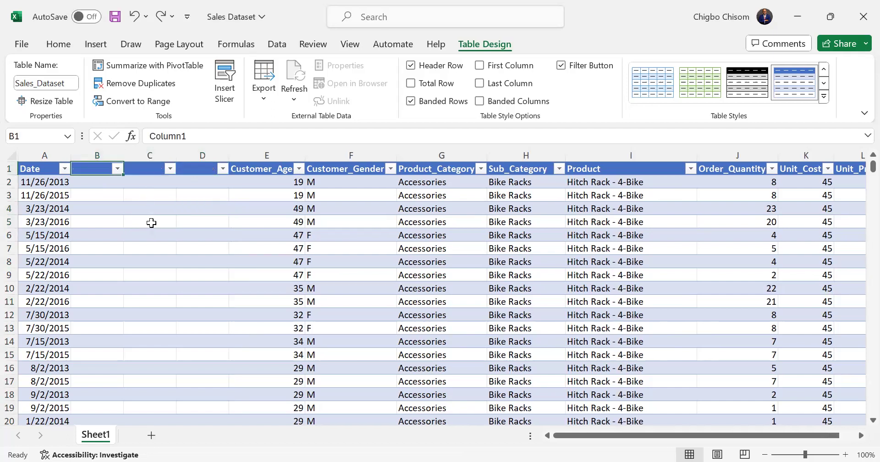
key(ctrl+z)
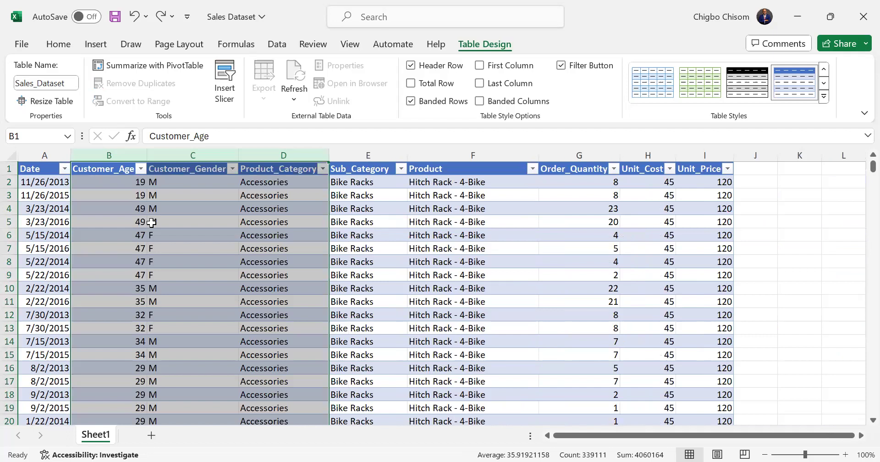
- Insert three blank table columns between the Date and Customer_Age columns
click(151, 223)
drag(89, 154, 141, 156)
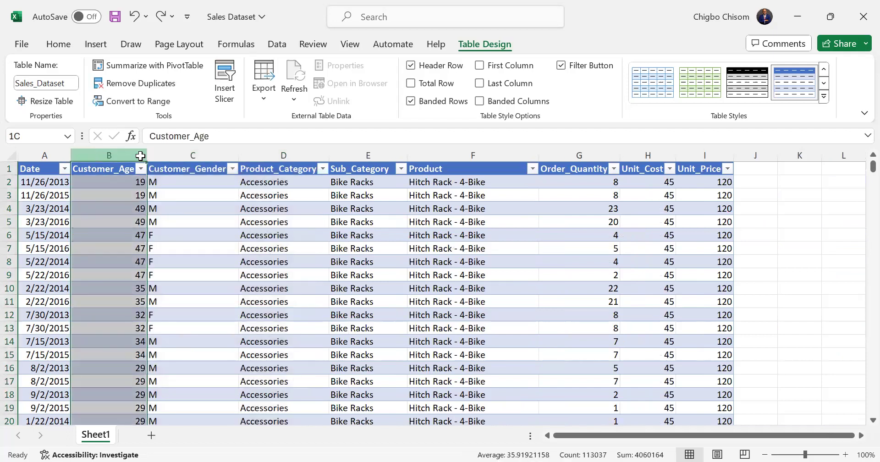
drag(260, 147, 262, 151)
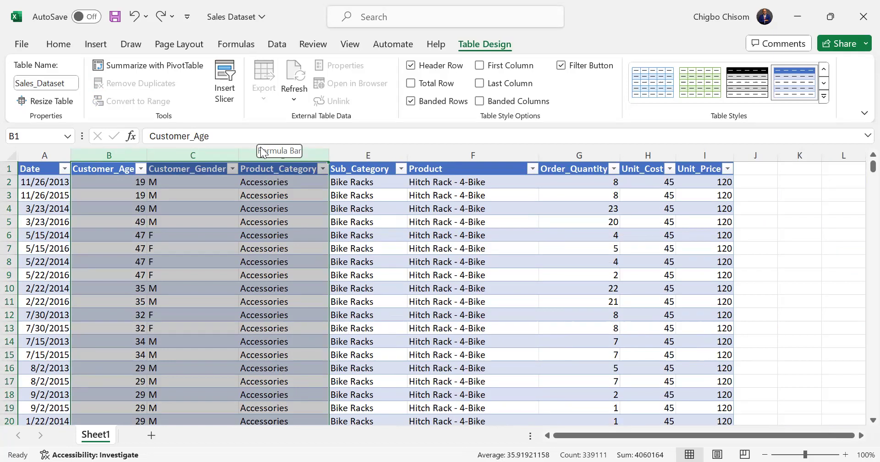
right_click(265, 197)
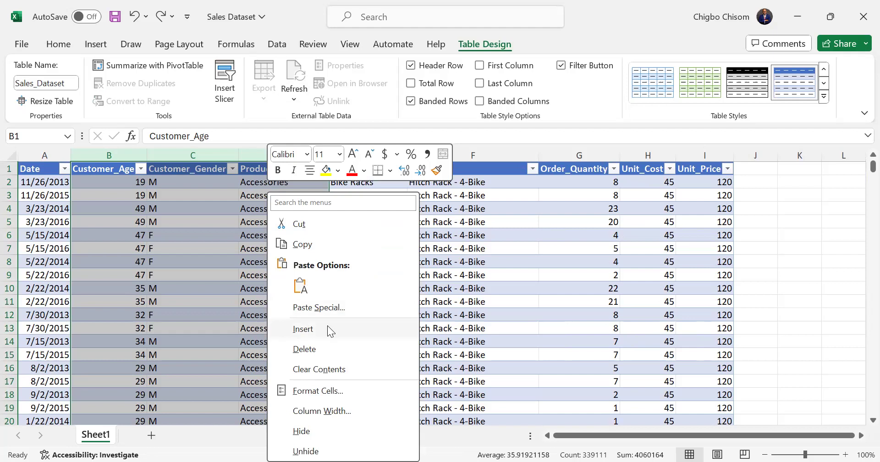
click(327, 326)
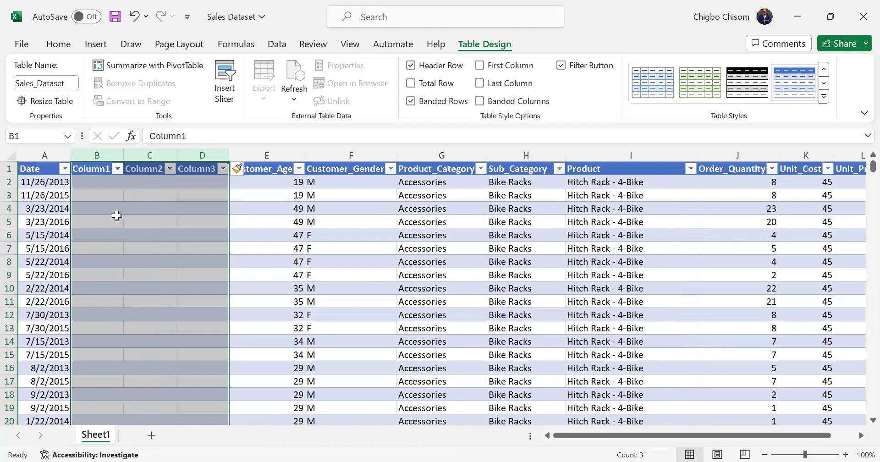
- Rename the headers of the first two new columns, B and C, as Year and Month
click(105, 167)
drag(187, 136, 143, 136)
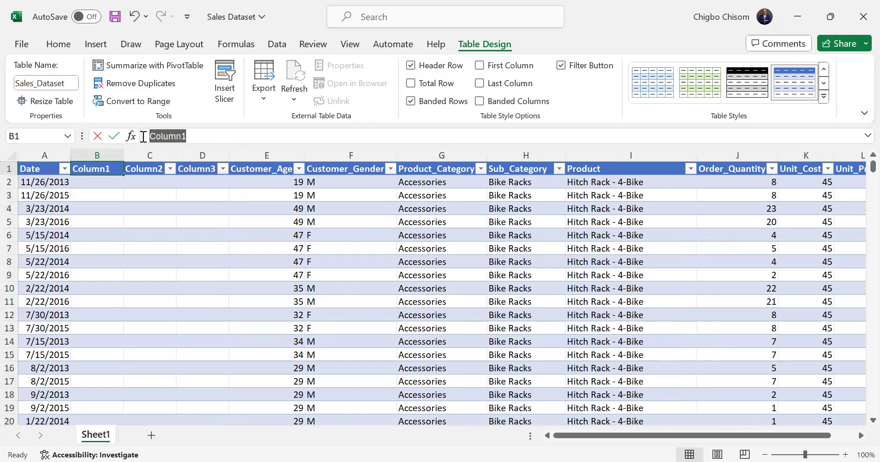
text(Year)
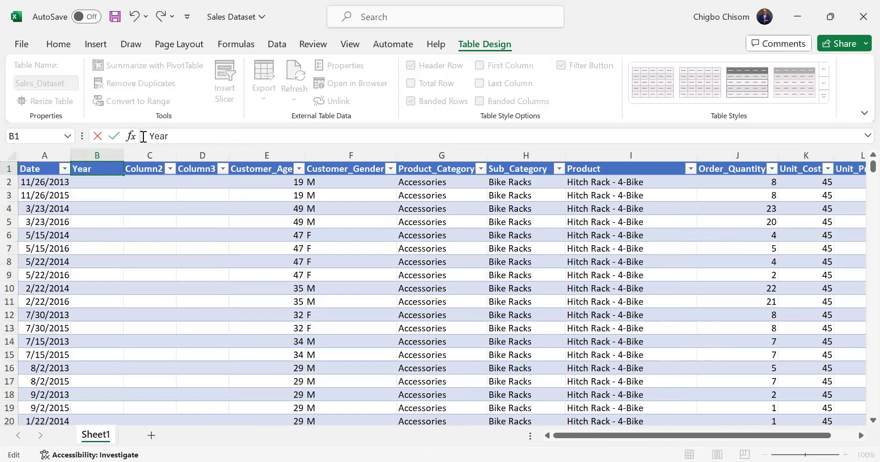
click(153, 169)
drag(197, 137, 133, 139)
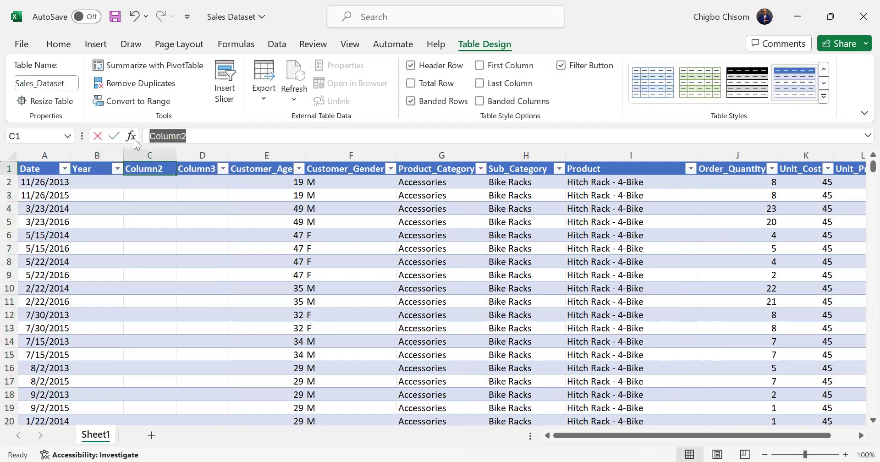
text(Month)
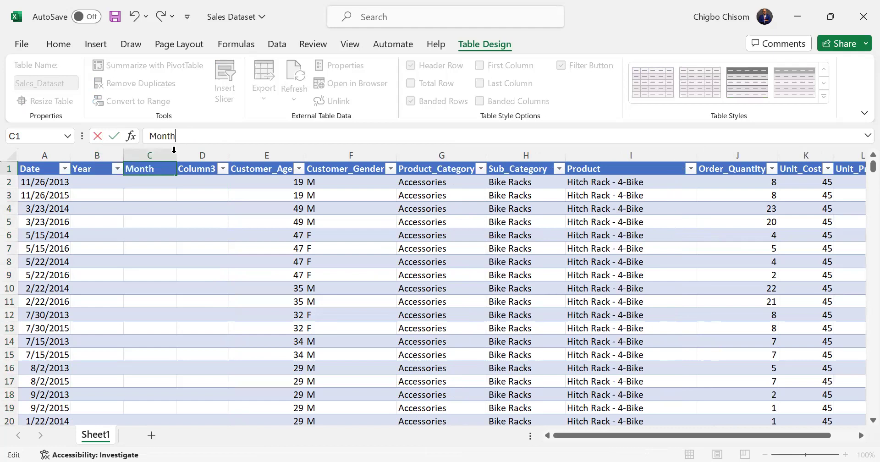
- Rename the header of the third new column, D, as Weekday and autofit the column's width
click(197, 168)
drag(188, 136, 142, 136)
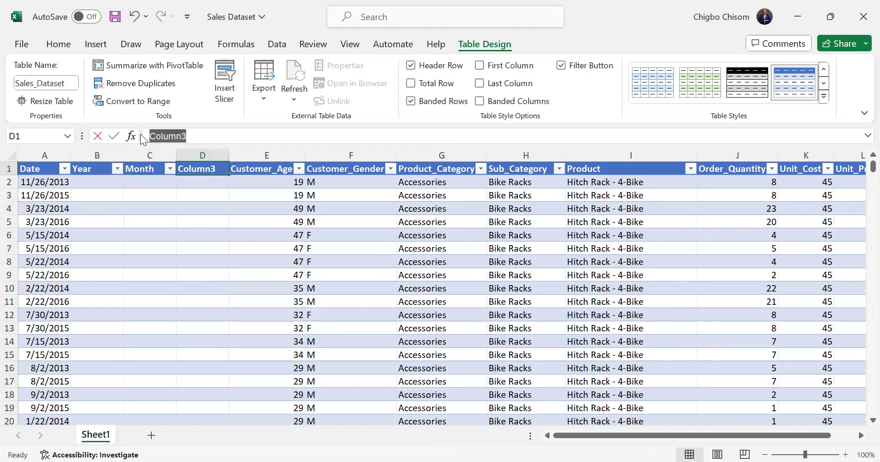
text(Wee)
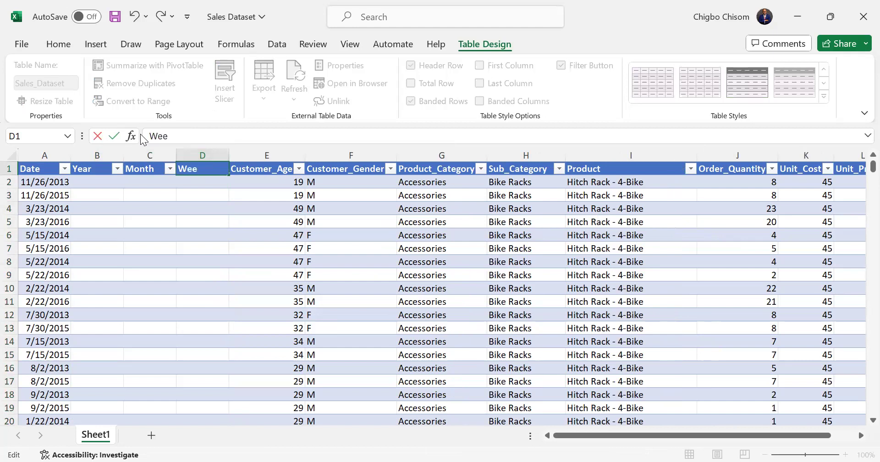
text(kday)
click(192, 198)
click(189, 183)
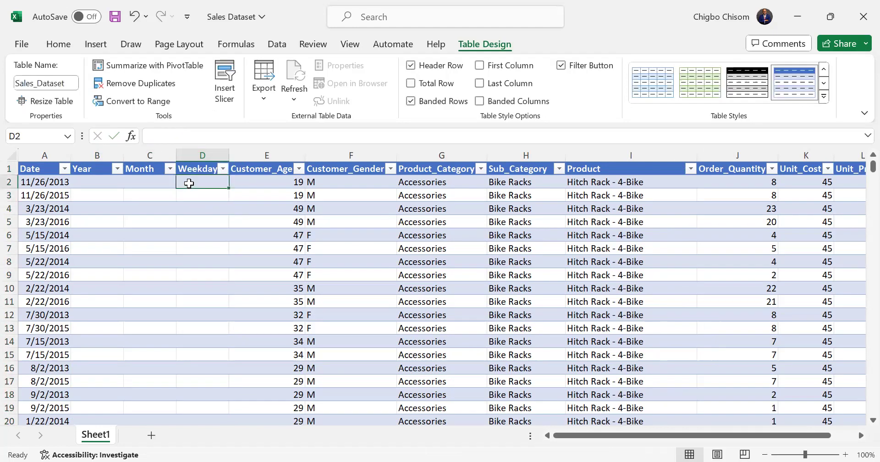
double_click(228, 155)
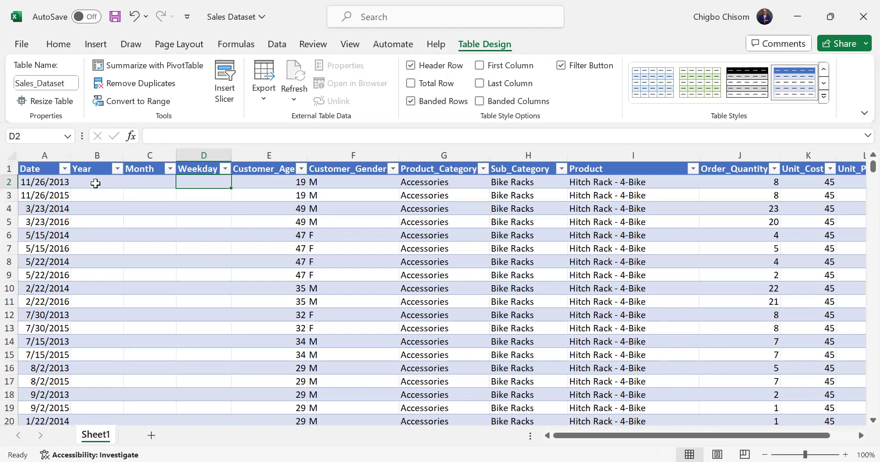
click(95, 183)
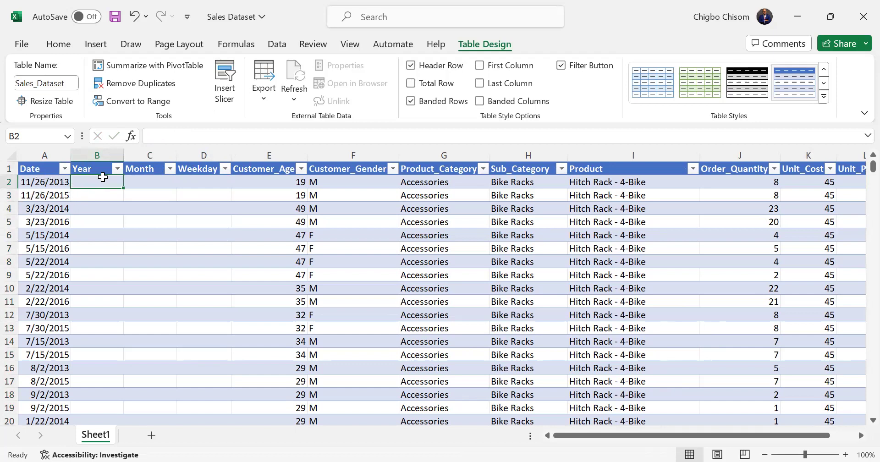
text(=)
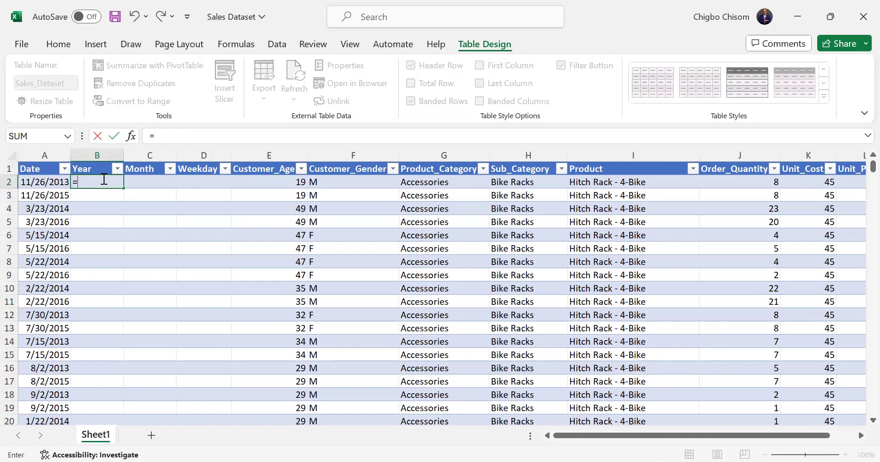
text(text)
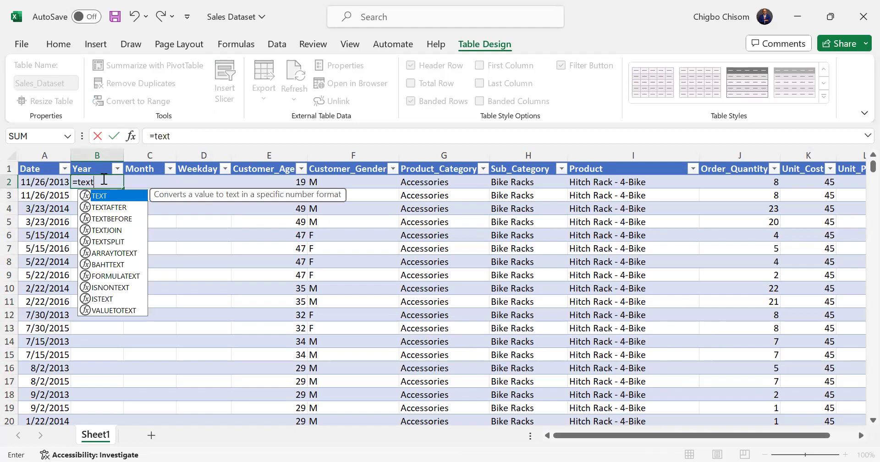
key(Tab)
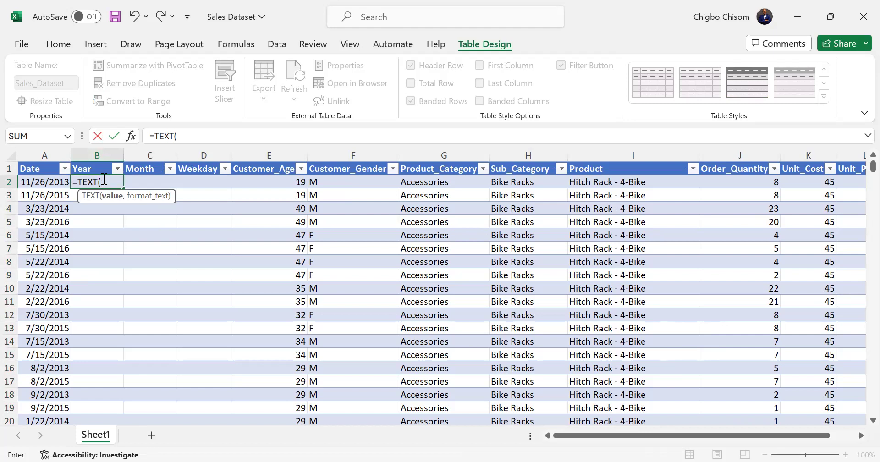
click(50, 182)
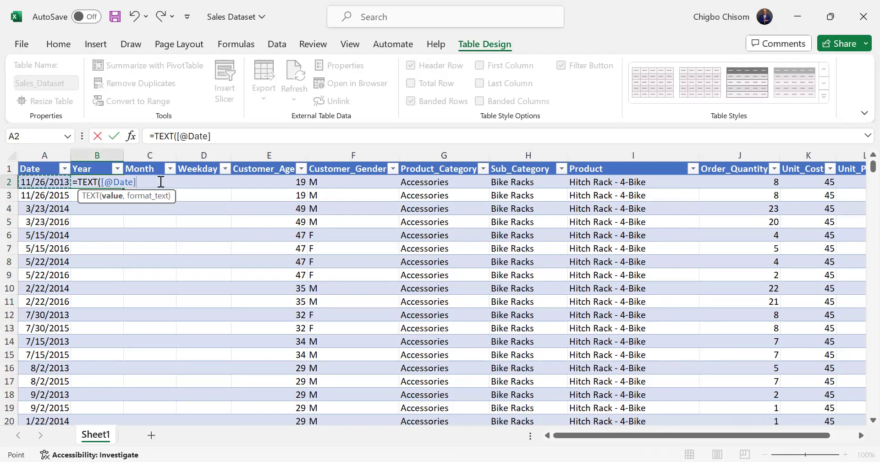
text(,)
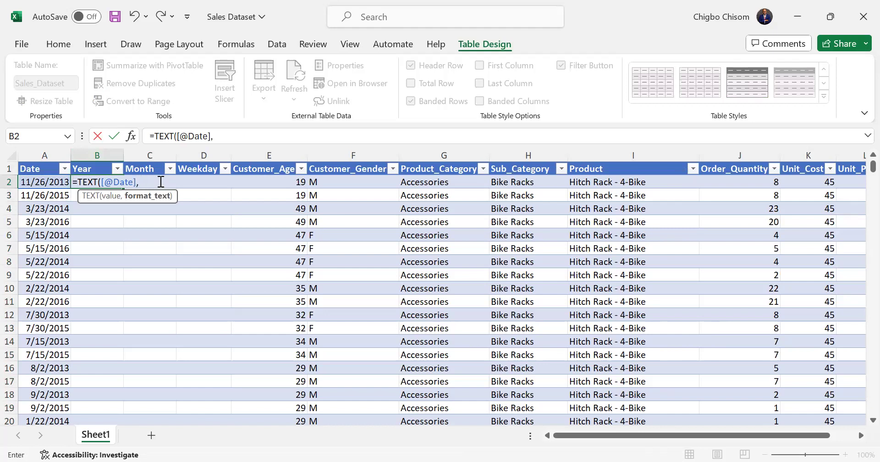
text( "YYYY)
text())
key(Return)
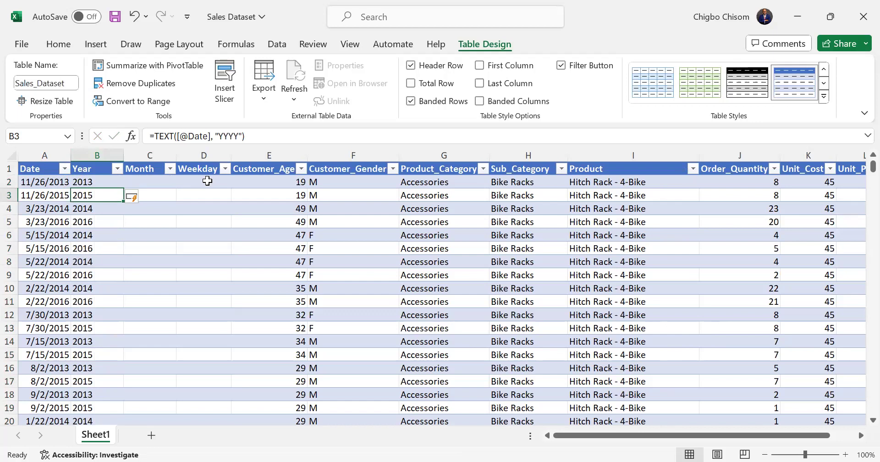
click(118, 184)
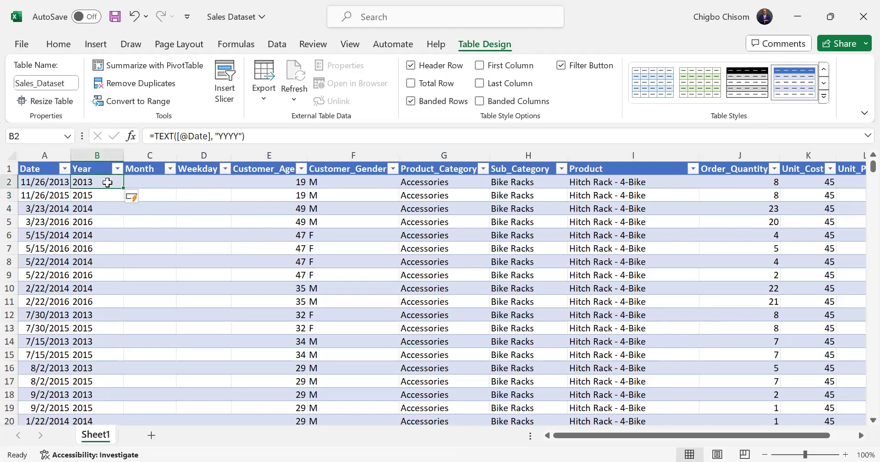
double_click(113, 182)
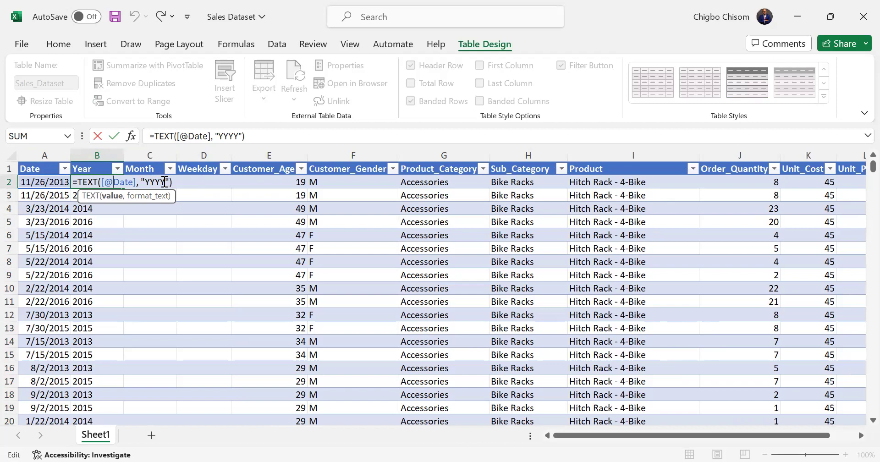
click(181, 182)
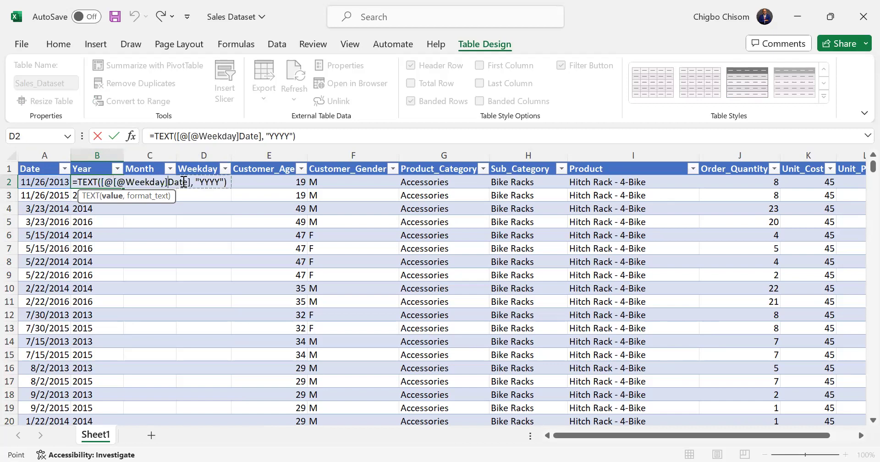
click(144, 217)
key(ctrl+z)
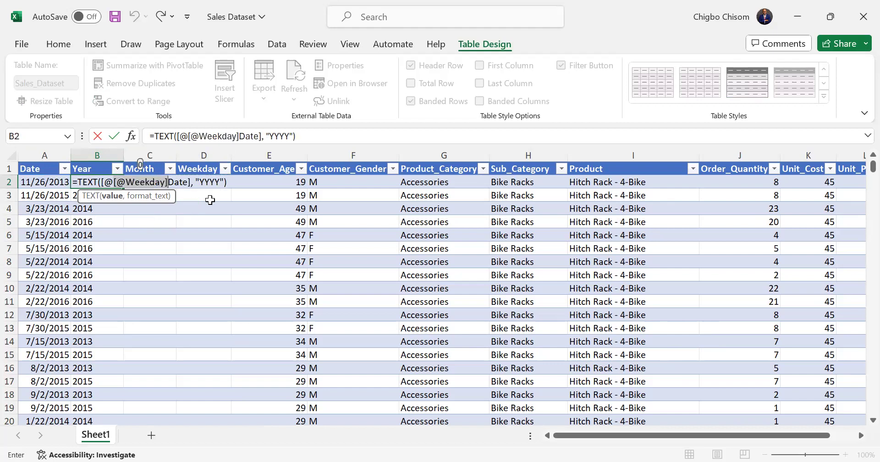
click(238, 232)
key(Return)
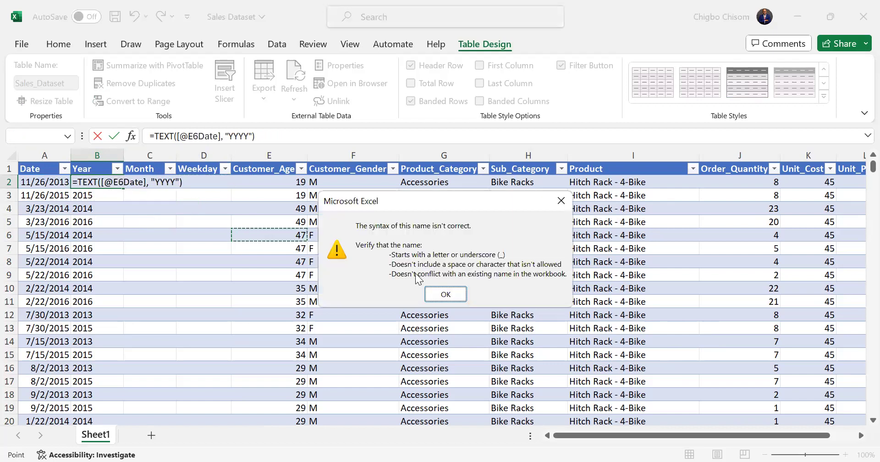
key(Return)
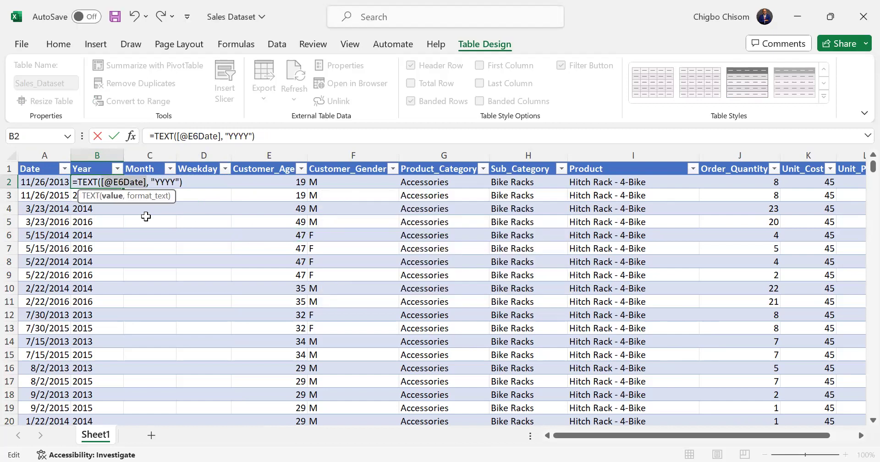
key(BackSpace)
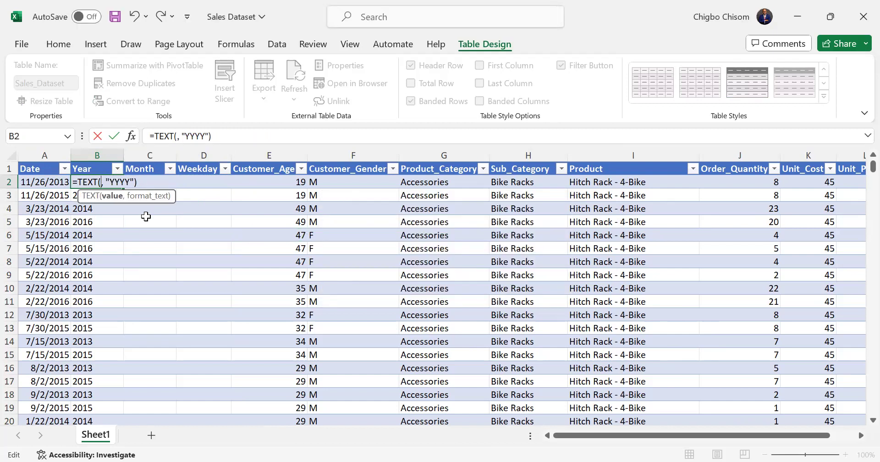
key(Return)
key(ctrl+z)
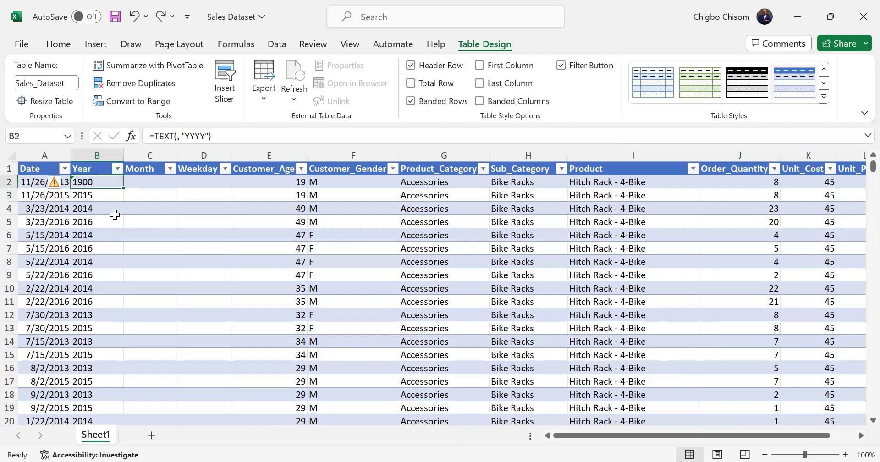
key(ctrl+z)
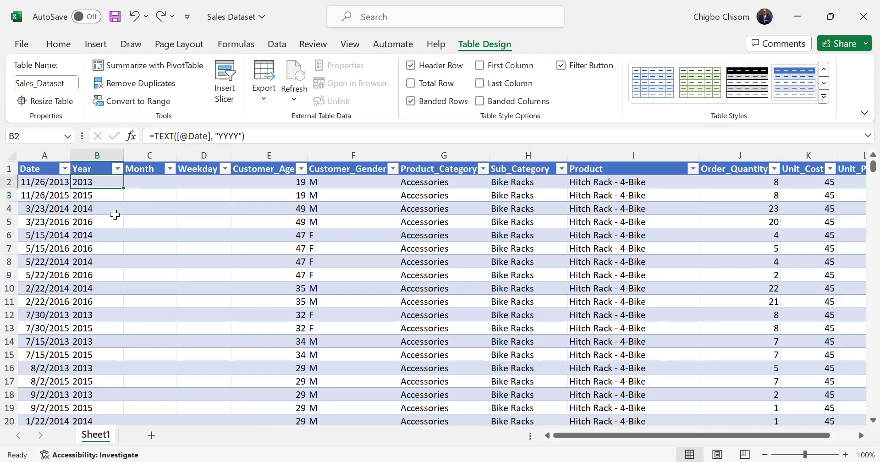
click(96, 195)
click(91, 178)
click(154, 182)
double_click(154, 183)
text(=)
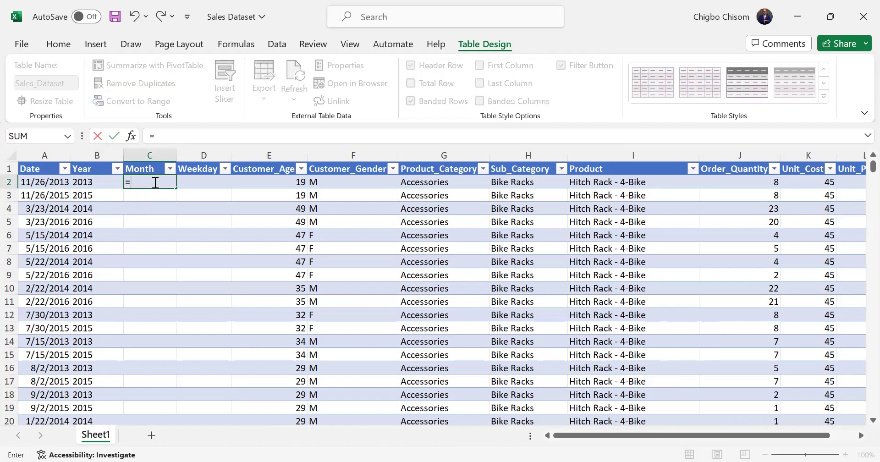
text(Tex)
key(Tab)
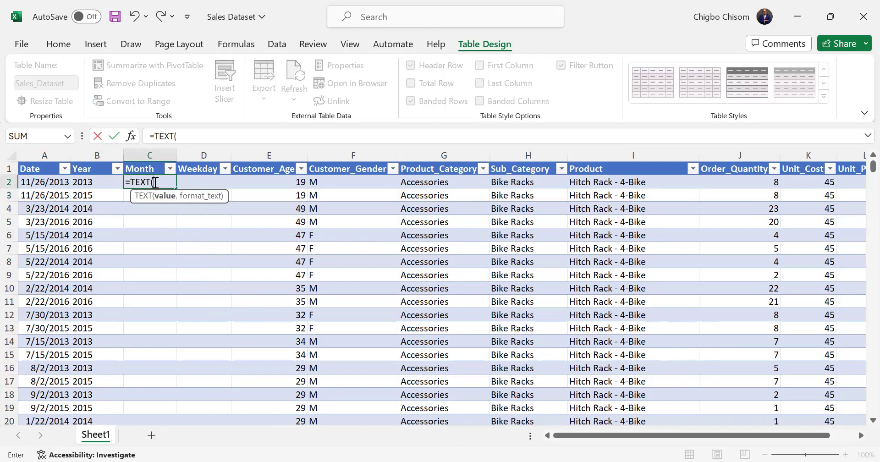
click(63, 185)
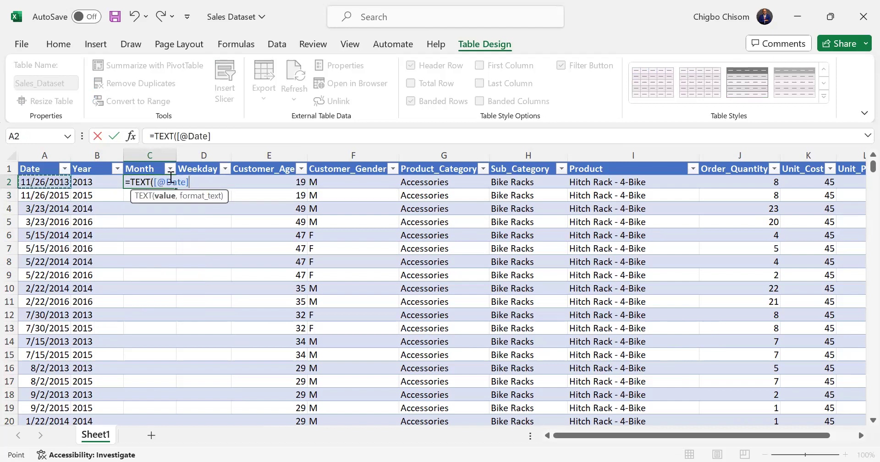
text(, ")
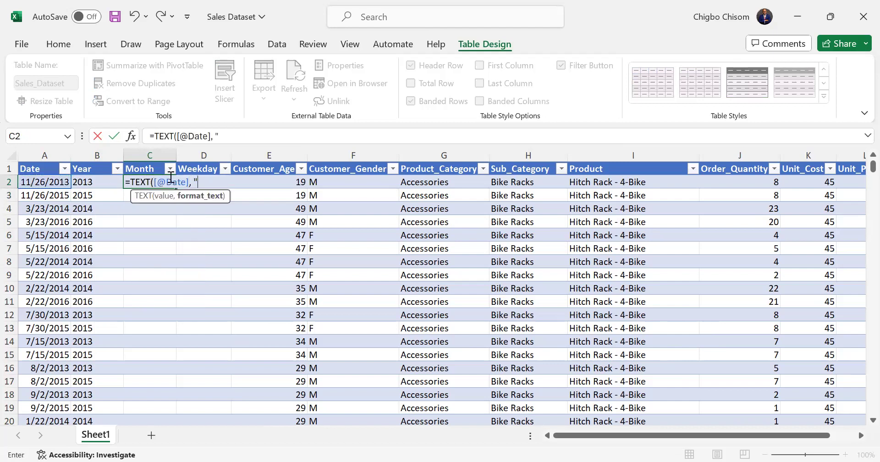
text(MMMM)
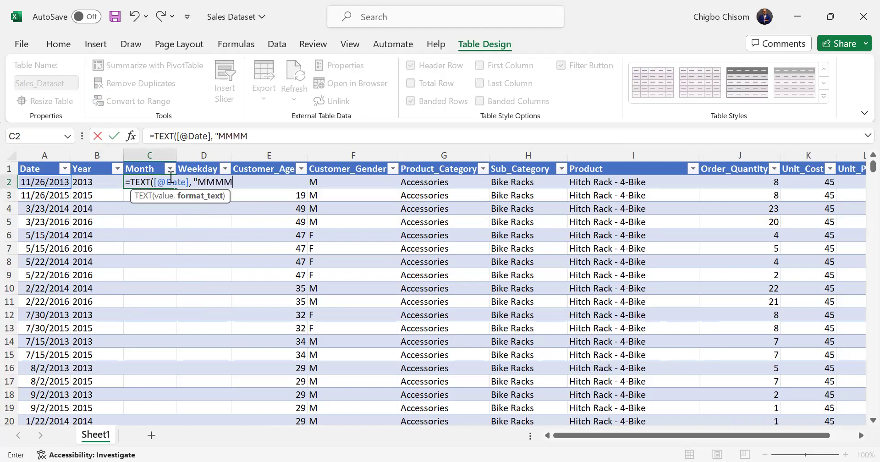
text("))
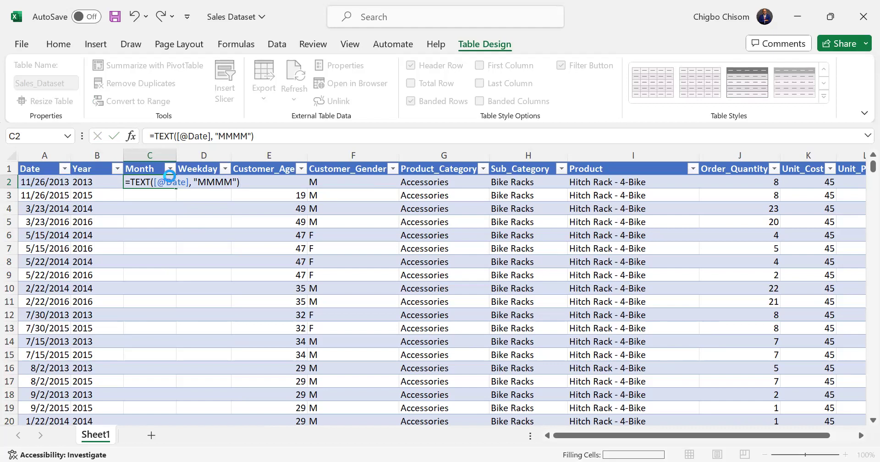
key(Return)
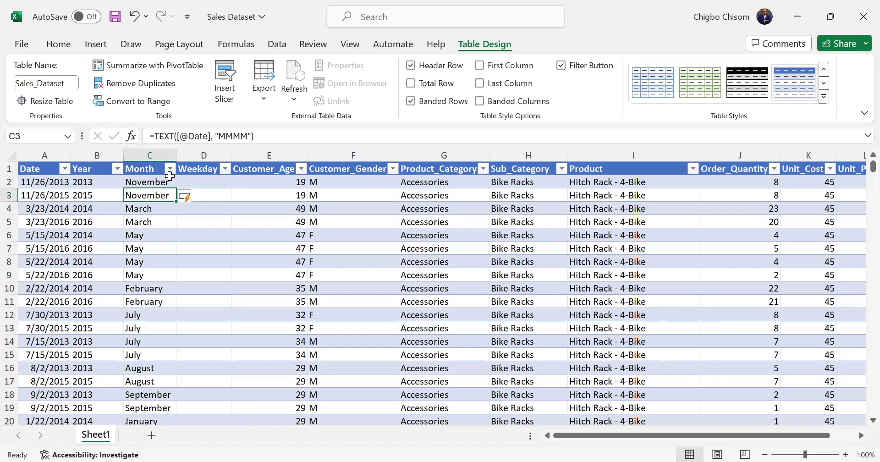
click(153, 183)
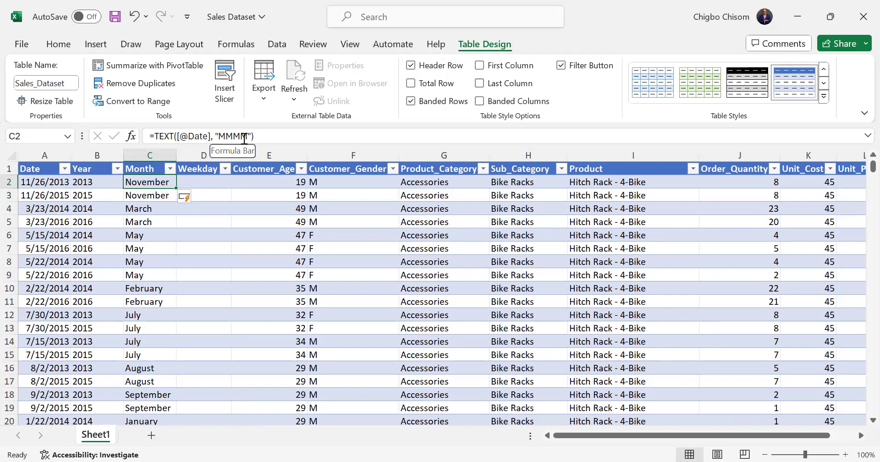
click(211, 181)
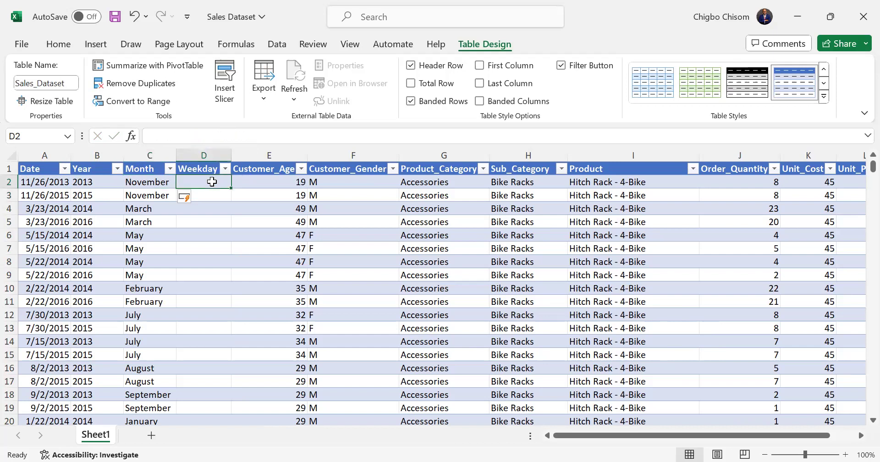
text(=)
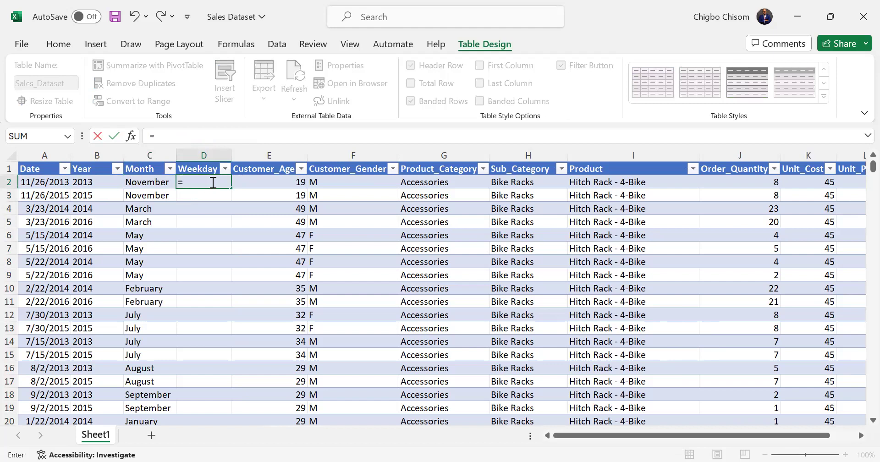
text(TEX)
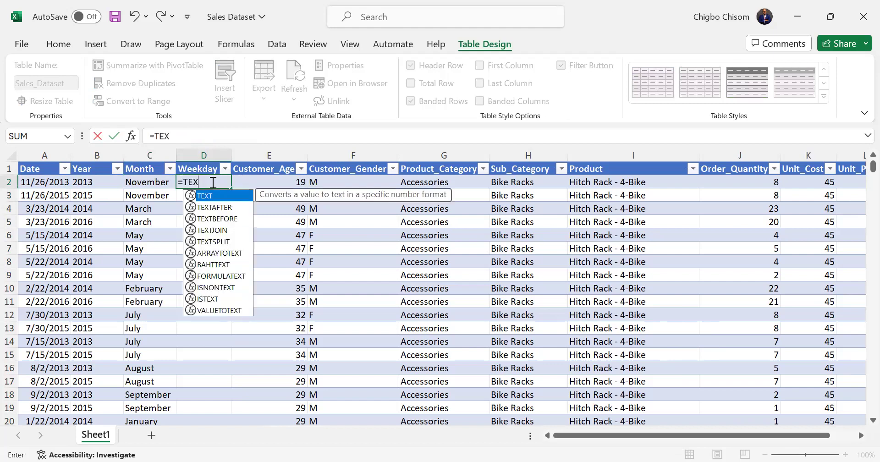
key(Tab)
click(48, 181)
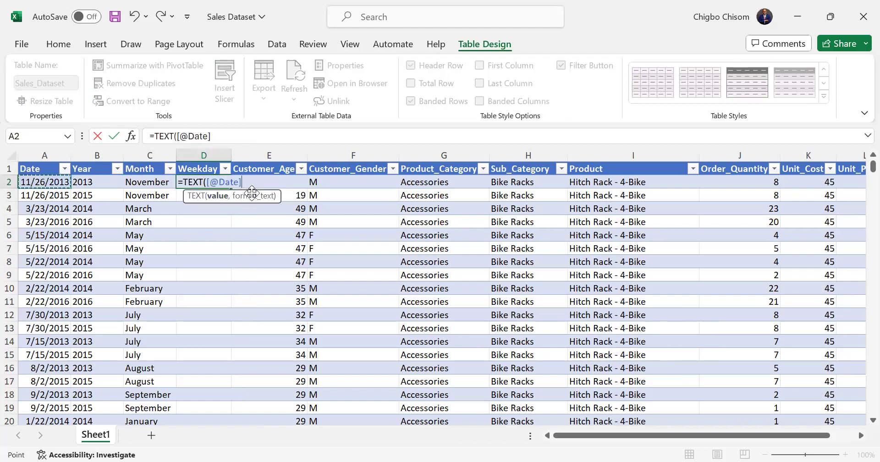
text(,)
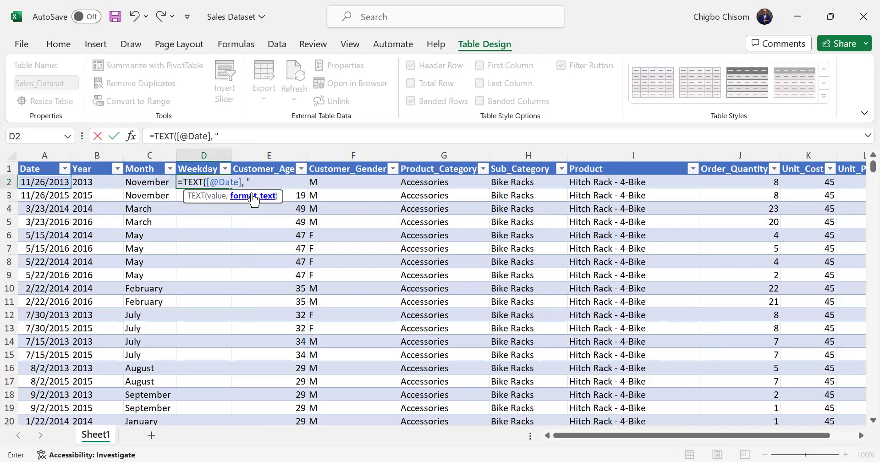
text( "DDDD"))
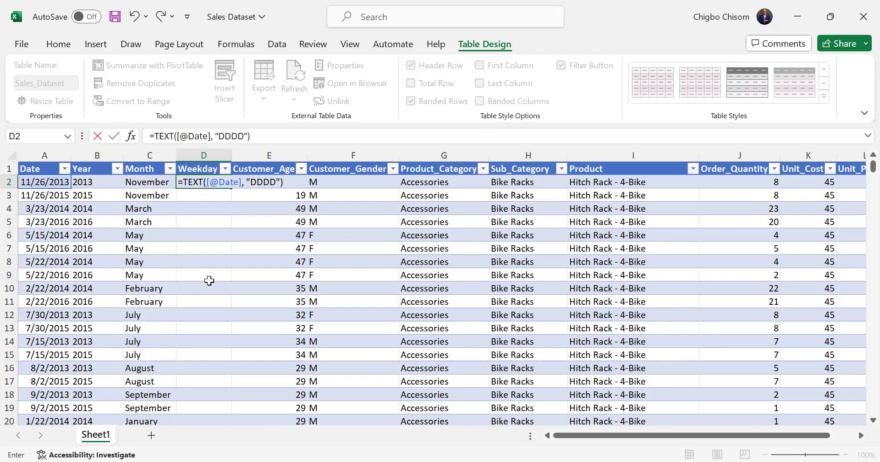
key(Return)
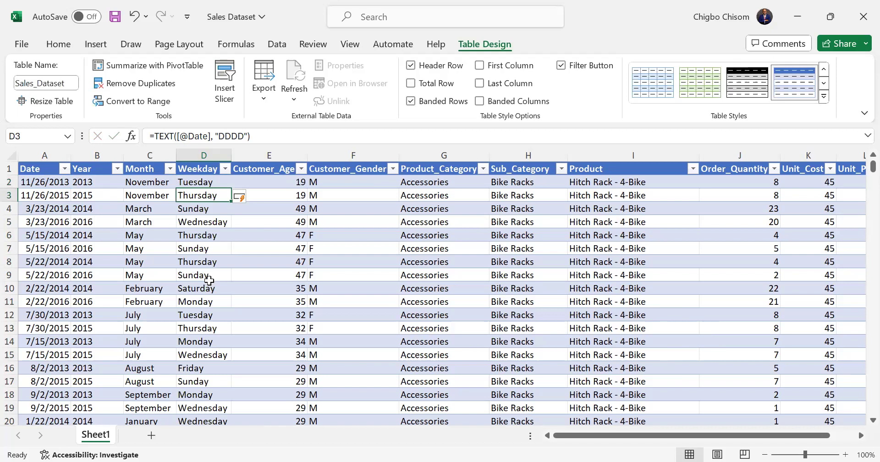
- Compare the date in A2 with its weekday in D2 and review the formula behind D2
click(40, 182)
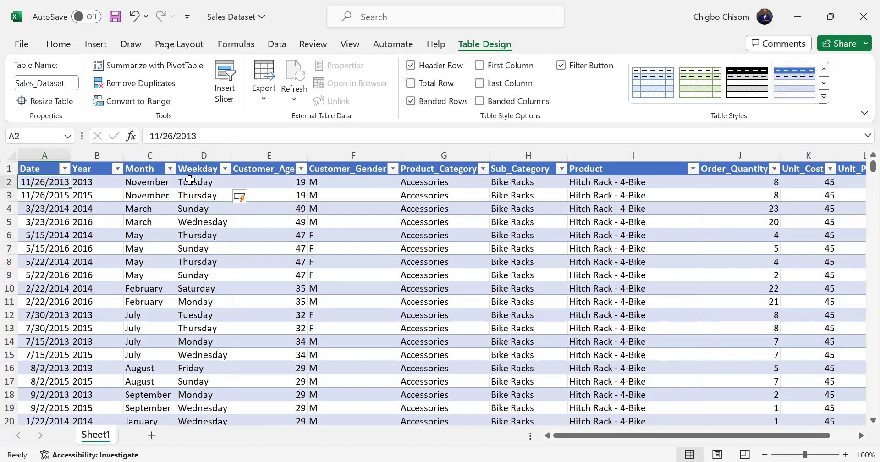
click(190, 182)
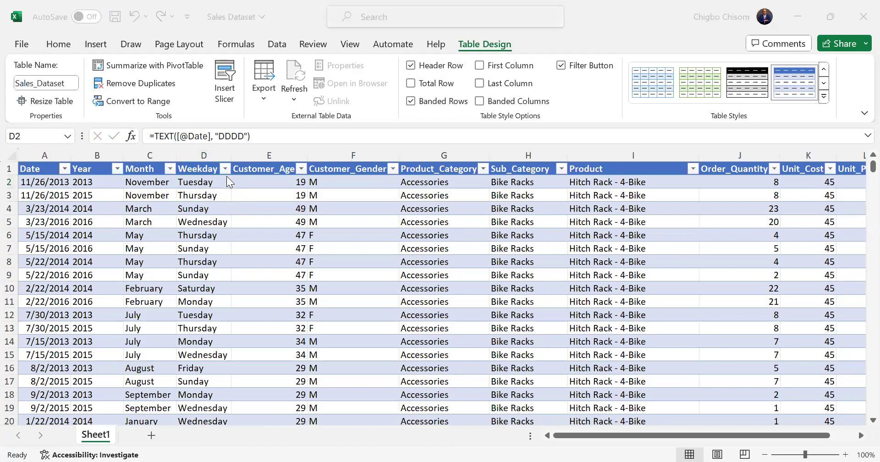
click(191, 180)
click(198, 182)
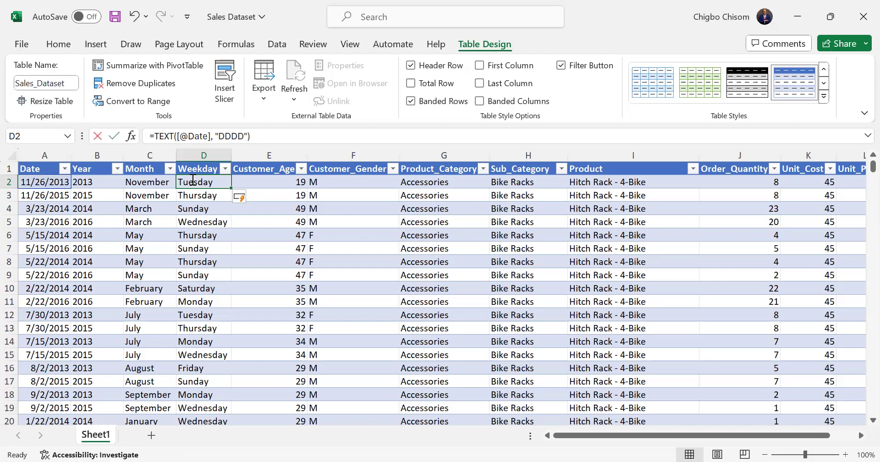
double_click(208, 181)
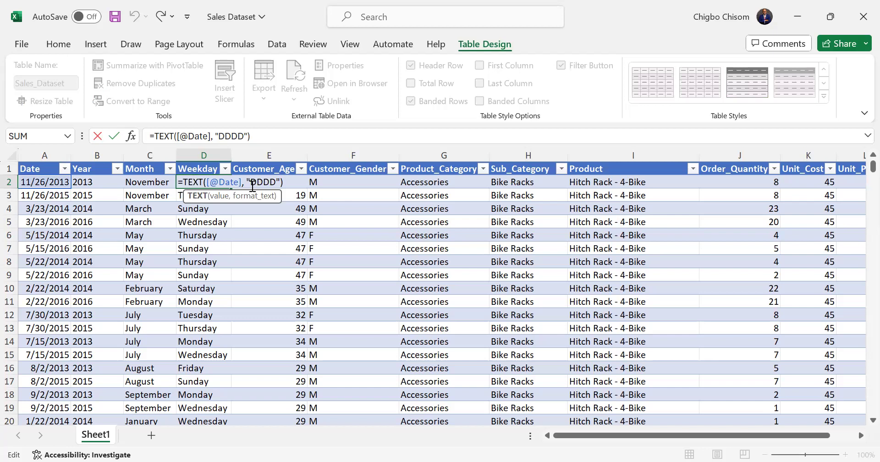
key(Return)
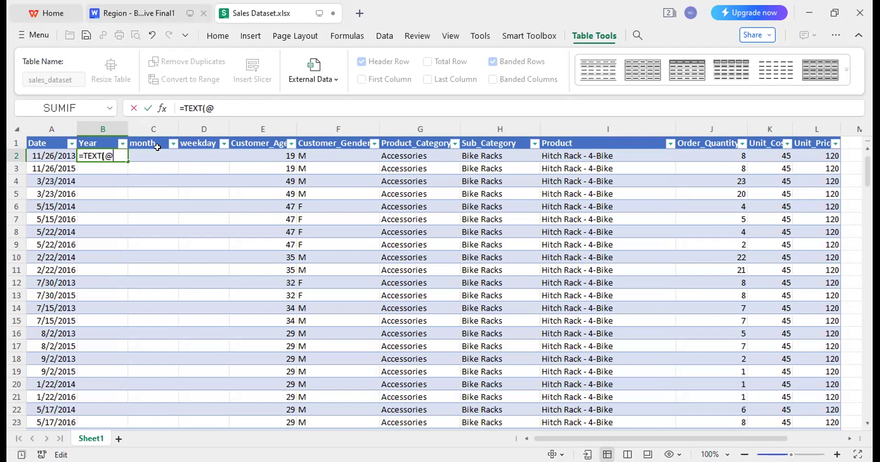
- Clear the unfinished TEXT formula from cell B2 in the Year column
key(BackSpace)
key(BackSpace)
key(BackSpace)
key(BackSpace)
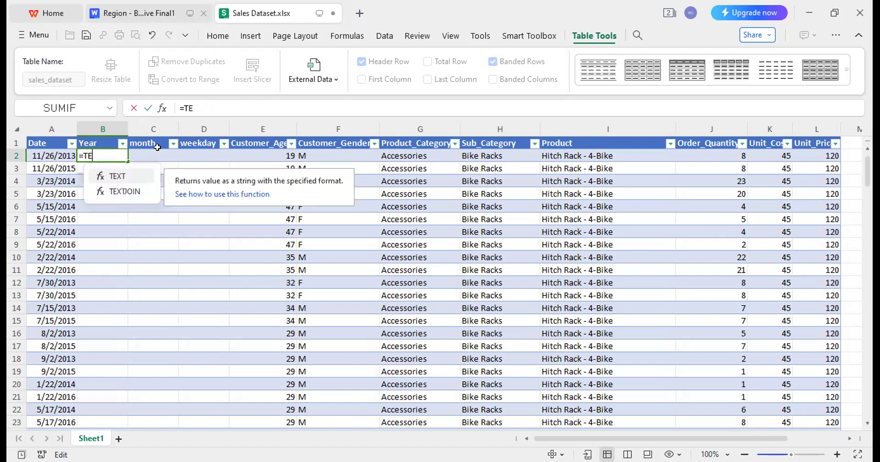
key(BackSpace)
key(BackSpace)
key(BackSpace)
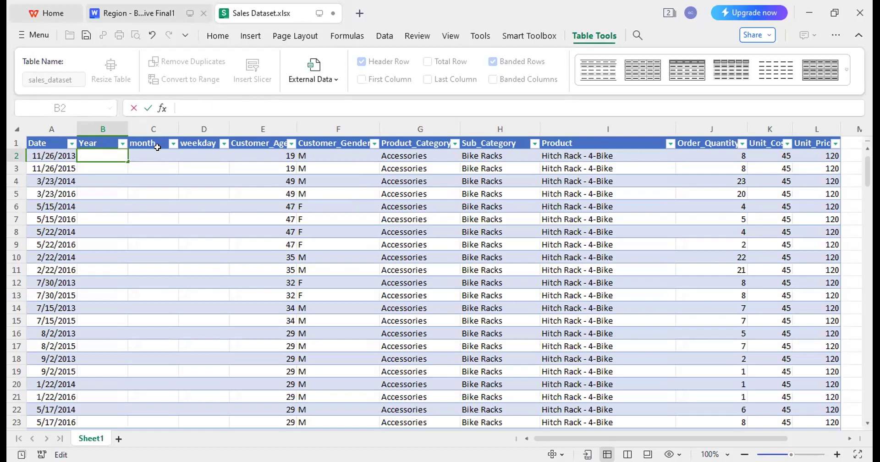
- Enter the formula =TEXT(A2,"YYYY") in cell B2 of the Year column
text(=TEXT)
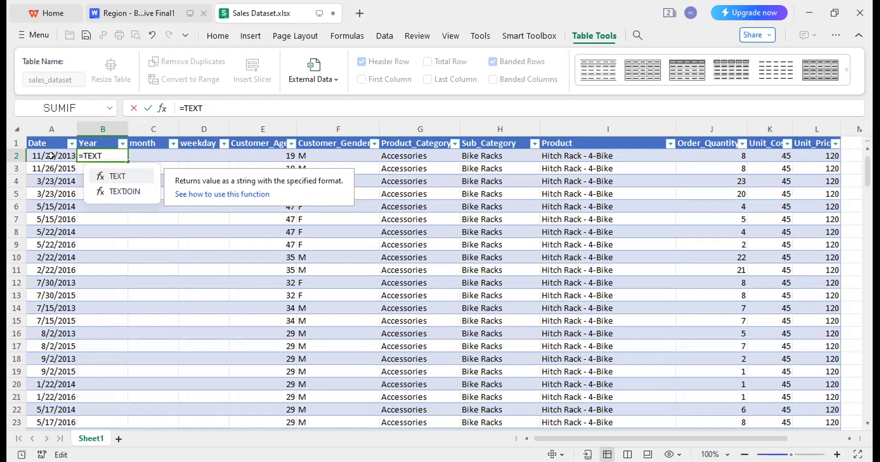
double_click(85, 179)
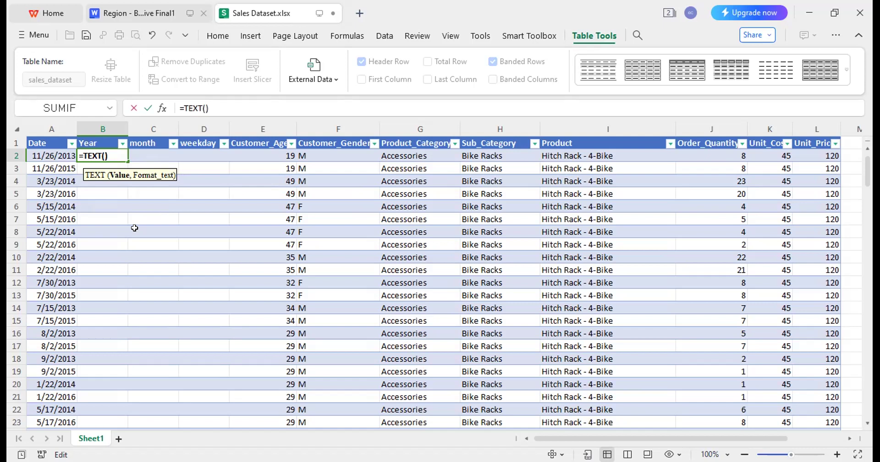
click(64, 159)
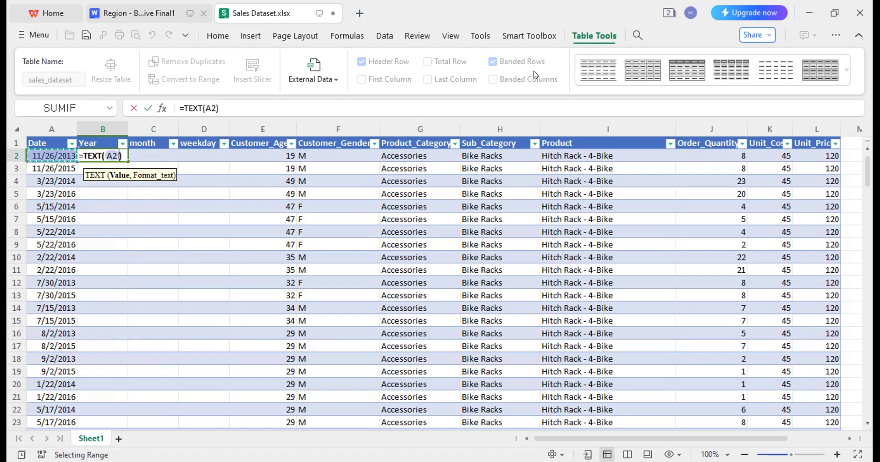
text(,)
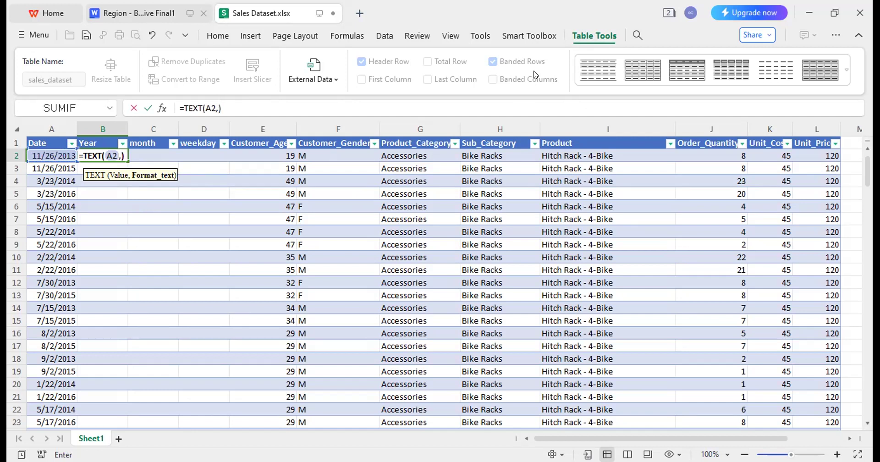
text("YY)
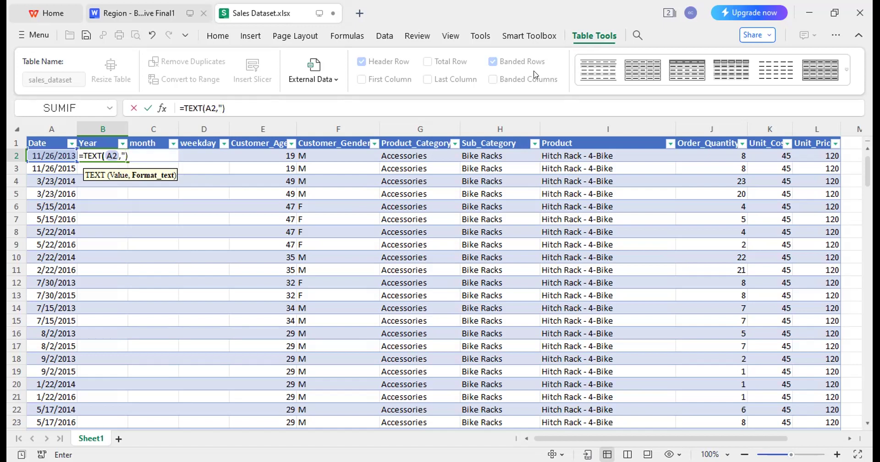
text(YY)
text(")
key(Return)
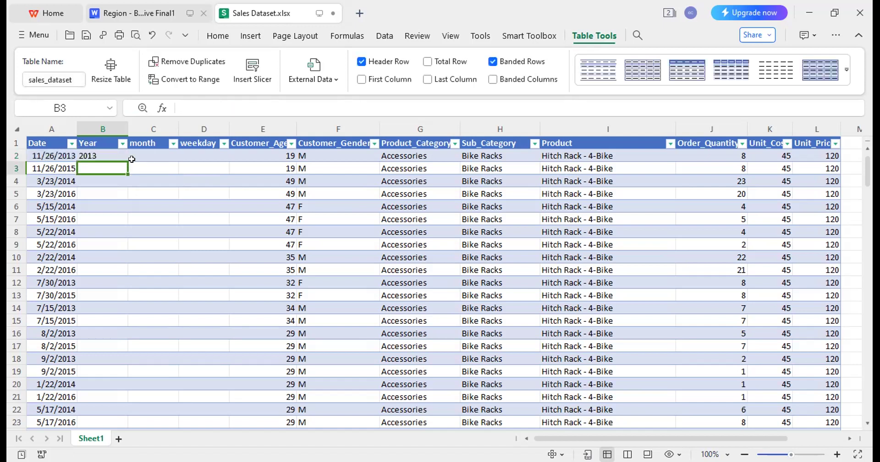
- Copy the year formula from cell B2 down the Year column to row 37
click(105, 156)
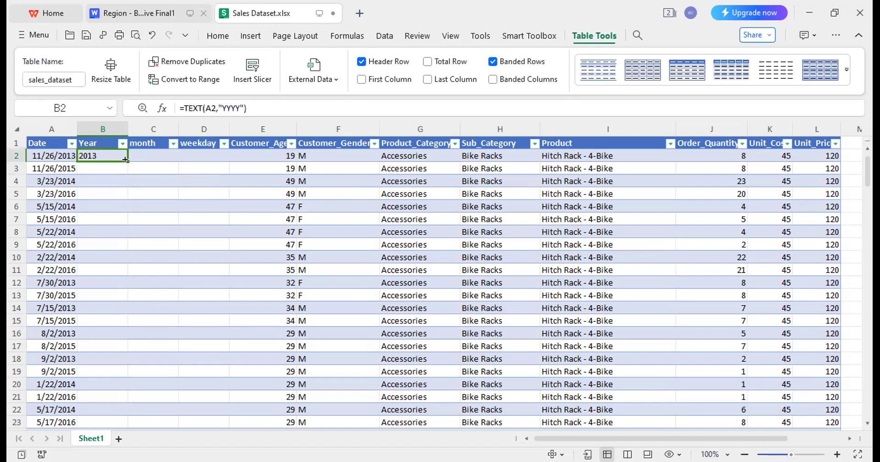
drag(126, 160, 108, 352)
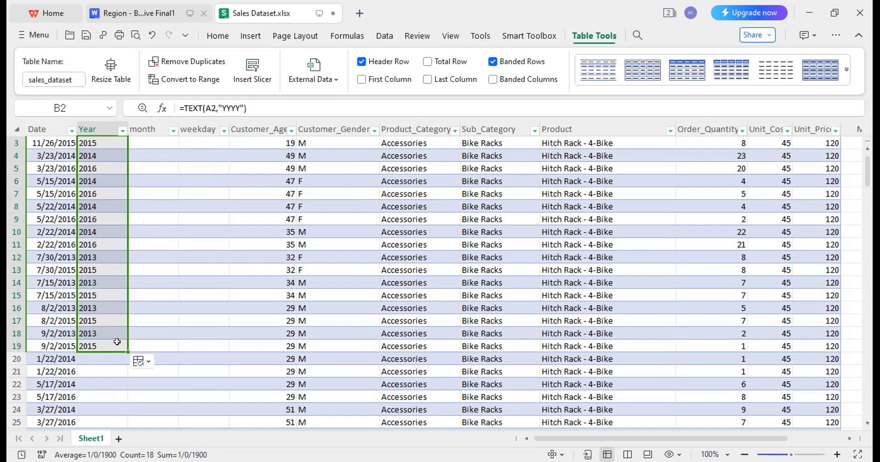
scroll(117, 341, down, 2)
scroll(117, 341, down, 2)
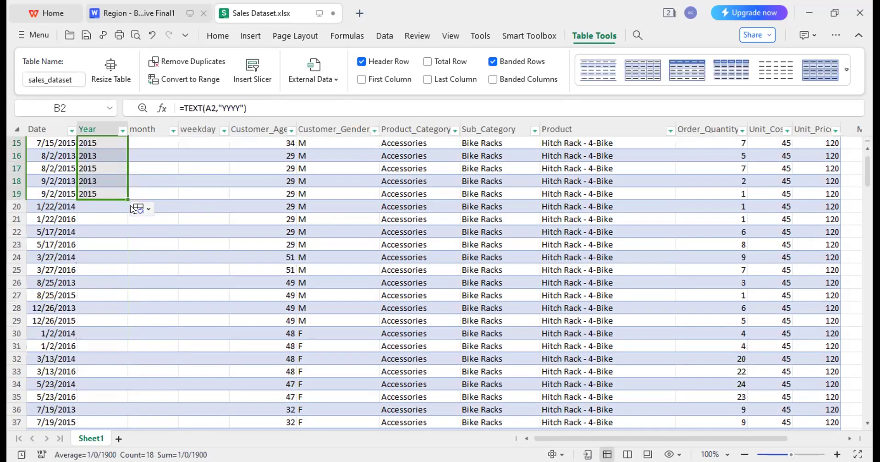
drag(118, 223, 97, 422)
scroll(121, 330, up, 5)
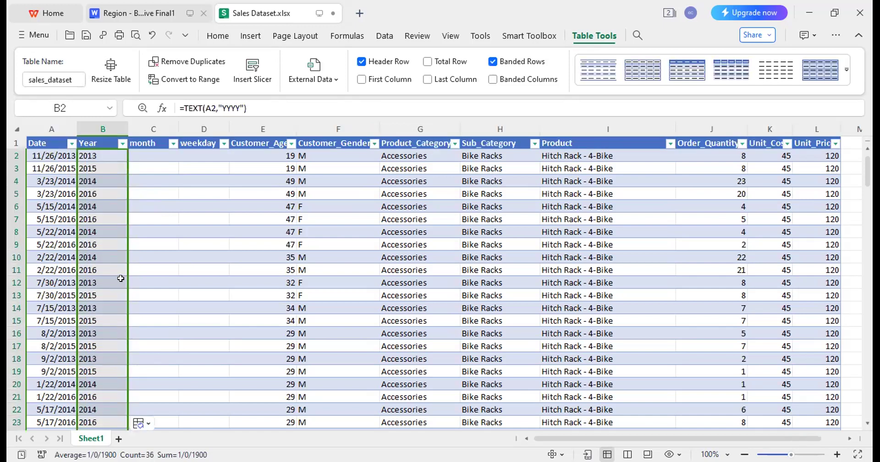
- Enter the formula =TEXT(A2,"MMMM") in cell C2 of the month column
click(146, 158)
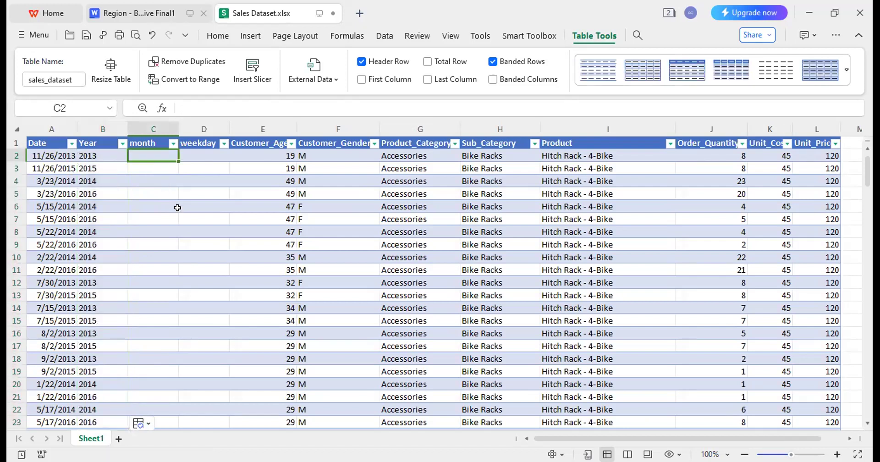
text(=)
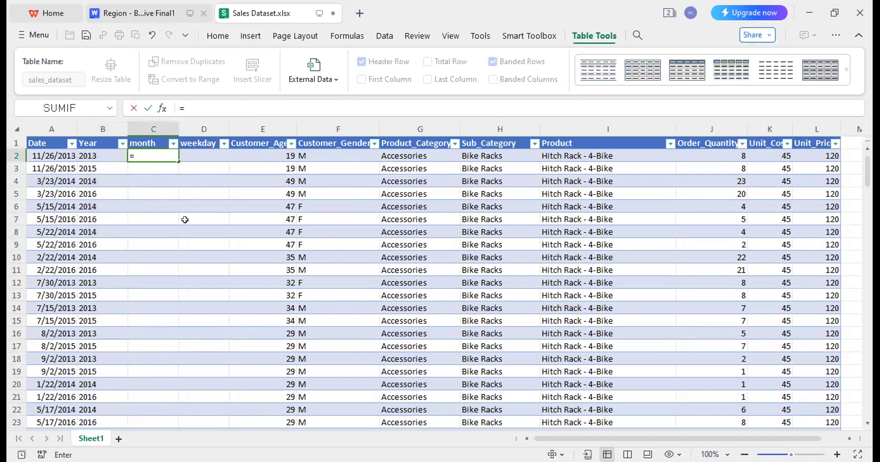
text(TEXT)
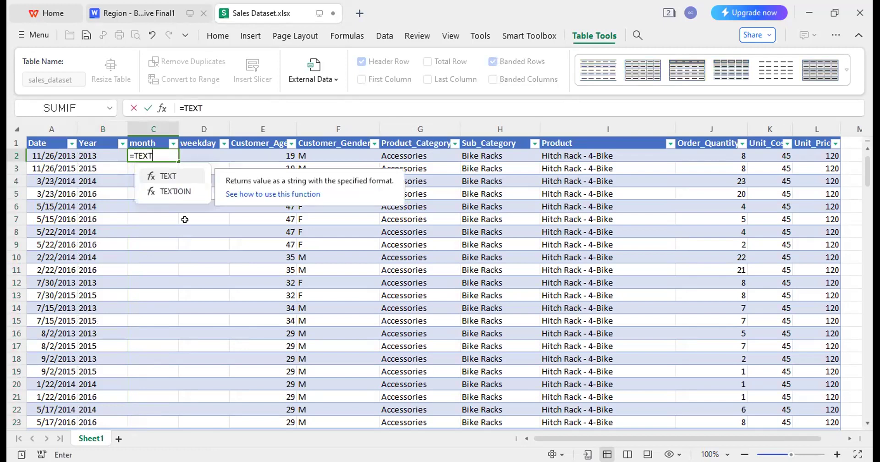
key(Tab)
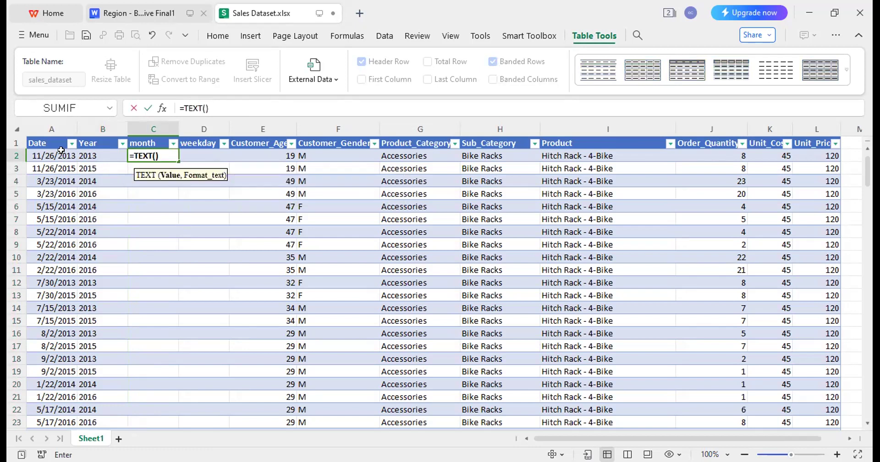
click(41, 156)
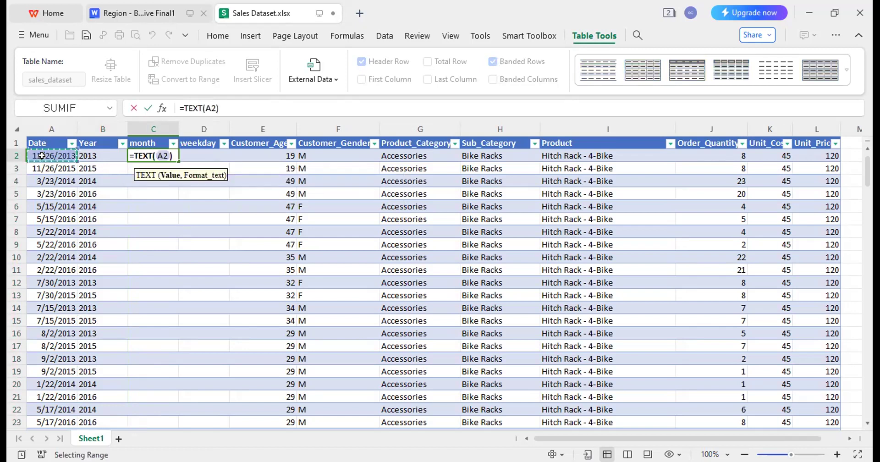
text(,)
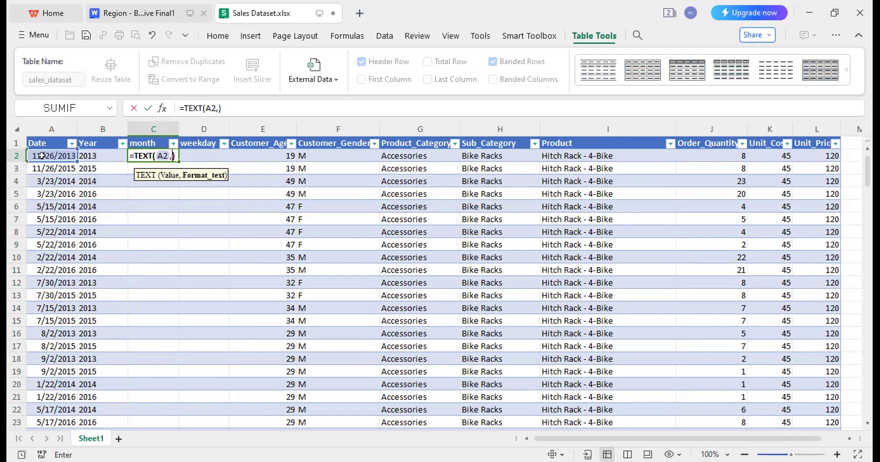
text(")
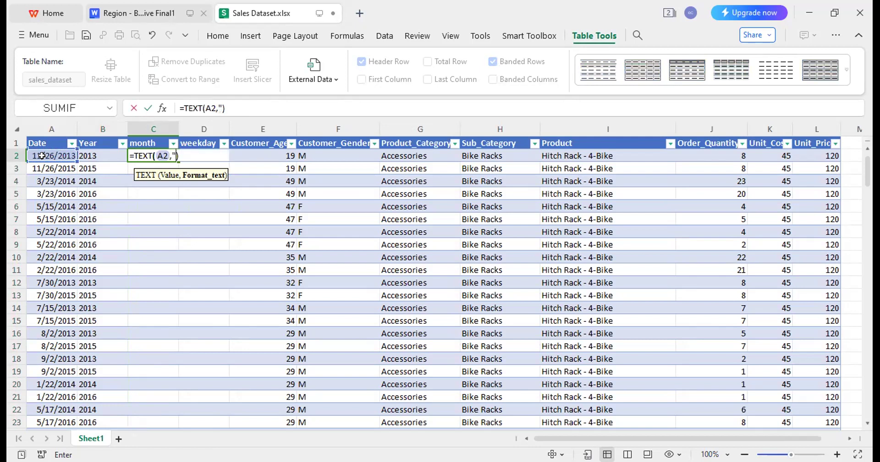
text(MMMM")
key(Return)
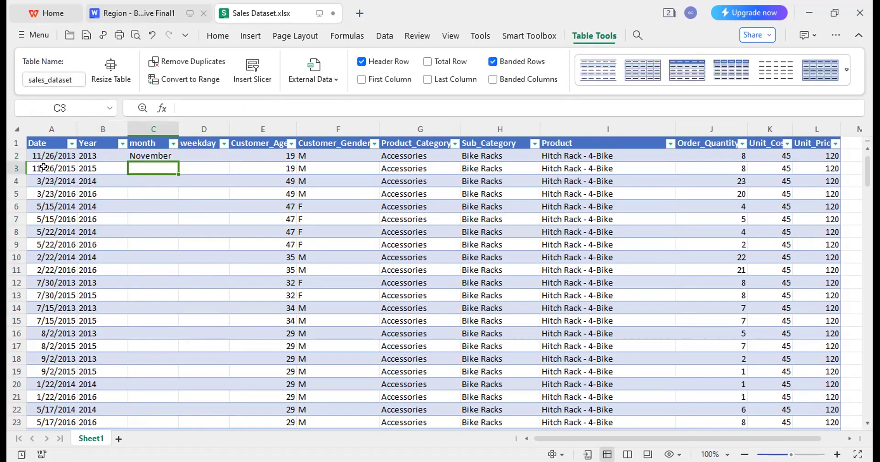
click(195, 156)
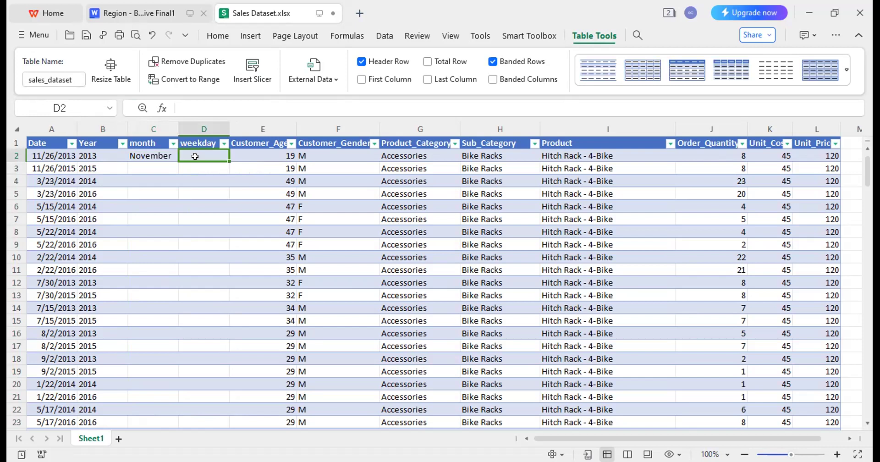
text(=)
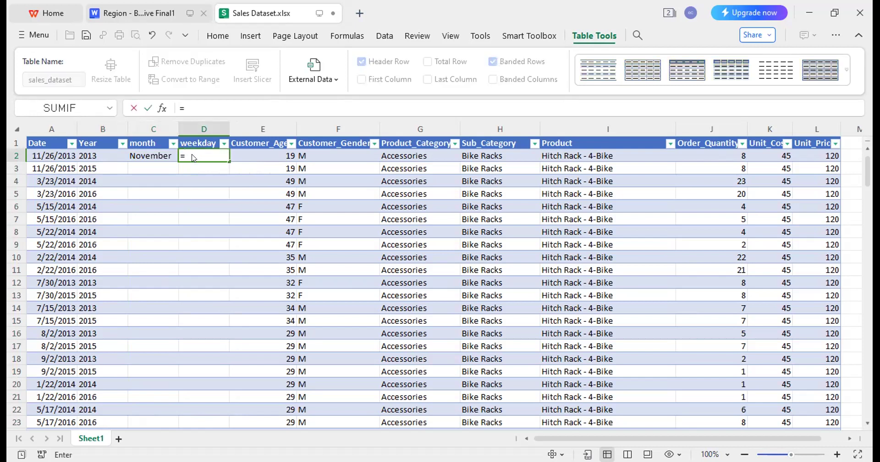
click(143, 155)
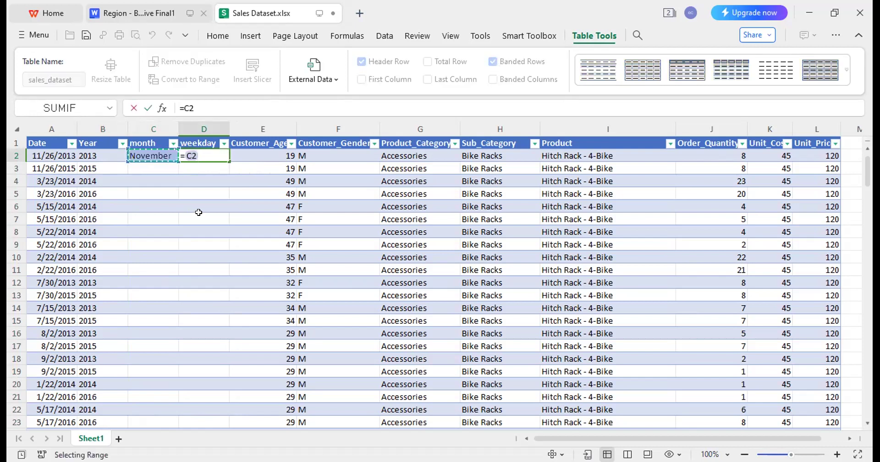
key(Escape)
- Copy the month formula from cell C2 down the month column to row 38
click(151, 180)
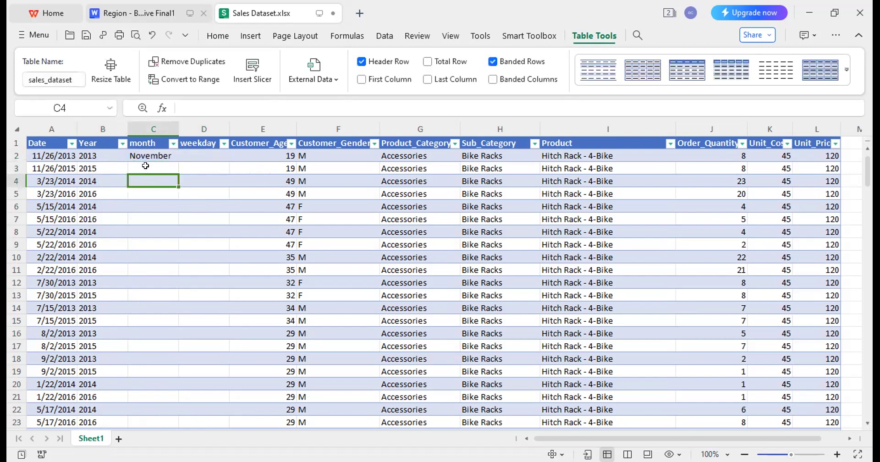
click(144, 156)
drag(176, 159, 138, 207)
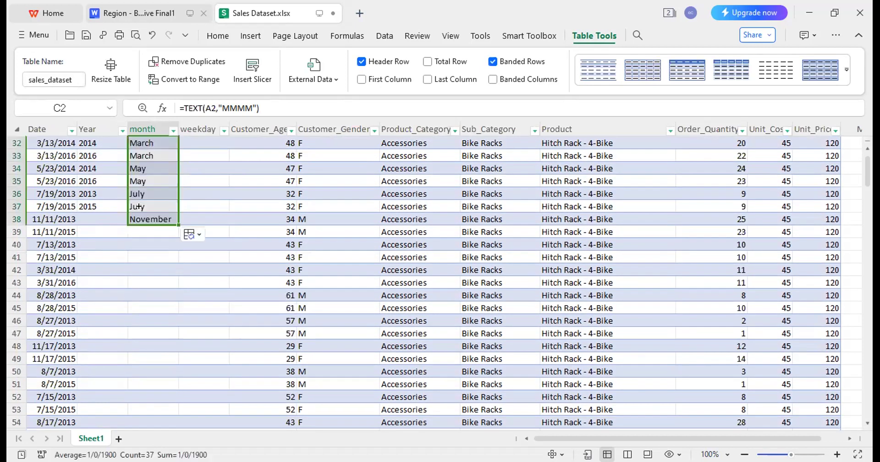
scroll(138, 207, up, 10)
- Enter the formula =TEXT(A2,"DDDD") in cell D2 of the weekday column
click(188, 146)
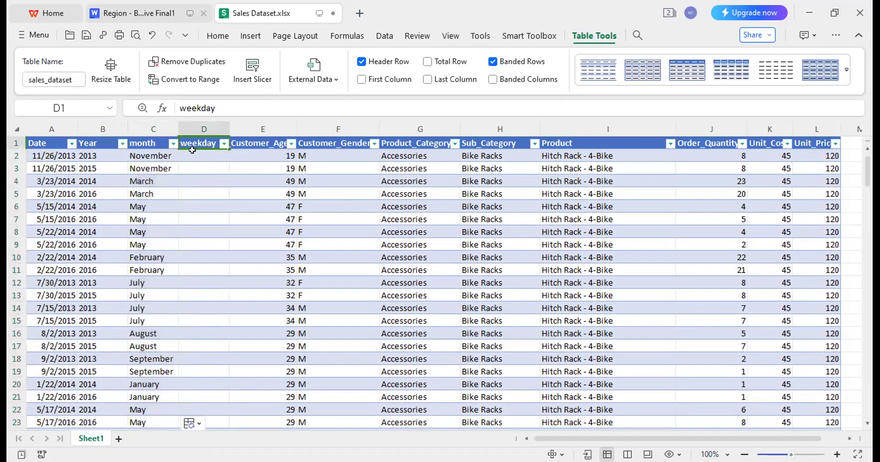
click(194, 158)
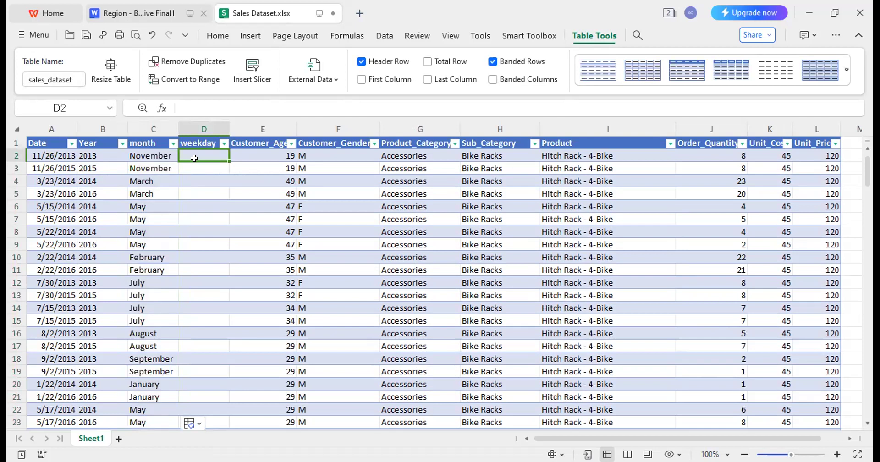
text(=)
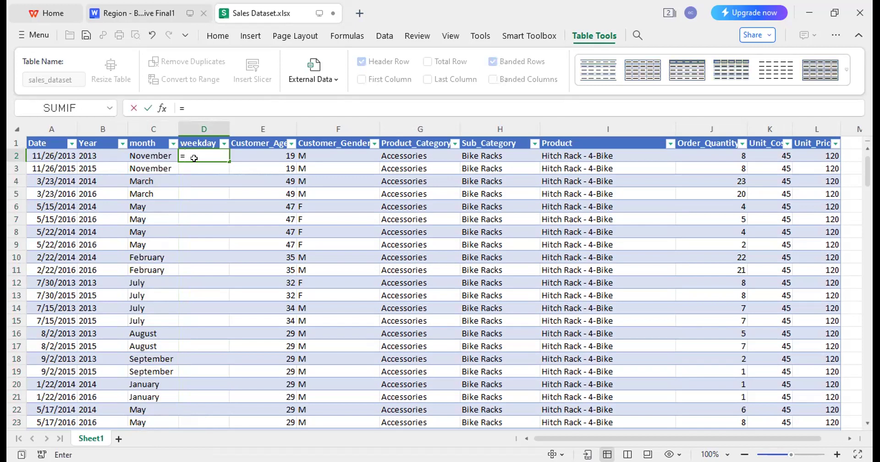
text(TEXT)
key(Tab)
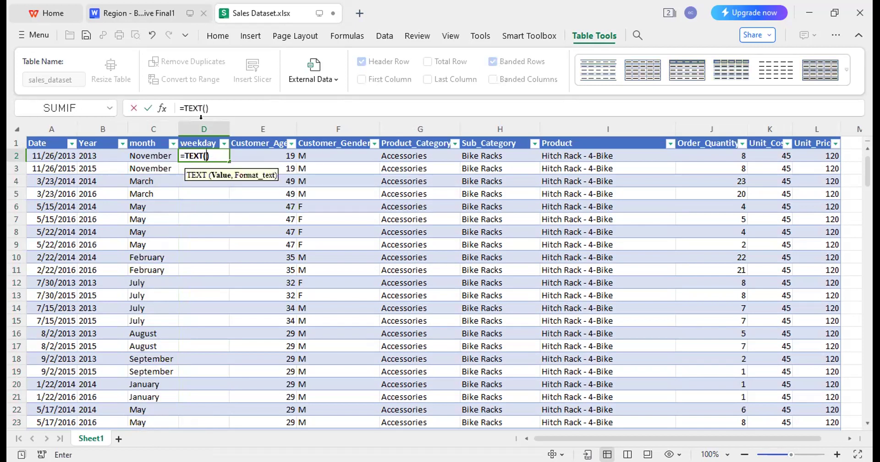
click(52, 158)
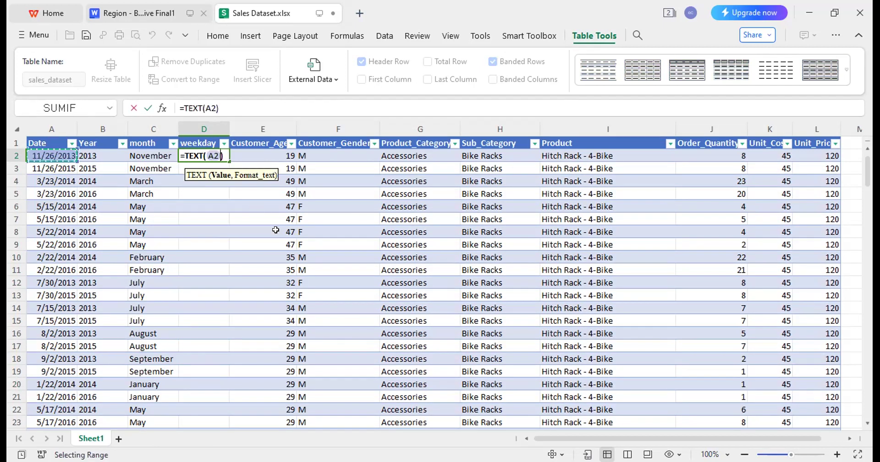
text(,)
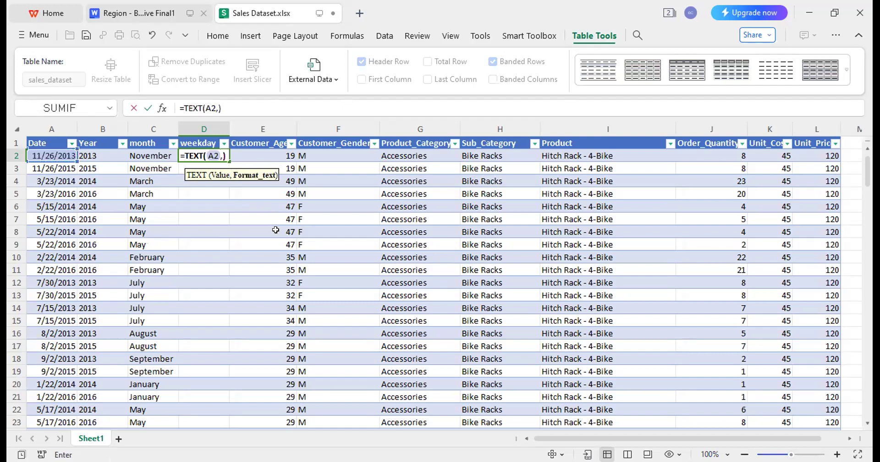
text(")
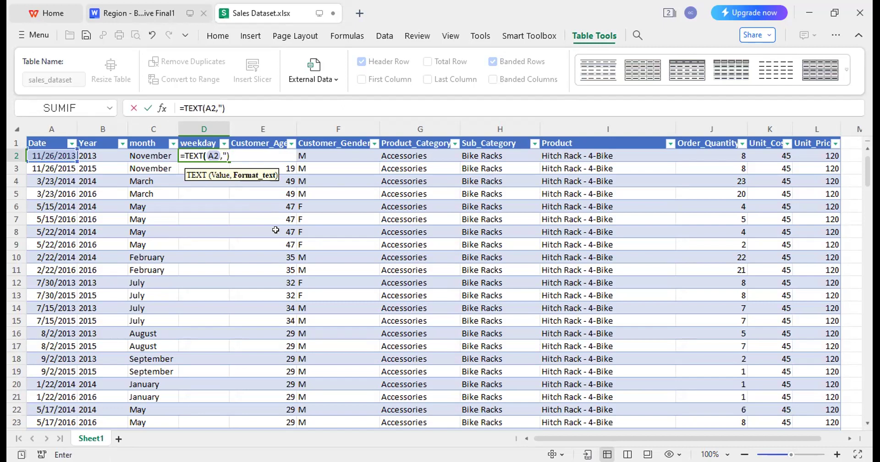
text(DDDD")
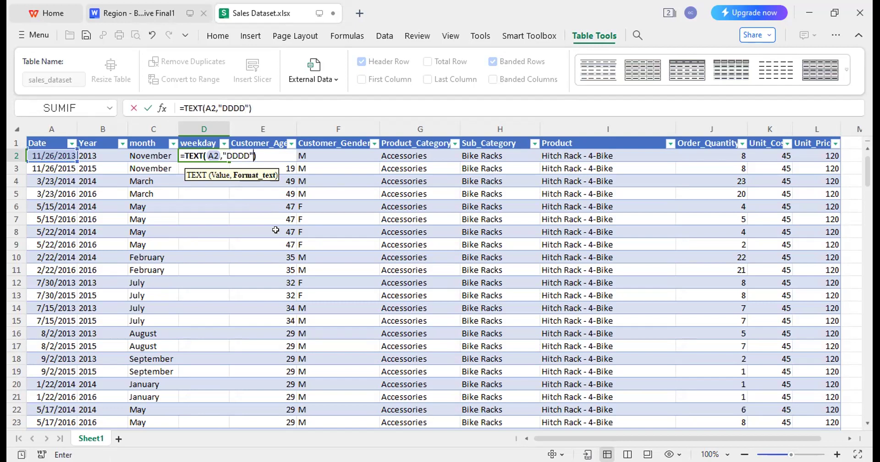
key(Return)
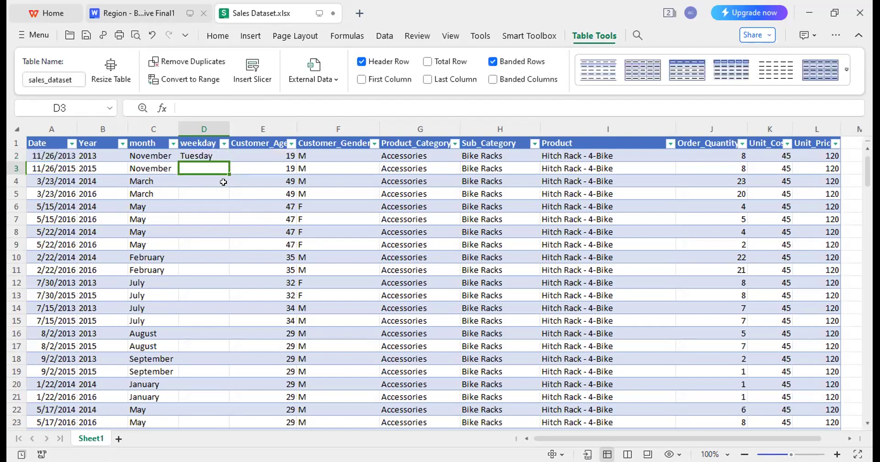
- Copy the weekday formula from cell D2 down the weekday column
click(209, 156)
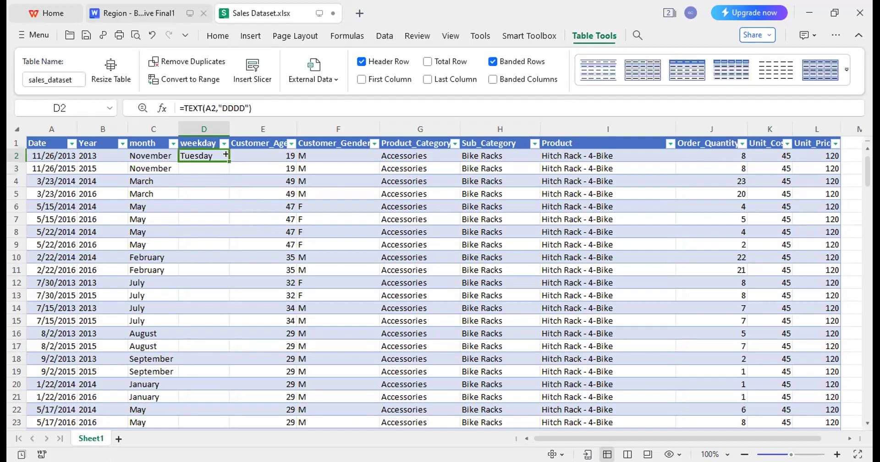
drag(226, 154, 227, 401)
key(ctrl+v)
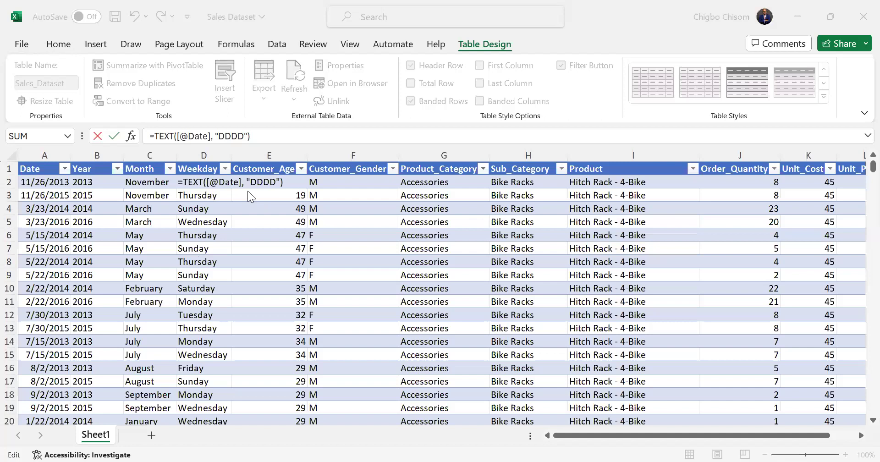
click(222, 182)
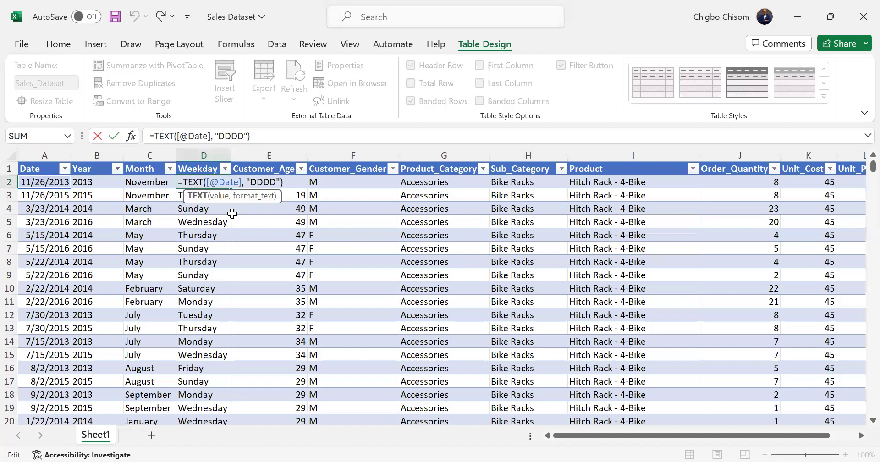
key(ctrl+Return)
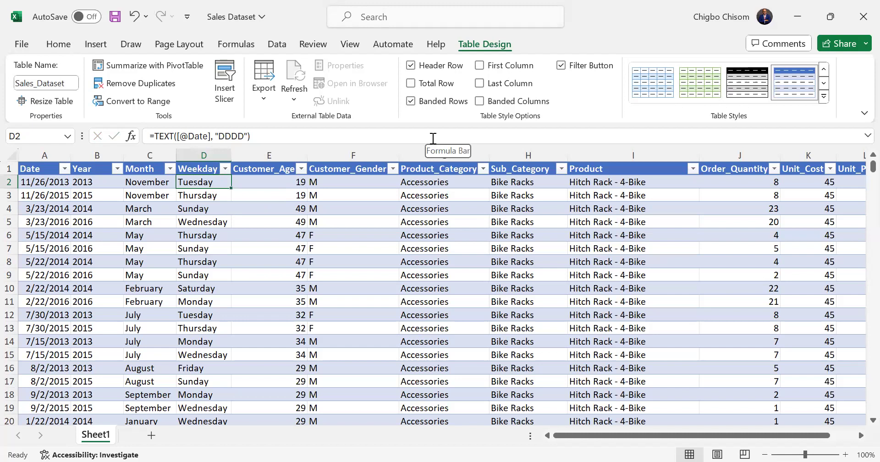
- Switch to the Pivot Table Analysis Exercise image and read the question that defines the age groups
key(alt+Tab)
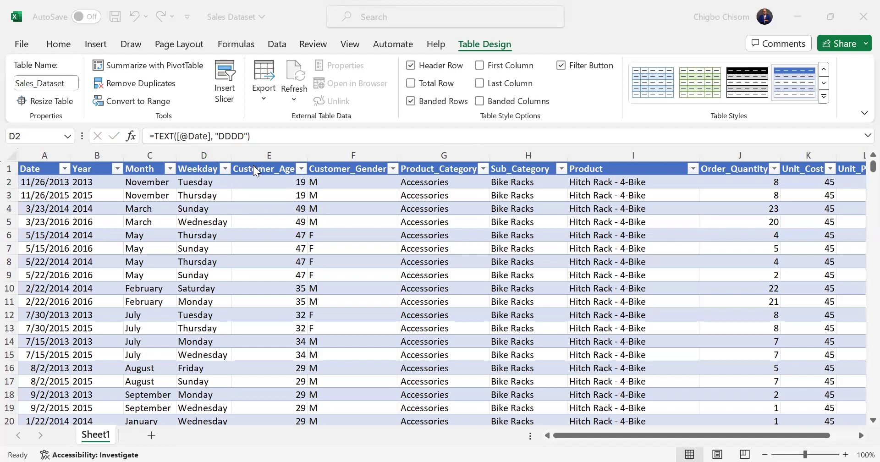
key(alt+Tab)
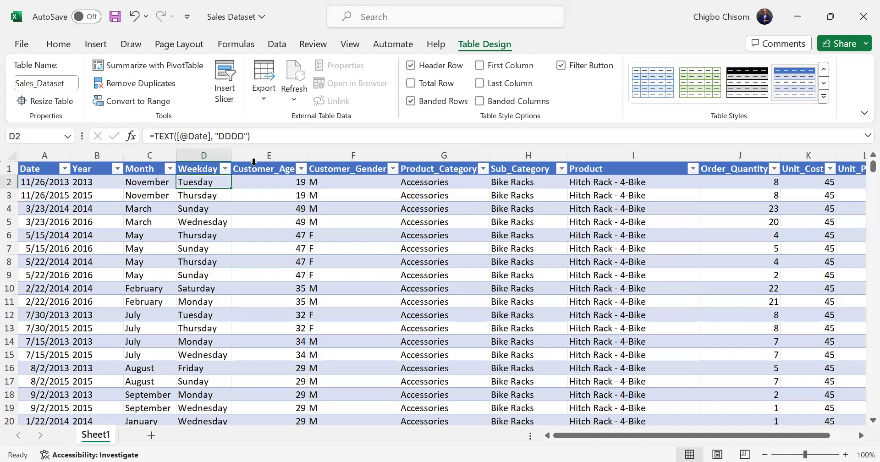
key(alt+Tab)
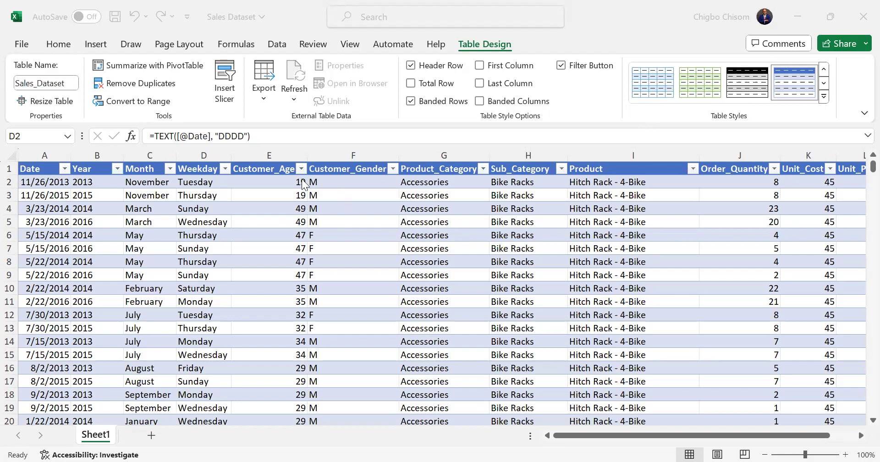
key(alt+Tab)
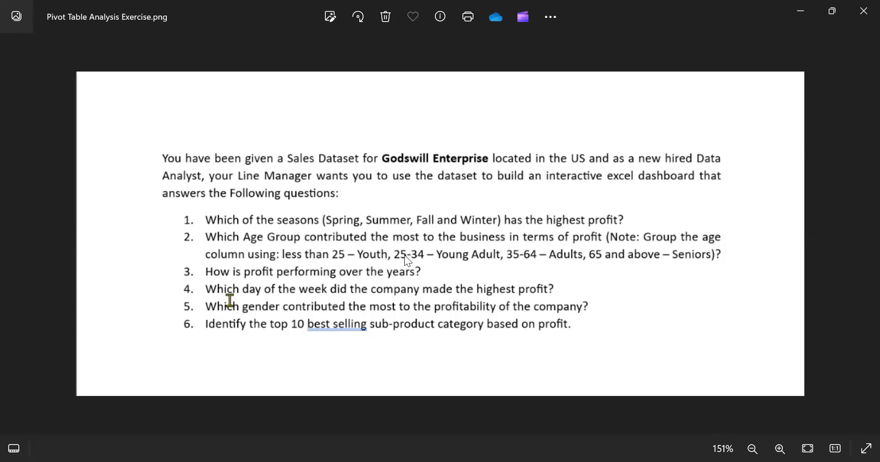
- In Excel's Sheet2, enter the age range "Less than 25" in cell A1 and "Youth" in B1, widening column A to fit
key(alt+Tab)
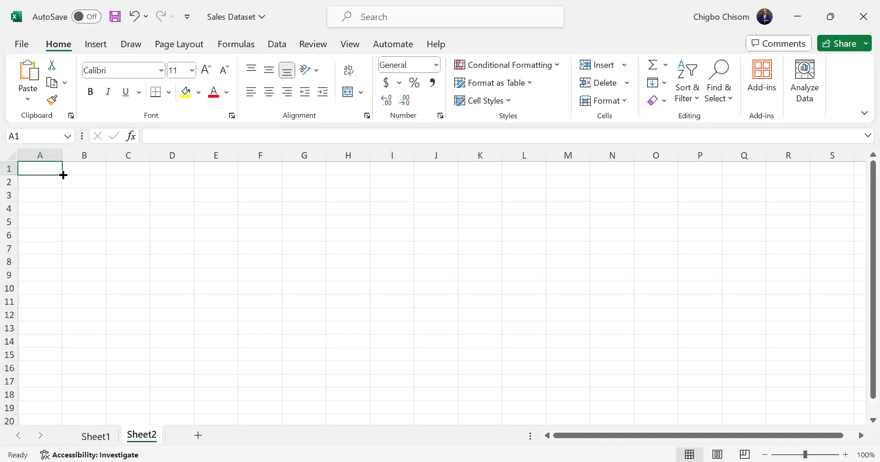
text(Less tha)
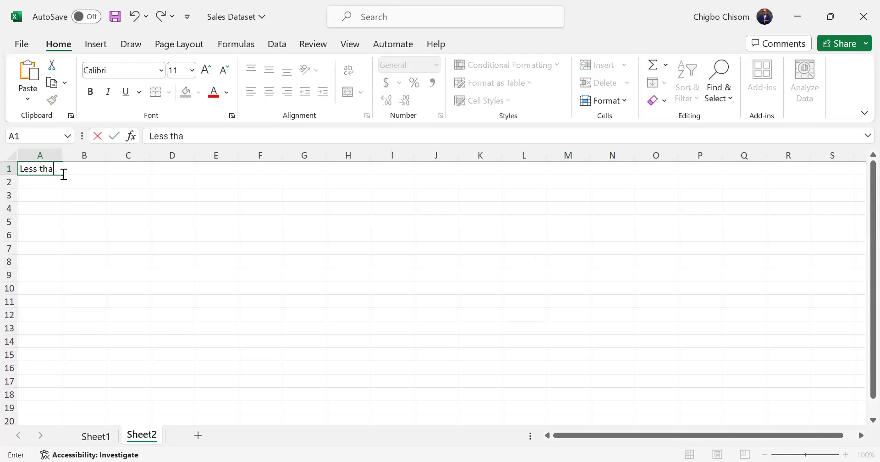
text(n)
key(alt+Tab)
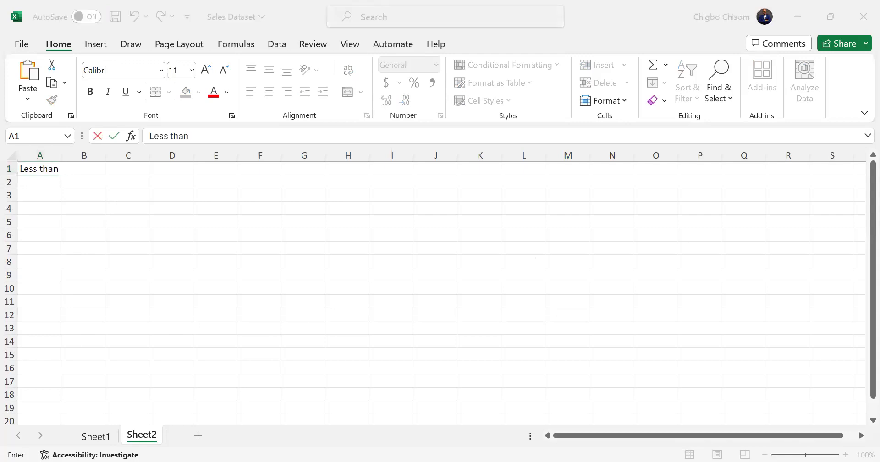
key(alt+Tab)
text(25)
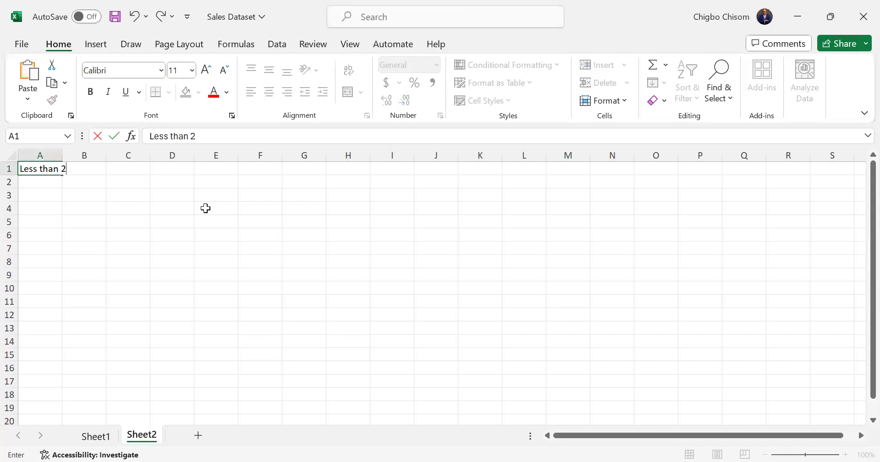
click(56, 153)
drag(62, 154, 73, 150)
click(84, 167)
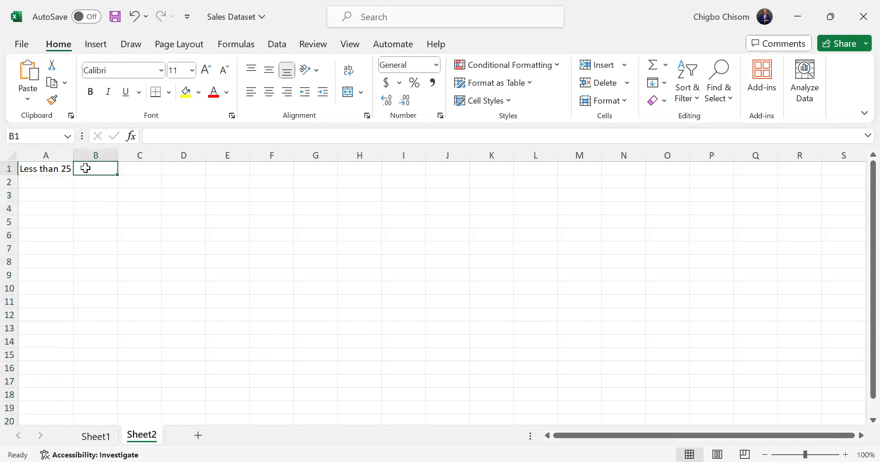
text(Youth)
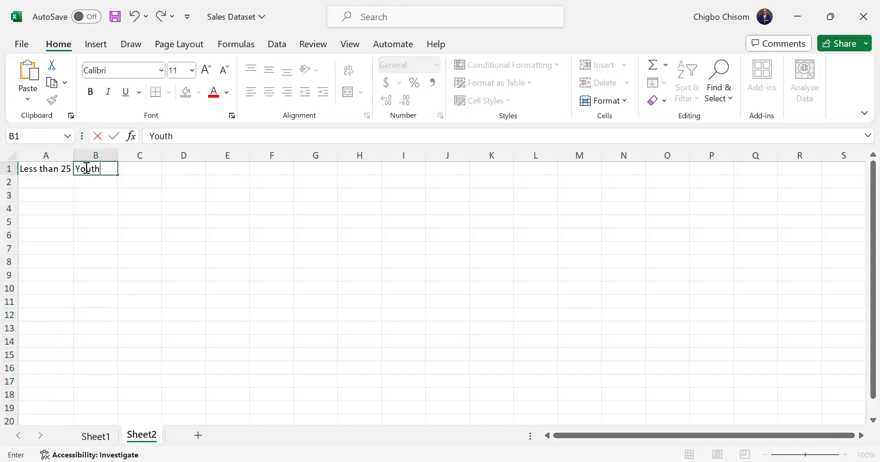
- Enter the age range "25-34" in cell A2 and "Young adult" in B2, and fit column B's width to its contents
click(49, 183)
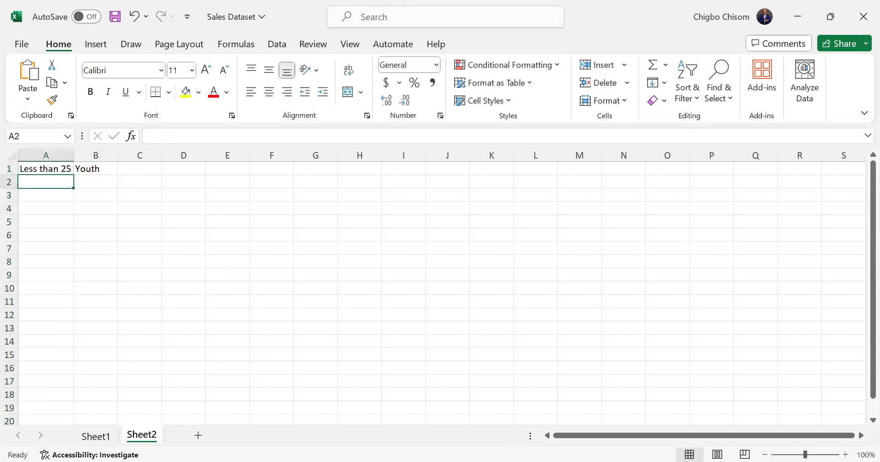
key(alt+Tab)
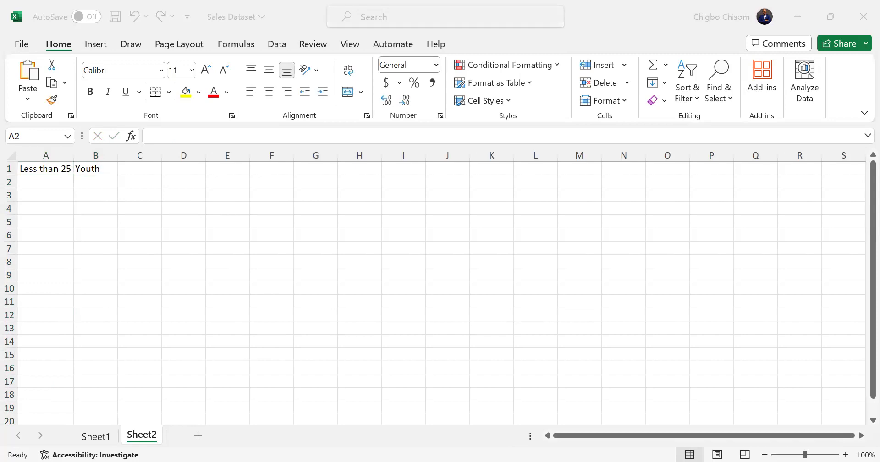
key(alt+Tab)
text(2)
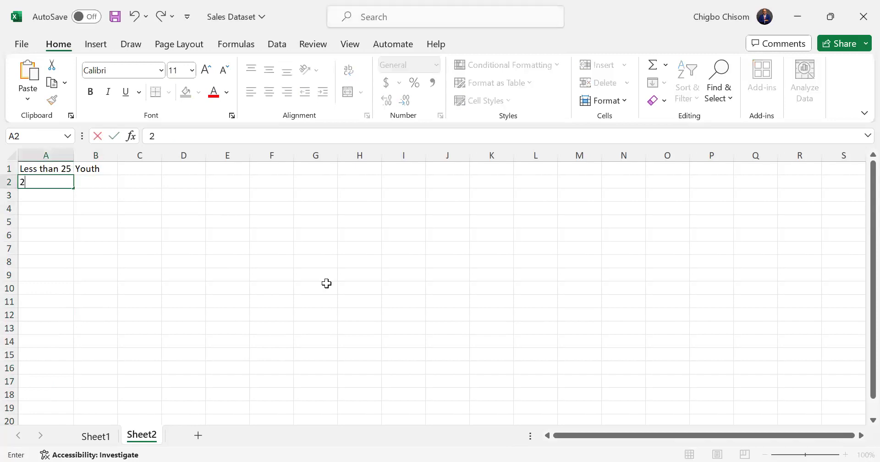
text(5-)
key(alt+Tab)
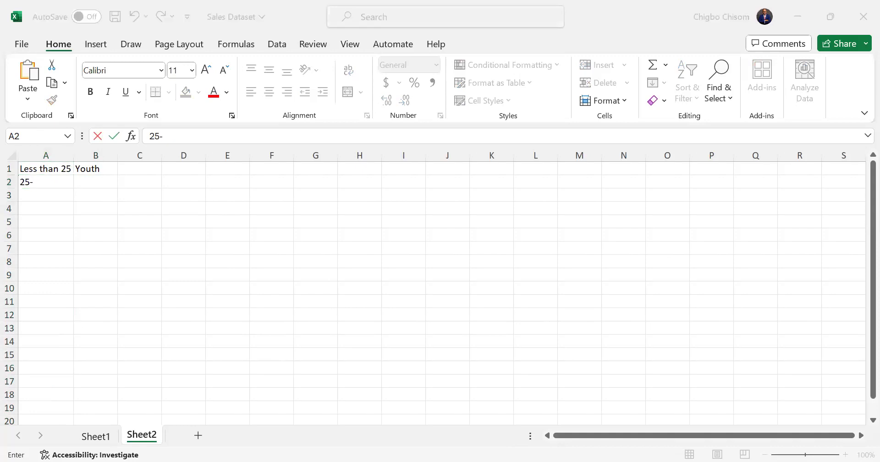
key(alt+Tab)
text(34)
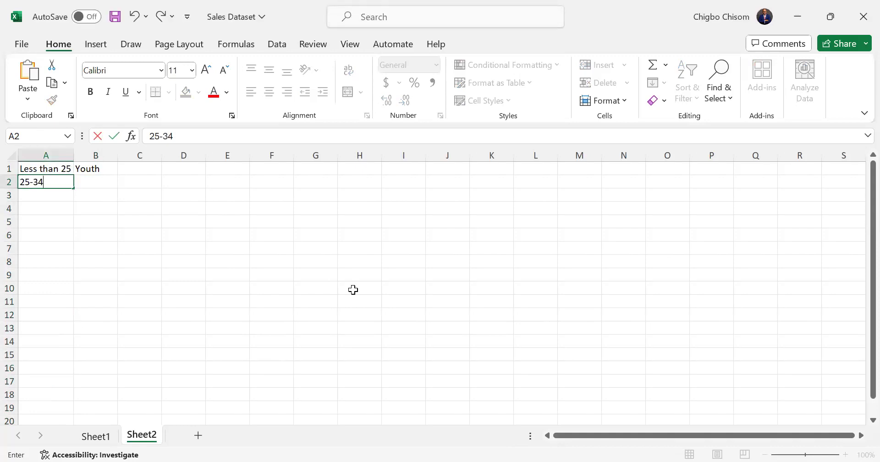
click(99, 176)
text(Youn)
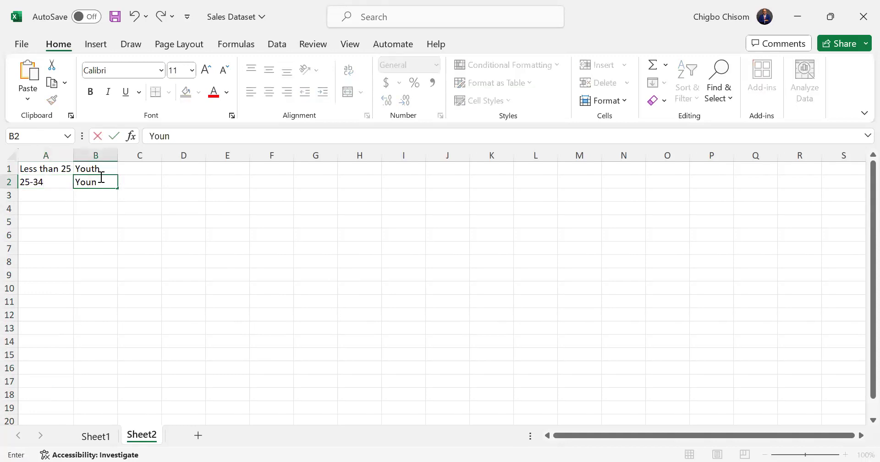
text(g adult)
double_click(118, 151)
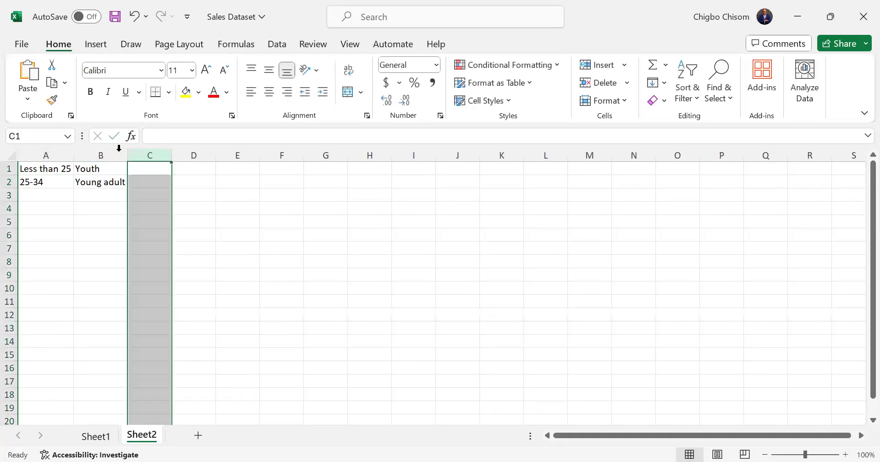
- Enter the age range "35-64" in cell A3 and its group name "Adults" in B3
click(50, 197)
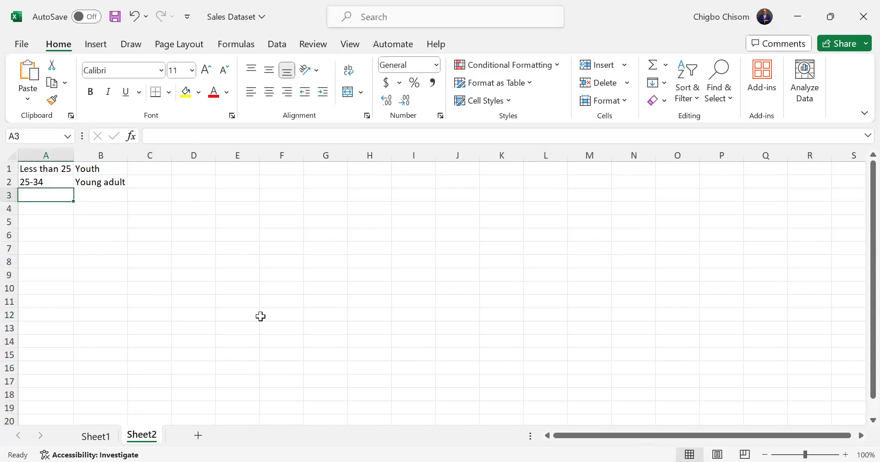
text(35-64)
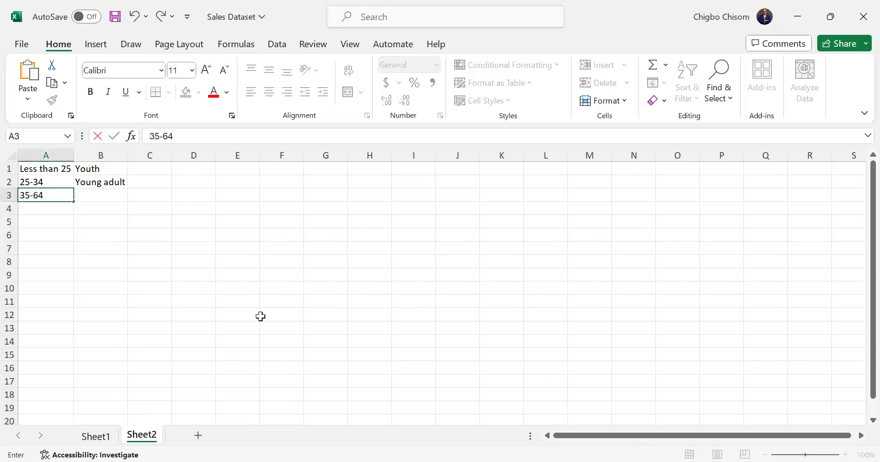
key(Tab)
text(Adults)
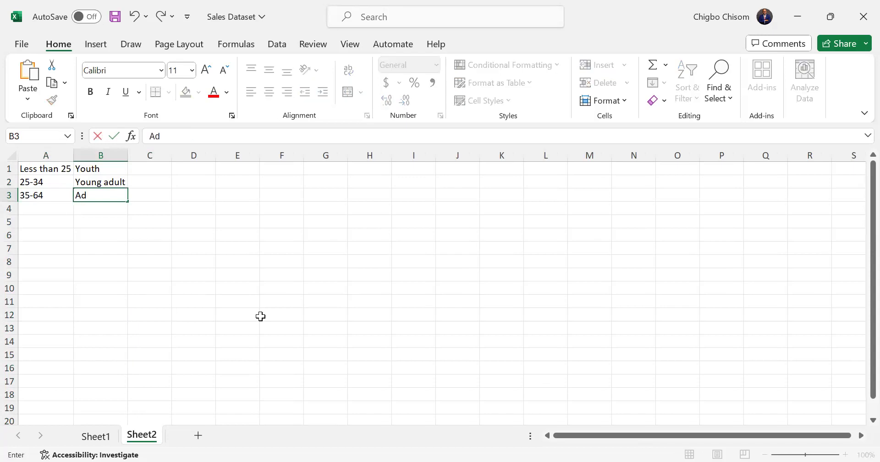
key(Return)
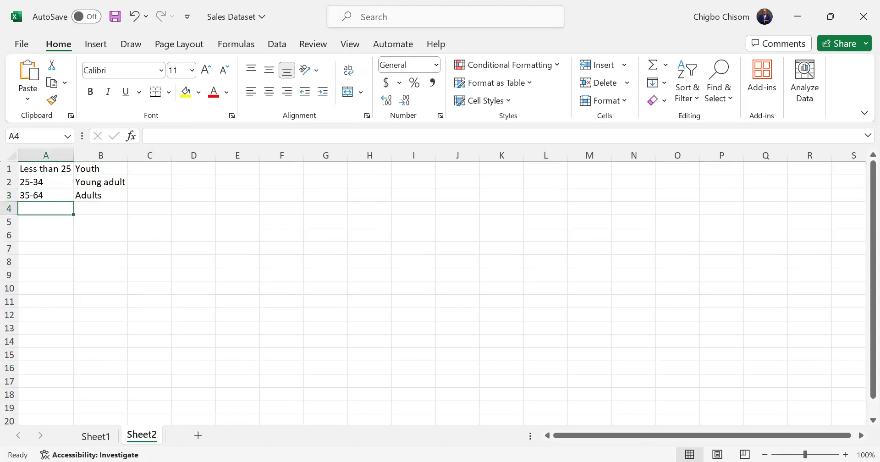
- Enter "65 and above" in cell A4 and "Seniors" in B4, fitting column A's width to its contents
key(alt+Tab)
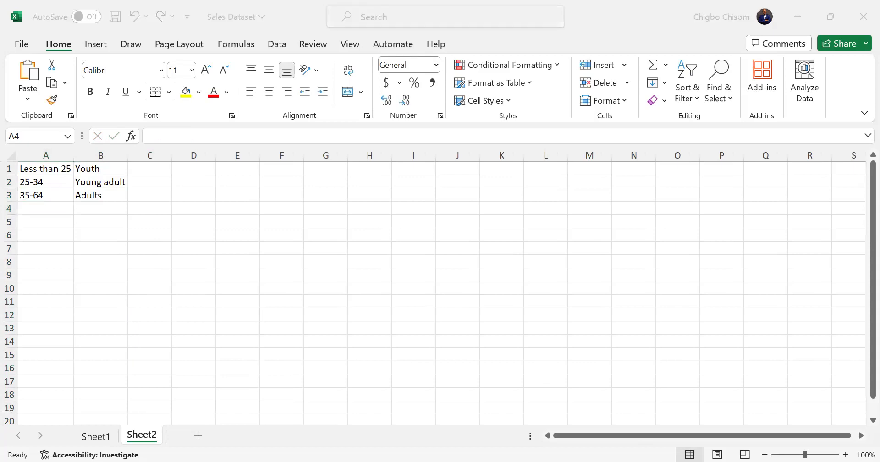
key(alt+Tab)
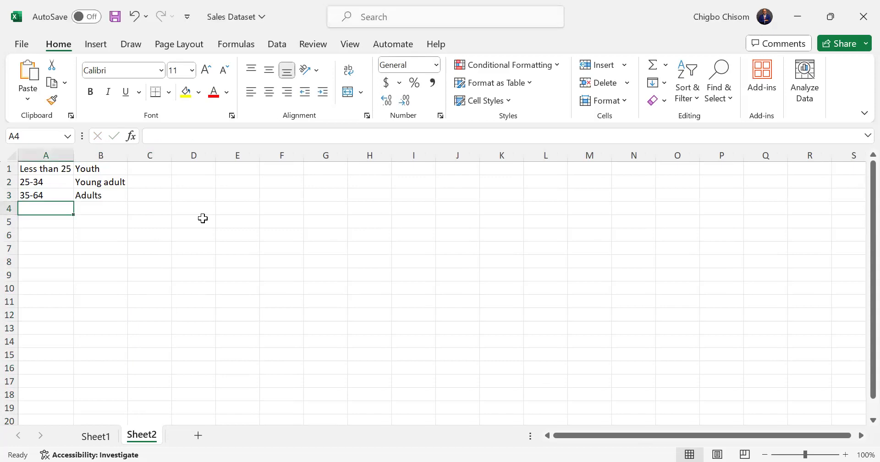
text(65 and above)
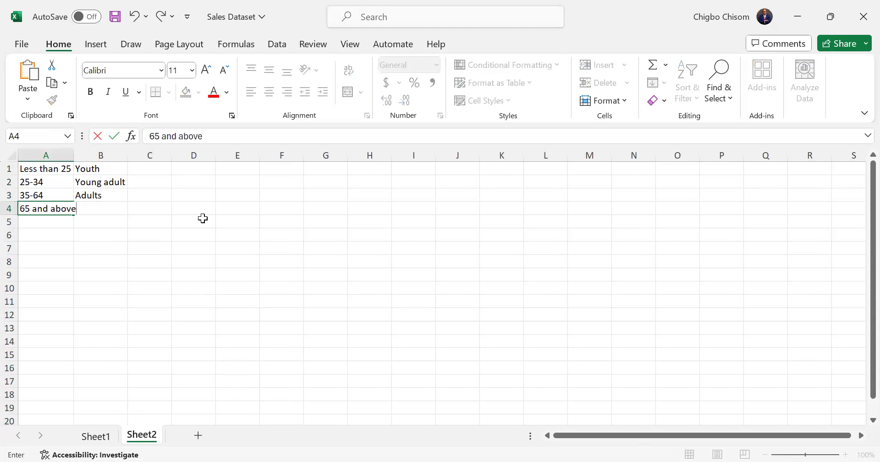
double_click(73, 155)
click(95, 210)
text(Seni)
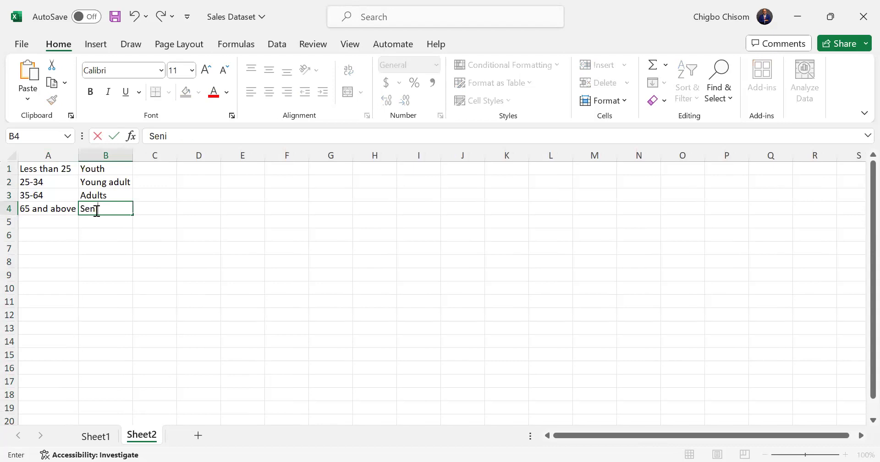
text(ors)
click(102, 224)
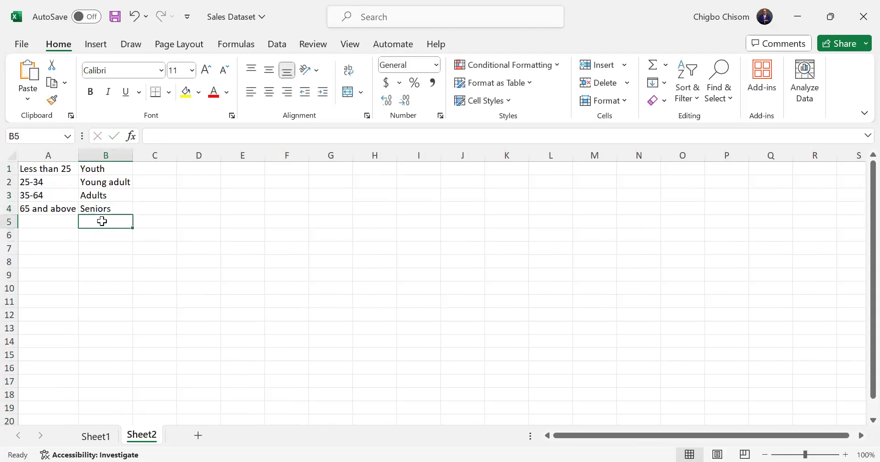
- In Sheet1, insert a table column between Customer_Age and Customer_Gender and name its header "Age categories"
click(94, 437)
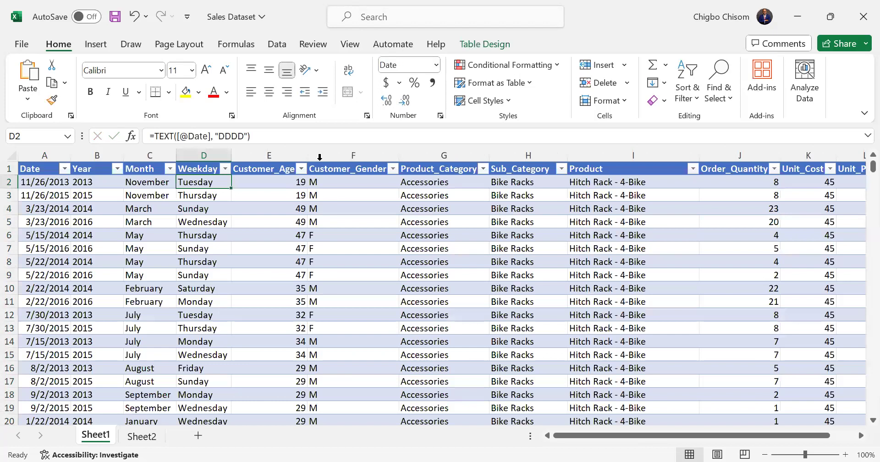
drag(281, 155, 319, 157)
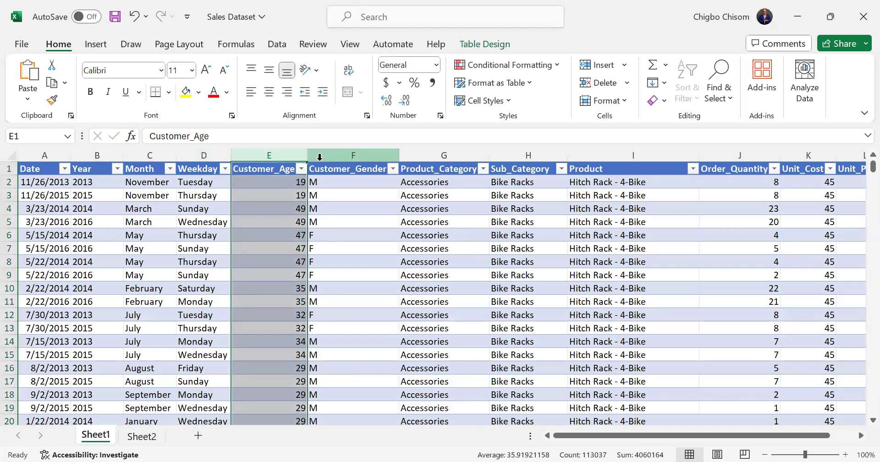
click(320, 157)
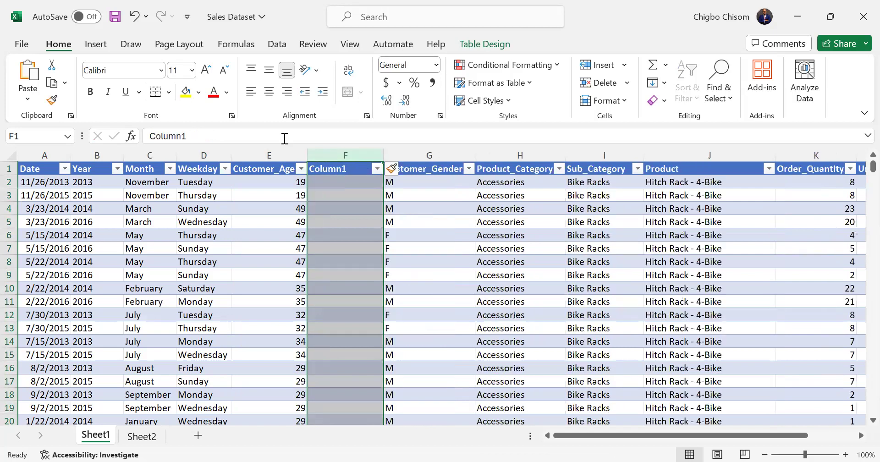
double_click(148, 134)
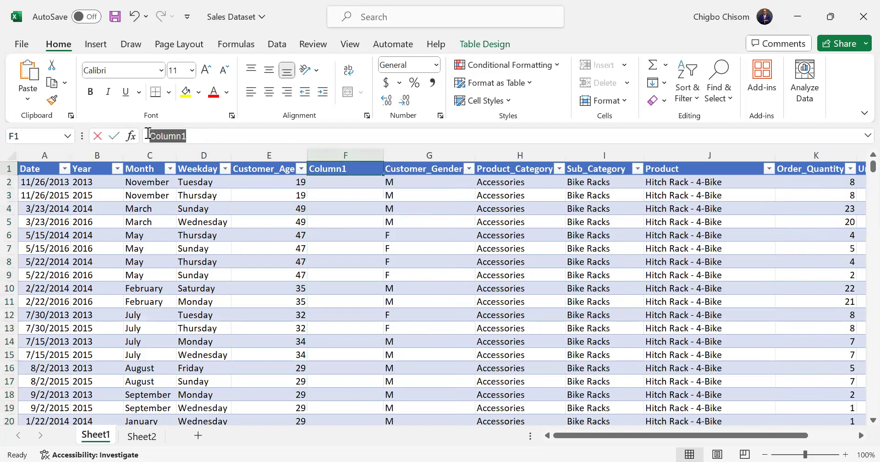
text(Age cate)
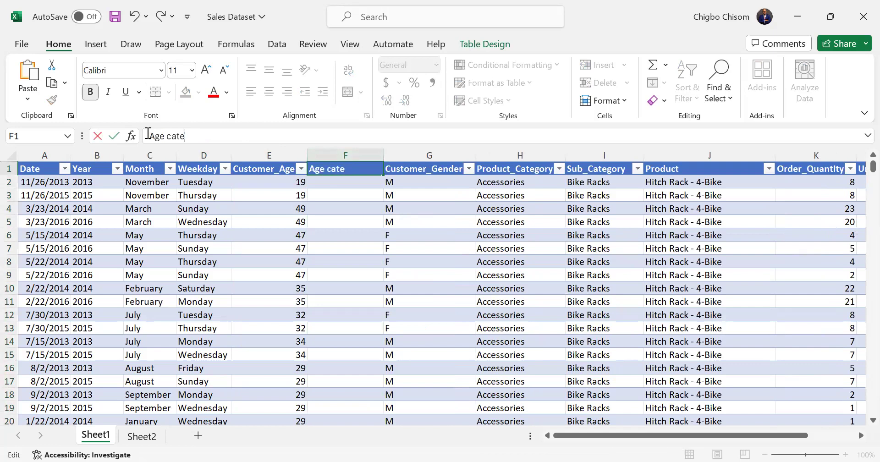
text(gories)
key(Return)
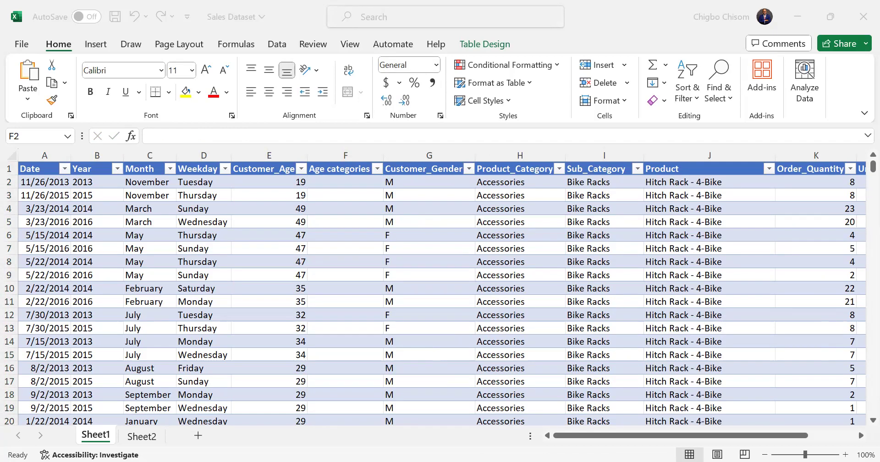
- Begin an IFS formula in cell F2 of the Age categories column
click(414, 417)
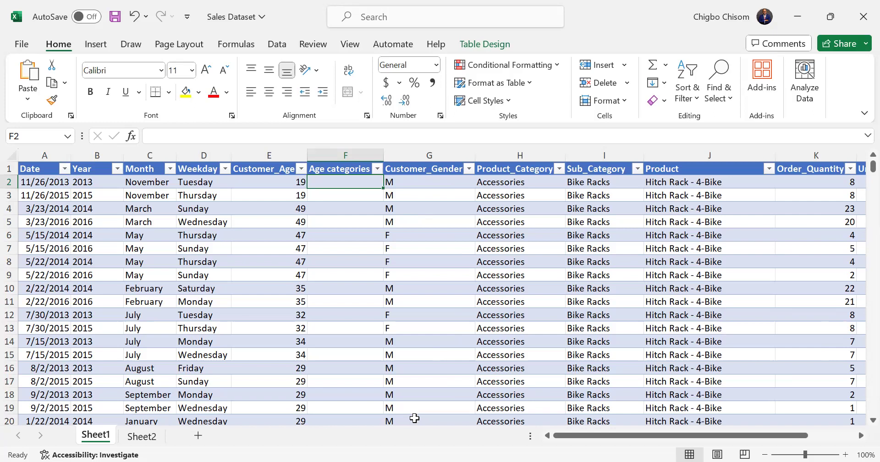
key(alt+Tab)
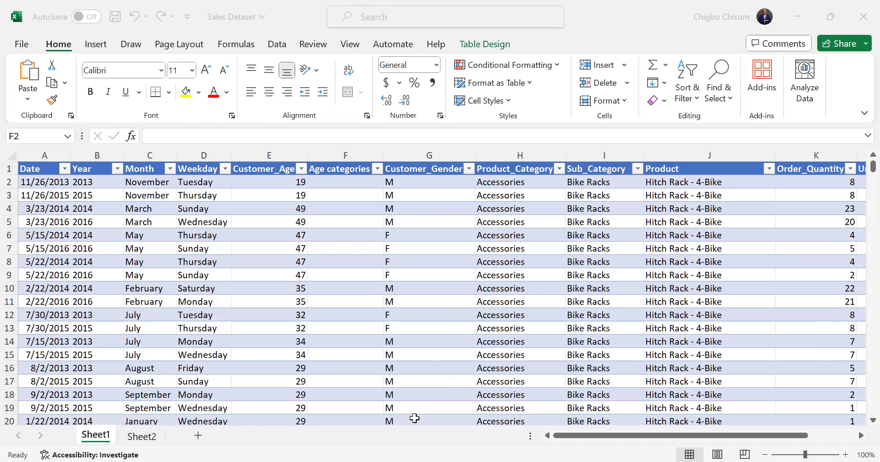
click(342, 183)
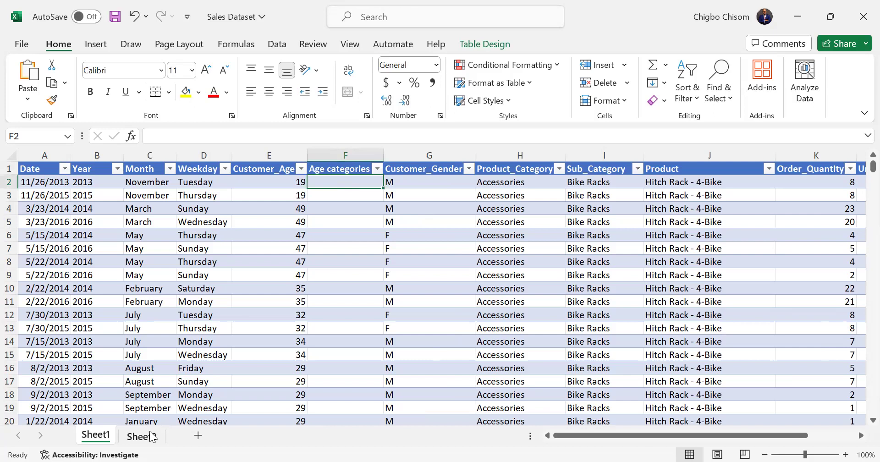
text(=)
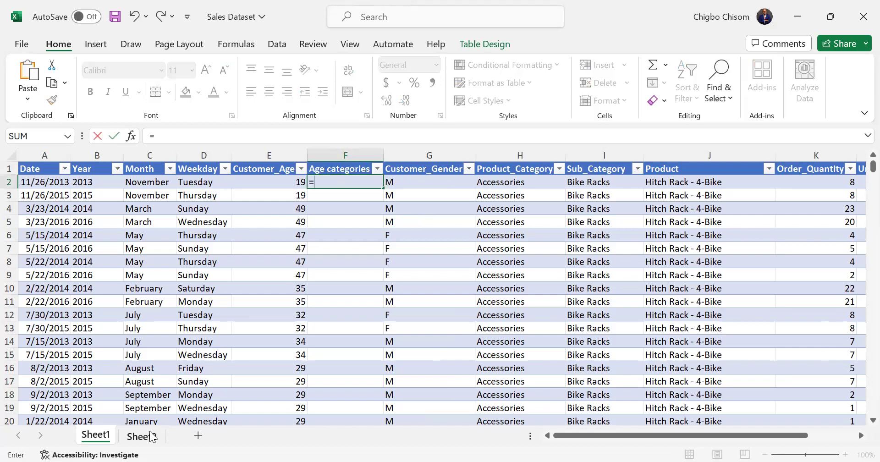
text(if)
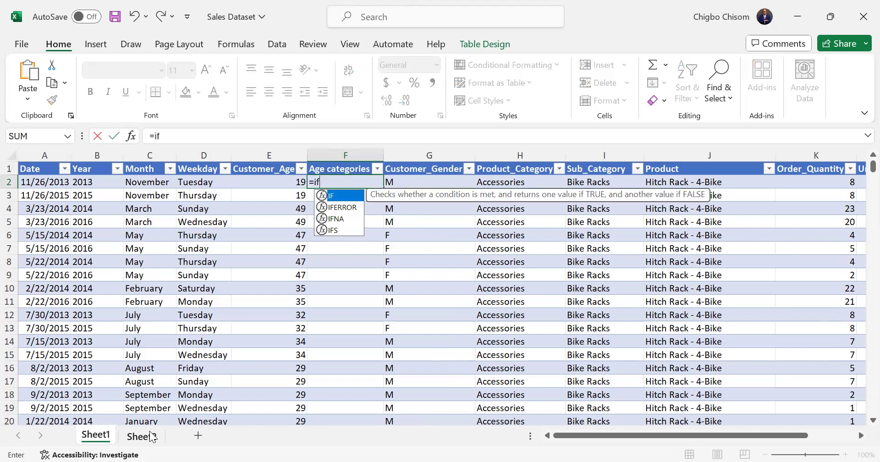
click(341, 230)
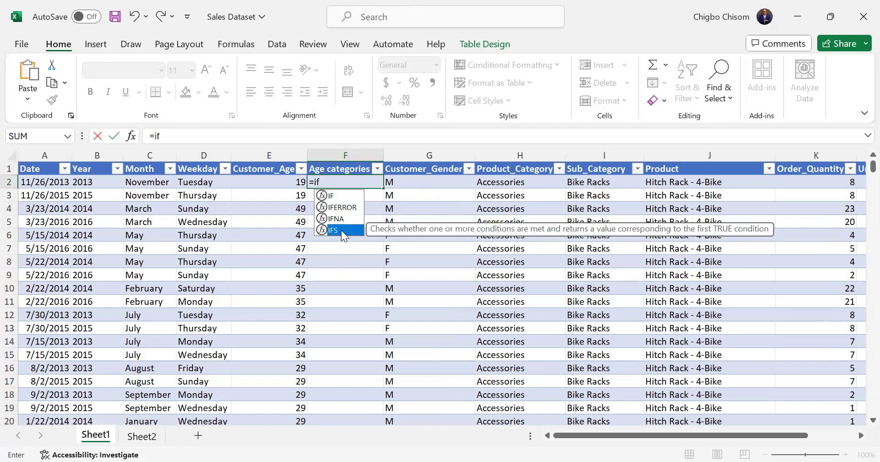
double_click(341, 230)
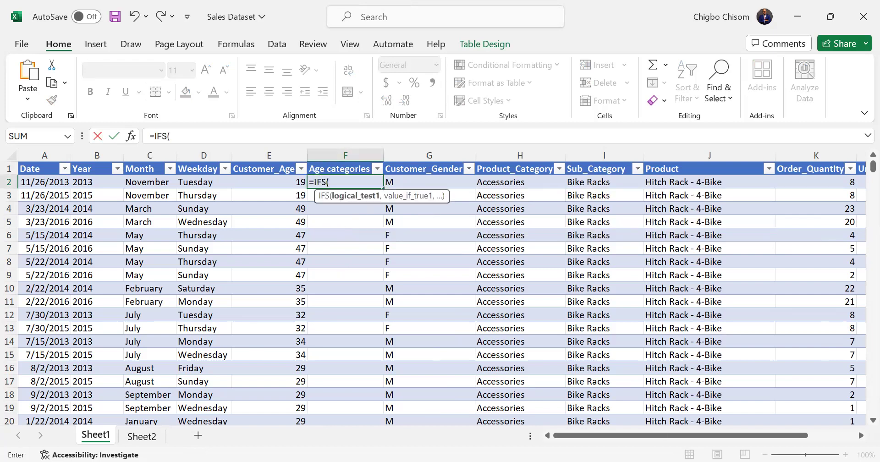
- Add the first IFS condition [@[Customer_Age]]<25 with "Youth" as its result, followed by a comma
key(alt+Tab)
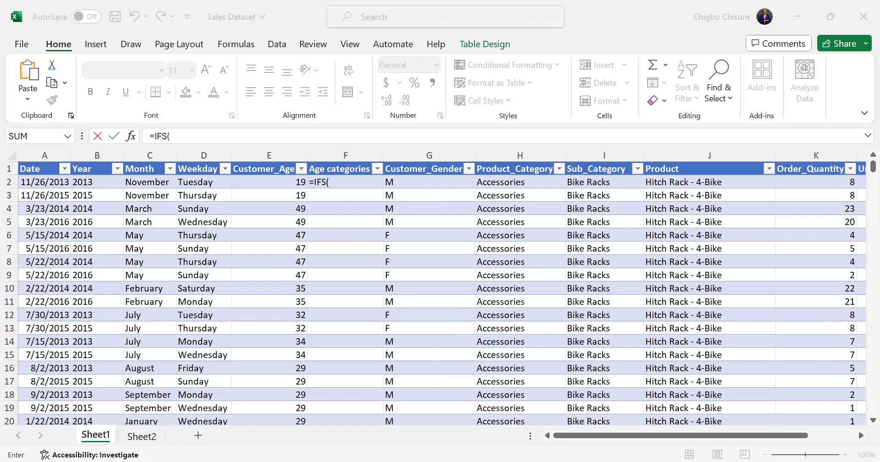
click(282, 182)
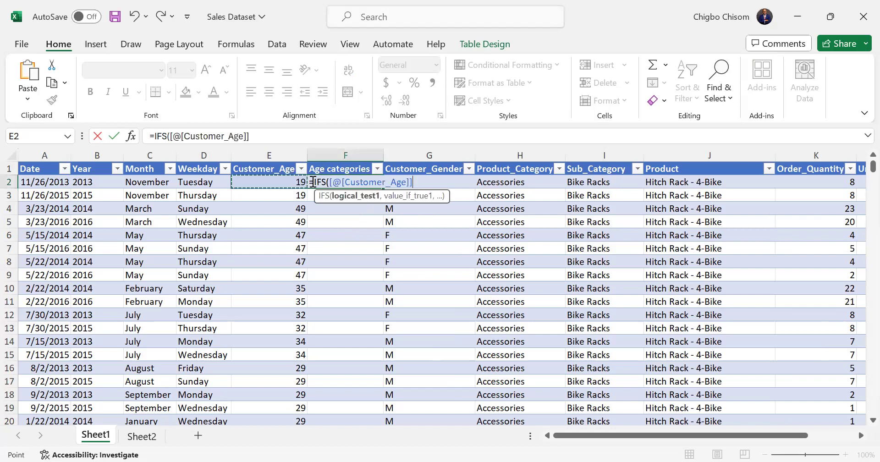
text(<25)
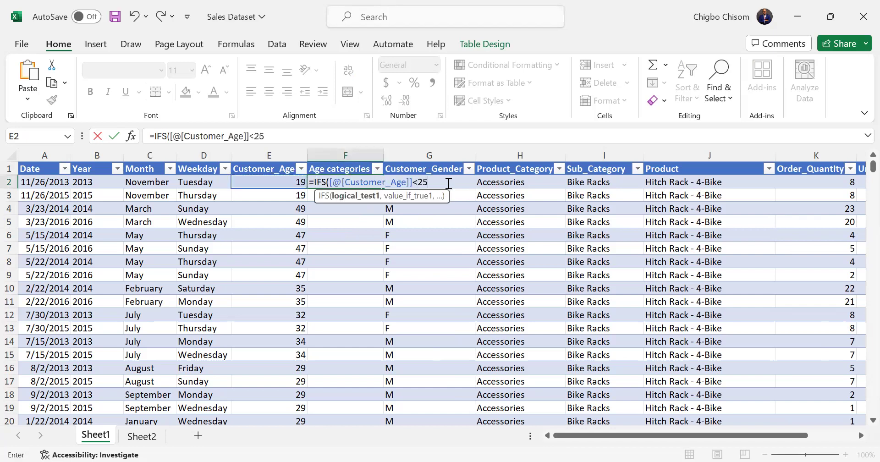
text(,)
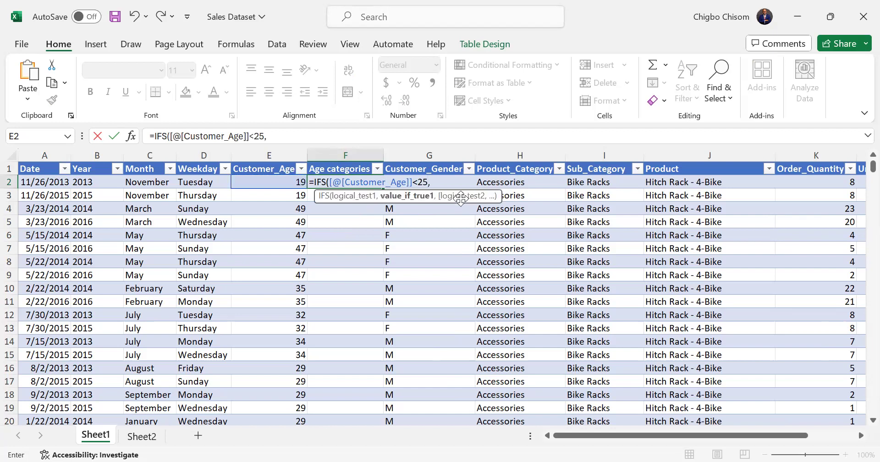
key(alt+Tab)
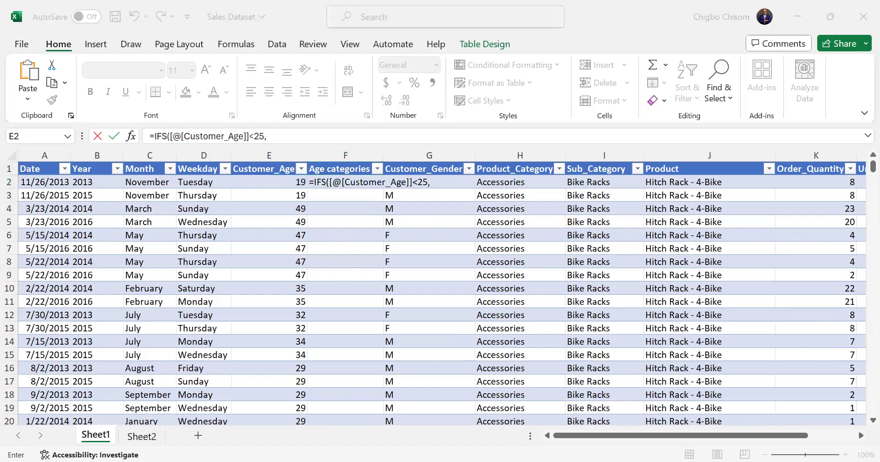
key(alt+Tab)
text(")
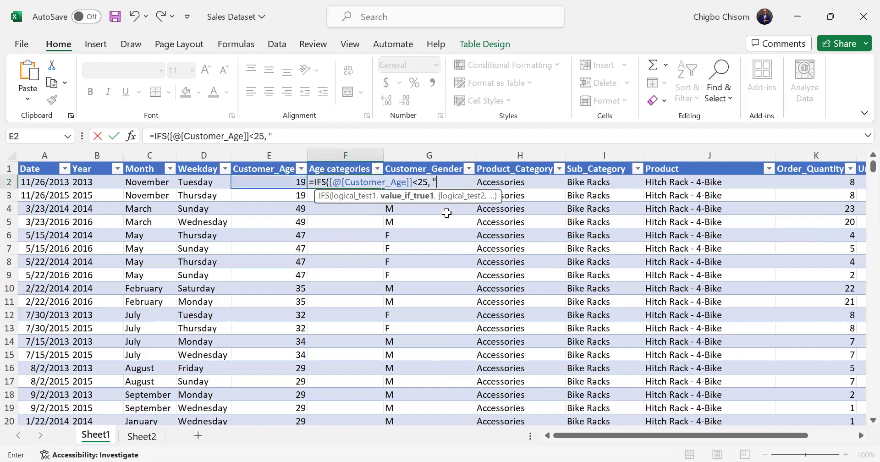
text(Youth)
key(alt+Tab)
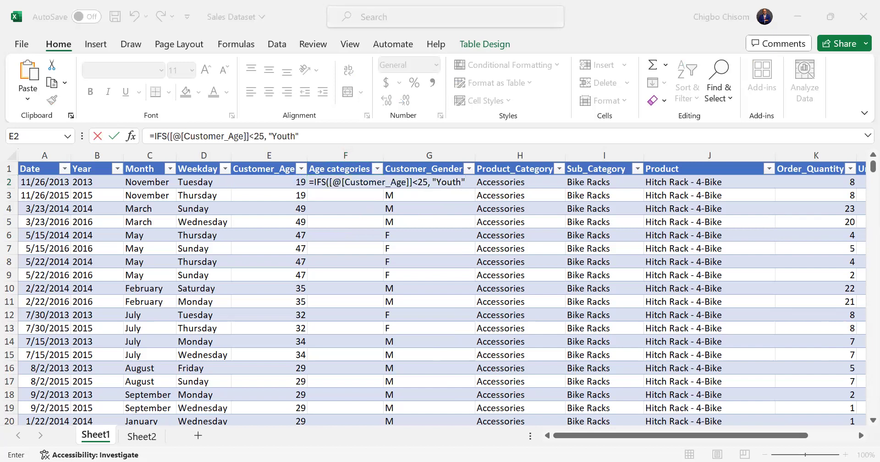
key(alt+Tab)
text(,)
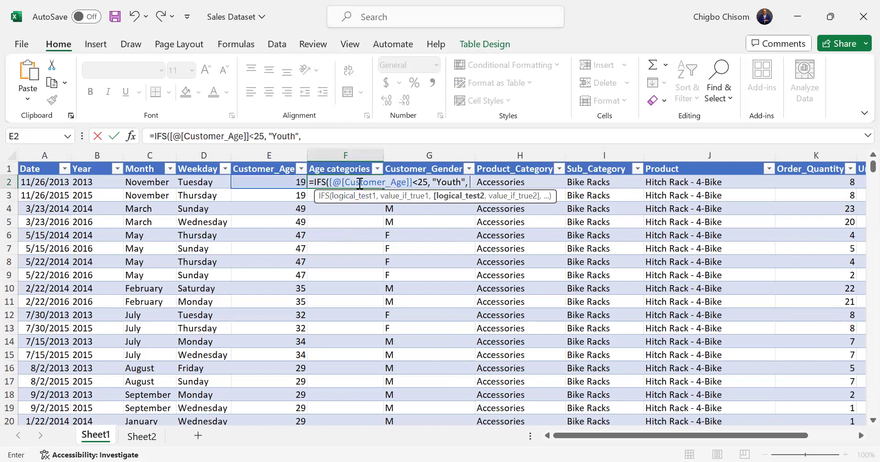
- Add the second IFS condition [@[Customer_Age]]<=34 with "Young Adult" as its result, followed by a comma
click(270, 183)
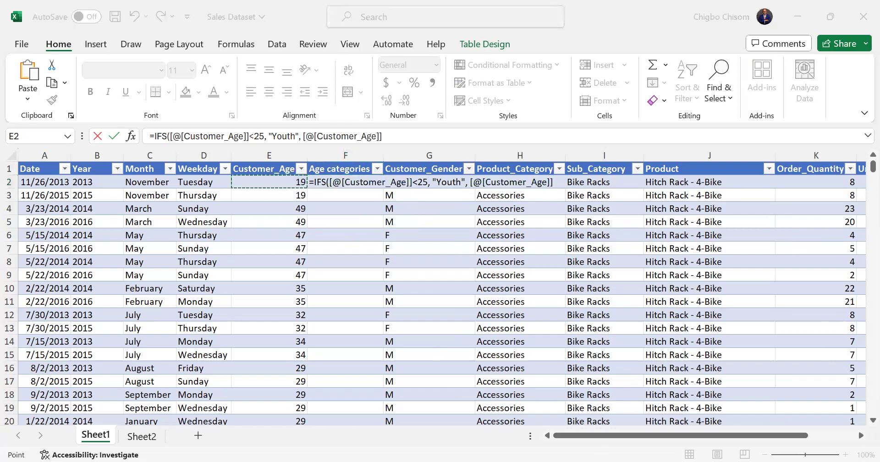
text(<=)
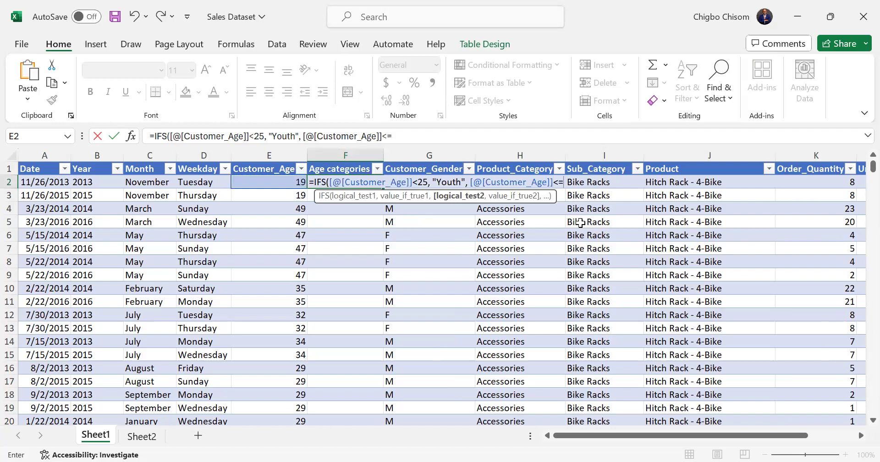
text(34)
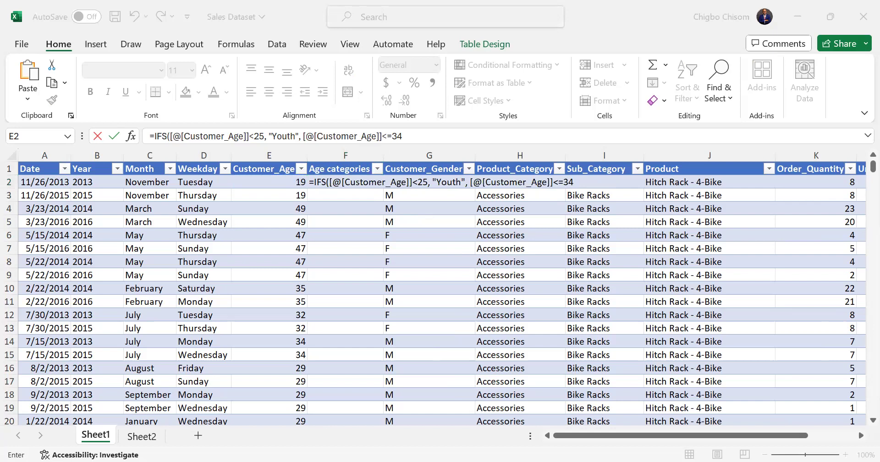
click(575, 182)
text(, "Young)
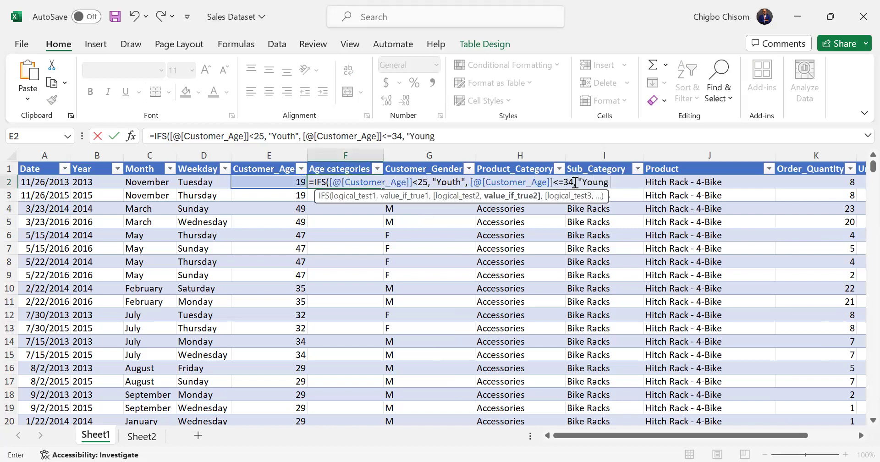
text( Adult",)
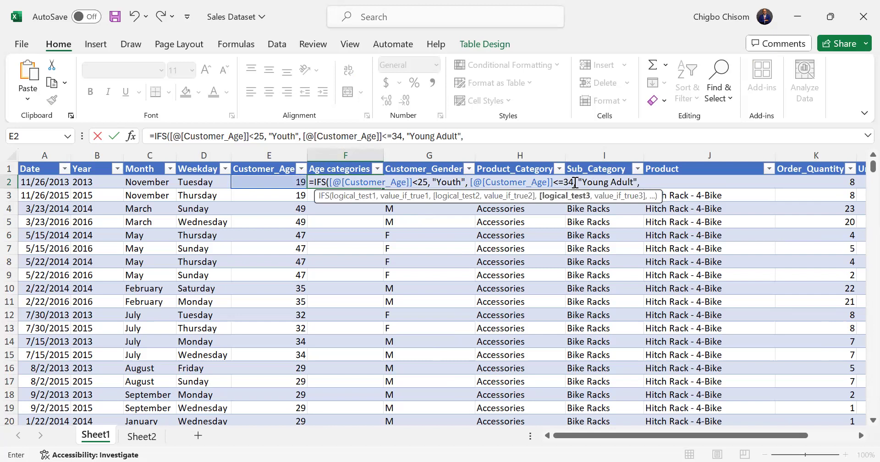
- Reference the Customer_Age value in E2 as the start of the third IFS condition
click(282, 182)
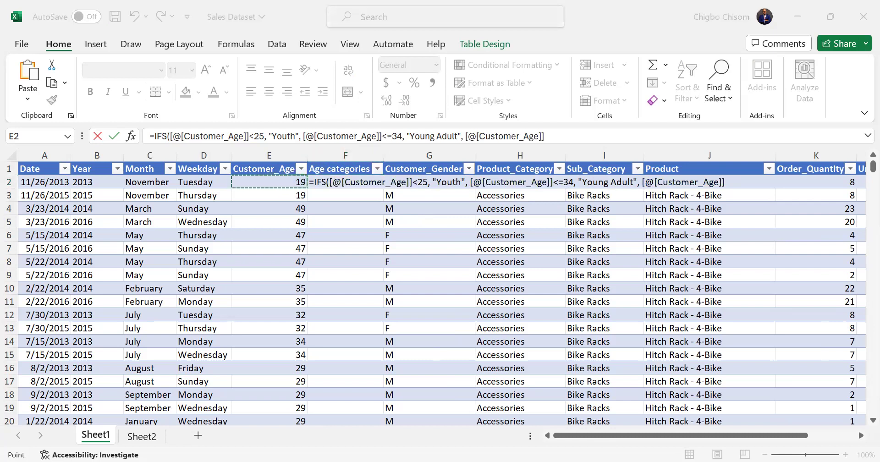
key(alt+Tab)
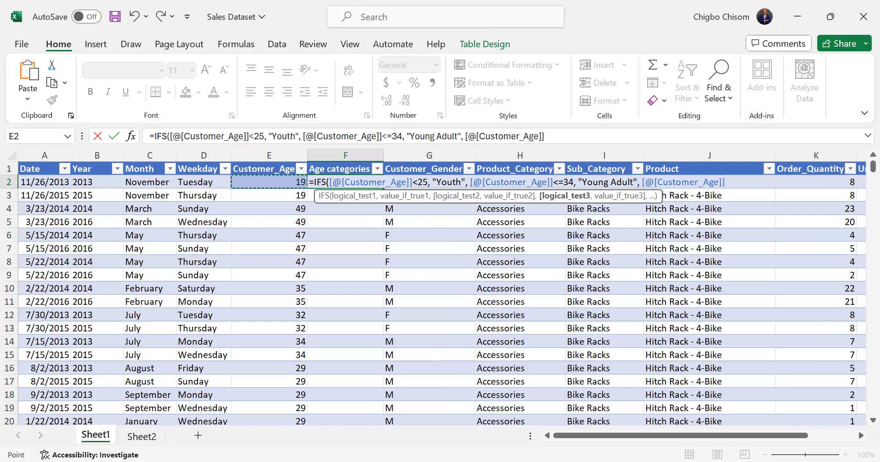
key(alt+Tab)
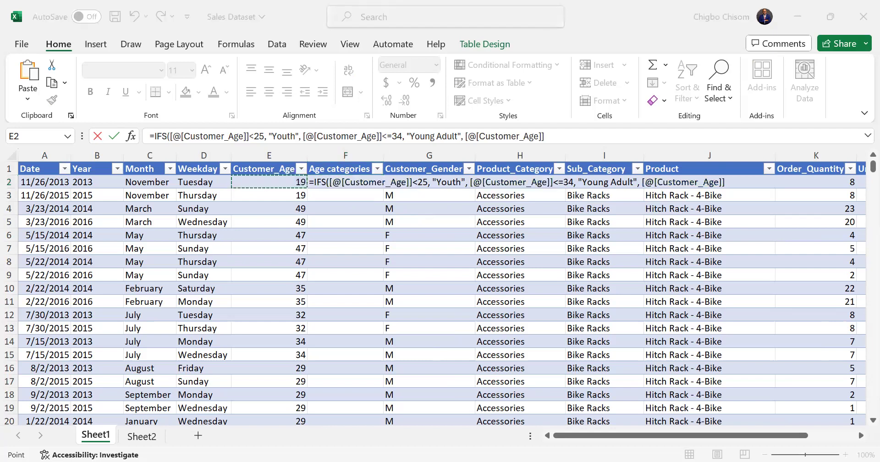
key(alt+Tab)
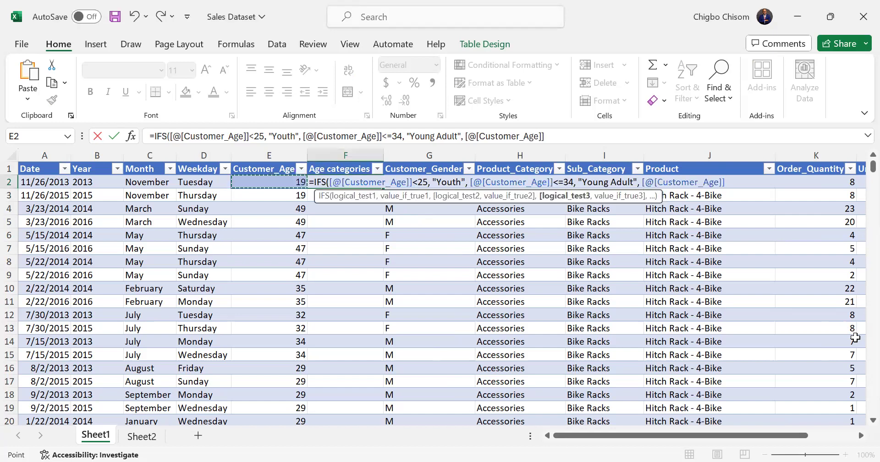
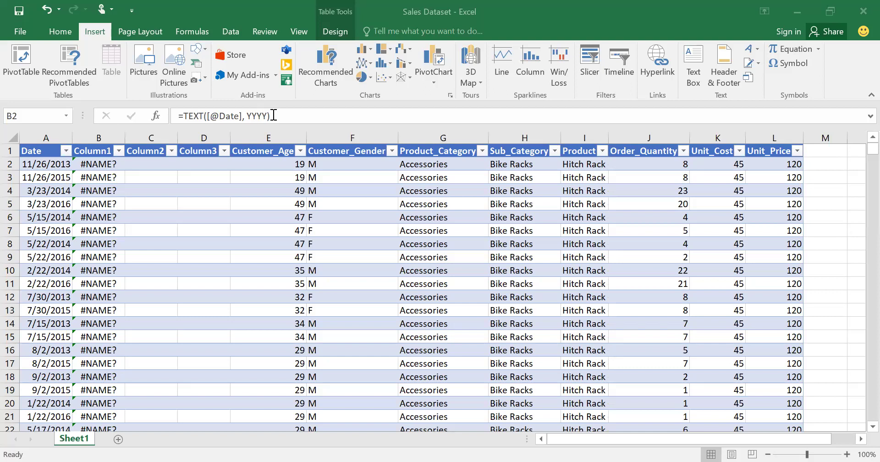
click(274, 116)
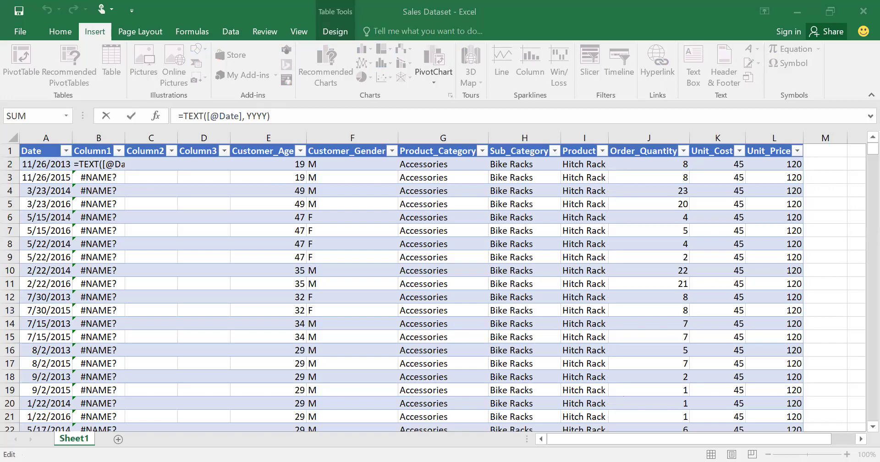
click(290, 151)
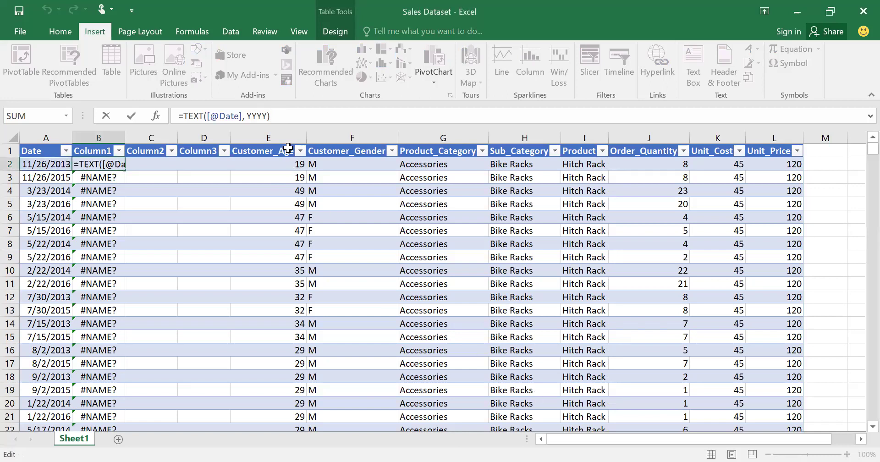
click(266, 115)
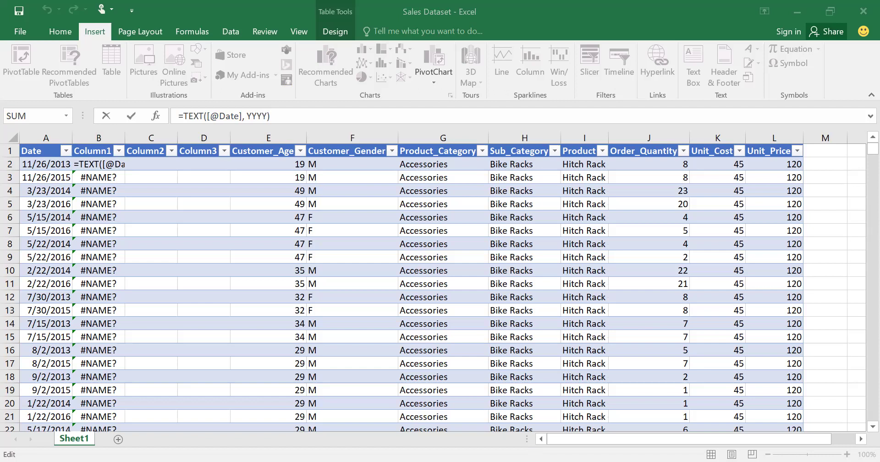
click(267, 118)
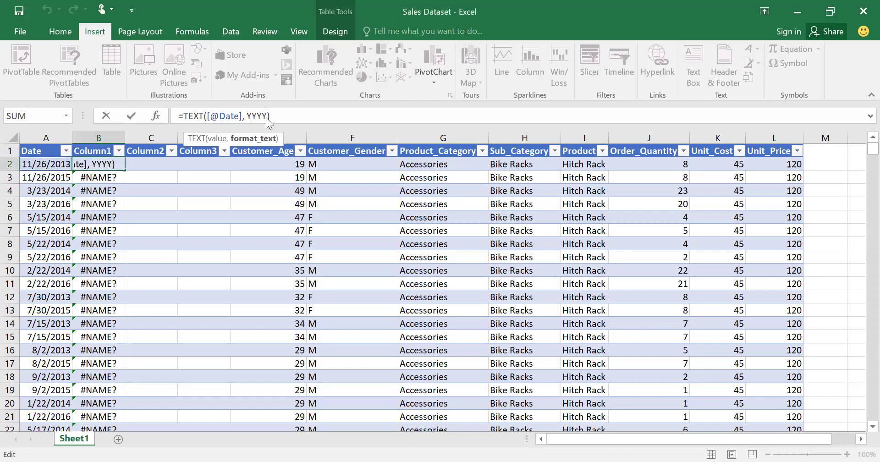
text(")
text(")
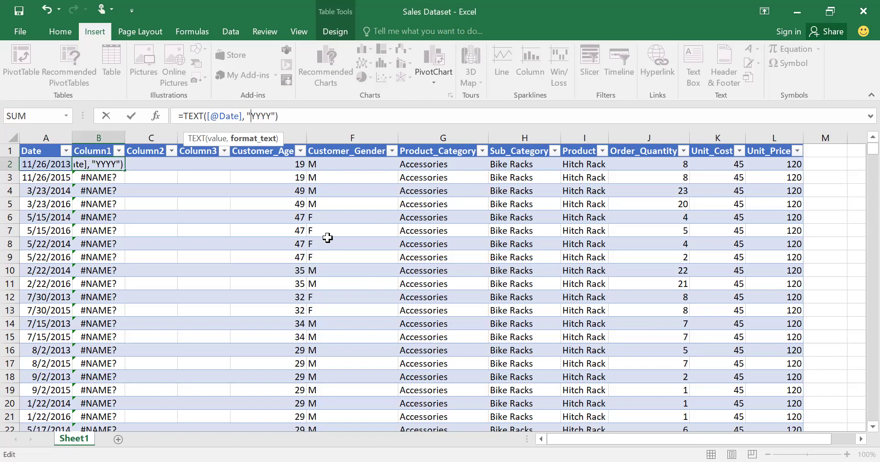
key(Return)
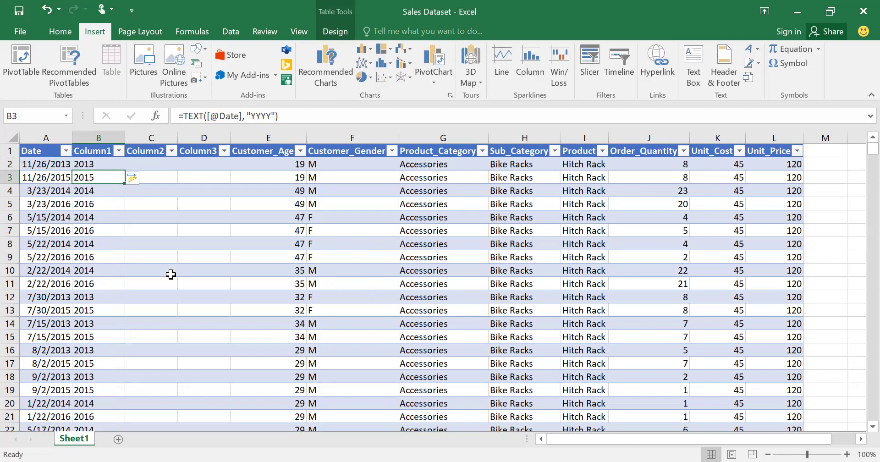
- Rename the Column1 header in B1 as YEAR
click(146, 163)
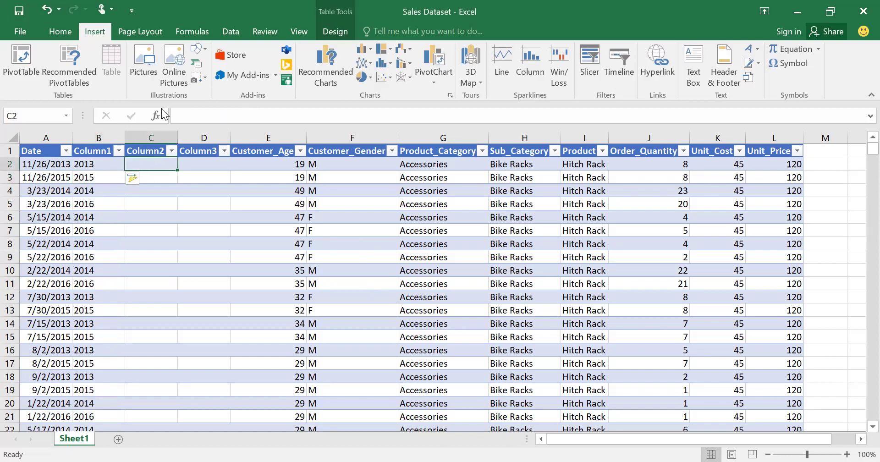
click(194, 114)
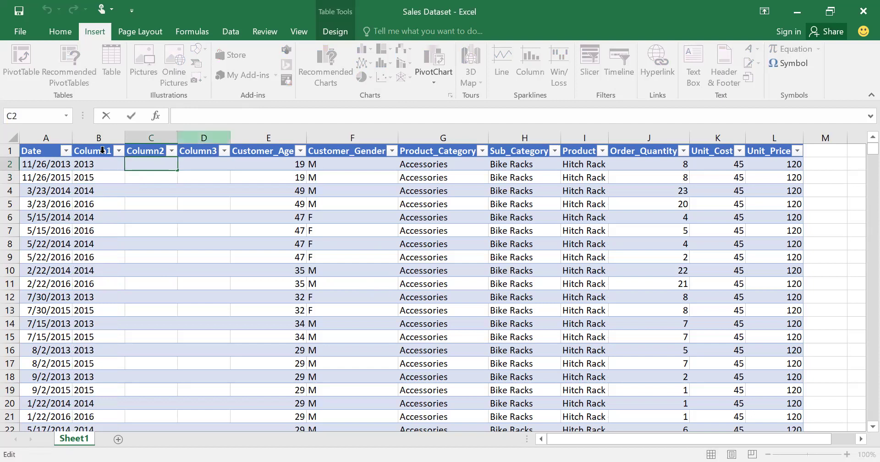
click(118, 152)
click(118, 152)
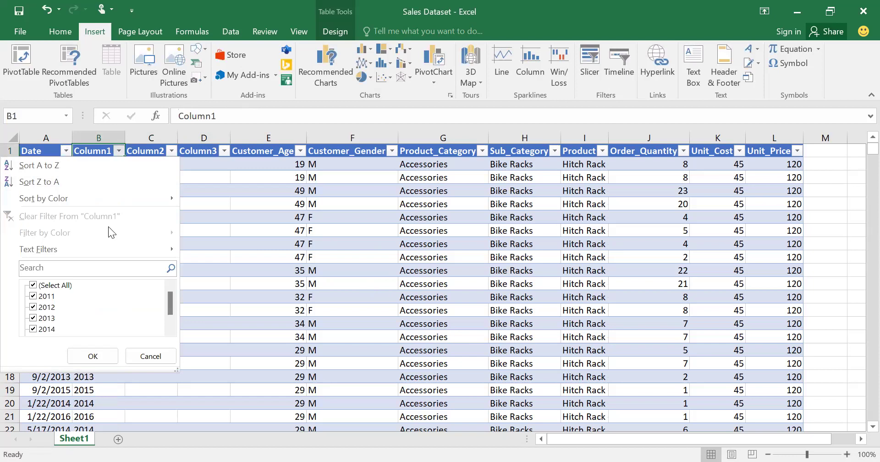
click(407, 267)
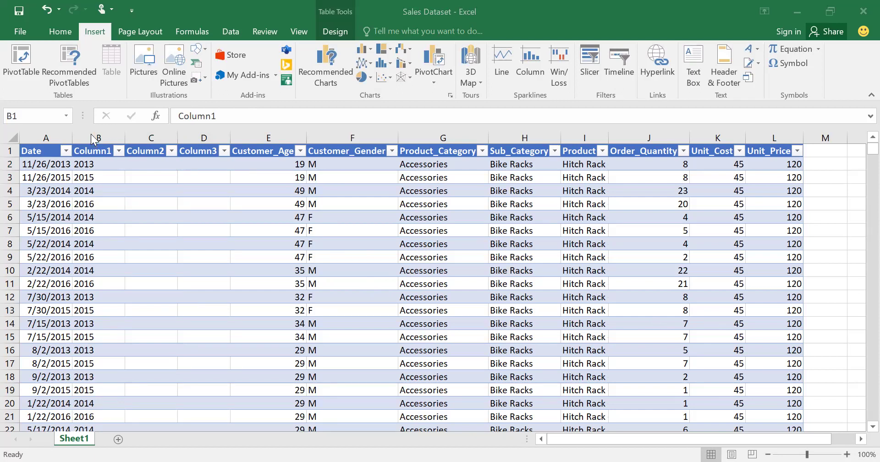
click(240, 117)
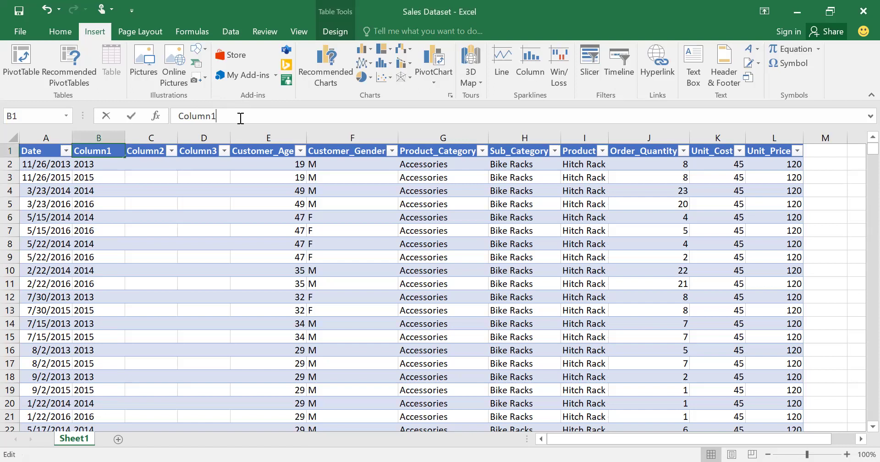
double_click(181, 118)
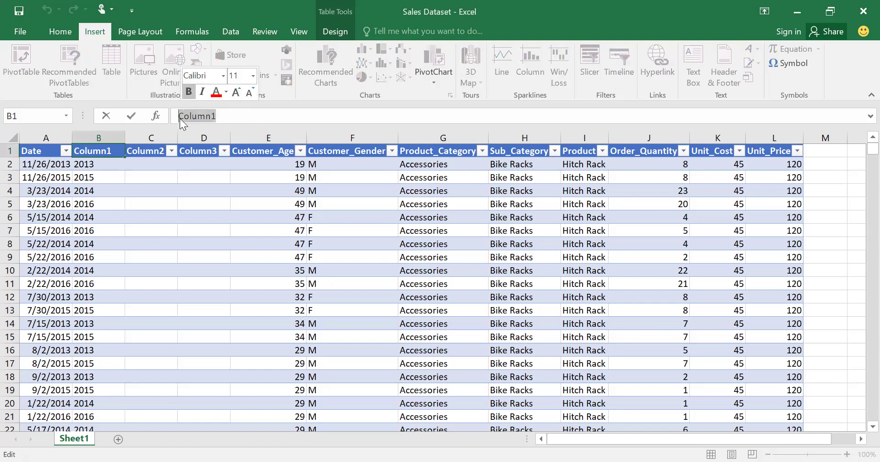
click(243, 116)
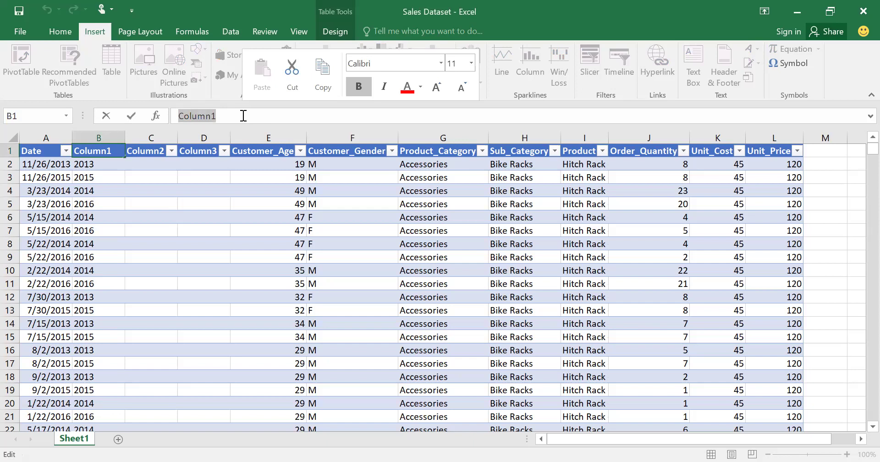
key(BackSpace)
text(YEAR)
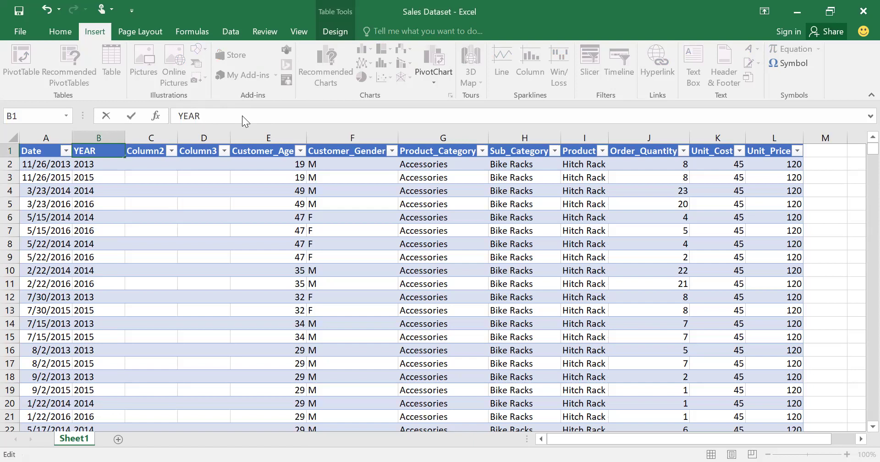
key(Return)
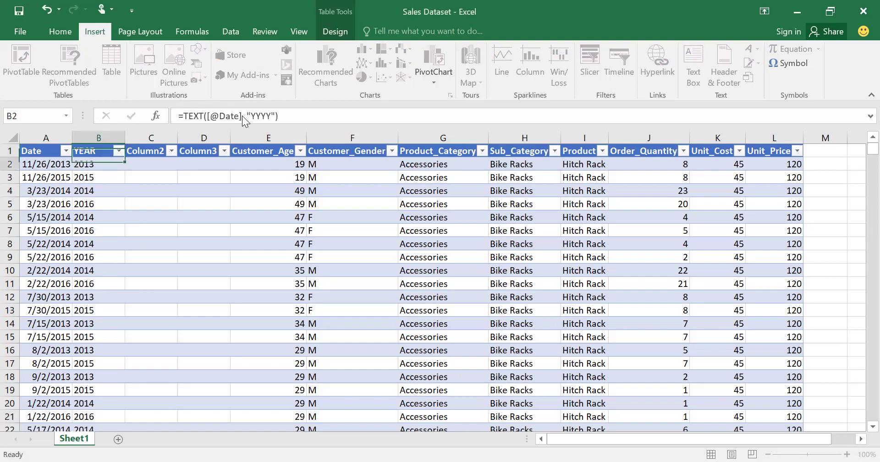
- Rename the Column2 header in C1 as MONTH
click(147, 150)
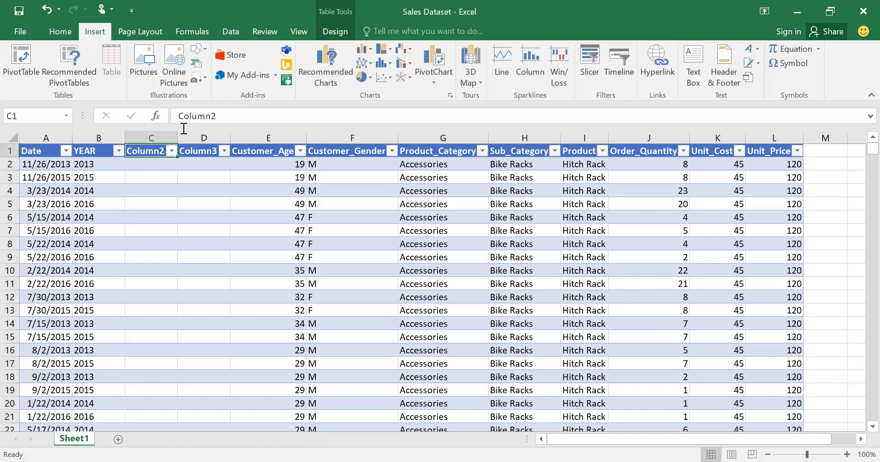
double_click(174, 118)
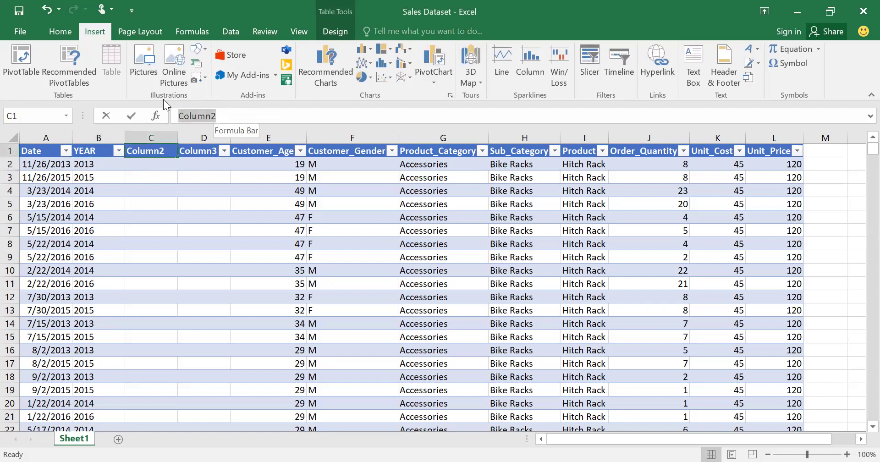
text(MONTG)
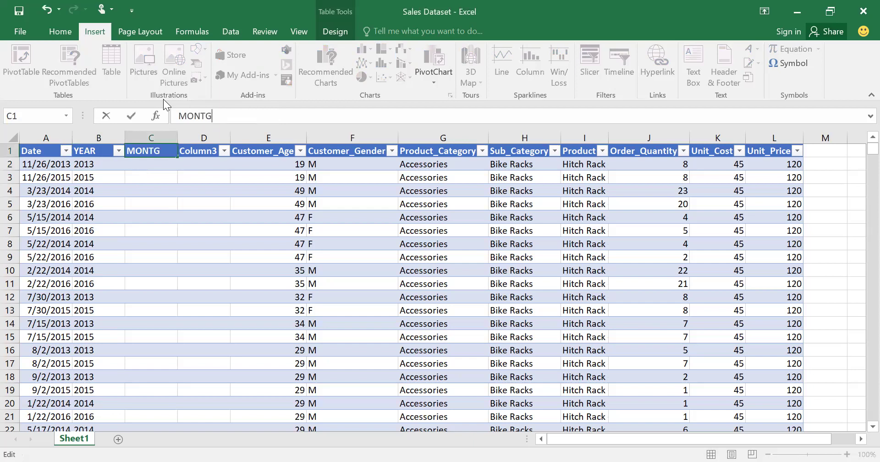
key(BackSpace)
text(H)
key(Return)
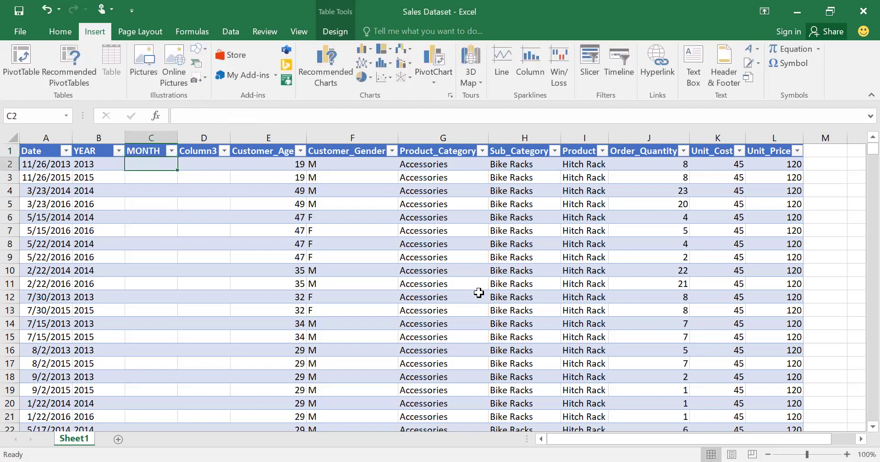
- Rename the Column3 header in D1 as WEEKDAY
click(205, 148)
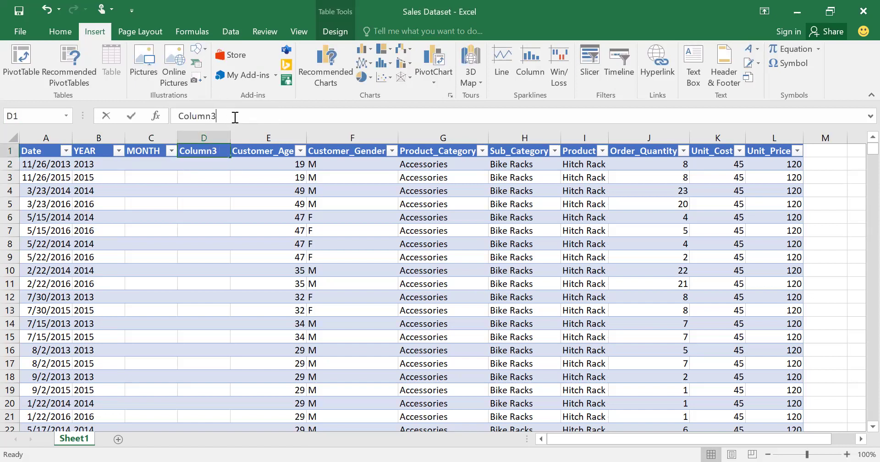
click(235, 116)
drag(215, 116, 178, 116)
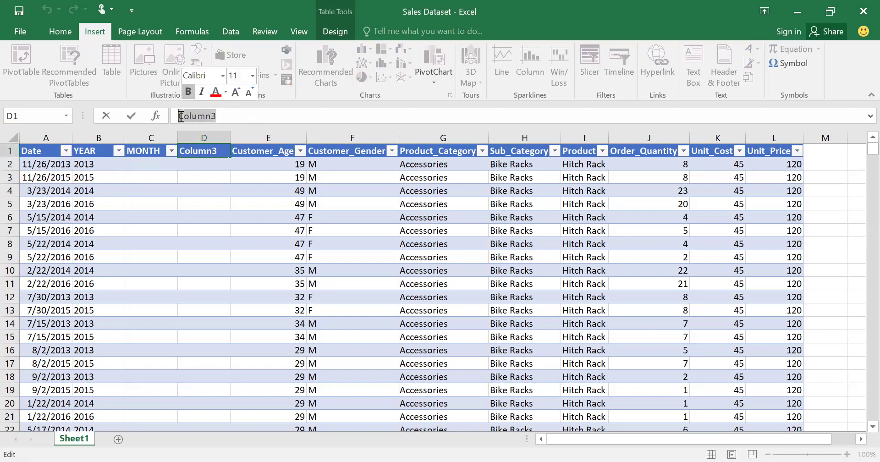
text(WEEKDA)
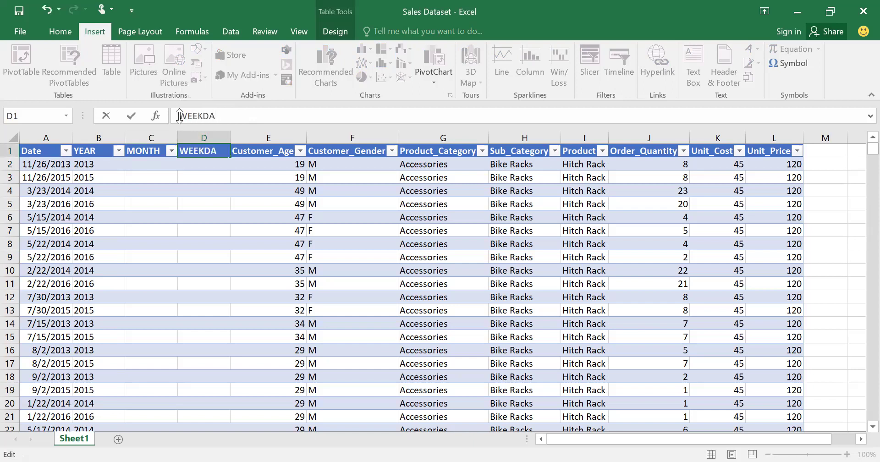
text(Y)
key(Return)
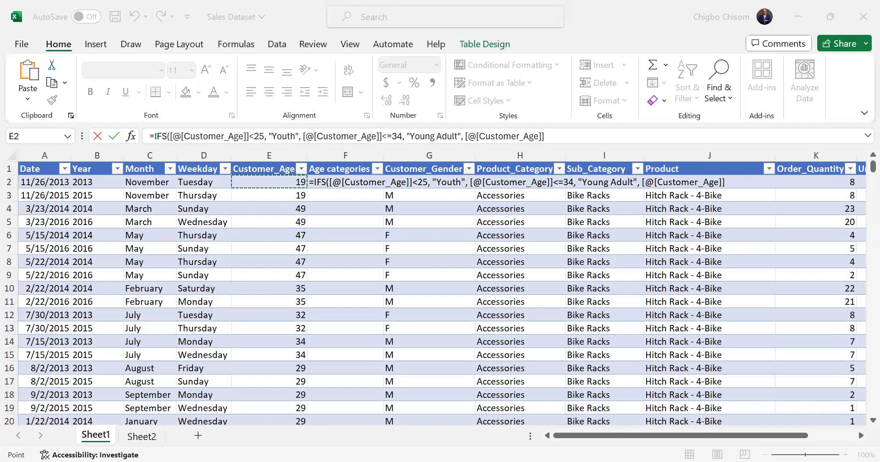
- In the workbook with the Age categories formula, complete the third IFS condition with <=64 and the result "Adult", followed by a comma
click(737, 187)
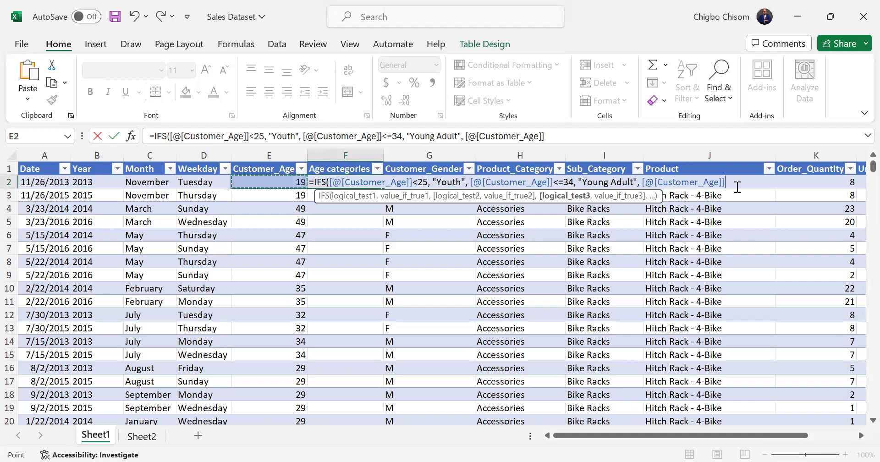
text(<=64, )
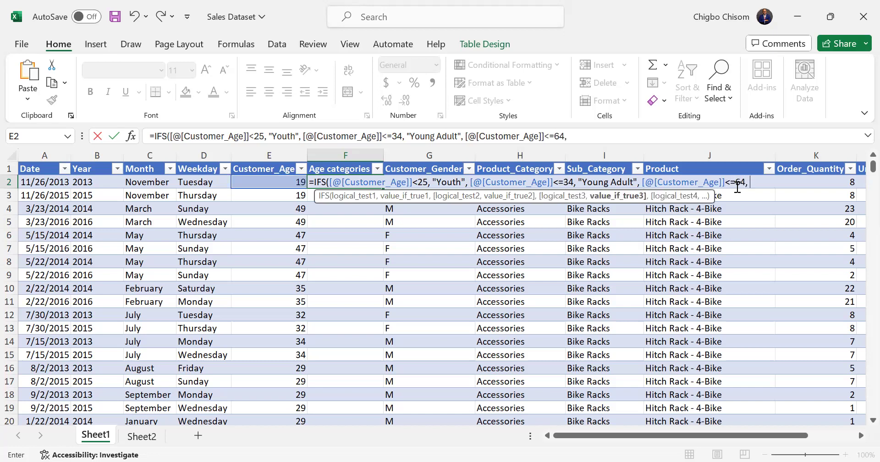
text(")
text(Adult",)
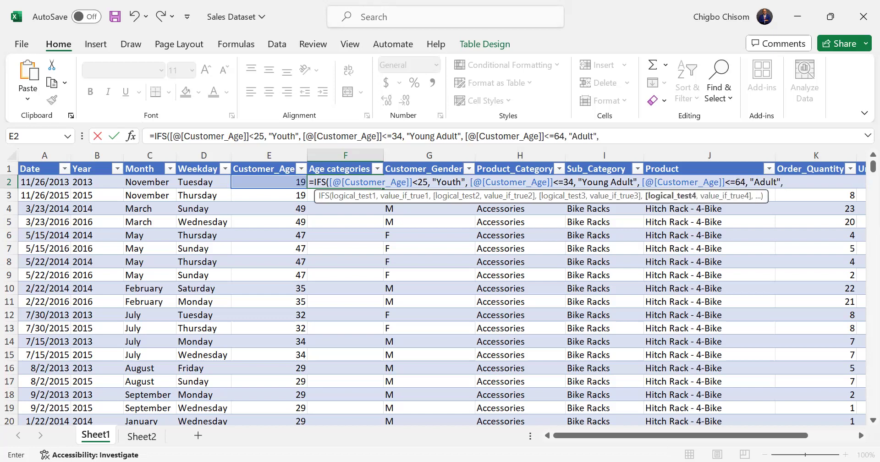
- Complete the Age categories IFS formula with a fourth condition, Customer_Age >=65 giving "Senior", and enter it for the column
key(alt+Tab)
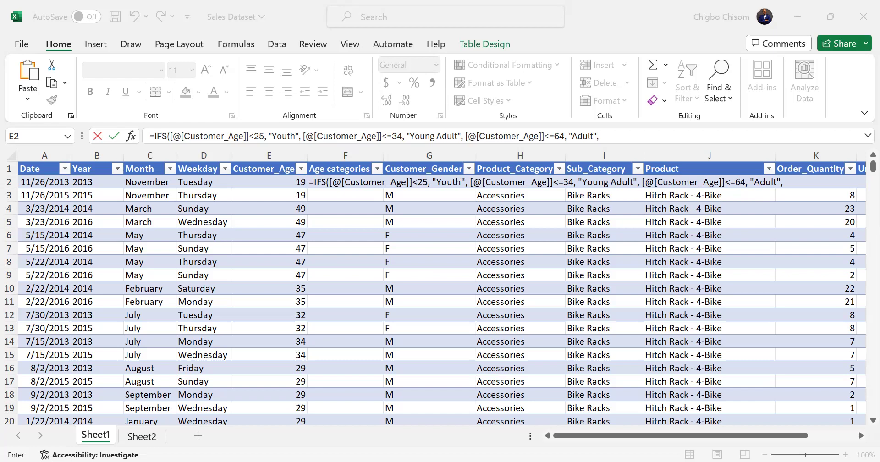
click(761, 198)
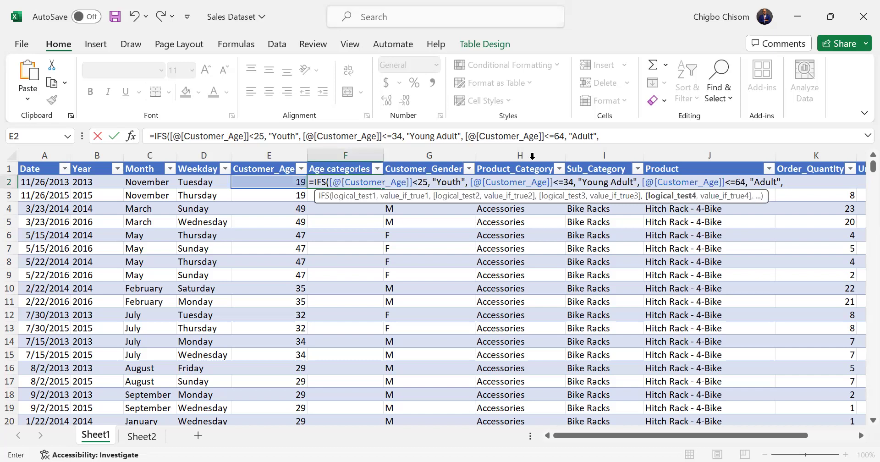
key(Left)
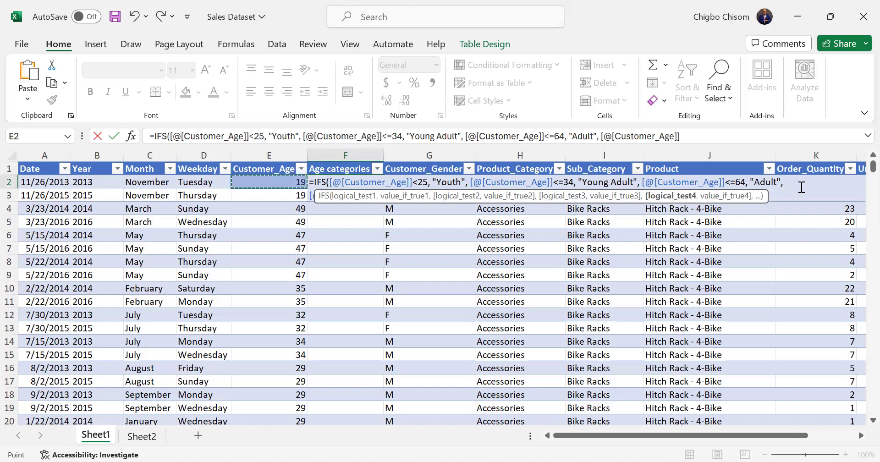
text(>)
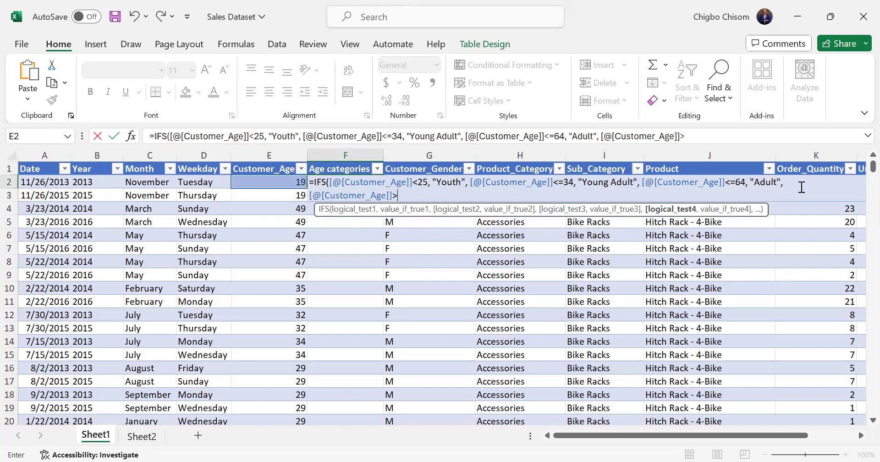
text(=65, "Senio)
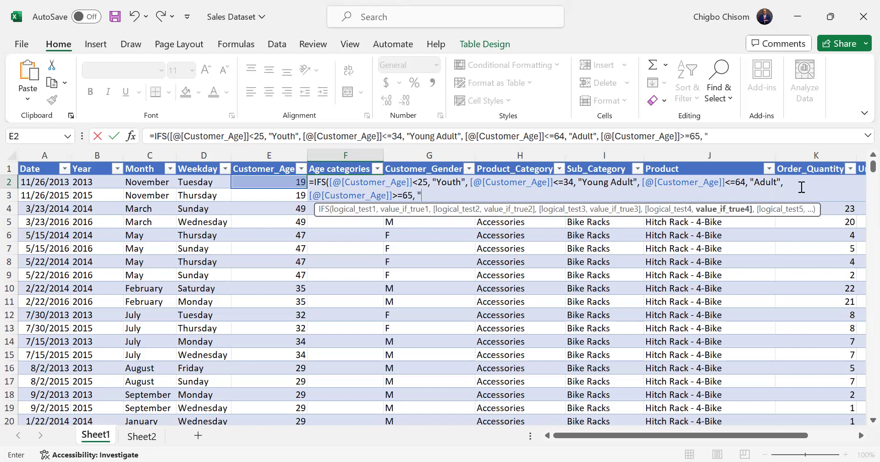
text(r")
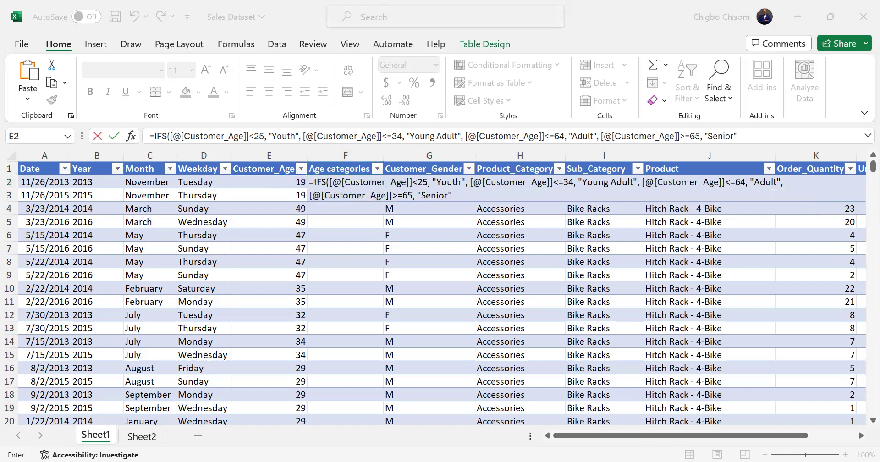
click(483, 197)
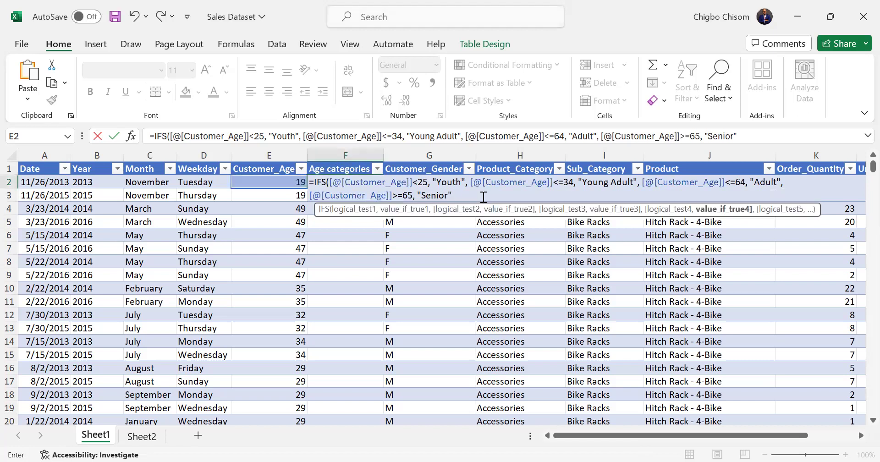
text())
key(Return)
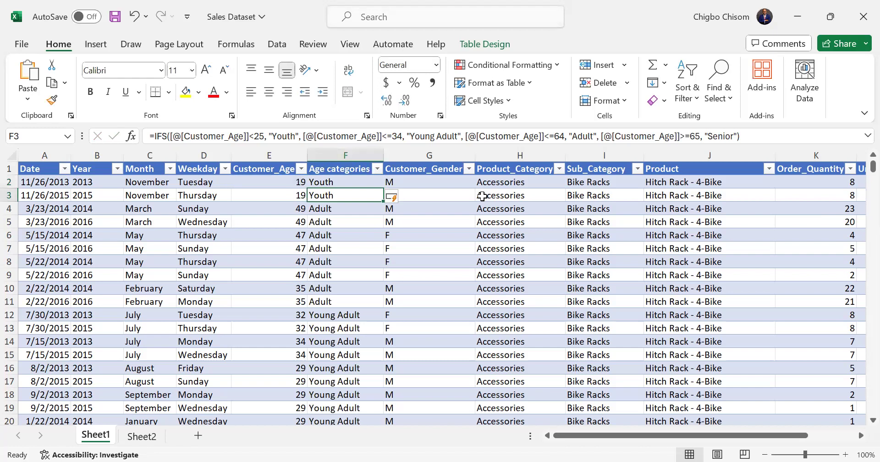
- Review the IFS formula in F2 and check the categories down the Age categories column against the customer ages
click(367, 181)
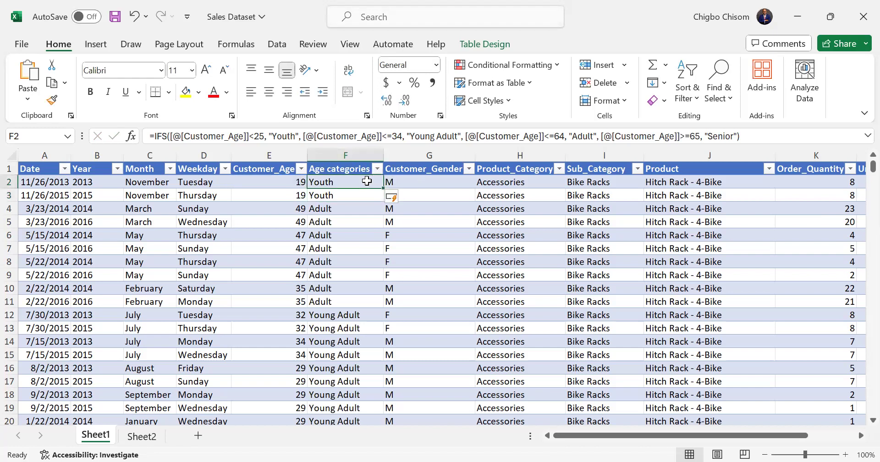
click(762, 136)
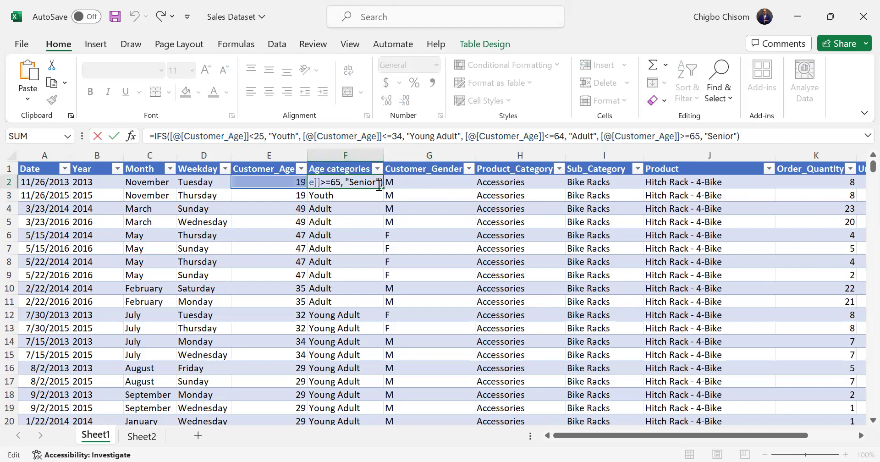
click(357, 182)
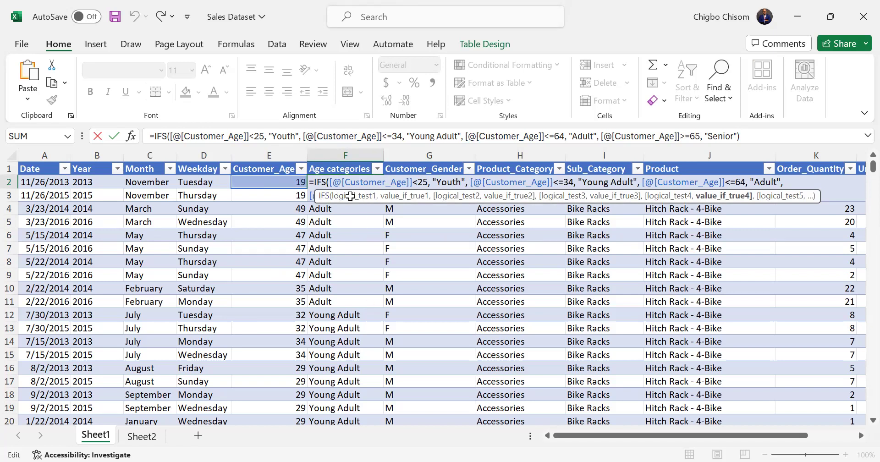
key(Return)
click(342, 181)
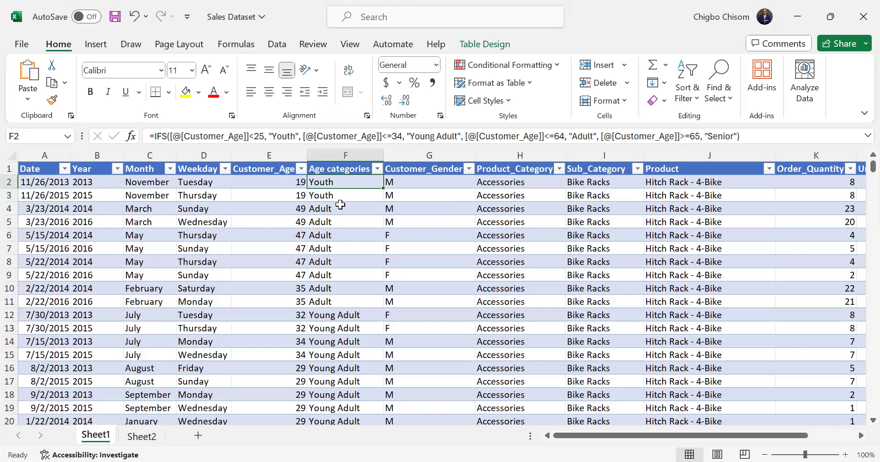
scroll(351, 271, down, 7)
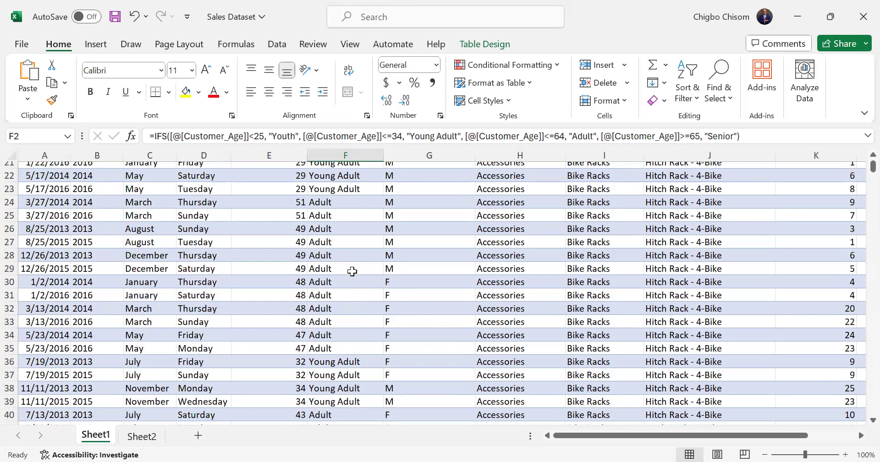
scroll(352, 271, down, 20)
scroll(351, 271, down, 13)
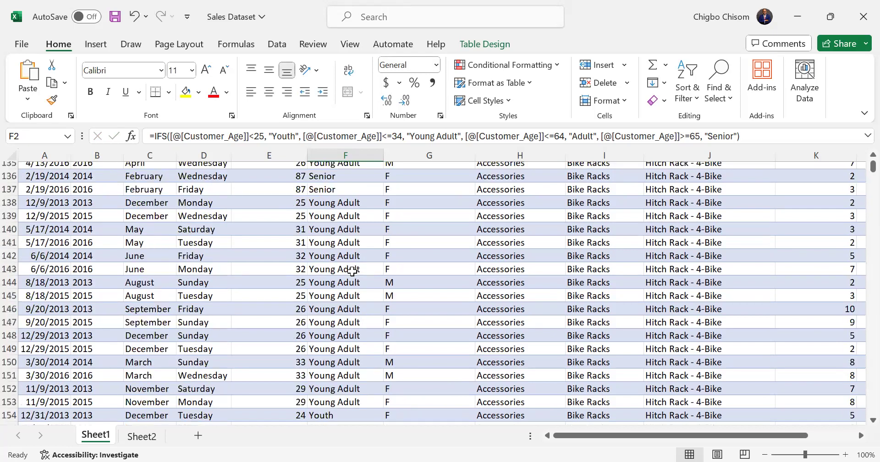
scroll(352, 271, up, 1)
scroll(352, 271, up, 6)
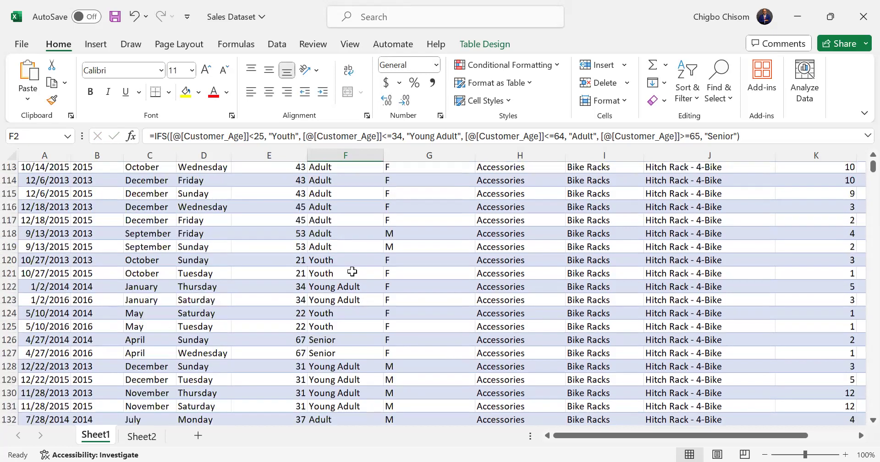
scroll(351, 272, up, 20)
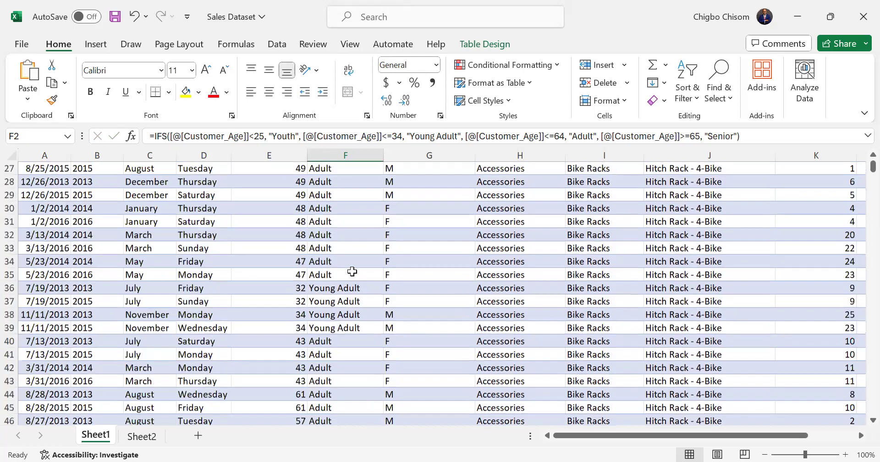
scroll(352, 271, up, 9)
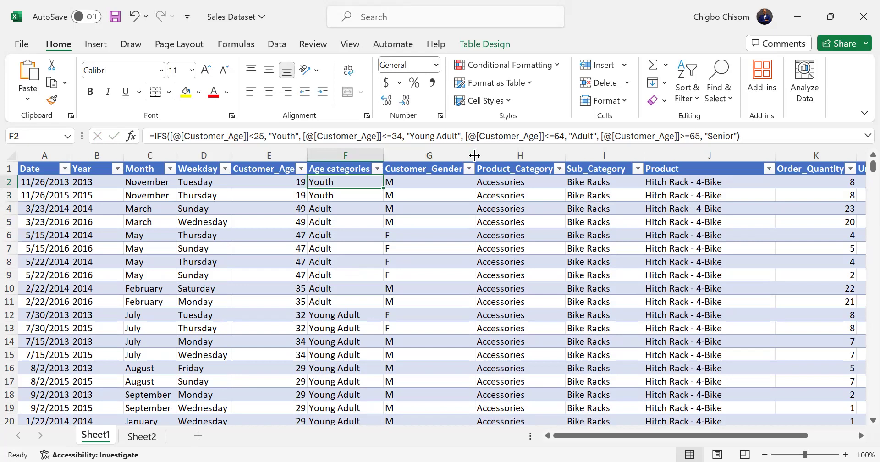
- Compare the F2 age formula with the age grouping in the Pivot Table Analysis Exercise image, and return to the workbook
double_click(332, 182)
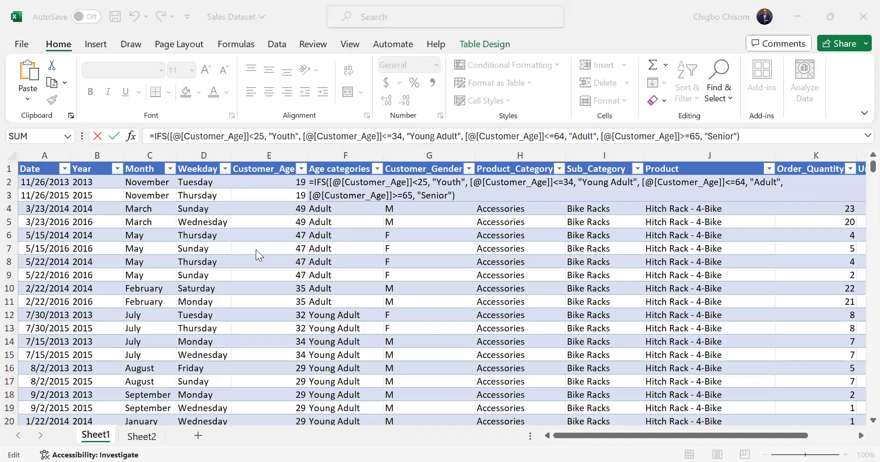
key(alt+Tab)
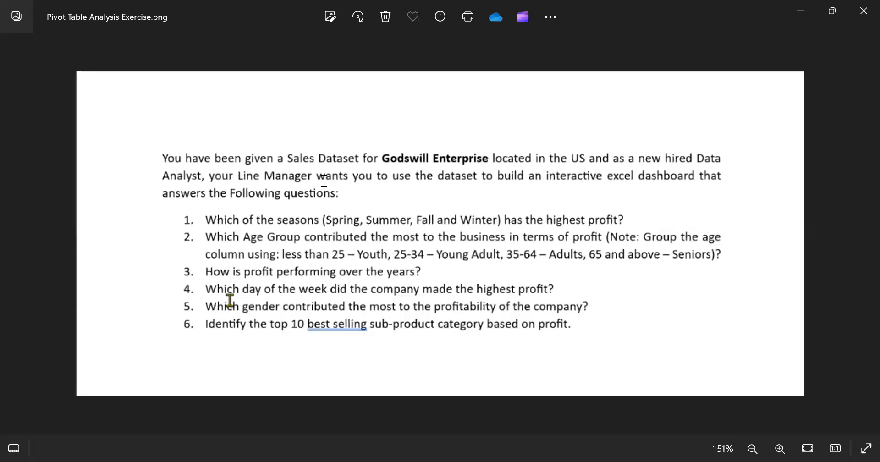
key(alt+Tab)
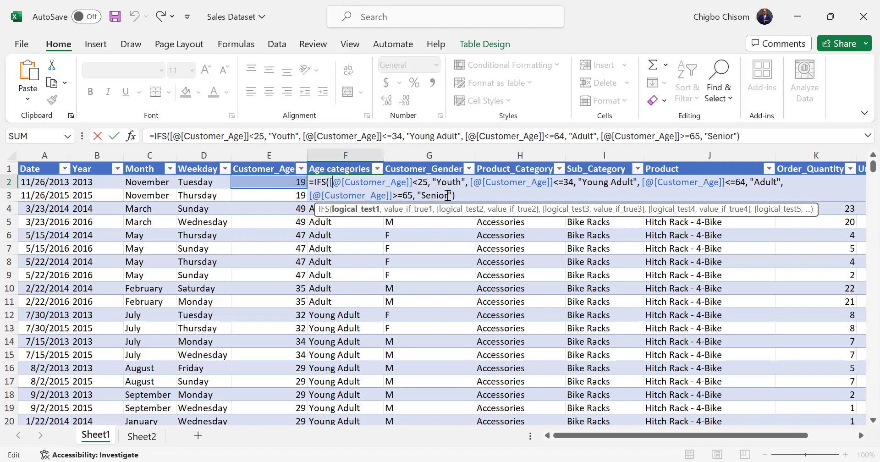
click(446, 236)
click(353, 184)
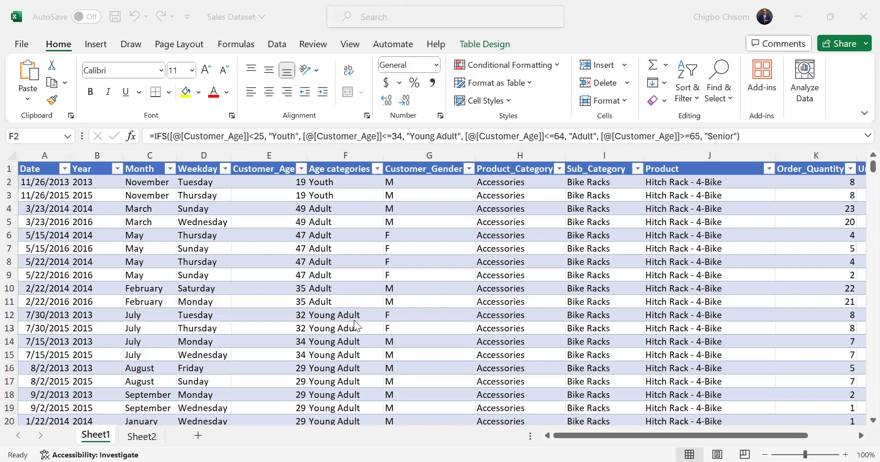
- Examine the Customer_Gender column alongside the gender question in the Pivot Table Analysis Exercise image
click(426, 157)
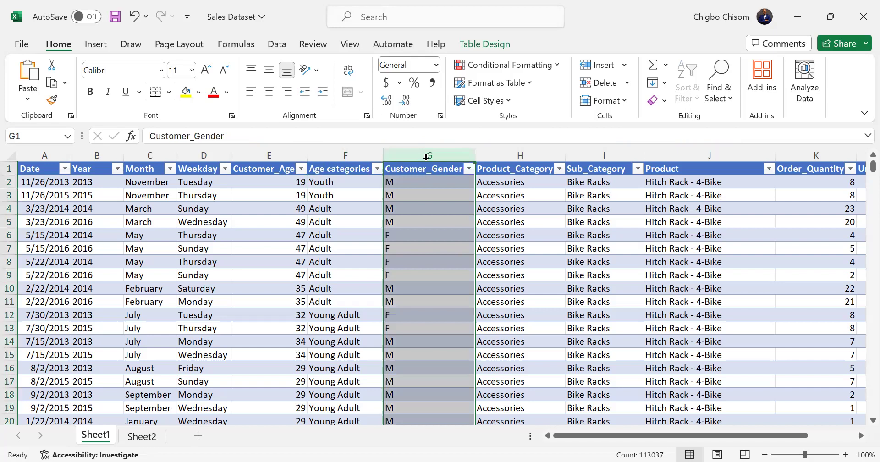
key(ctrl+h)
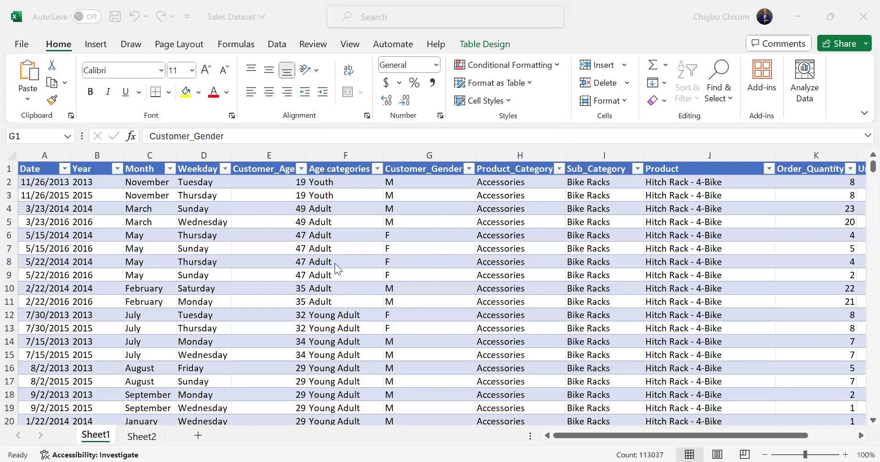
key(alt+Tab)
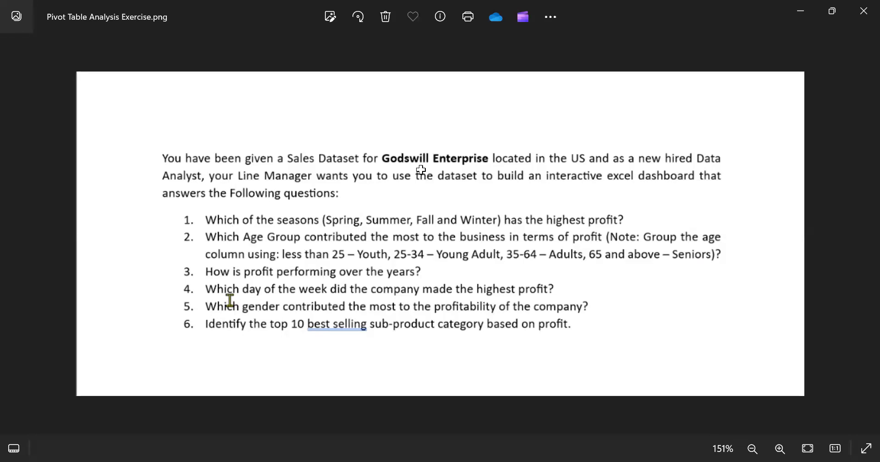
key(alt+Tab)
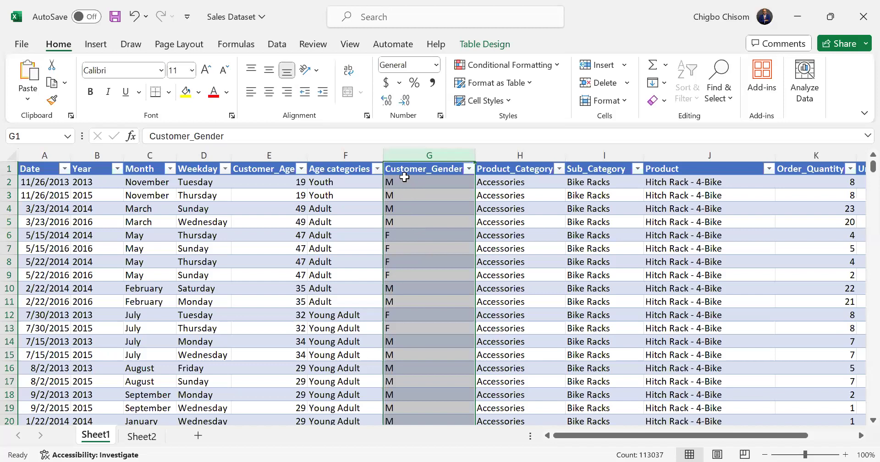
click(405, 185)
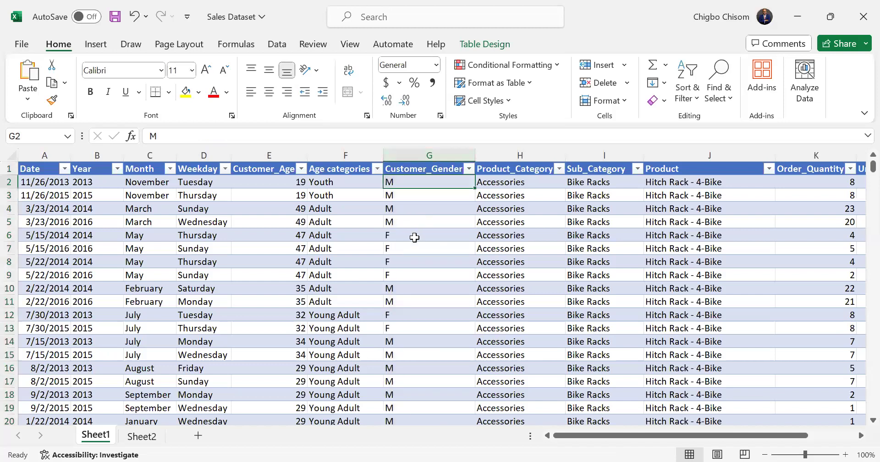
- Insert a new table column between Customer_Gender and Product_Category and name its header Gender
click(412, 155)
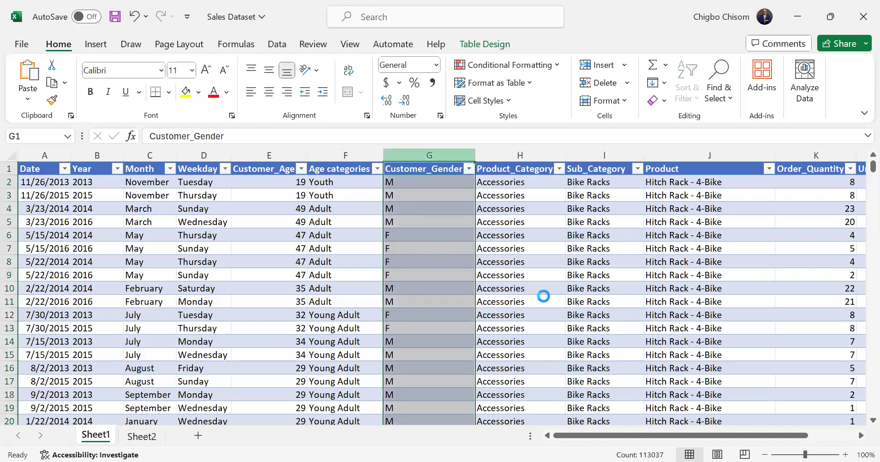
right_click(495, 156)
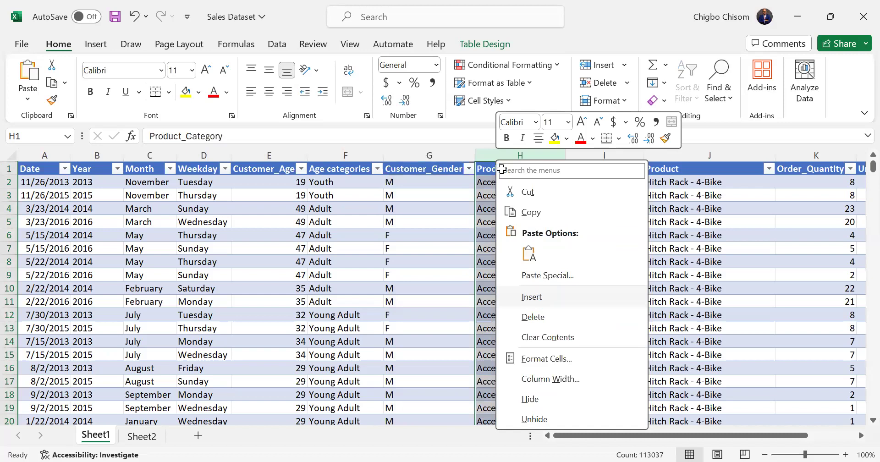
click(531, 296)
drag(223, 133, 130, 136)
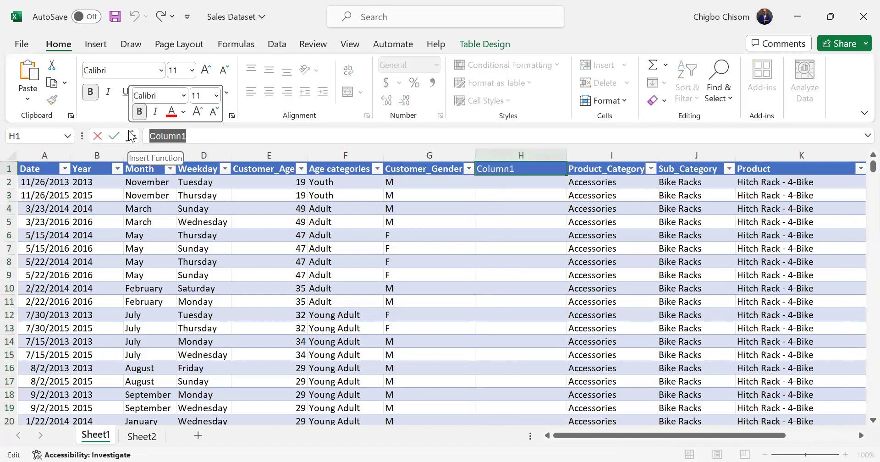
text(Gender)
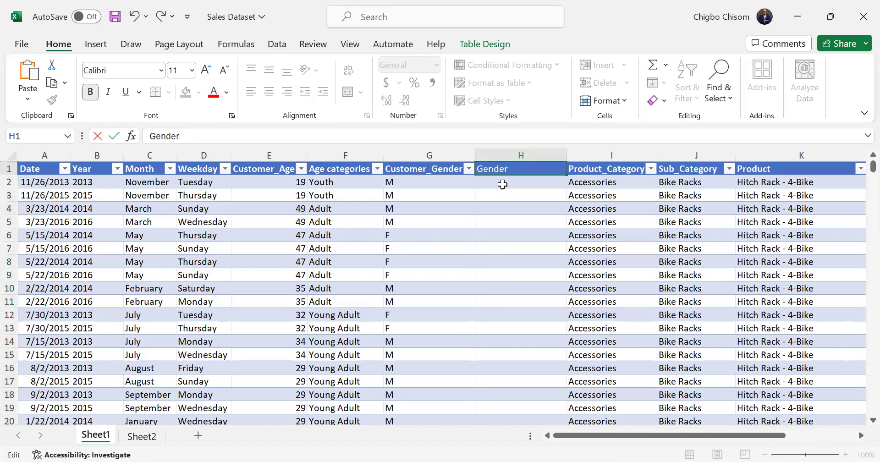
key(Return)
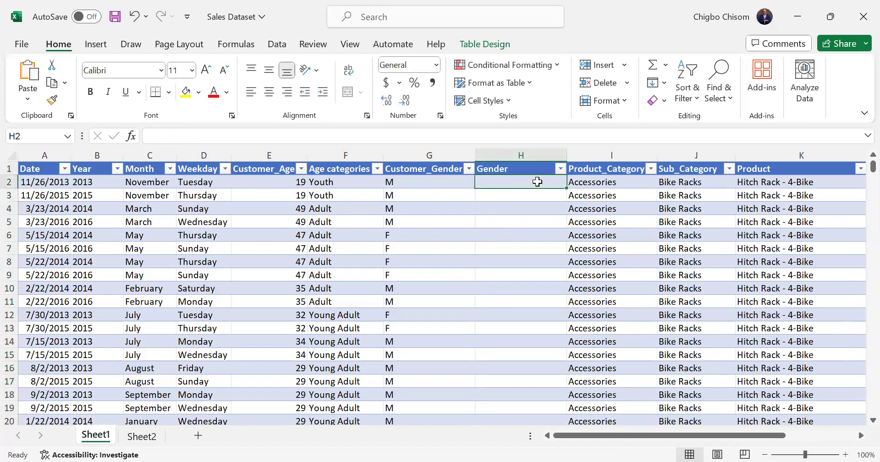
click(423, 181)
click(426, 231)
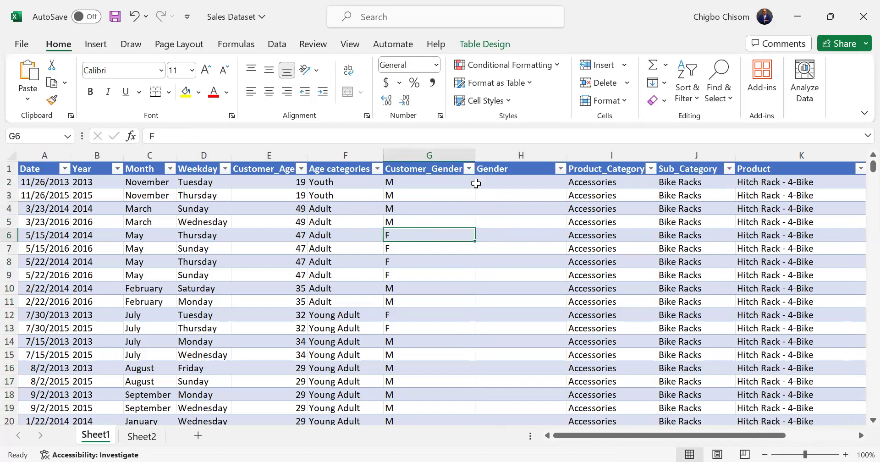
click(514, 181)
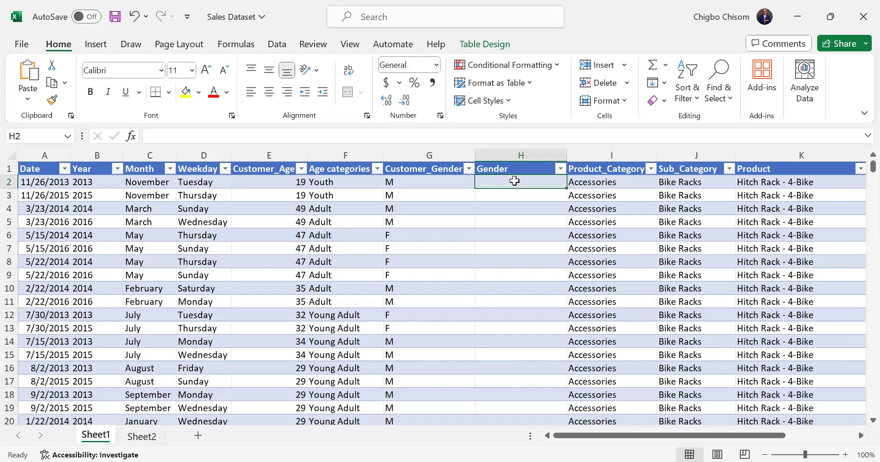
text(=)
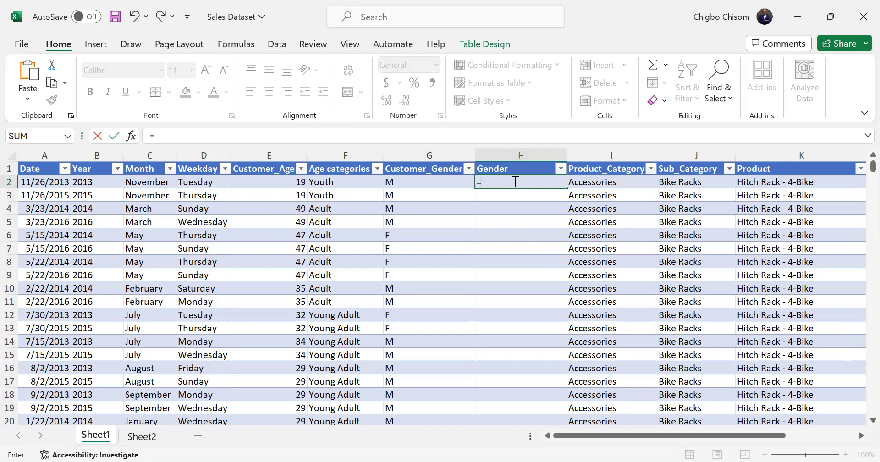
key(BackSpace)
drag(492, 182, 465, 249)
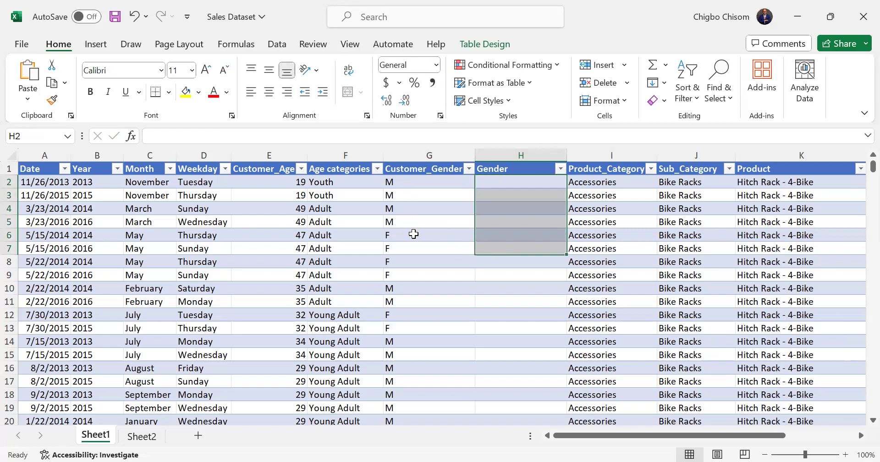
click(500, 182)
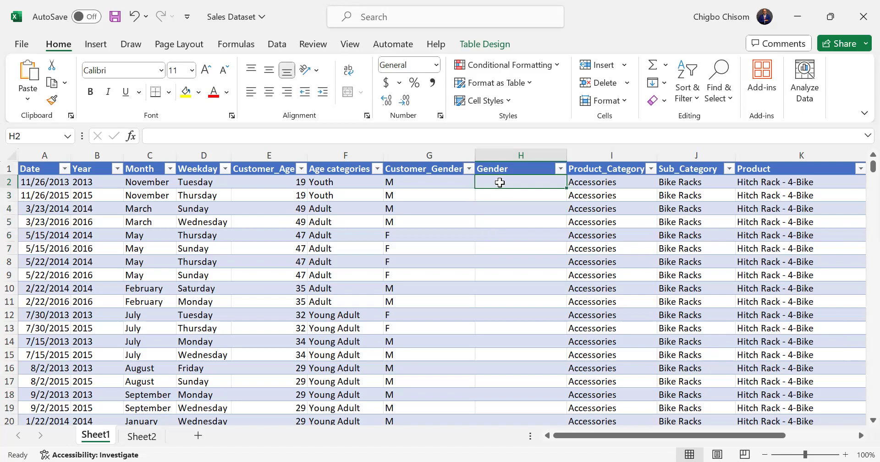
text(=)
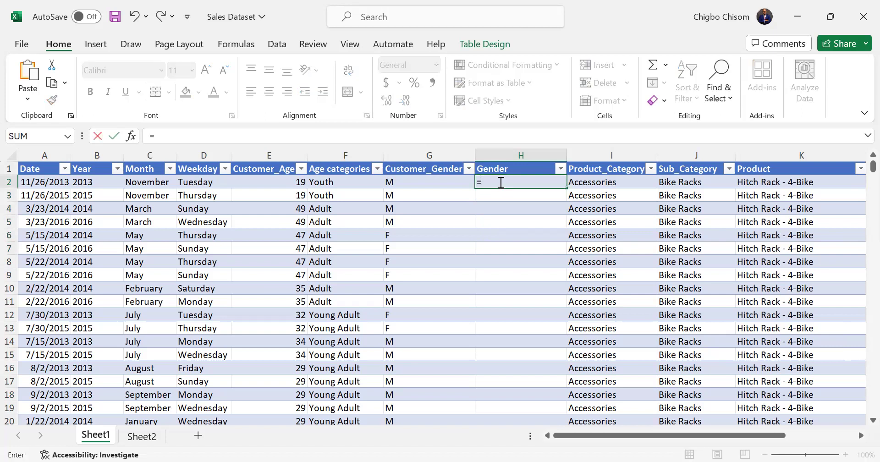
text(text)
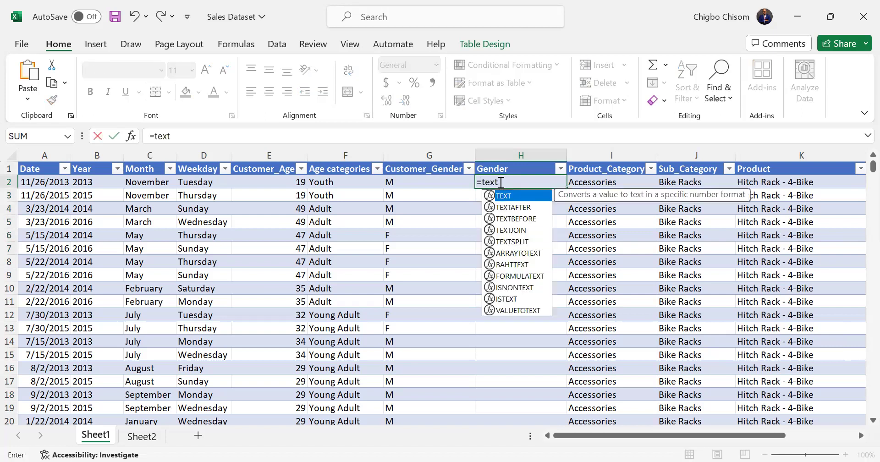
key(Tab)
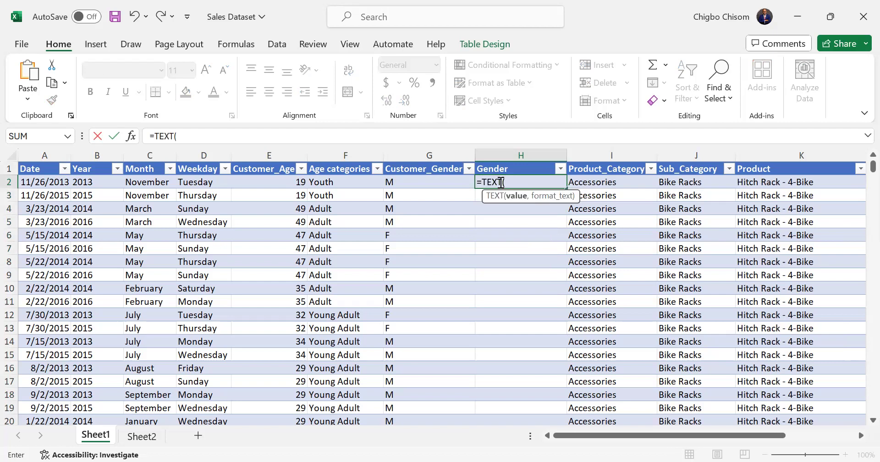
key(Escape)
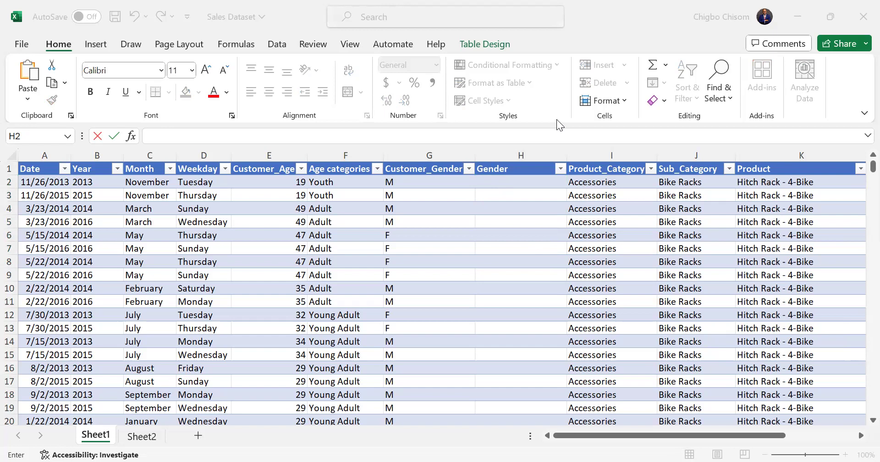
click(513, 183)
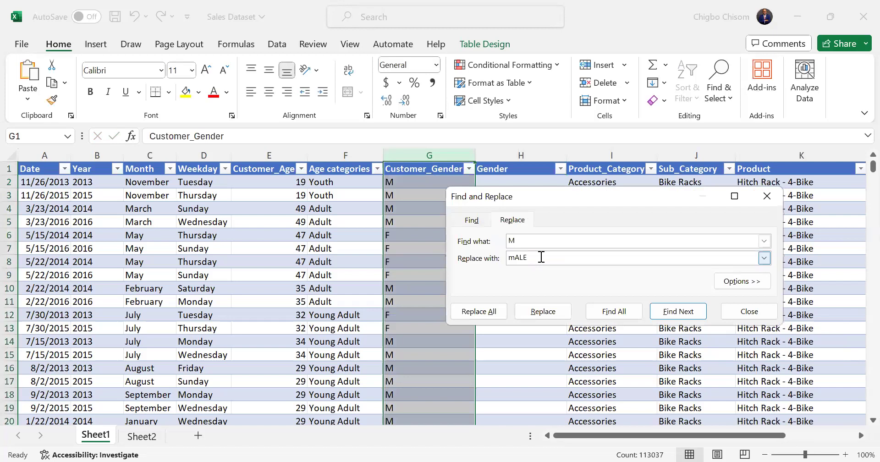
- Replace every M with Male in the selected Customer_Gender column
key(BackSpace)
key(BackSpace)
key(BackSpace)
key(BackSpace)
text(Male)
click(486, 311)
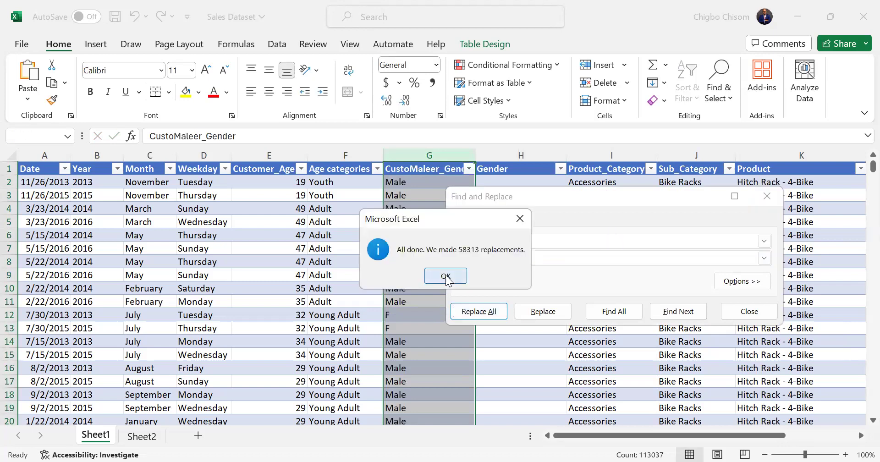
click(445, 277)
- Replace every F with Female in the selected Customer_Gender column
text(F)
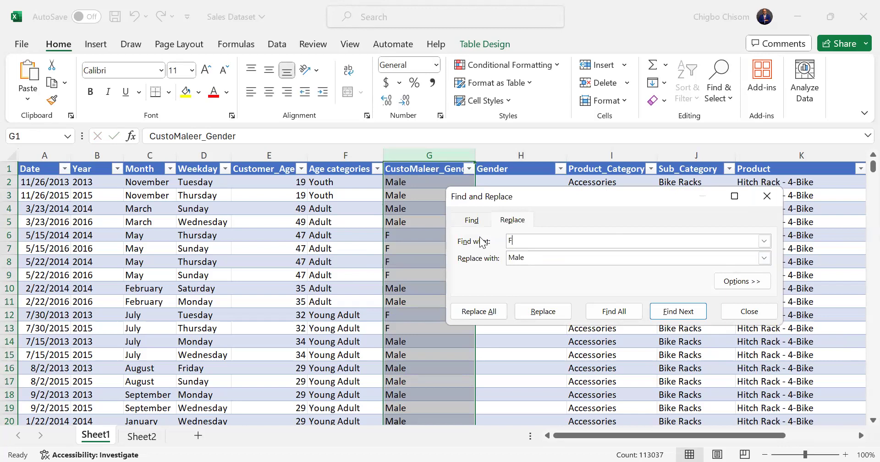
key(Tab)
text(Female)
click(485, 311)
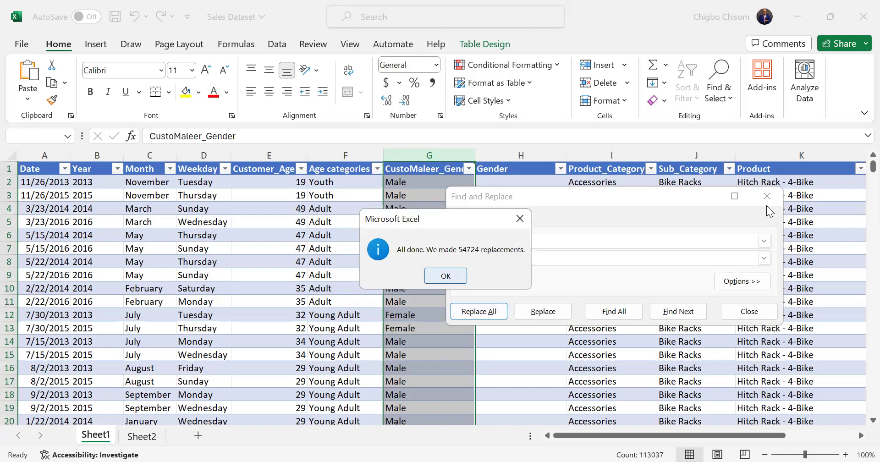
click(439, 276)
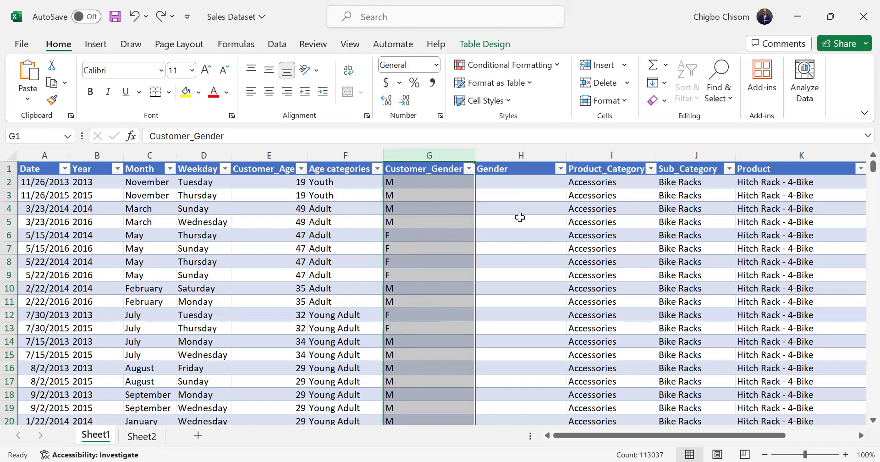
- Enter =SUBSTITUTE([@[Customer_Gender]], "M", "Male", "Female") in H2 and undo its automatic fill down the Gender column
click(497, 180)
text(=SUBSTITUTE([@[Customer_Gender)
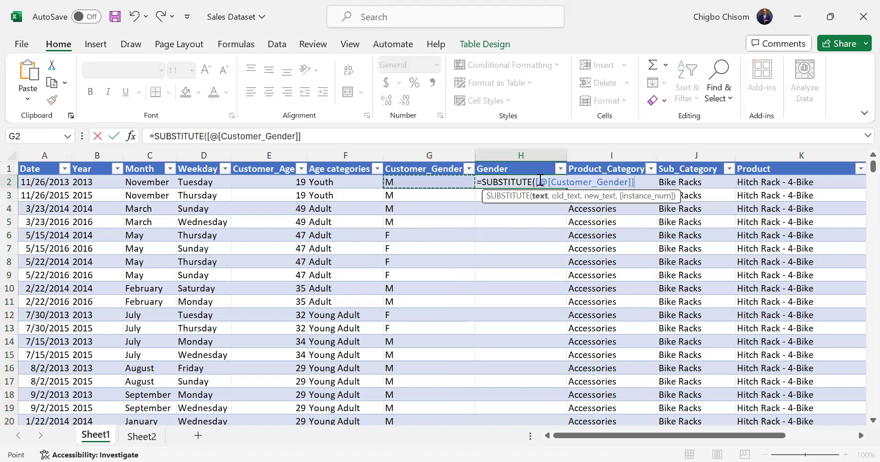
text(,)
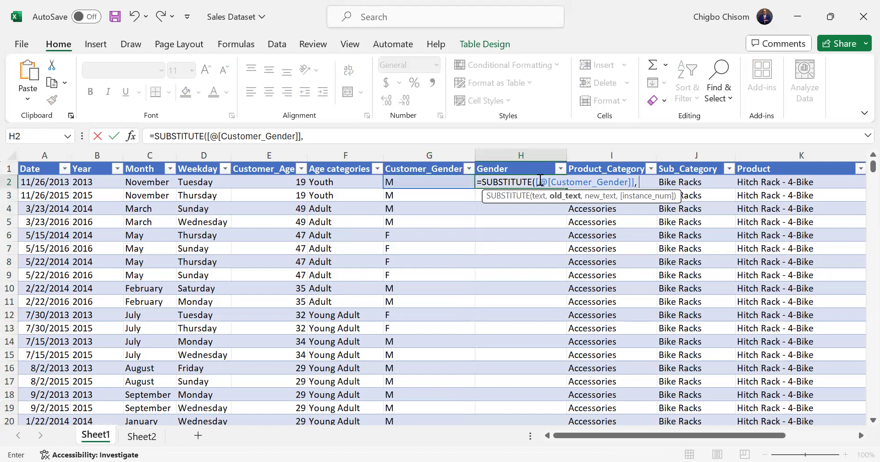
text( "M)
text(",)
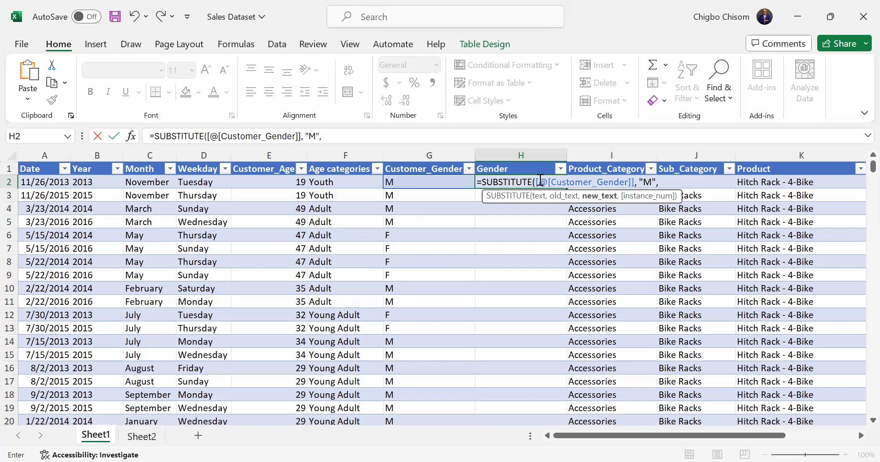
text( "Male")
text(, "Female")
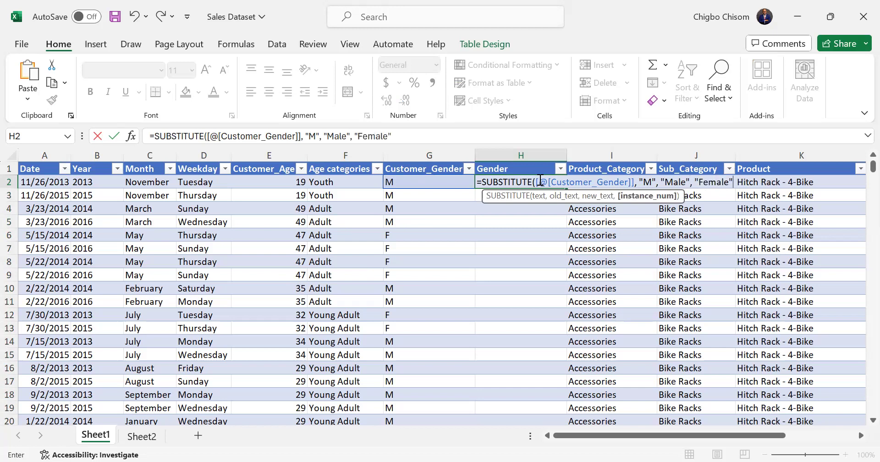
key(Return)
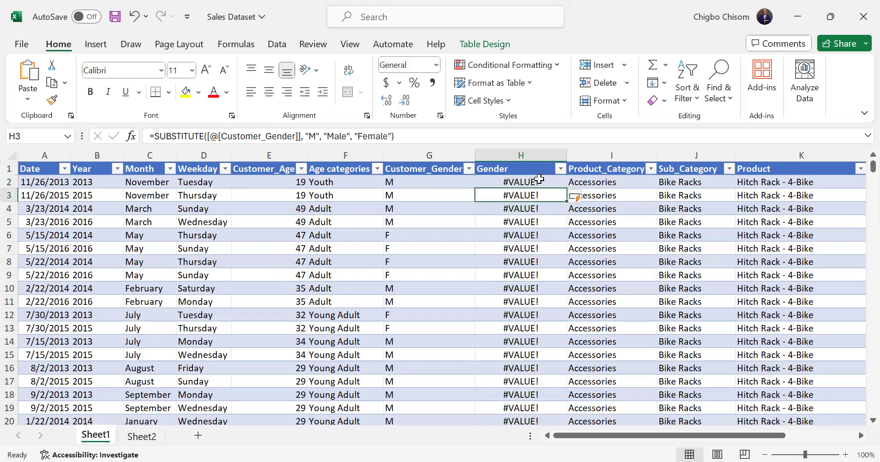
key(ctrl+z)
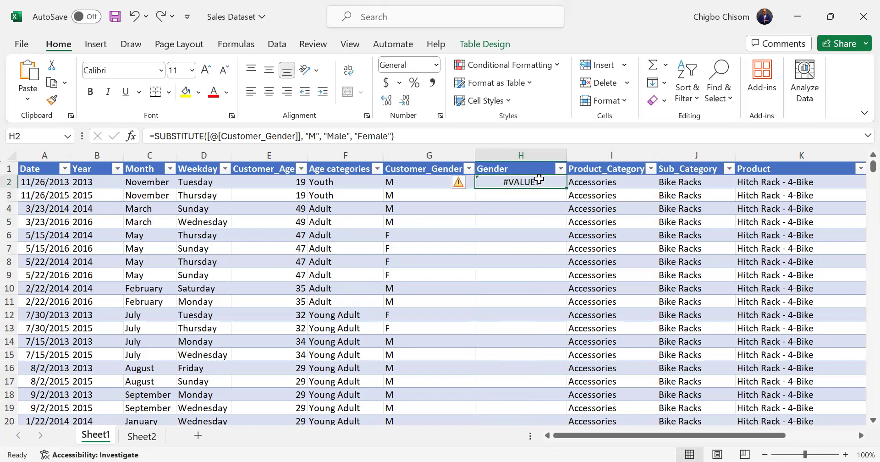
- Try the H2 formula without the "M" argument, as =SUBSTITUTE([@[Customer_Gender]], "Male", "Female"), and undo its automatic fill
click(321, 137)
key(BackSpace)
key(BackSpace)
key(BackSpace)
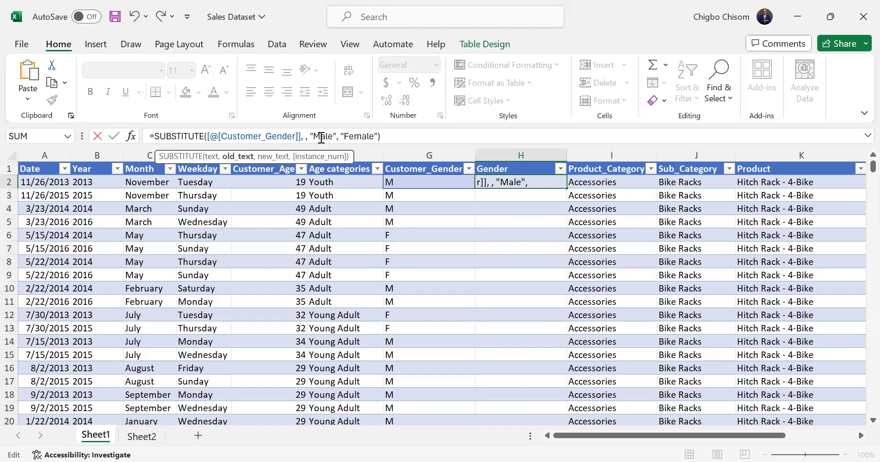
key(Delete)
key(Delete)
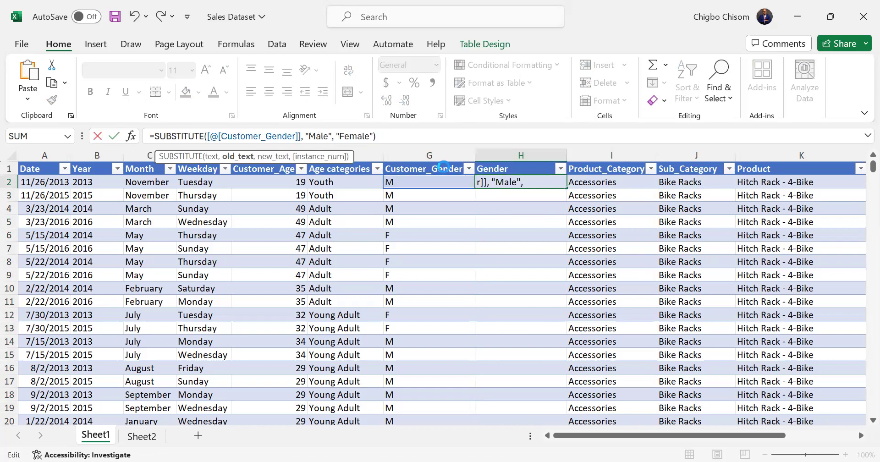
key(Return)
click(504, 181)
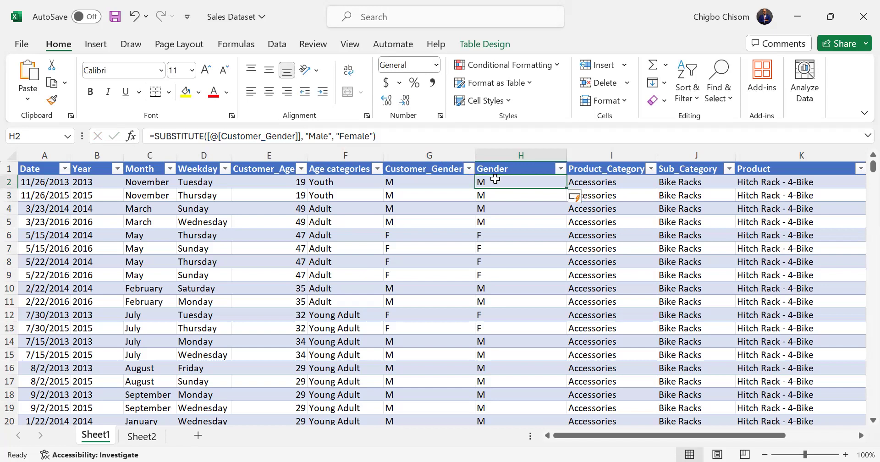
key(ctrl+z)
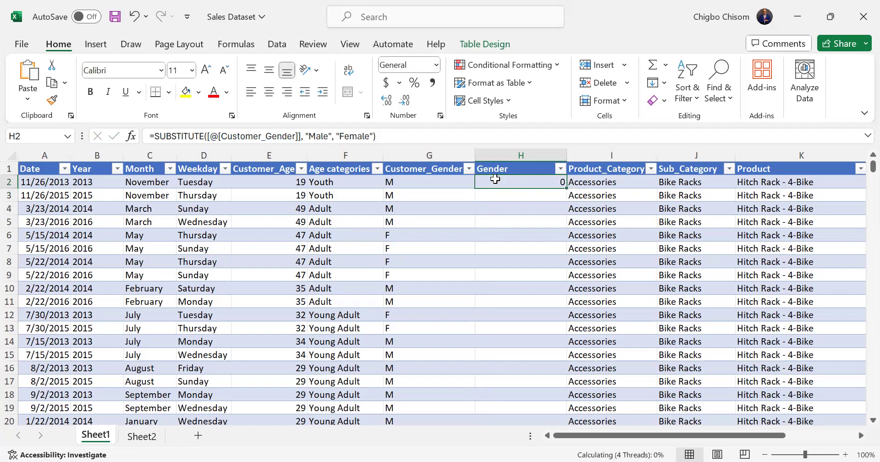
- Insert "M" as the old_text argument before "Male" in the H2 SUBSTITUTE formula
click(379, 139)
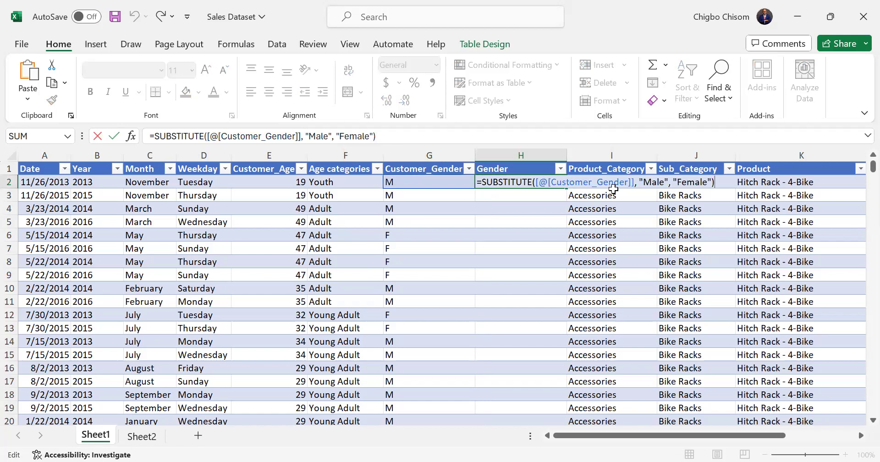
click(640, 185)
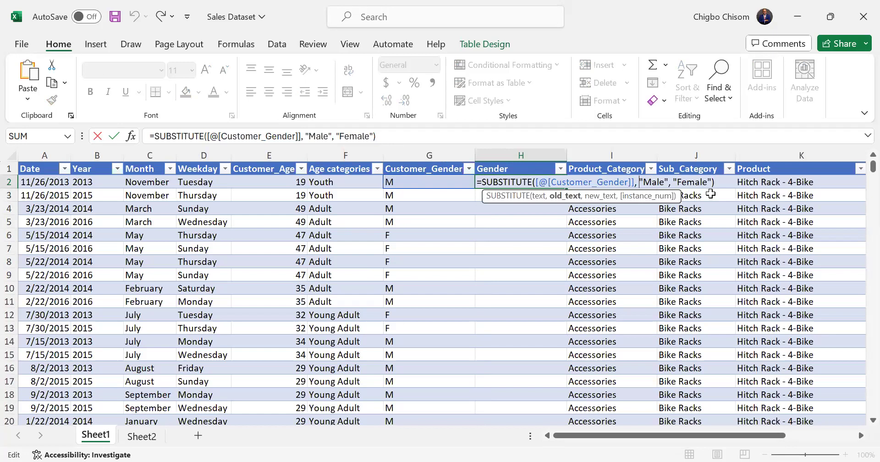
text("M")
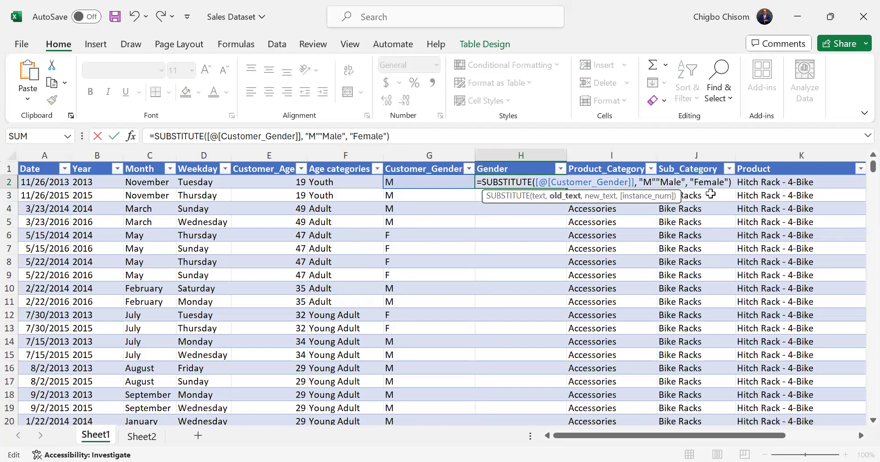
text(,)
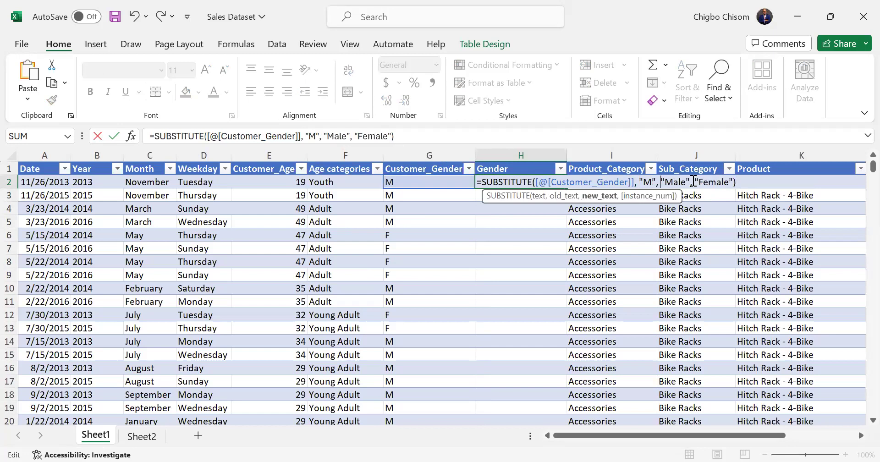
click(693, 181)
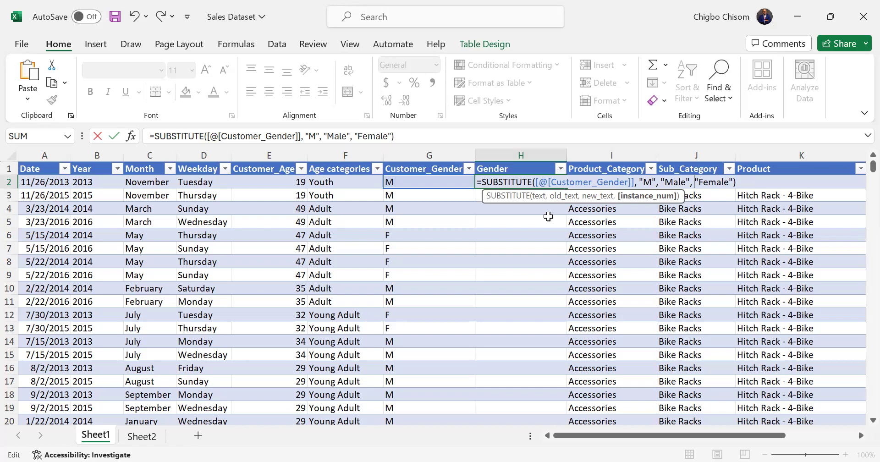
- Remove the "Female" argument from the H2 formula so it reads =SUBSTITUTE([@[Customer_Gender]], "M", "Male")
click(484, 180)
key(Left)
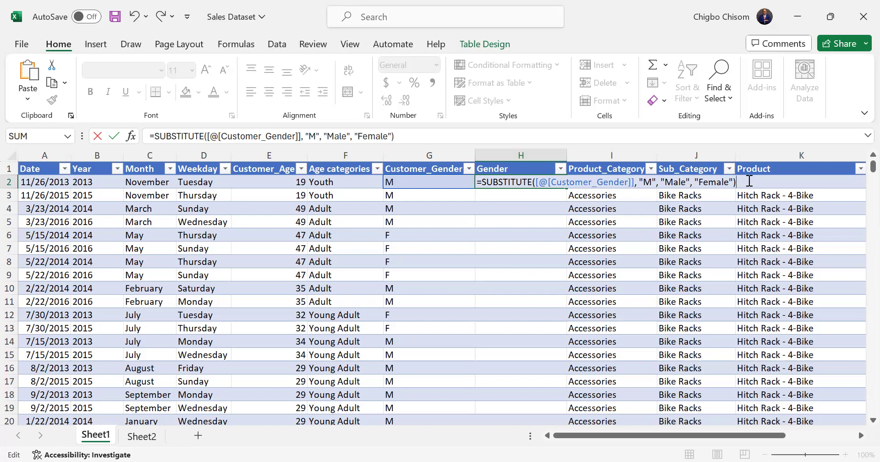
key(BackSpace)
key(BackSpace)
key(BackSpace)
key(BackSpace)
key(BackSpace)
key(BackSpace)
key(BackSpace)
key(BackSpace)
key(BackSpace)
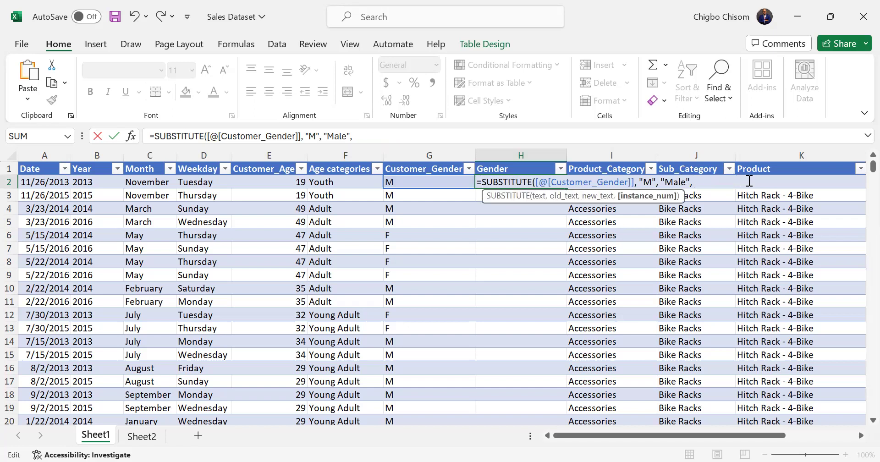
key(BackSpace)
text())
- Wrap the H2 formula in an outer SUBSTITUTE replacing "F" with "Female", fill the Gender column with it, and review the formula
click(481, 181)
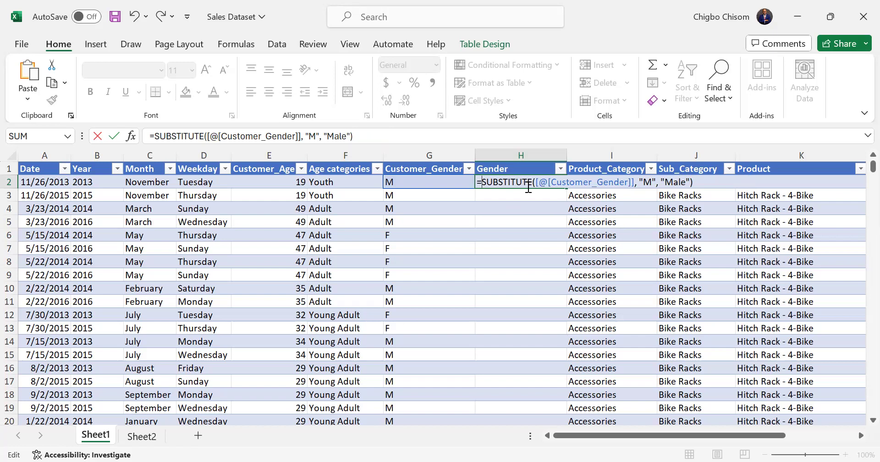
text(SUBSTITUTE()
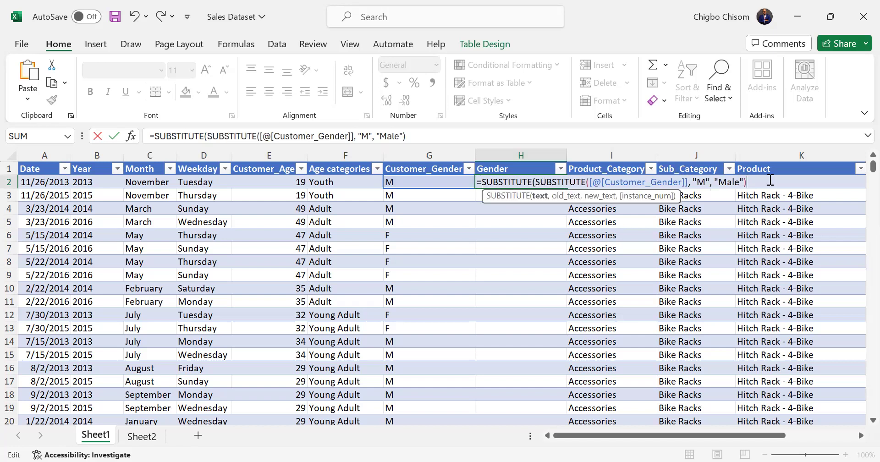
text(,)
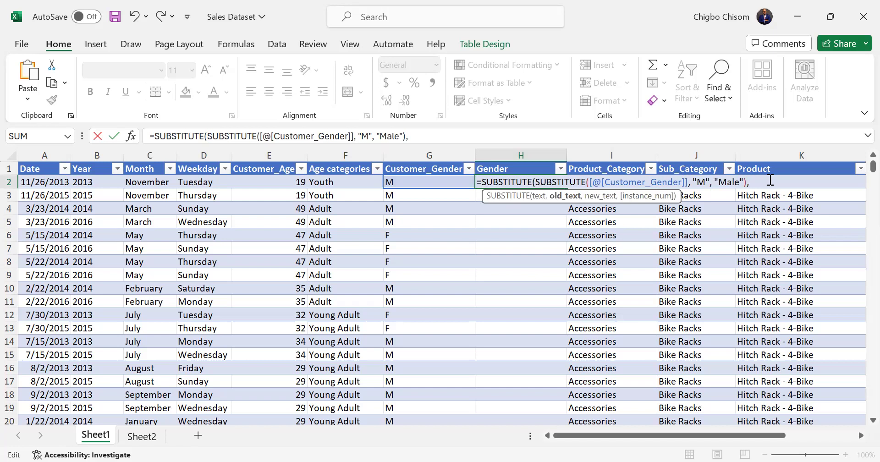
text( "F", "Female")
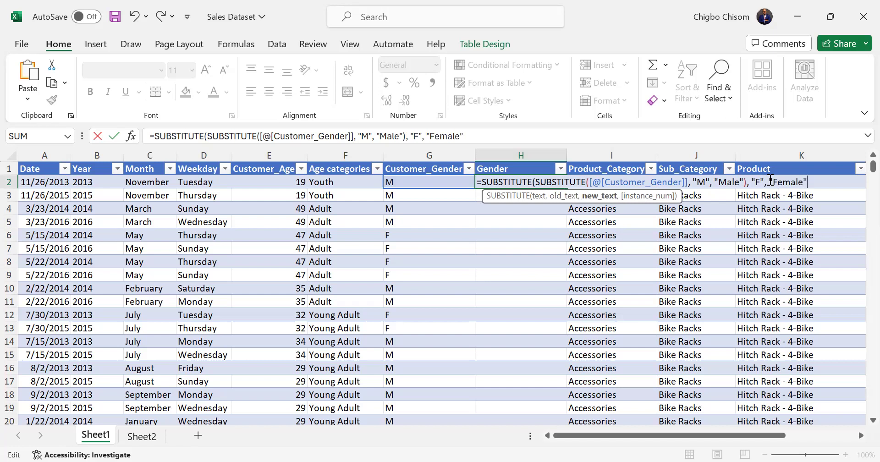
text())
key(Return)
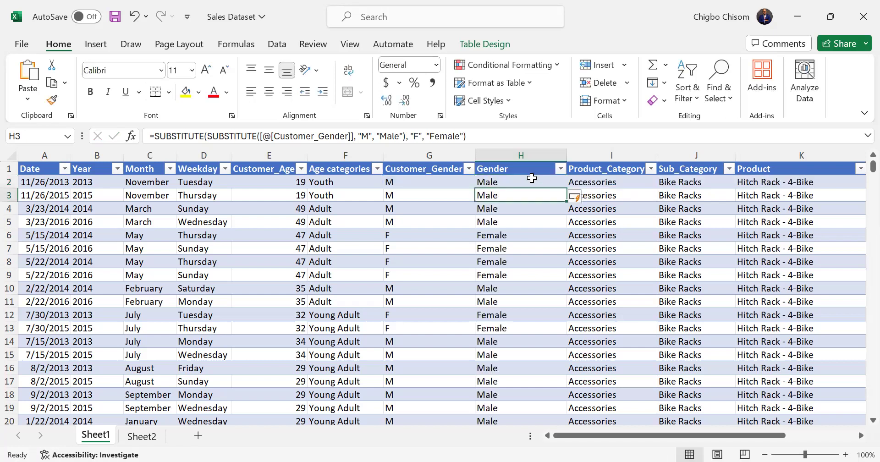
key(Up)
click(486, 140)
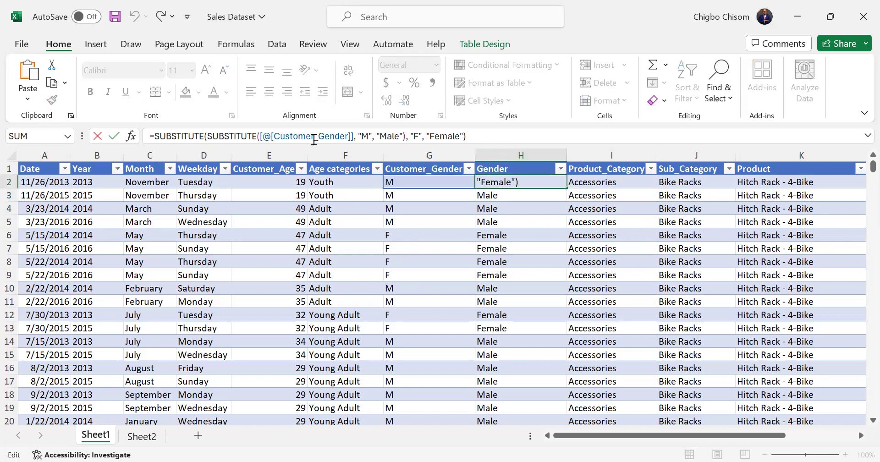
click(512, 177)
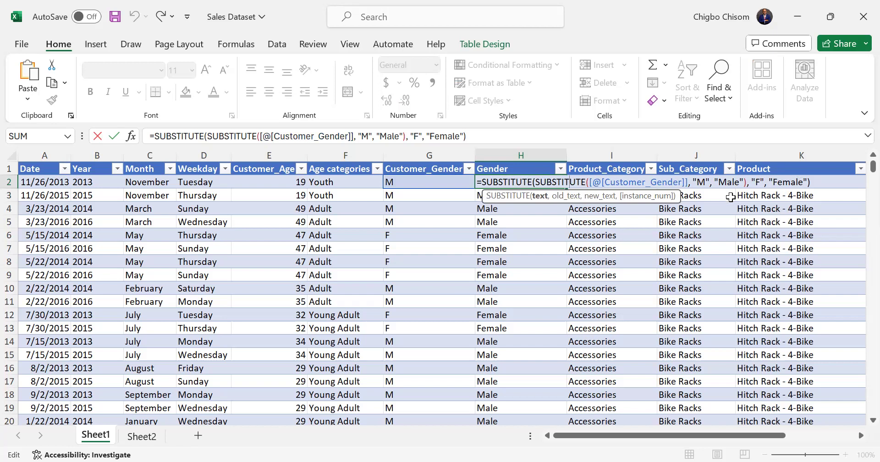
key(ctrl+Return)
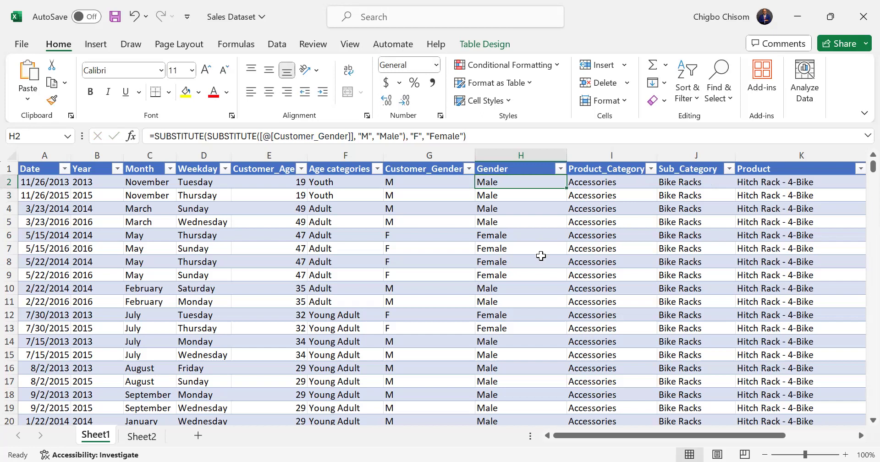
- Look over the sales table's remaining columns and reread the questions in Pivot Table Analysis Exercise.png
drag(607, 434, 665, 435)
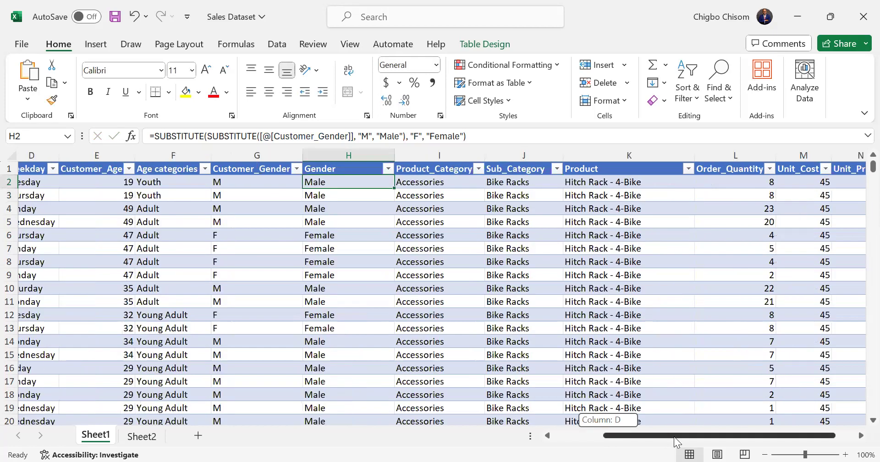
drag(691, 436, 691, 436)
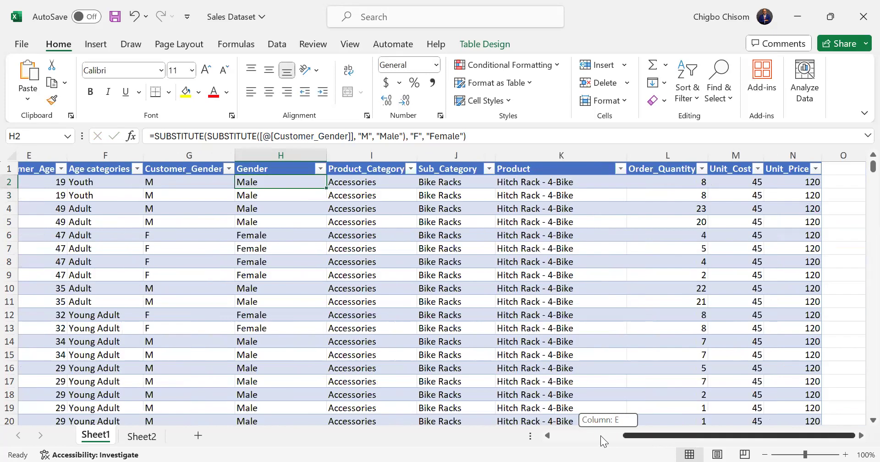
drag(555, 428, 553, 427)
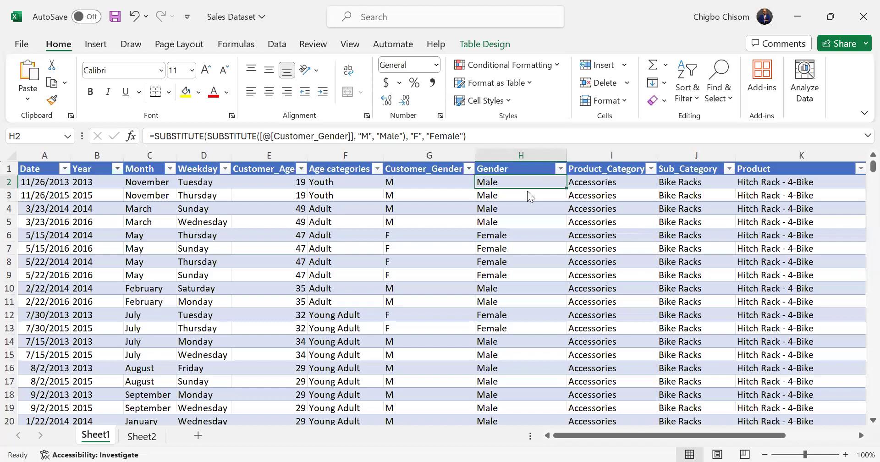
key(alt+Tab)
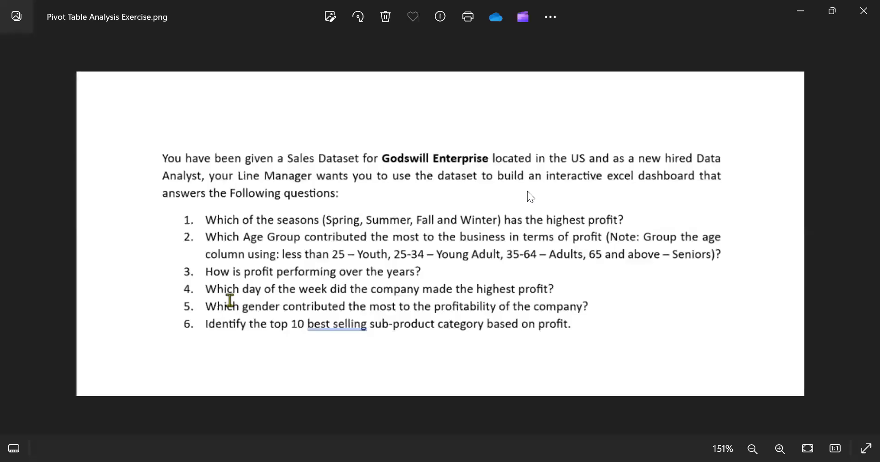
key(alt+Tab)
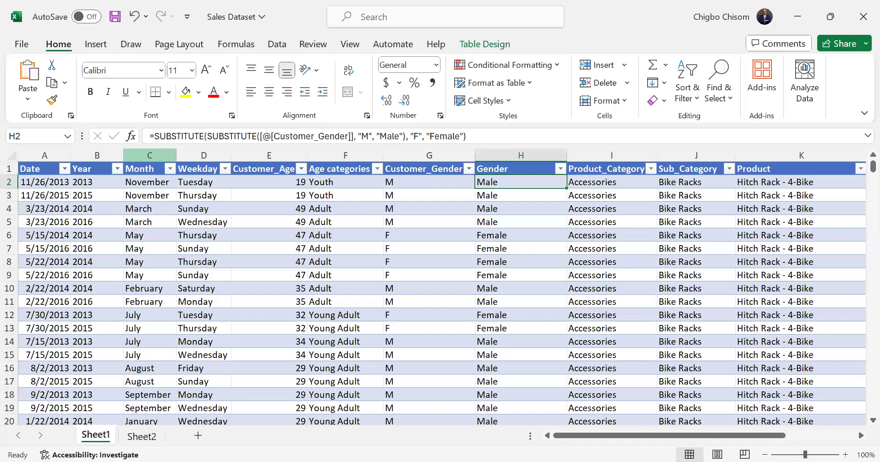
- Select the Month column, switch to Chrome and read which months belong to each US season in the search result
click(150, 155)
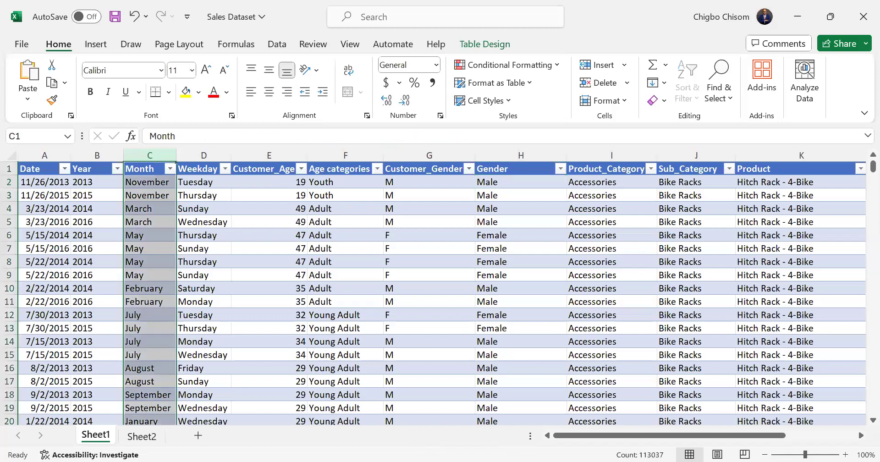
key(alt+Tab)
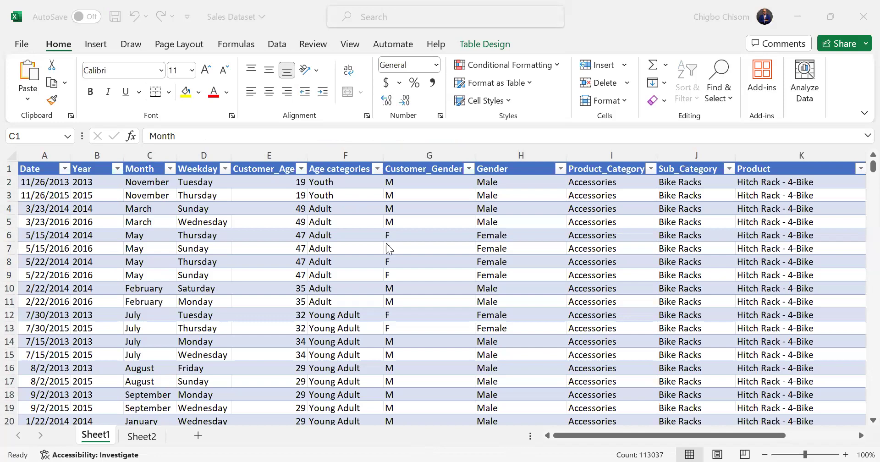
key(alt+Tab)
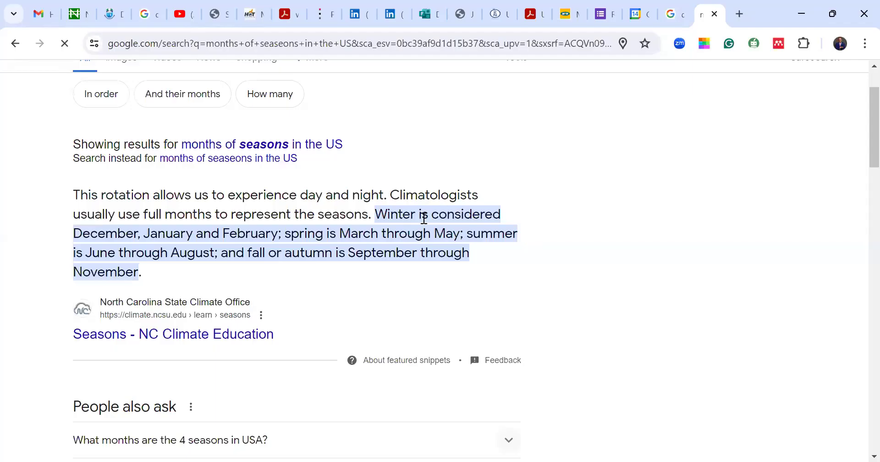
double_click(379, 221)
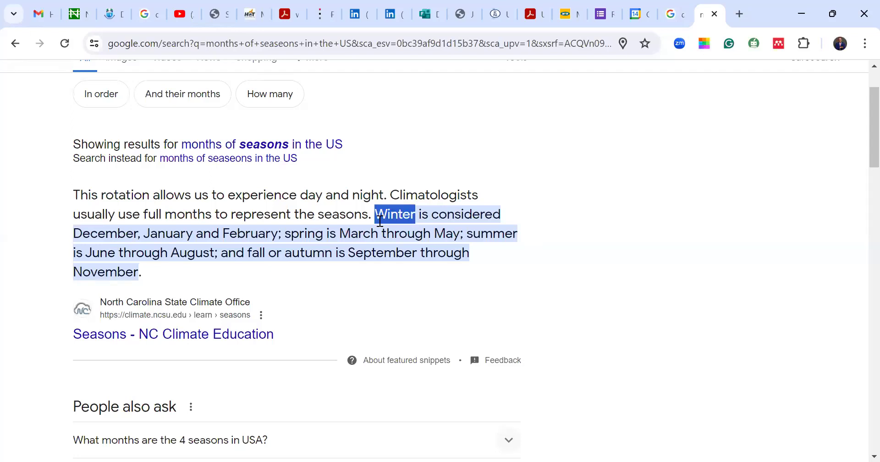
key(alt+Tab)
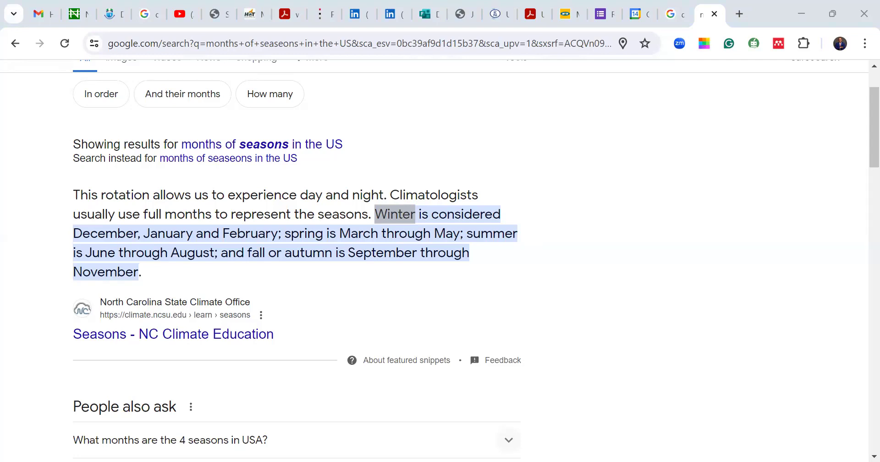
key(alt+Tab)
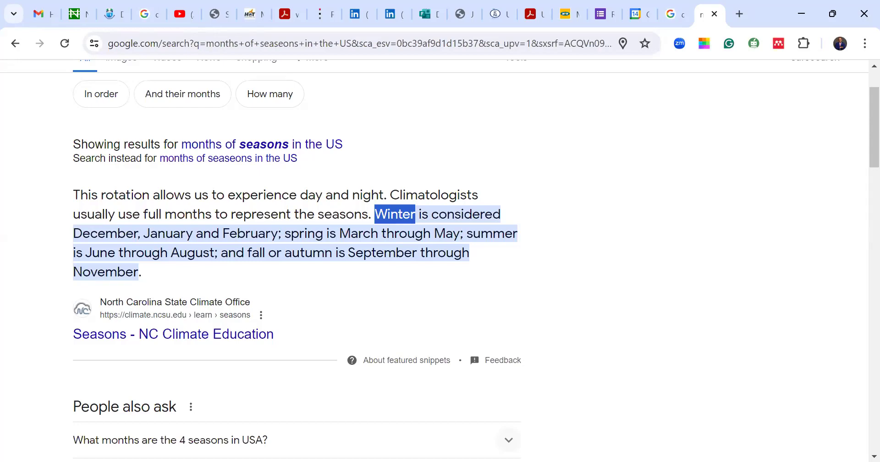
- Switch back to Excel and review the Season list of month groups and season names in A8:B11 of Sheet2
key(alt+Tab)
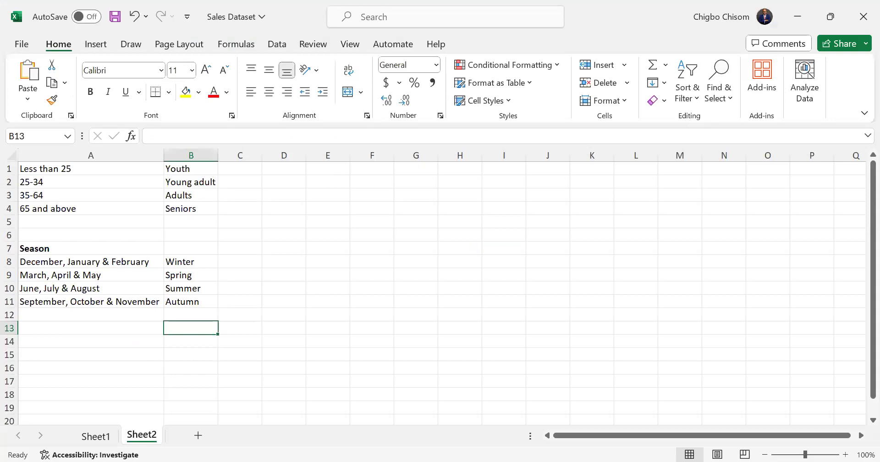
drag(74, 259, 158, 299)
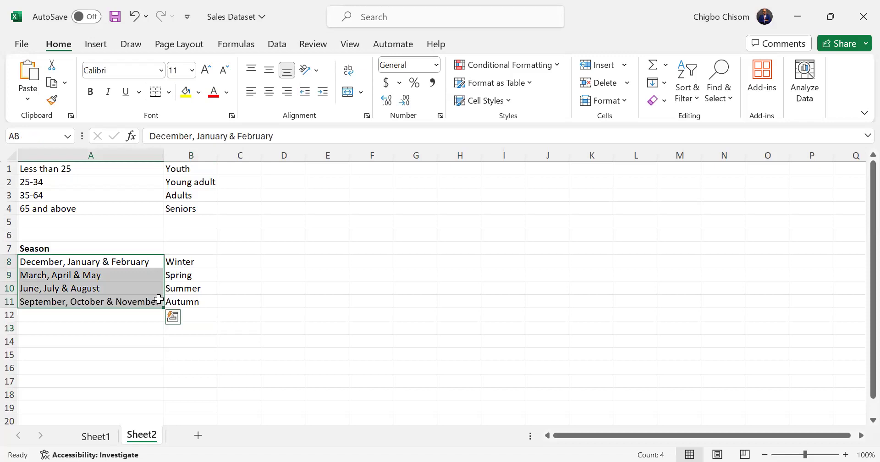
click(192, 250)
click(195, 260)
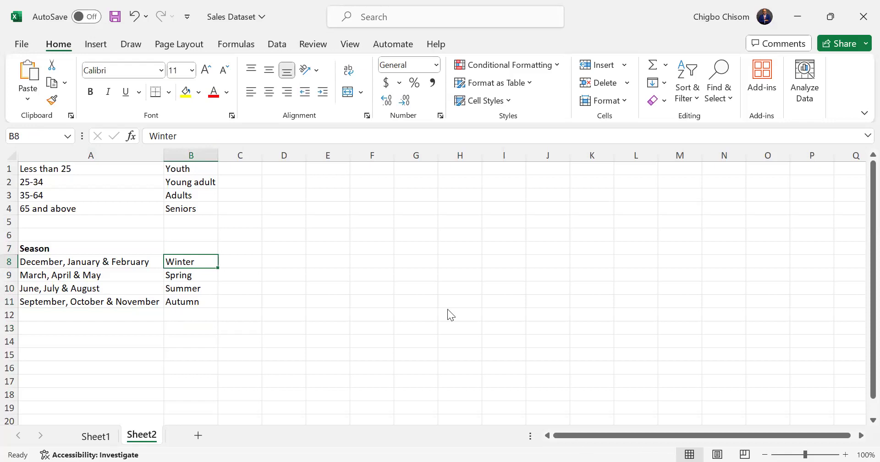
key(alt+Tab)
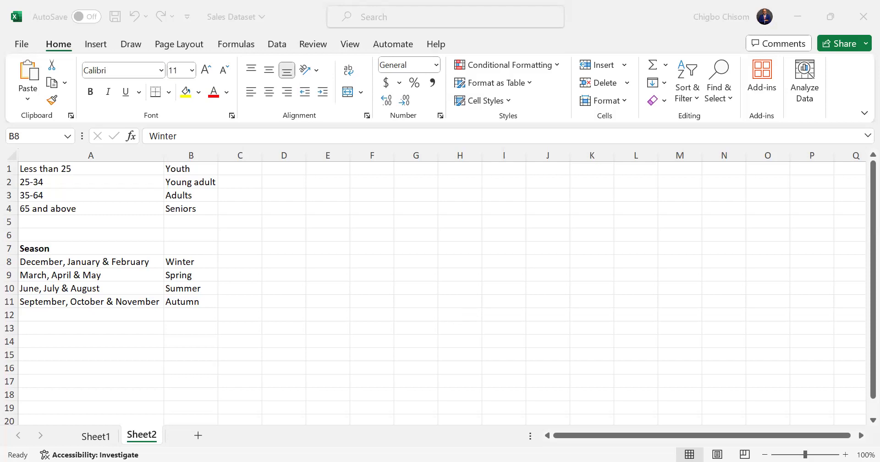
- Insert a new table column before Customer_Age on Sheet1
click(116, 440)
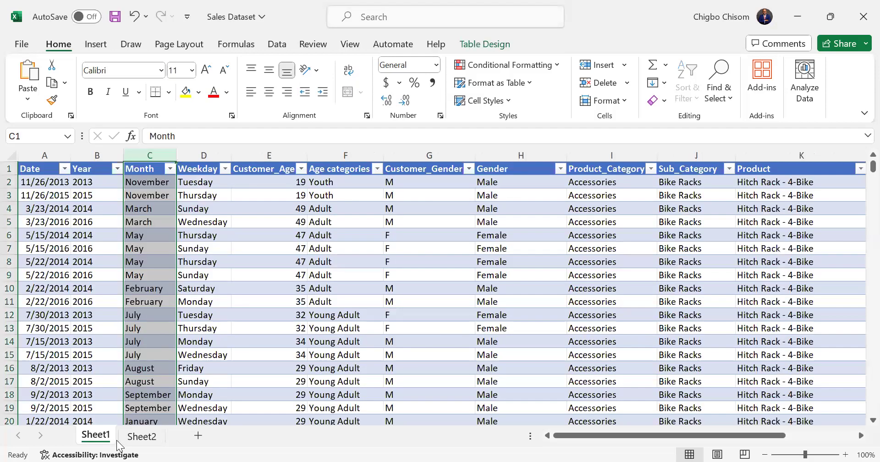
click(206, 148)
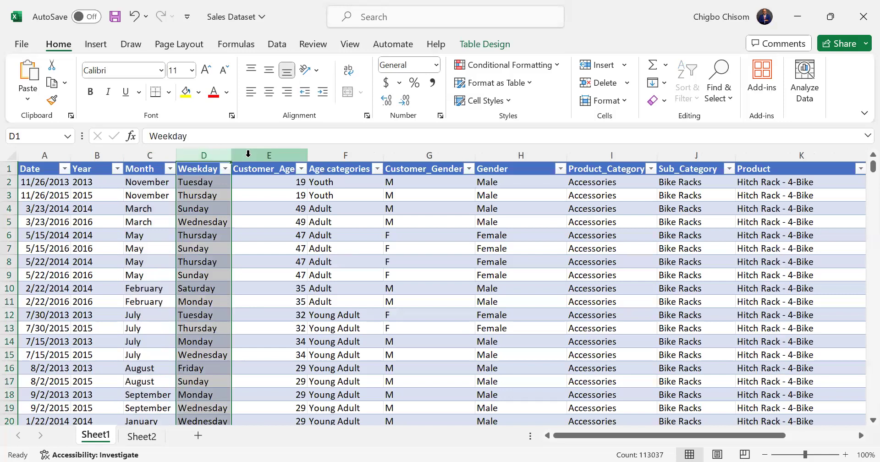
click(261, 155)
right_click(262, 156)
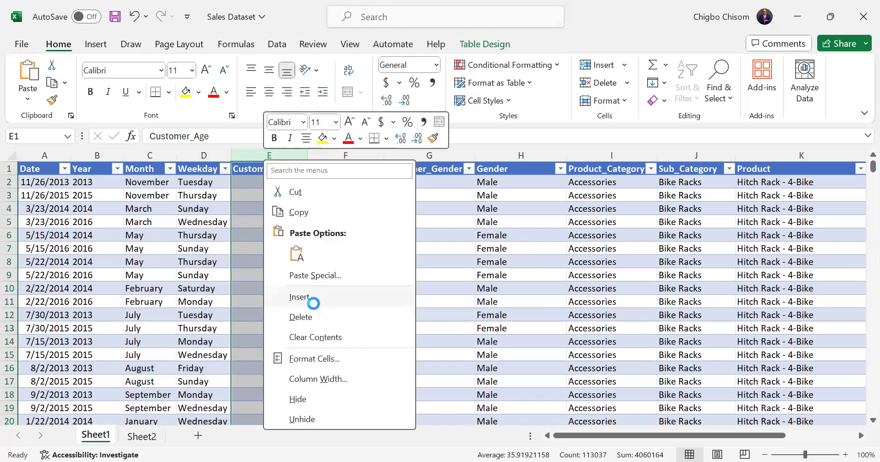
click(314, 303)
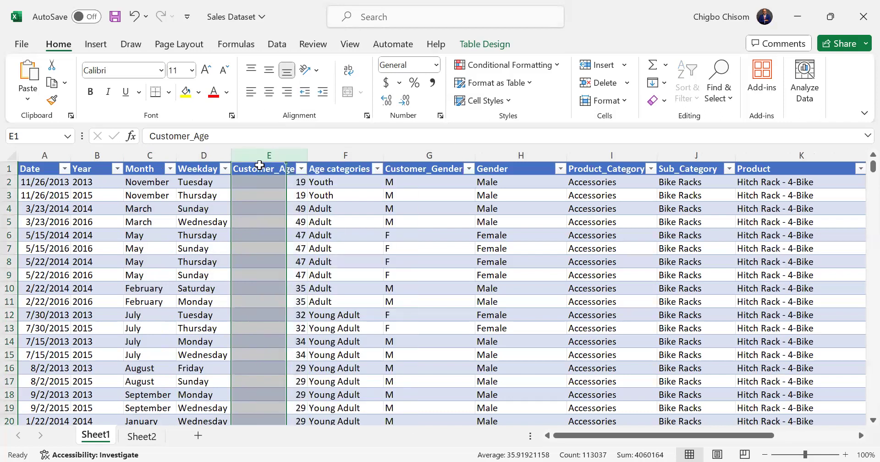
- Rename the header of the new blank column in E1 as Season
drag(221, 133, 140, 134)
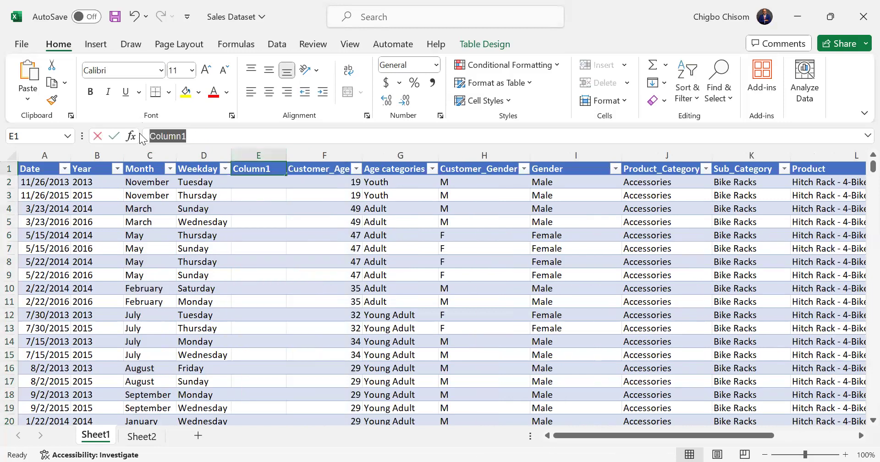
text(Season)
key(Return)
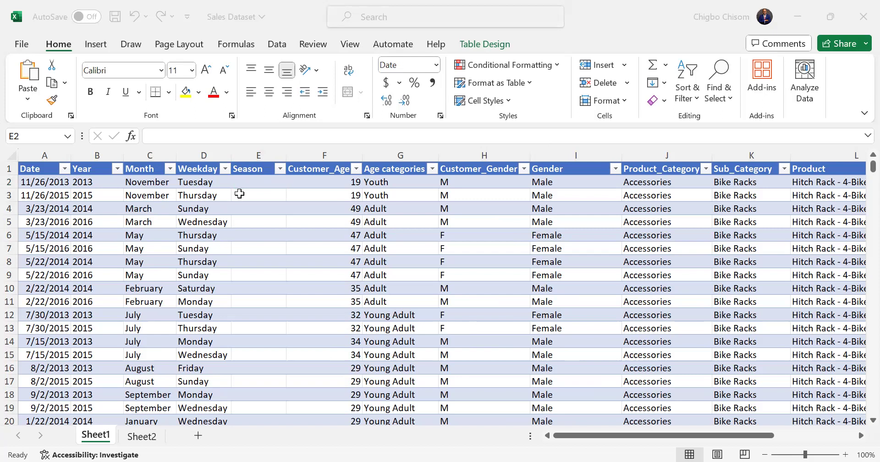
- Start an IFS formula in E2 that returns "Winter" when the row's Month equals "December"
click(243, 184)
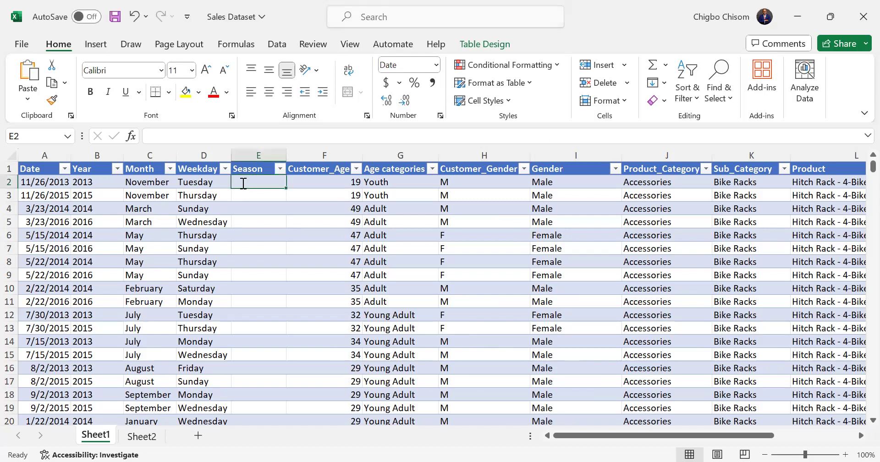
text(=)
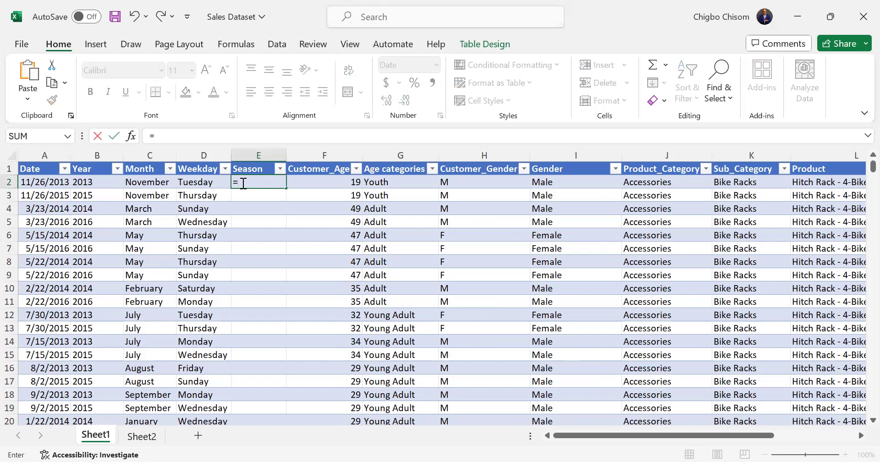
text(ifs)
key(Tab)
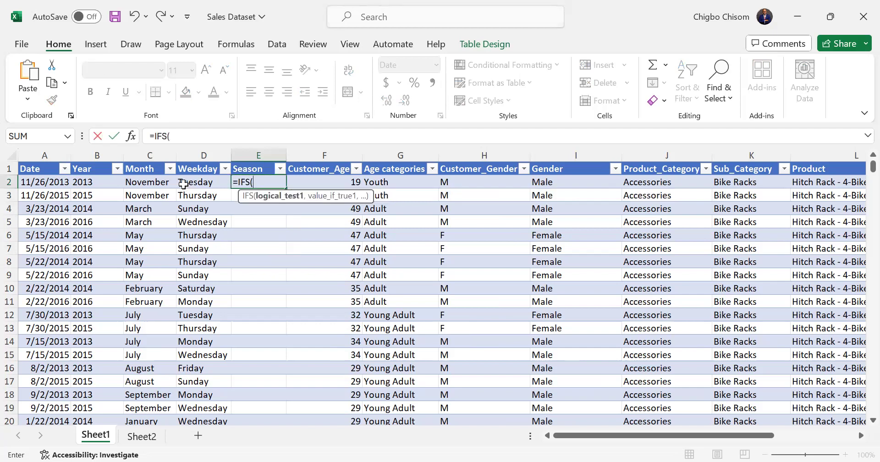
click(157, 182)
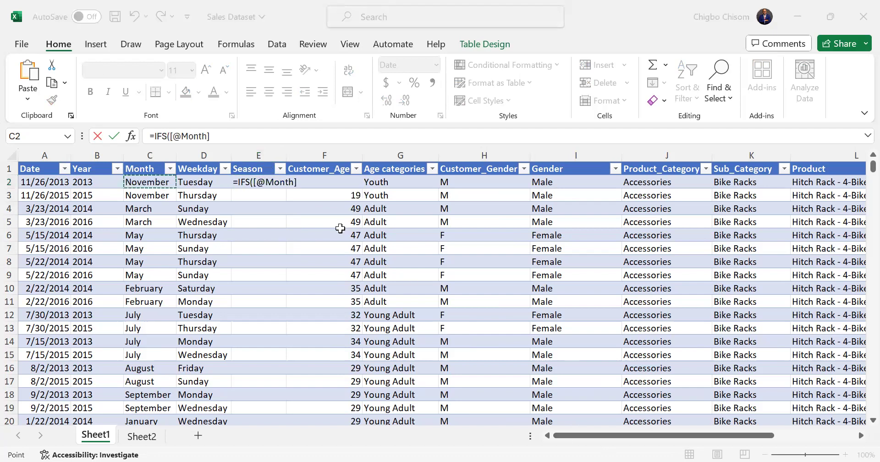
text(=)
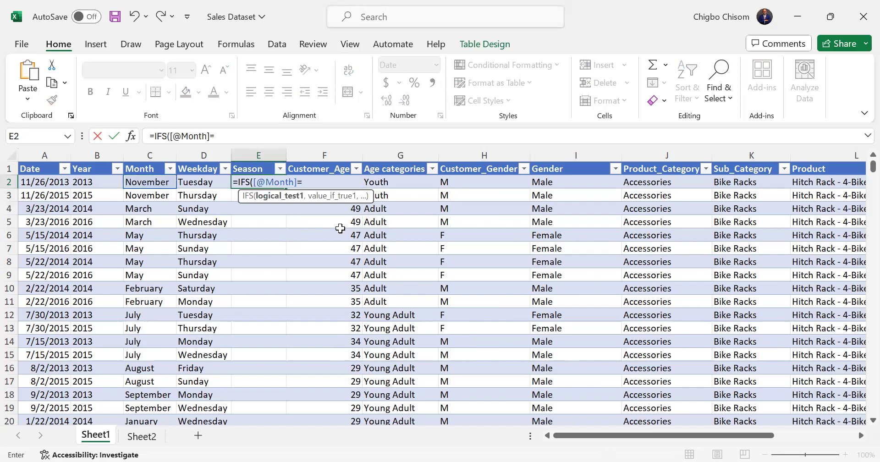
text("December")
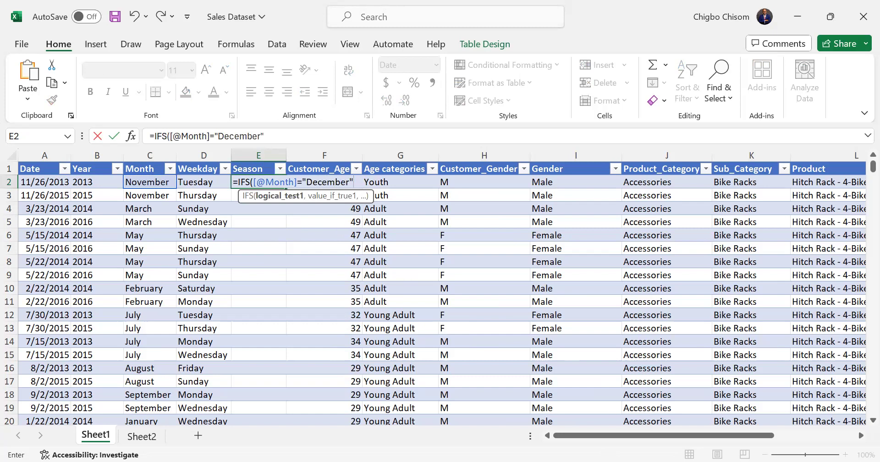
key(alt+Tab)
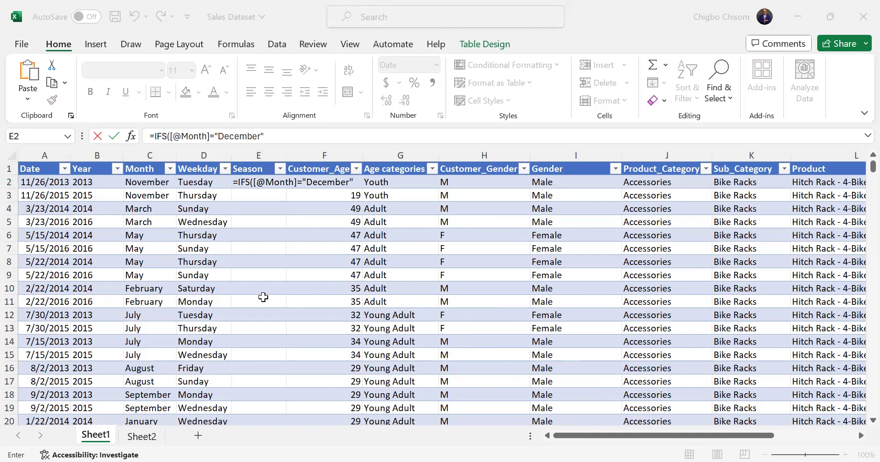
key(alt+Tab)
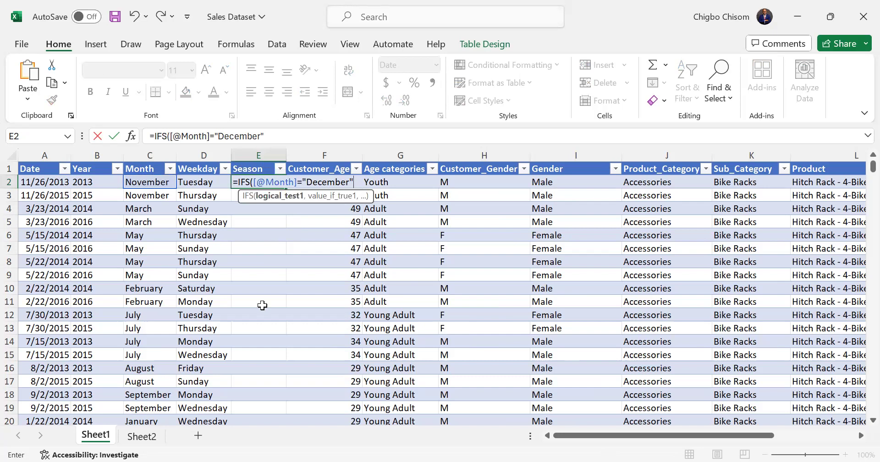
text(, "Winter")
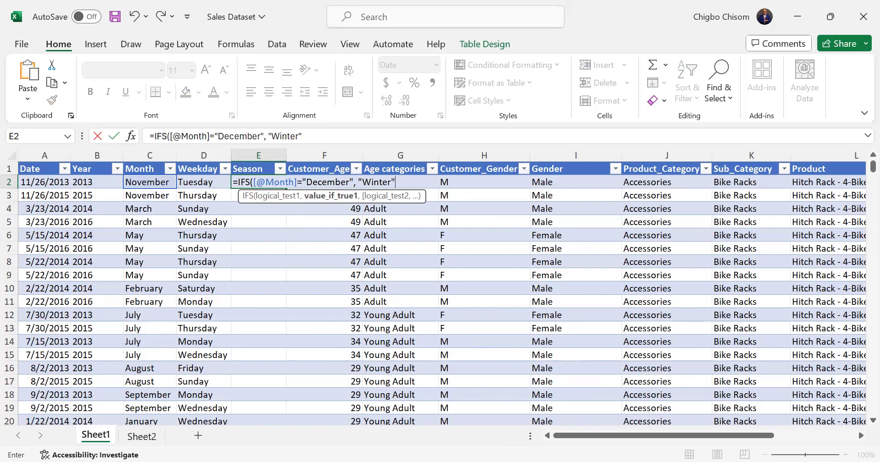
click(459, 283)
- Add a second condition to the IFS formula returning "Winter" when Month equals "January"
text(,)
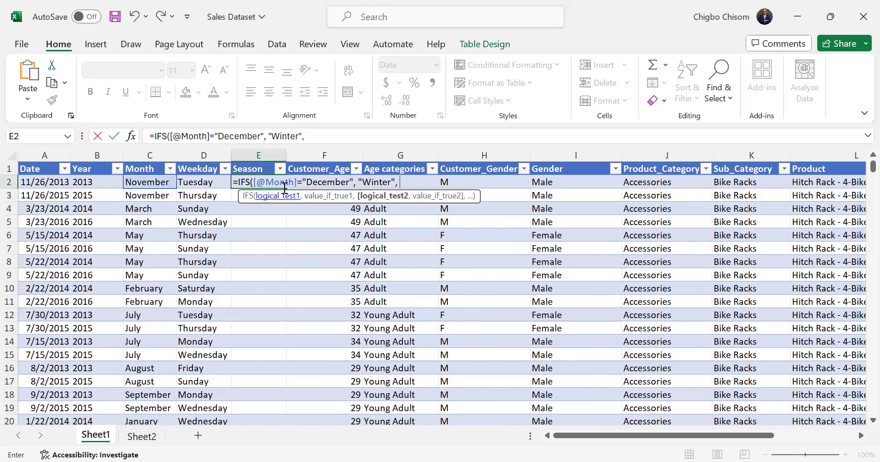
click(156, 182)
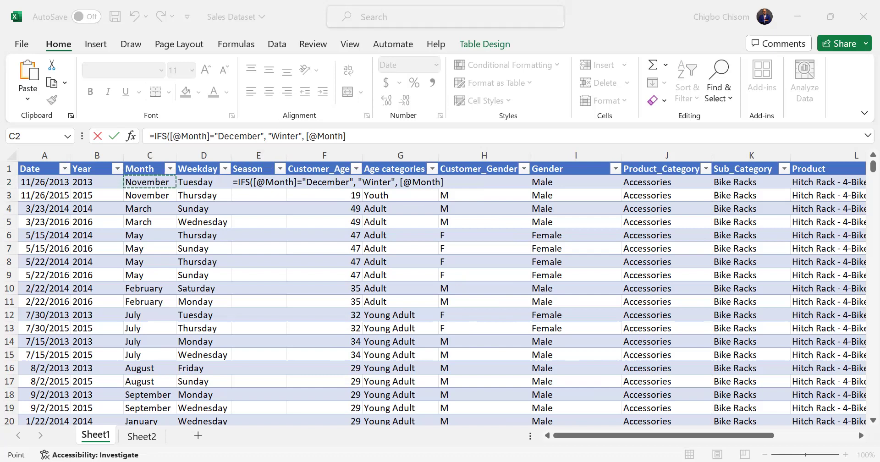
click(475, 186)
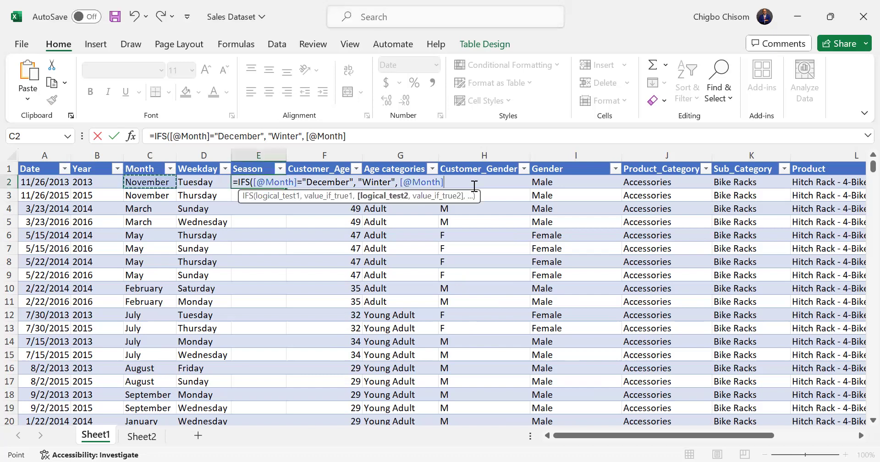
text(="January)
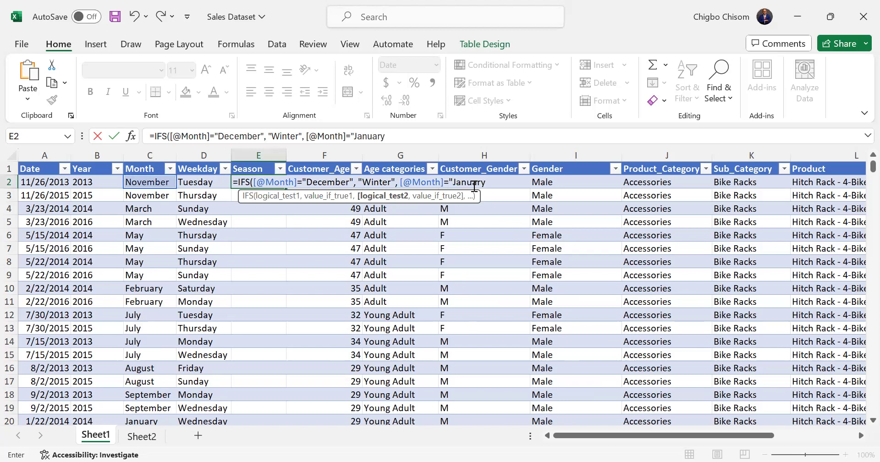
text(", "Wint)
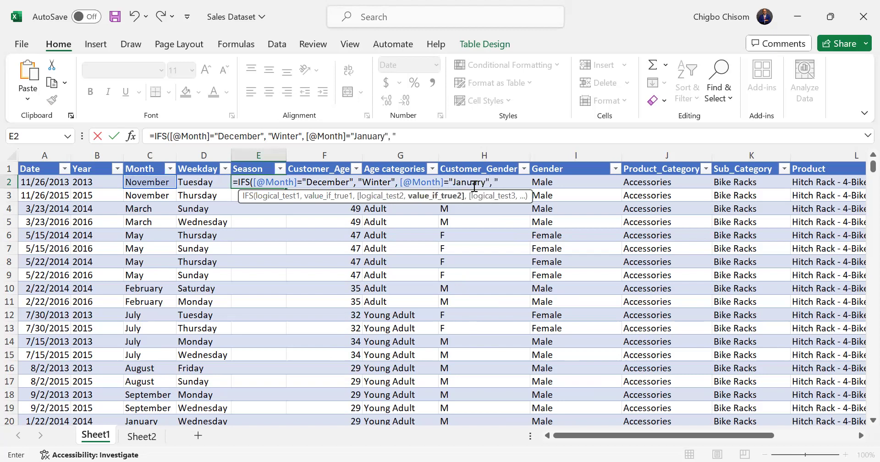
text(er")
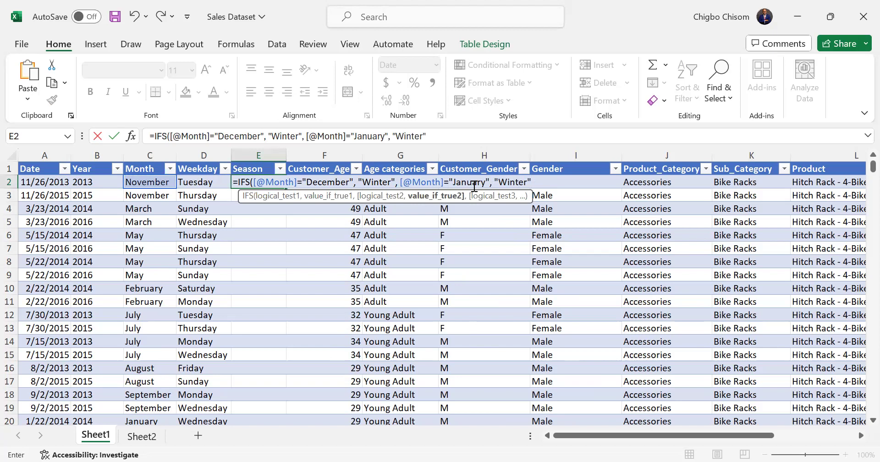
- Add a third condition to the IFS formula returning "Winter" when Month equals "February"
text(,)
click(156, 181)
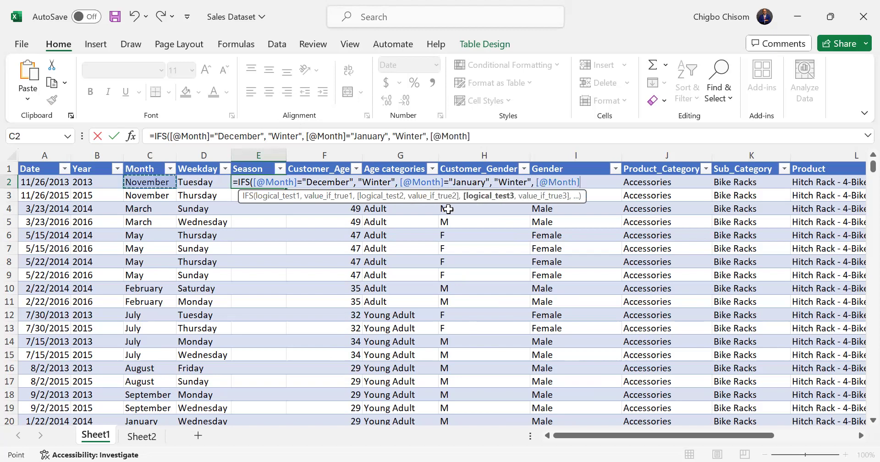
text(=)
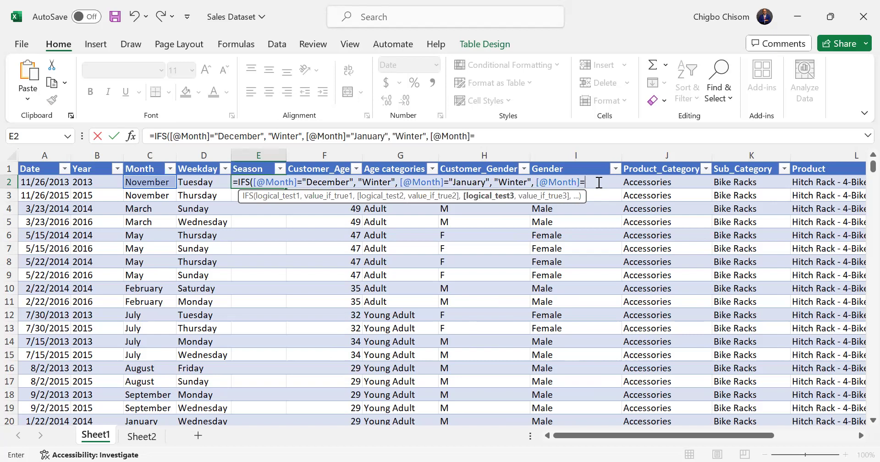
key(alt+Tab)
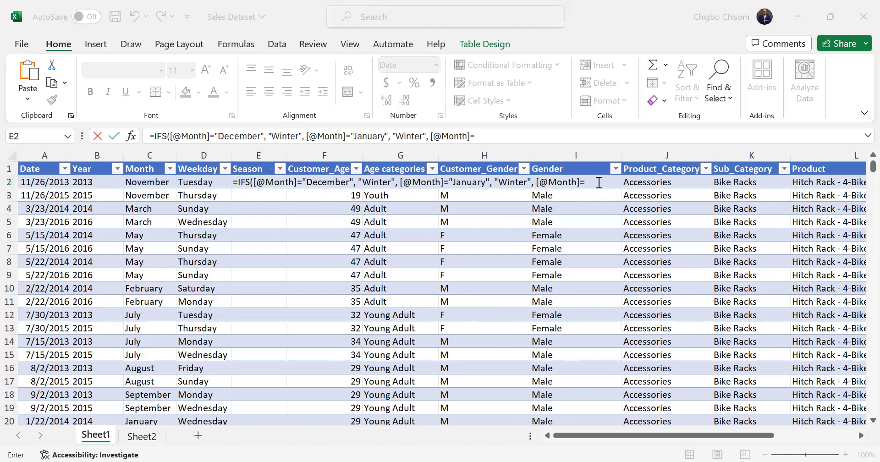
key(alt+Tab)
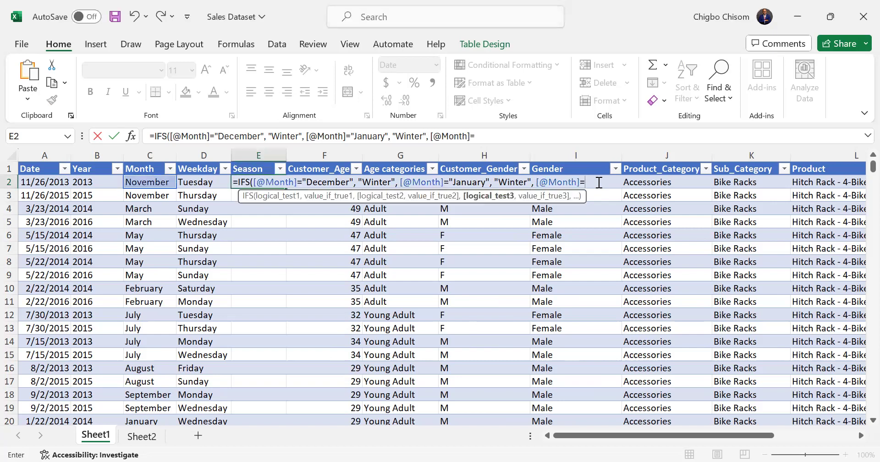
text("Feb)
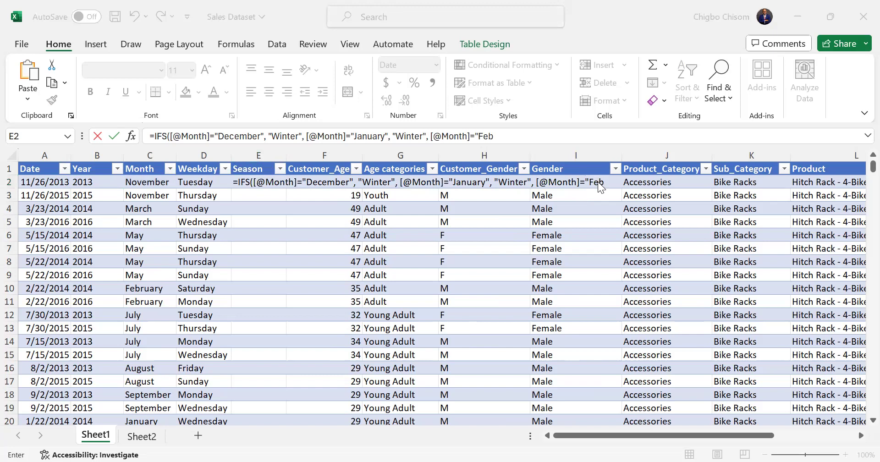
text(r)
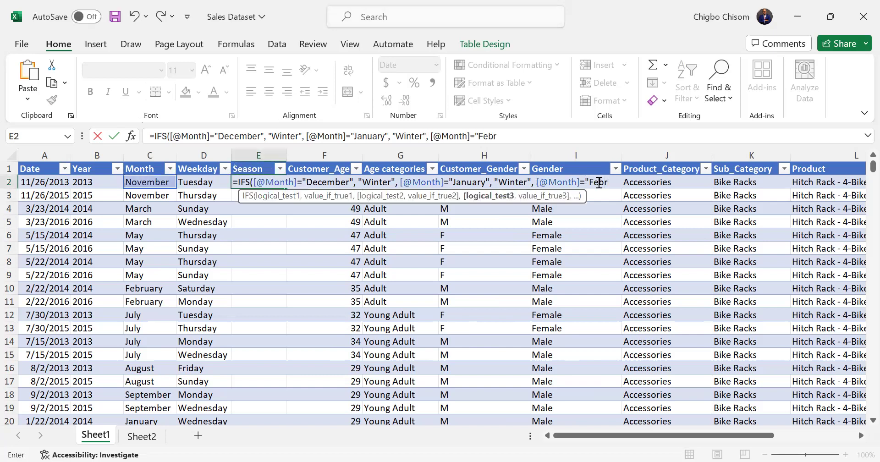
text(uary")
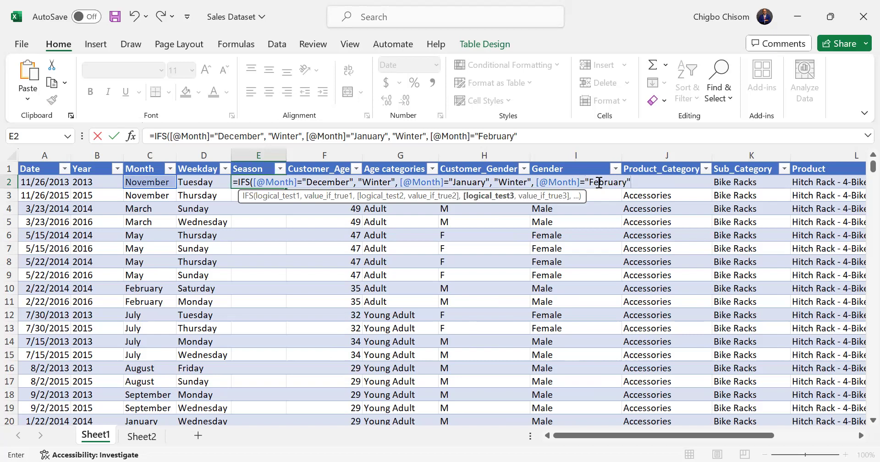
text(, )
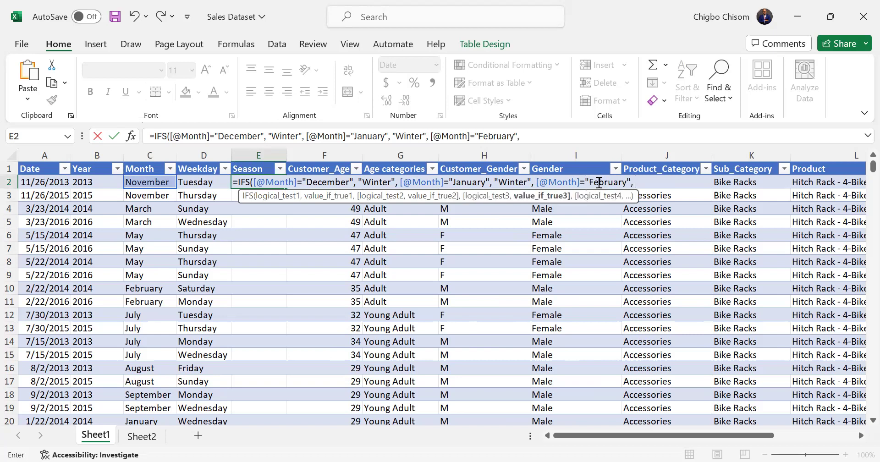
text("Wintr)
key(BackSpace)
text(er",)
- Add a fourth condition to the IFS formula returning "Spring" when Month equals "March"
click(149, 182)
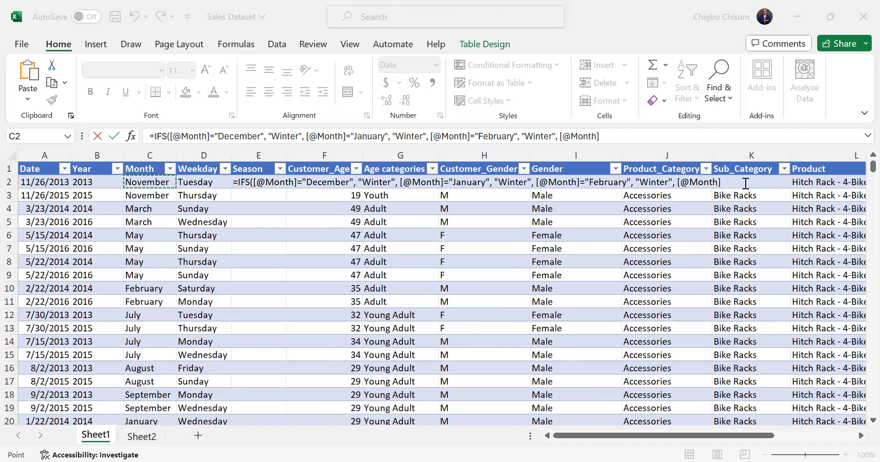
text(="March)
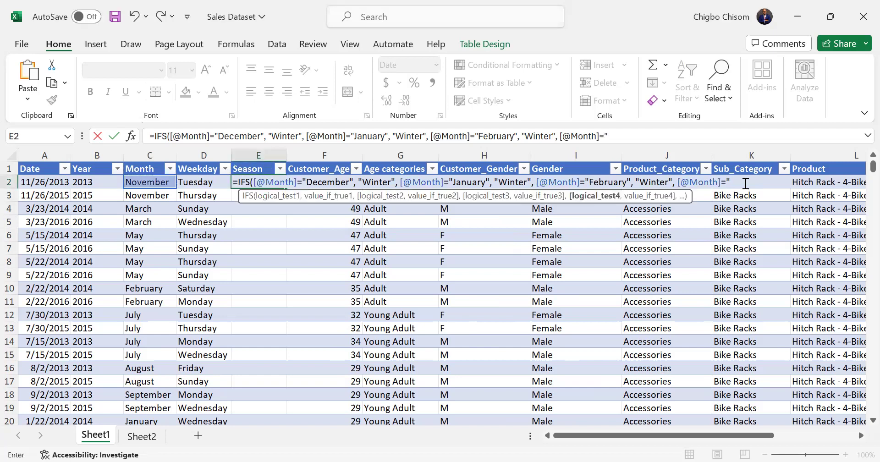
text(",)
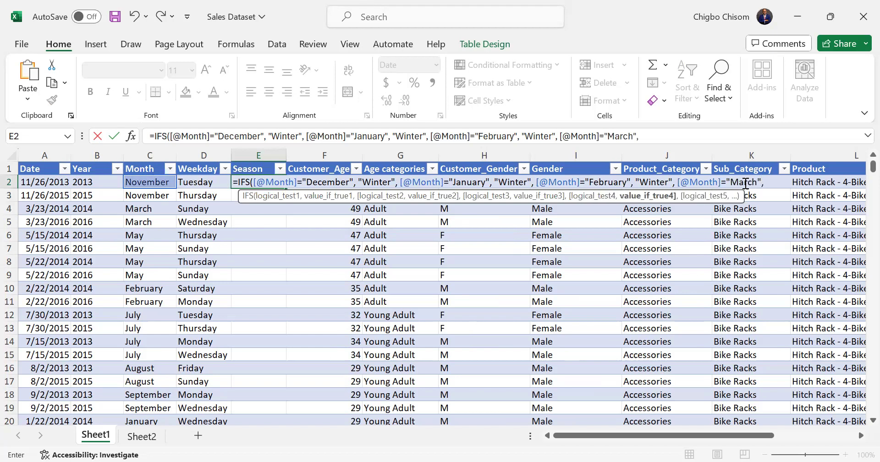
text( "Spring")
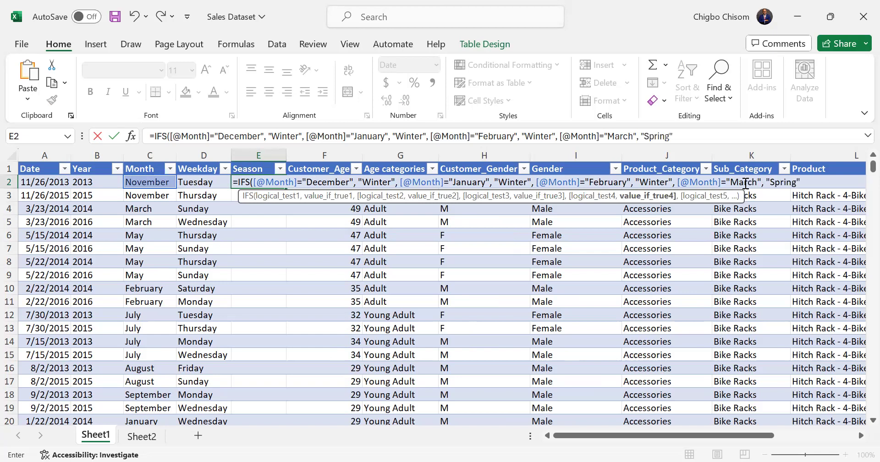
- Add a fifth condition to the IFS formula returning "Spring" when Month equals "April"
text(,)
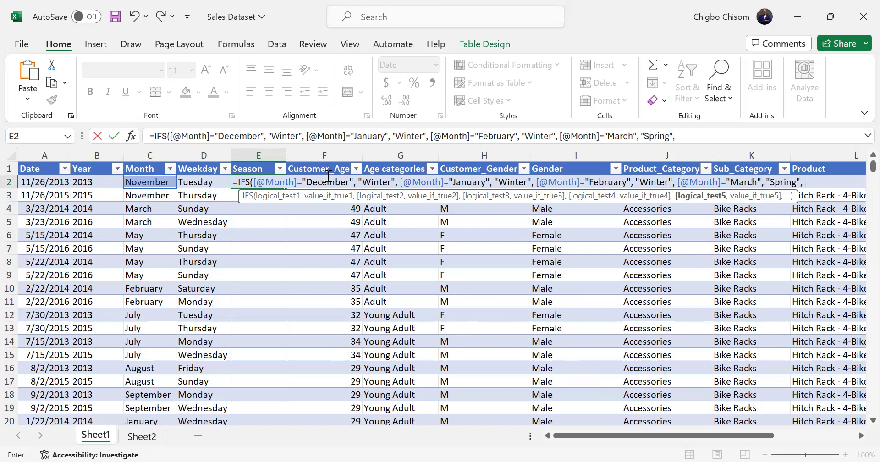
click(154, 183)
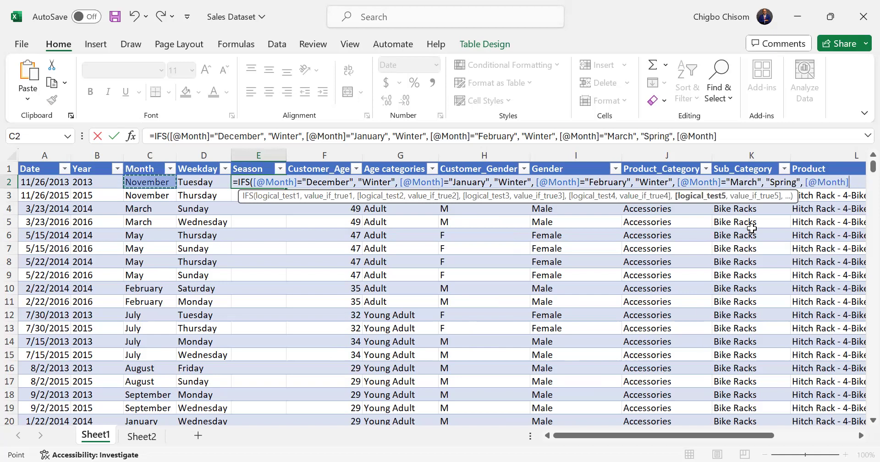
text(="April)
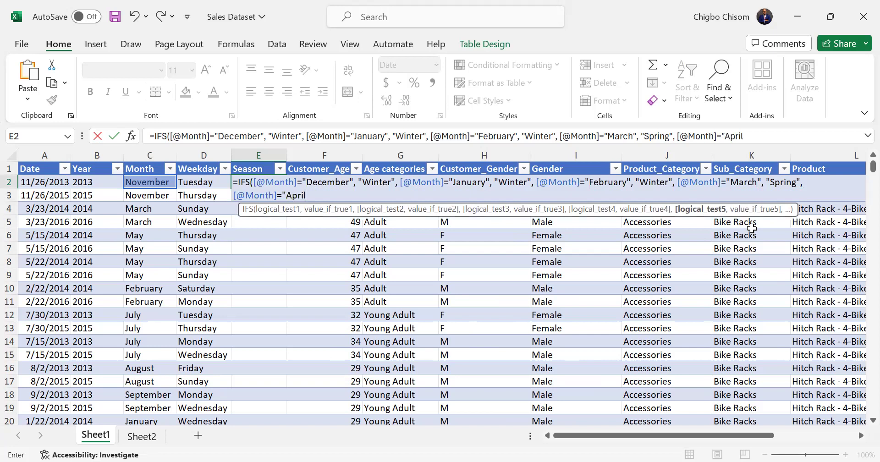
text(",)
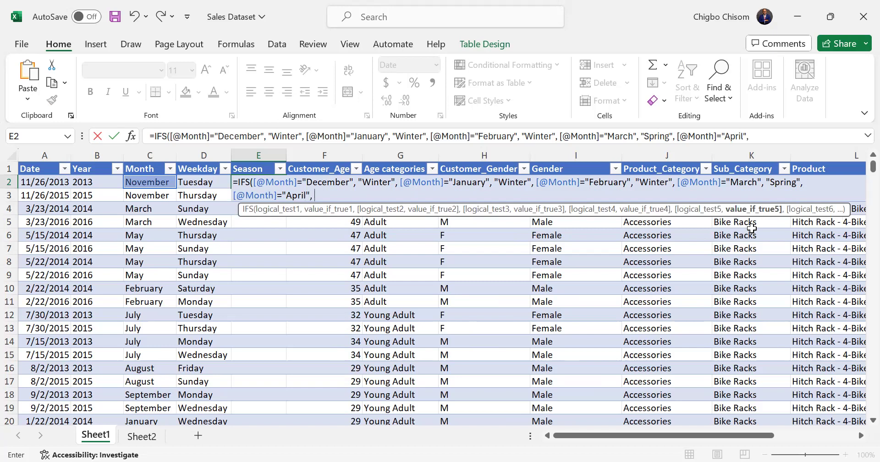
text( "Spring",)
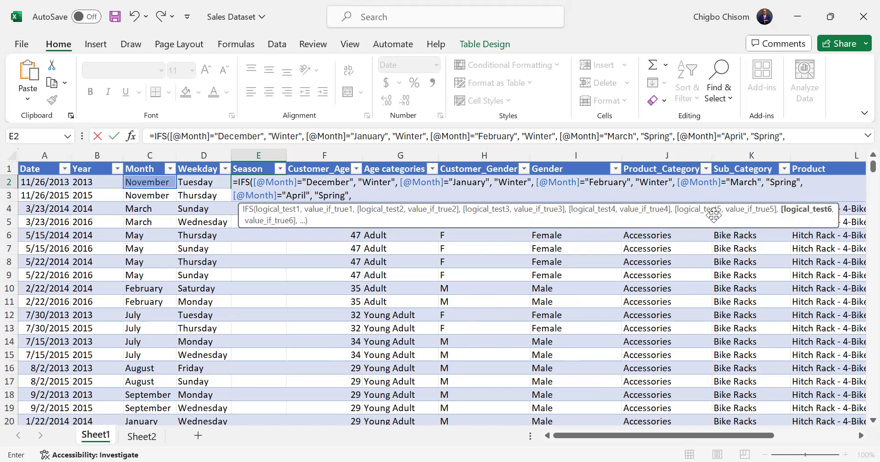
- Add a sixth condition to the IFS formula returning "Spring" when Month equals "May"
click(155, 182)
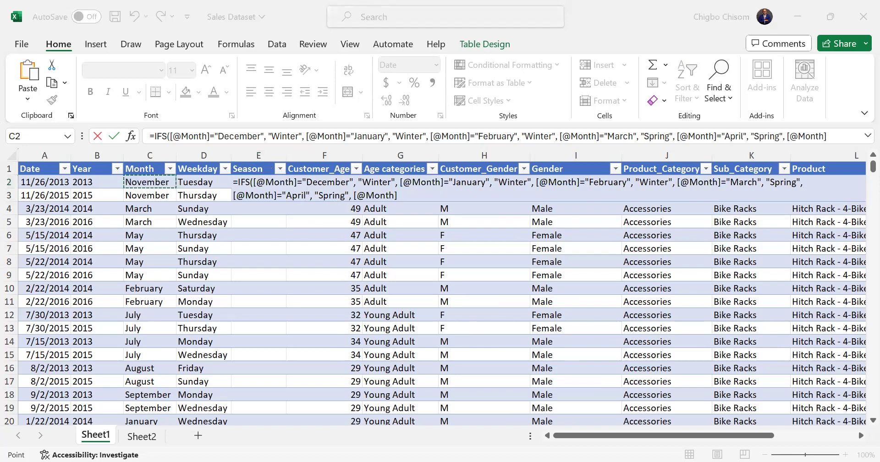
text(="M)
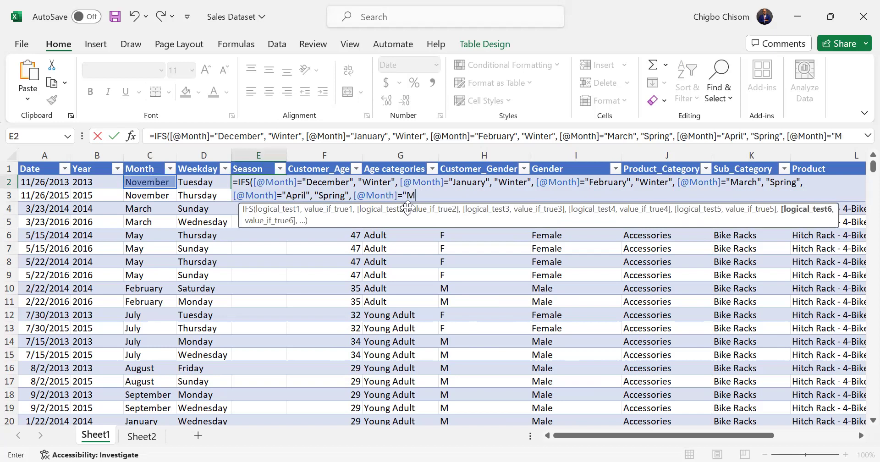
text(ay", "Spring")
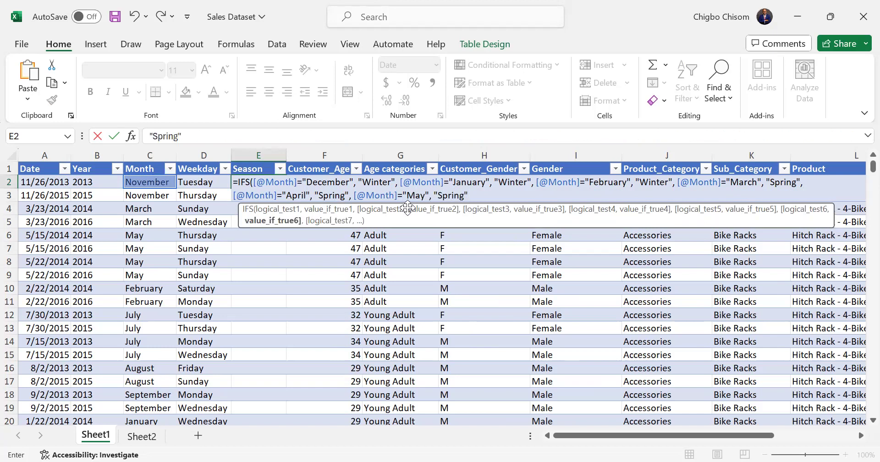
text(,)
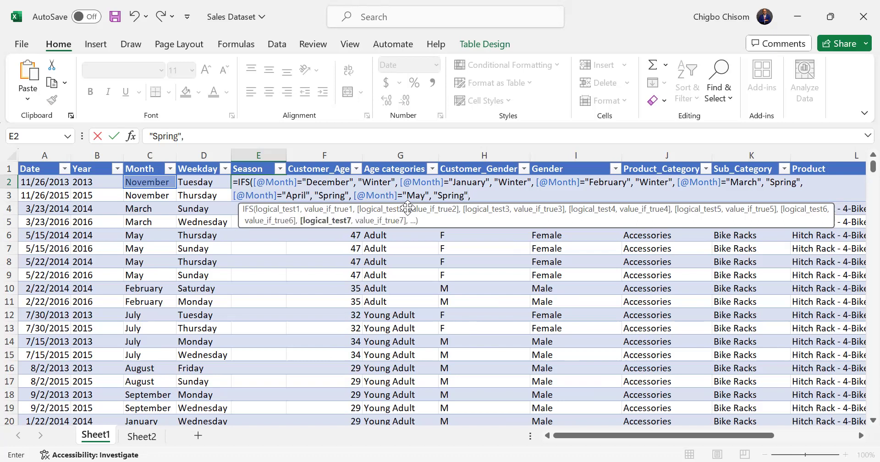
- Add a seventh condition to the IFS formula returning "Summer" when Month equals "June"
click(156, 182)
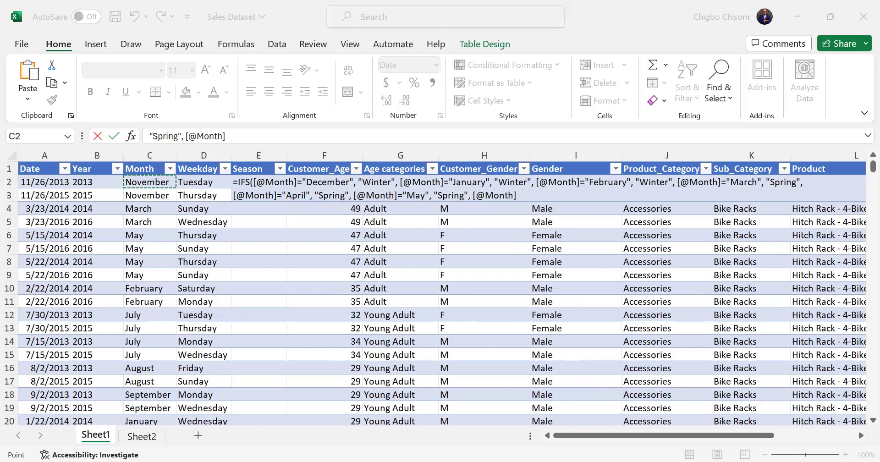
click(513, 222)
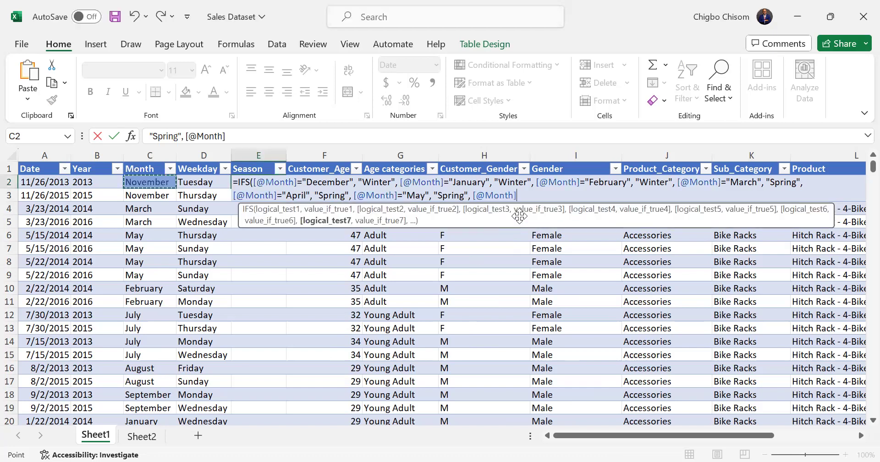
text(=)
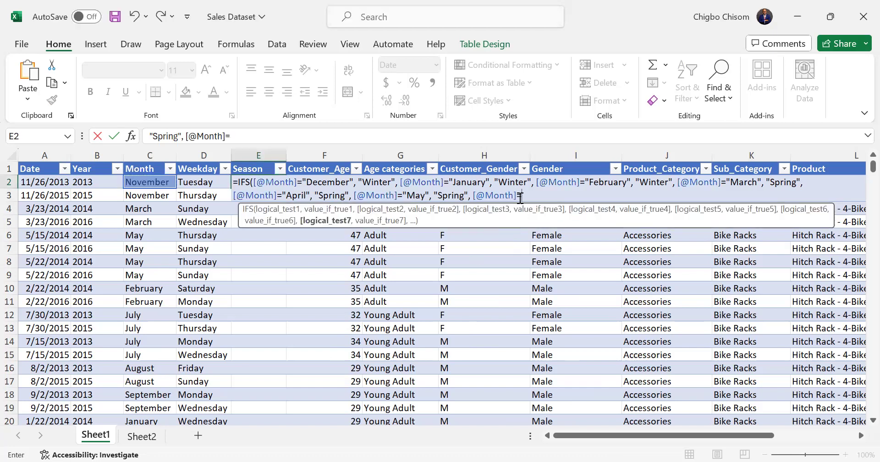
text("June", "S)
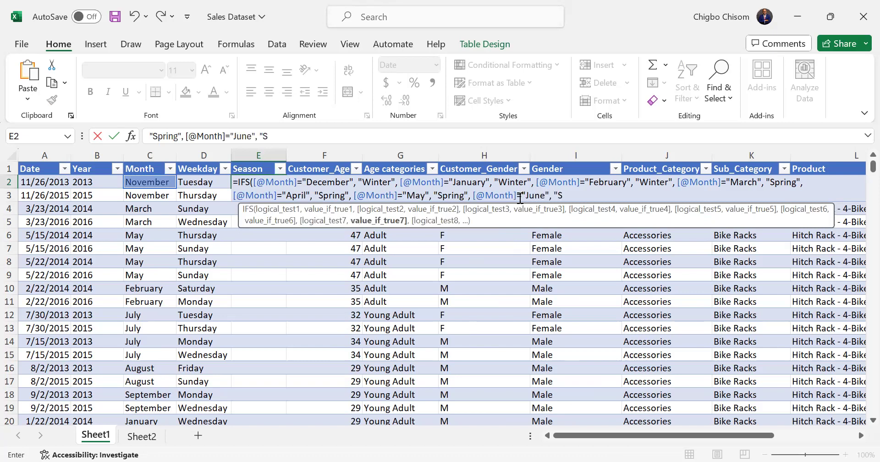
text(ummer",)
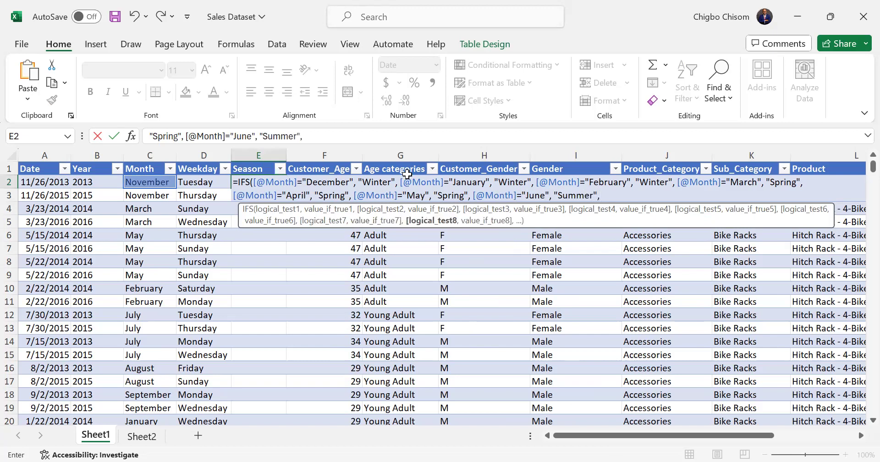
- Add an eighth condition to the IFS formula returning "Summer" when Month equals "July"
click(156, 182)
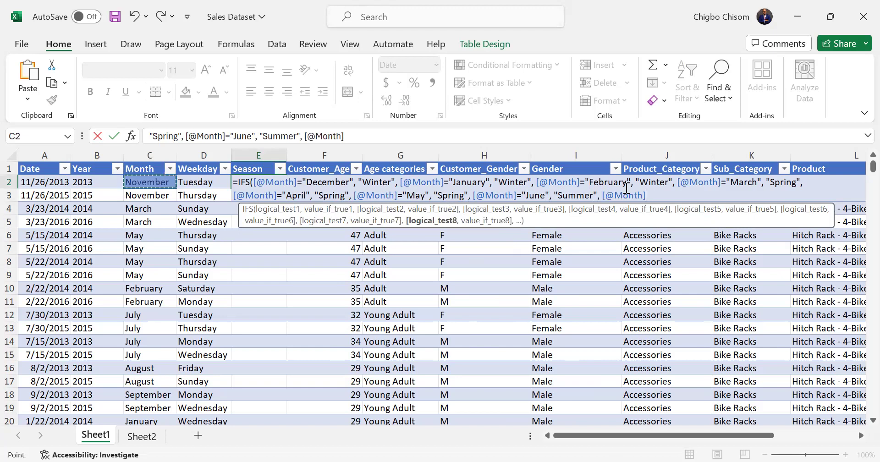
text(="July", )
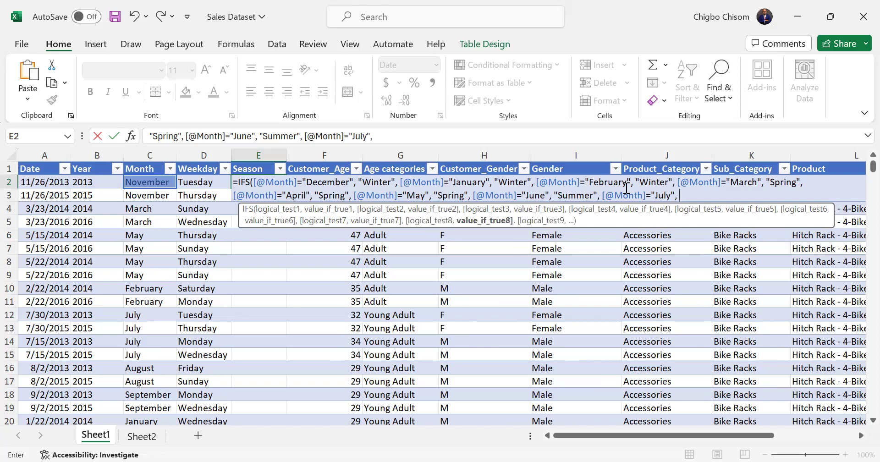
text("Summer")
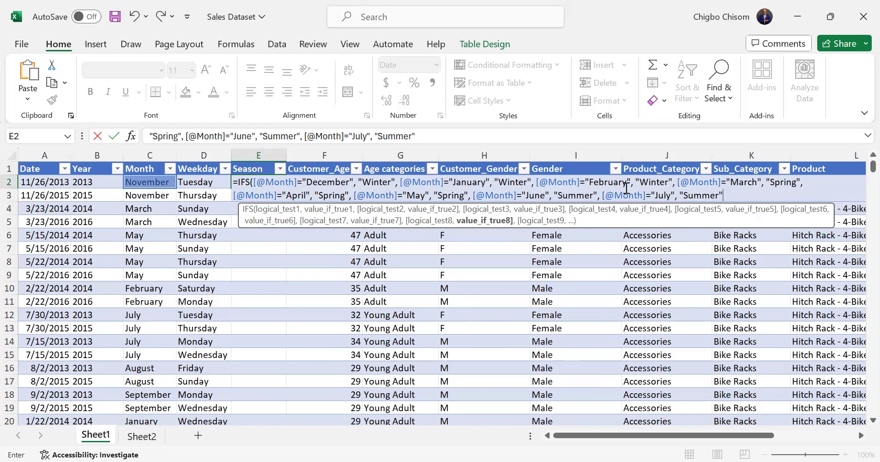
text(,)
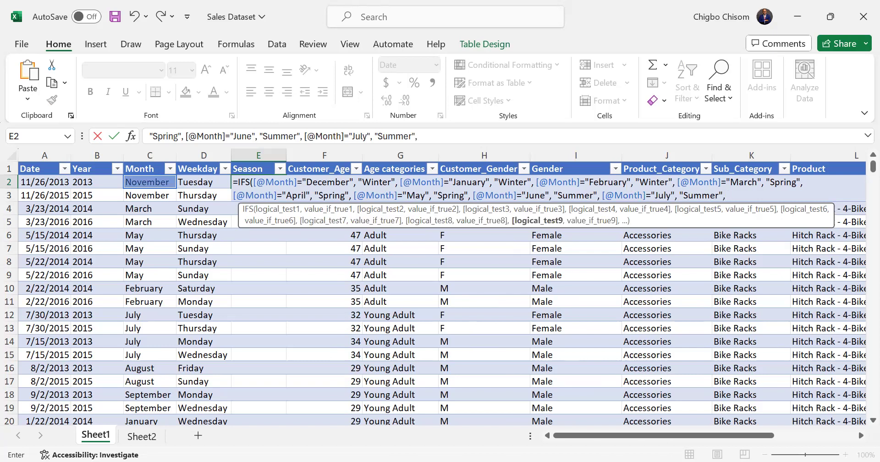
- Add a ninth condition to the IFS formula returning "Summer" when Month equals "August"
key(alt+Tab)
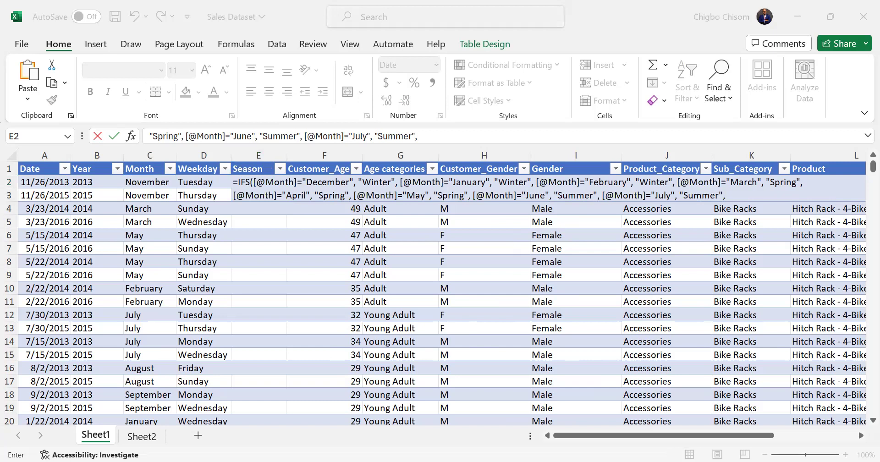
key(alt+Tab)
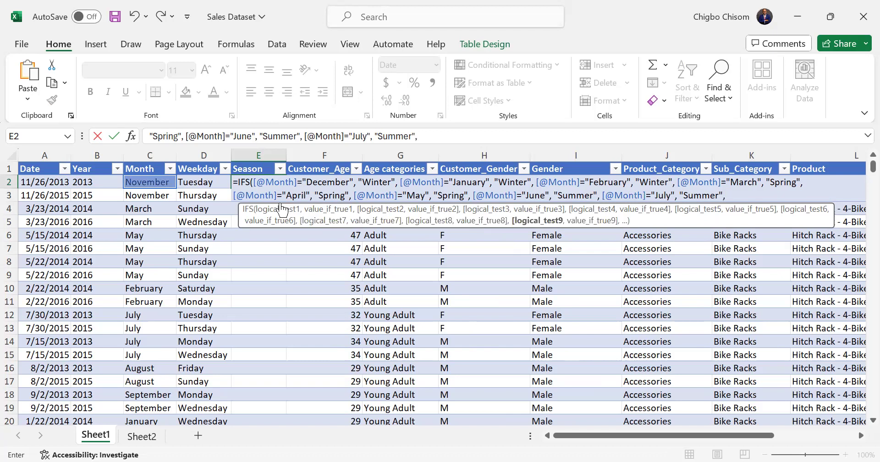
click(157, 183)
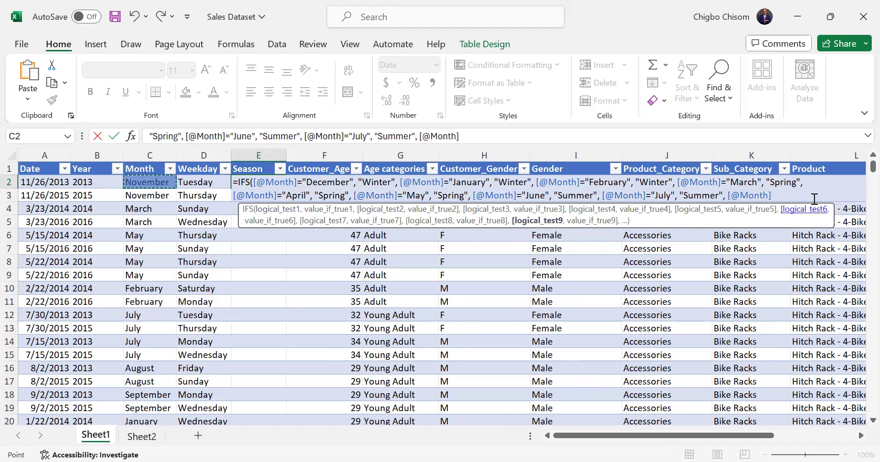
text(=)
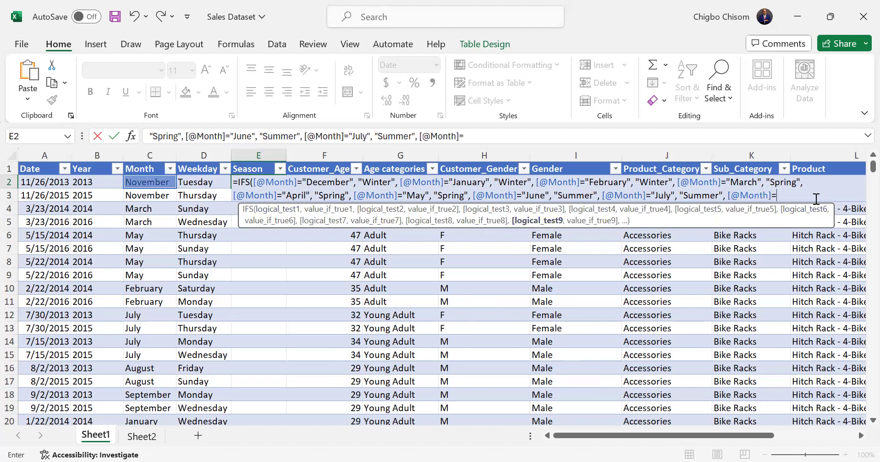
text(')
key(BackSpace)
text("August", ")
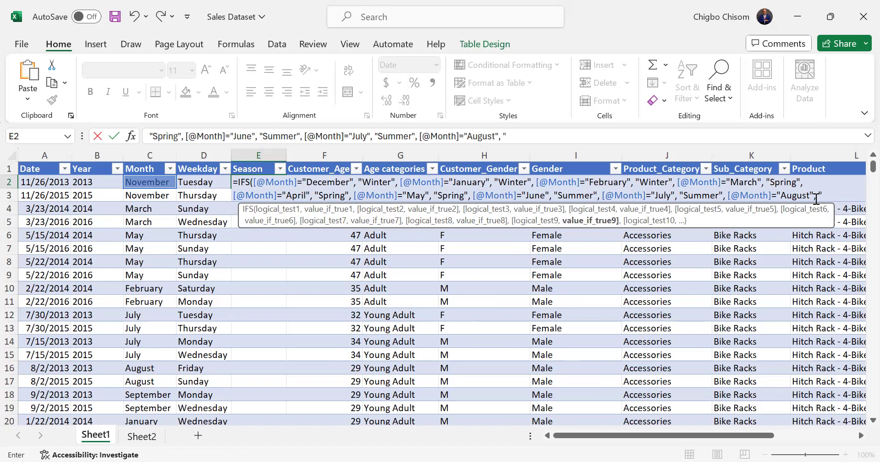
text(Summer",)
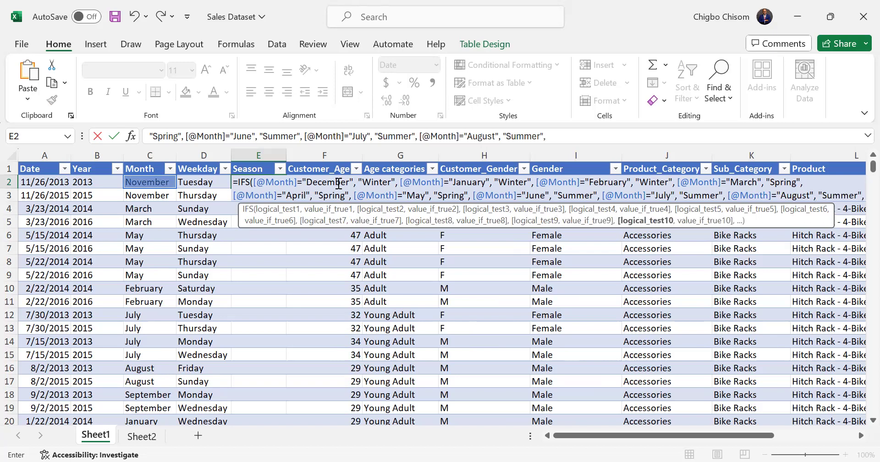
- Add a tenth condition to the IFS formula returning "Autumn" when Month equals "September"
click(159, 179)
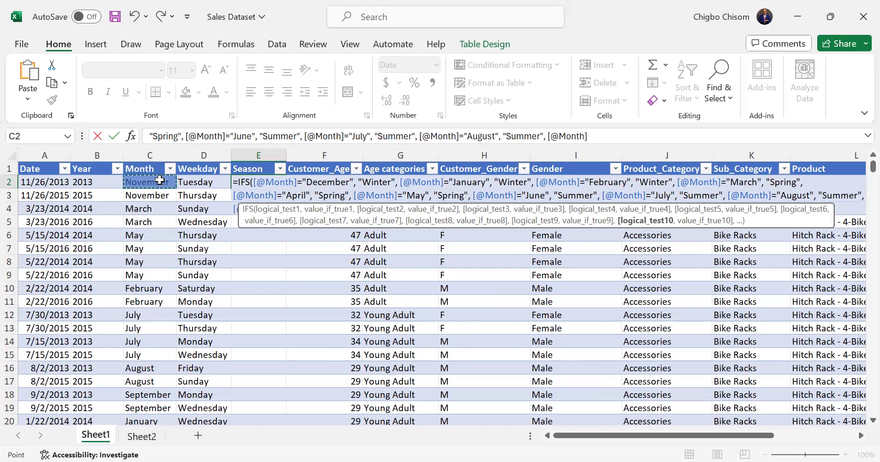
click(862, 204)
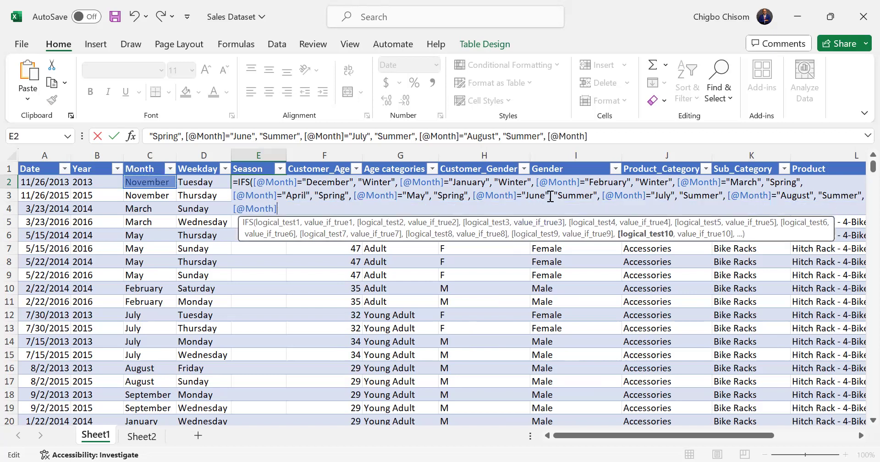
text(="Septe)
text(m)
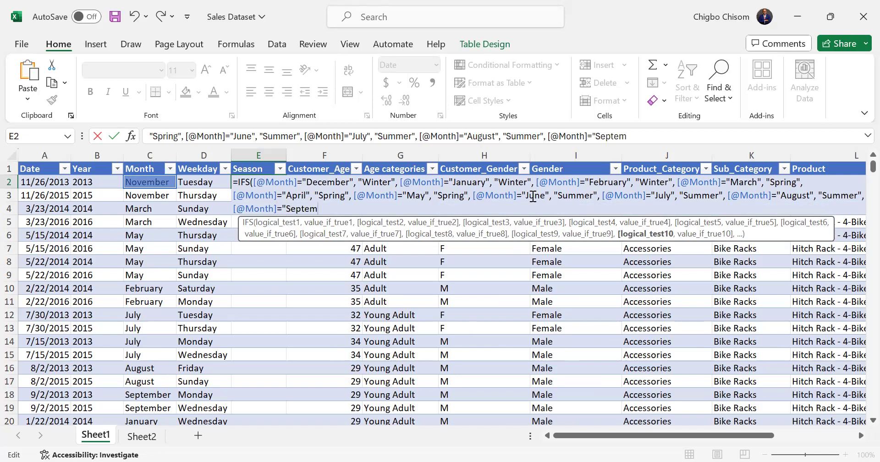
text(ber", ")
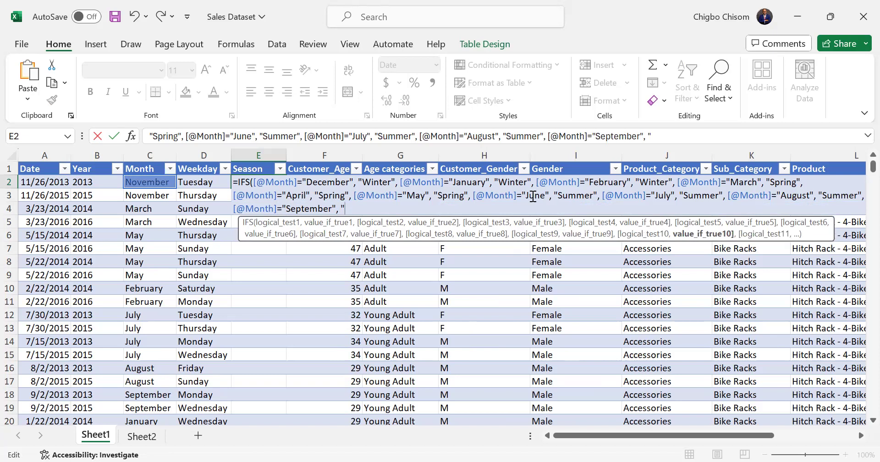
text(Autumn")
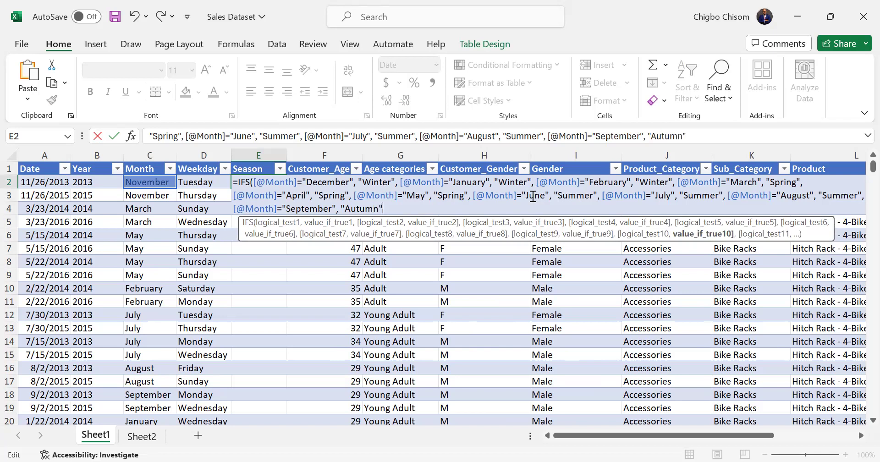
text(,)
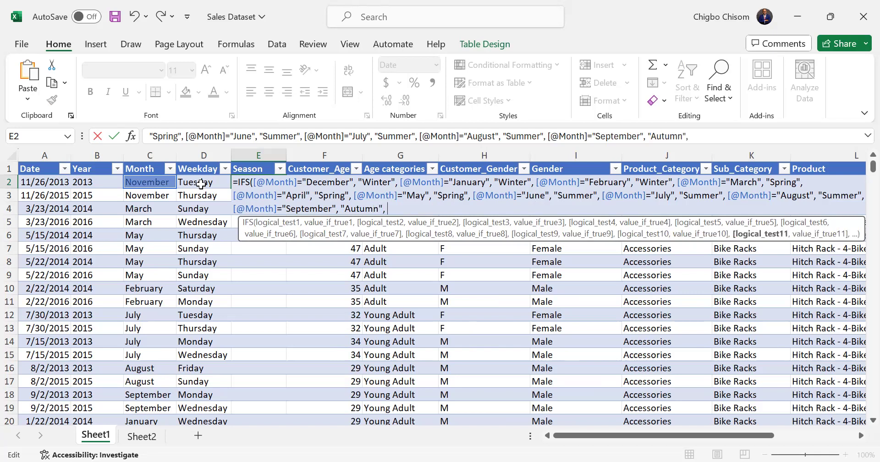
- Add an eleventh condition to the IFS formula returning "Autumn" when Month equals "October"
click(150, 182)
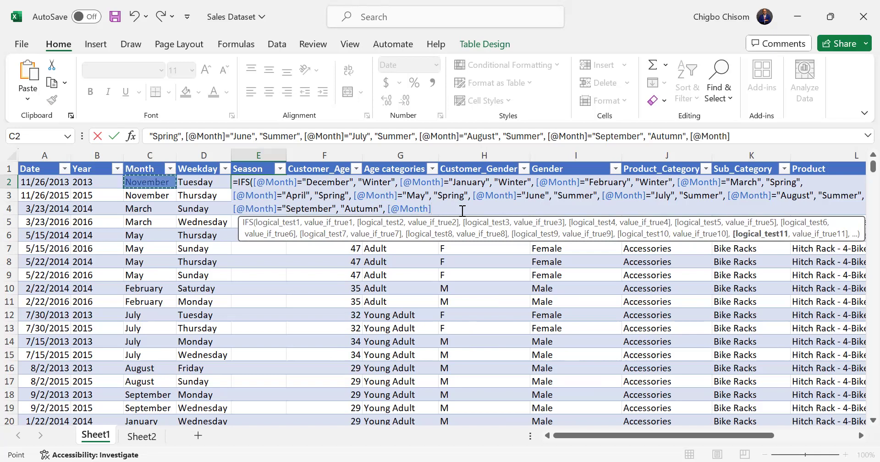
text(=")
text(Octob)
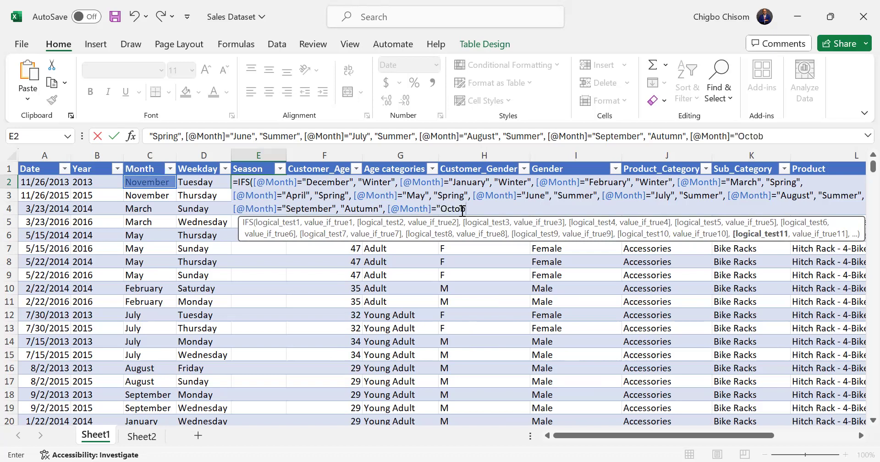
text(er", )
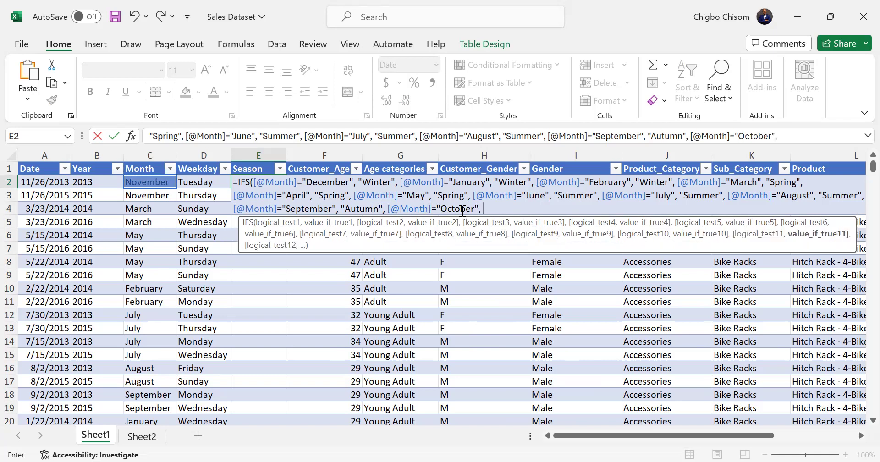
text("Autumn")
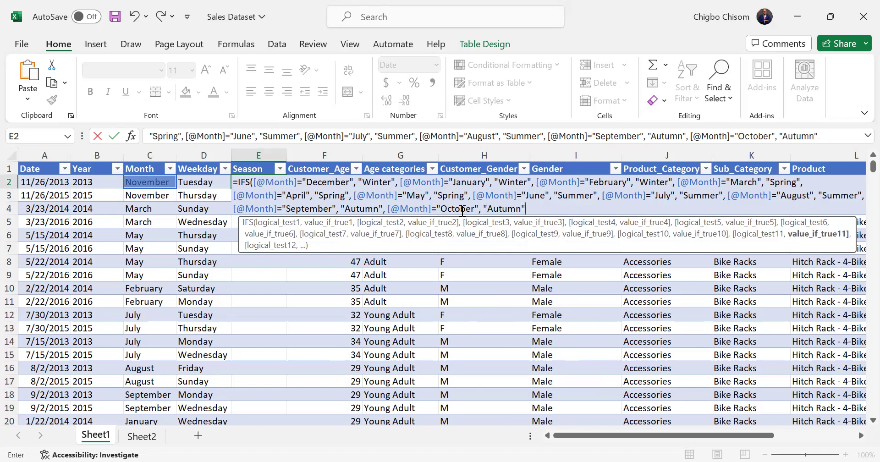
text(,)
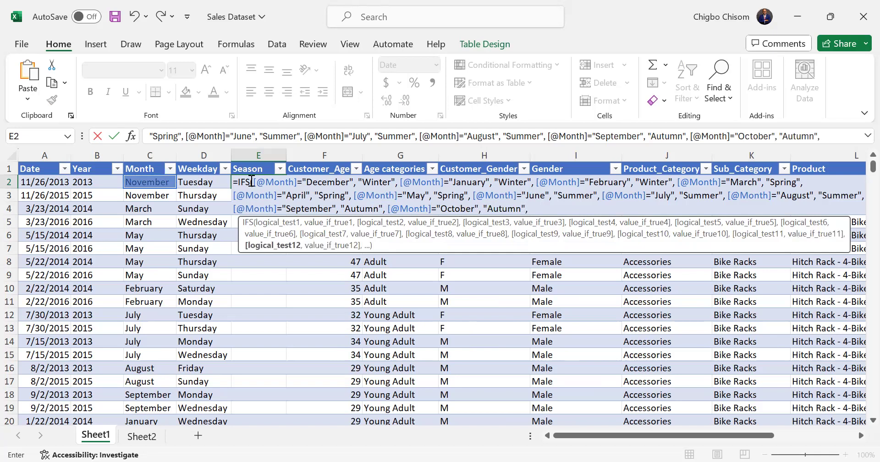
- Add a twelfth condition to the IFS formula returning "Autumn" when Month equals "November", and complete the formula
click(148, 182)
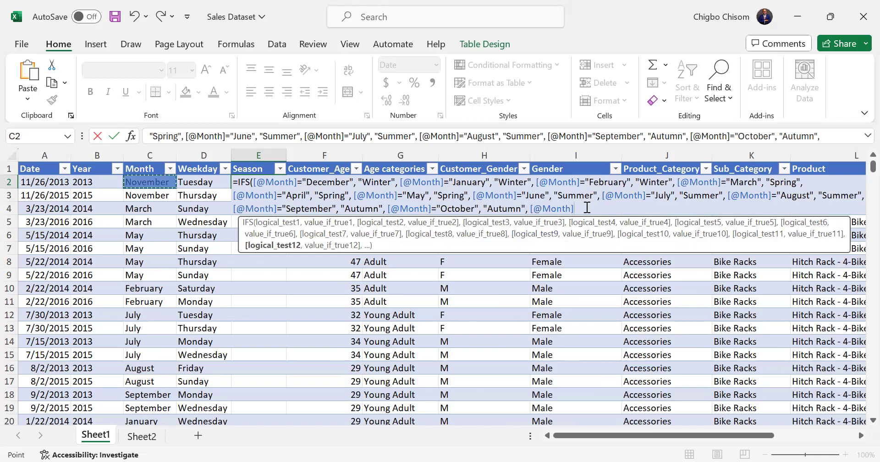
text(=)
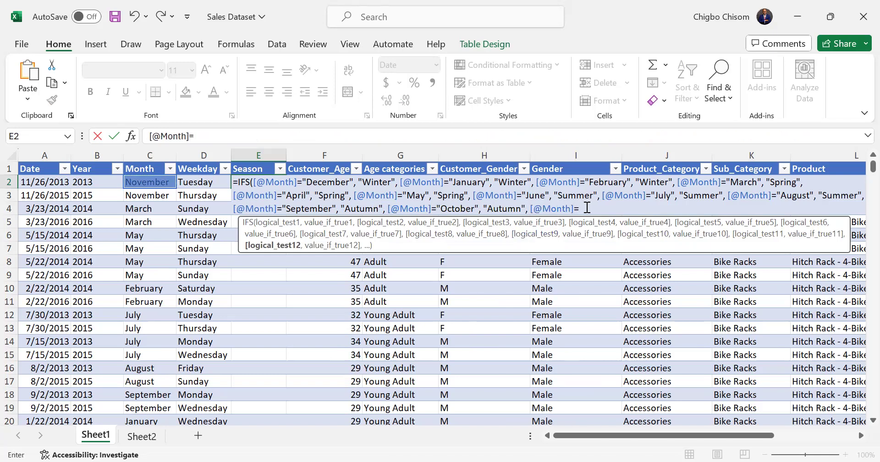
text("Novembe)
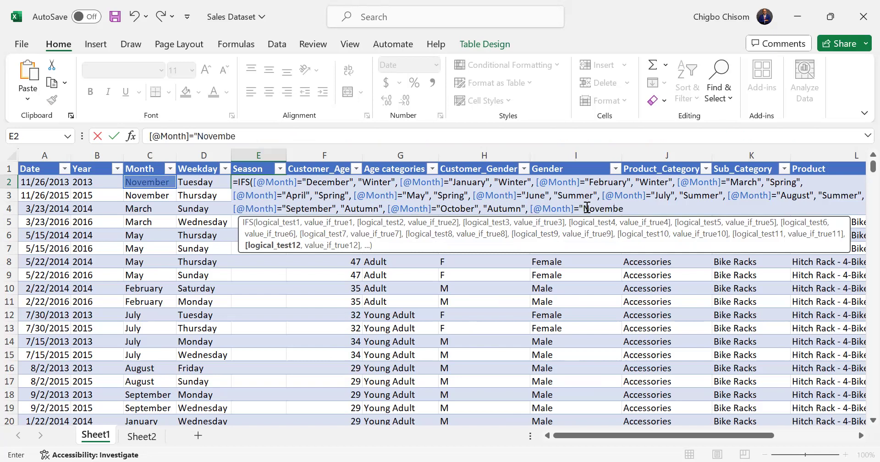
text(r", "Autumn")
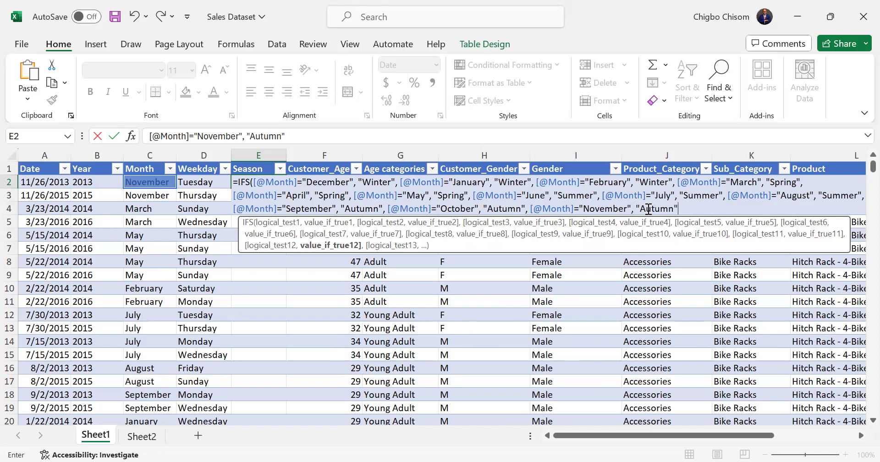
text())
key(Return)
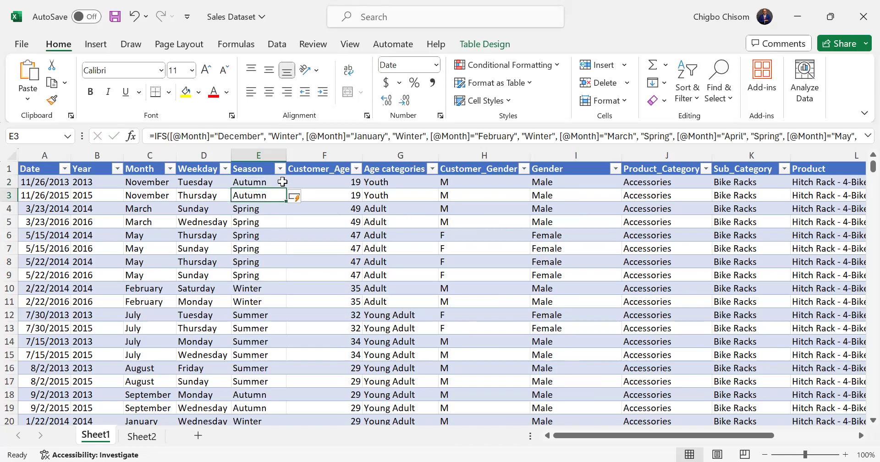
- Examine the Season values down to the table's last row and review the full IFS formula in E2
click(268, 181)
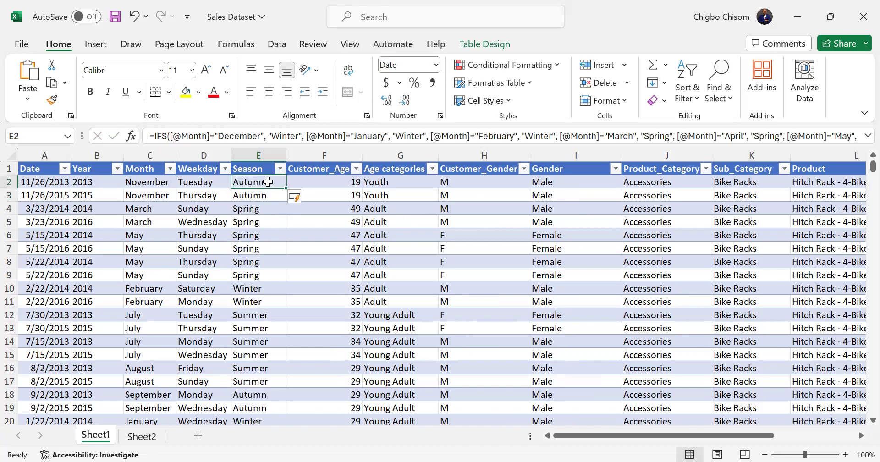
click(331, 136)
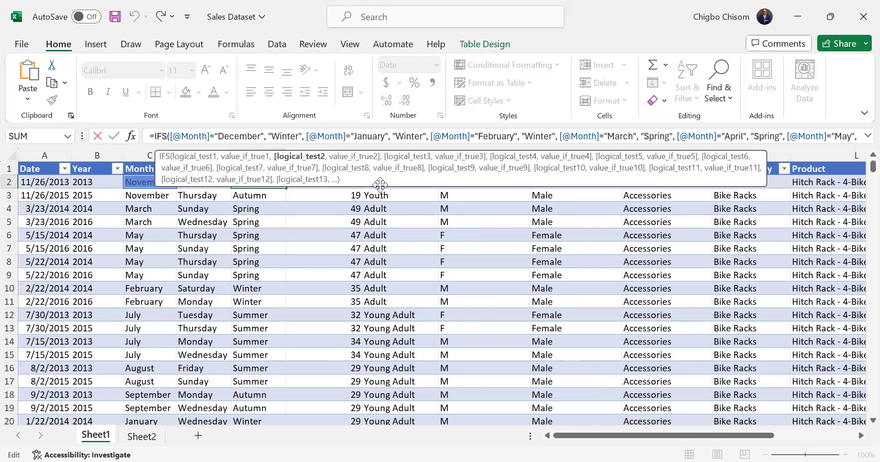
key(Escape)
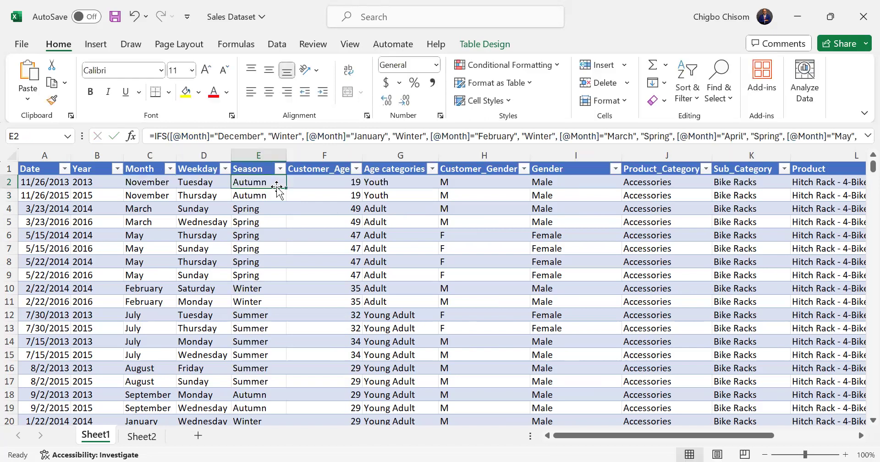
key(ctrl+Down)
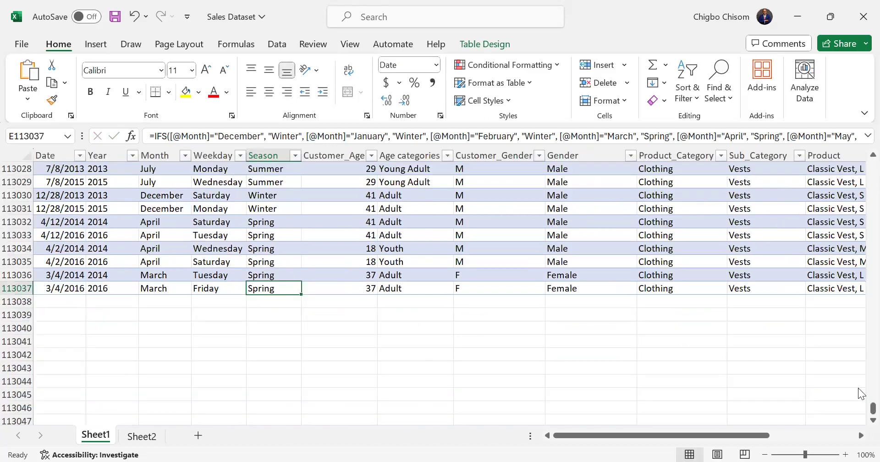
drag(858, 409, 859, 231)
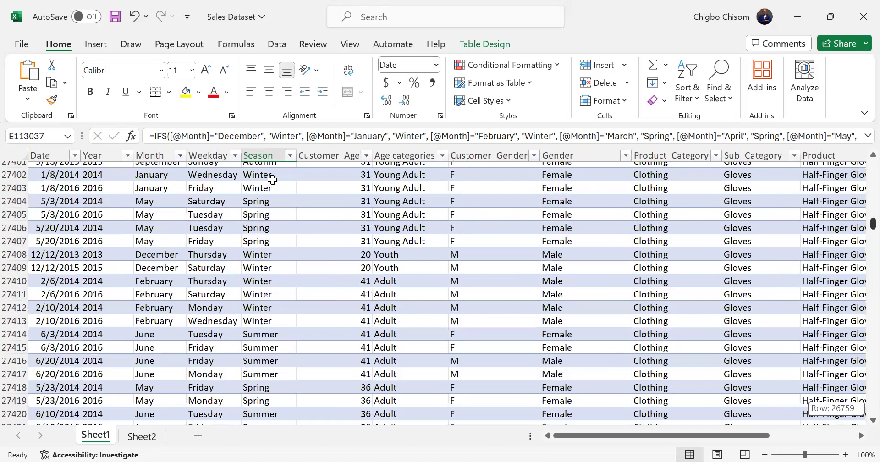
key(ctrl+Up)
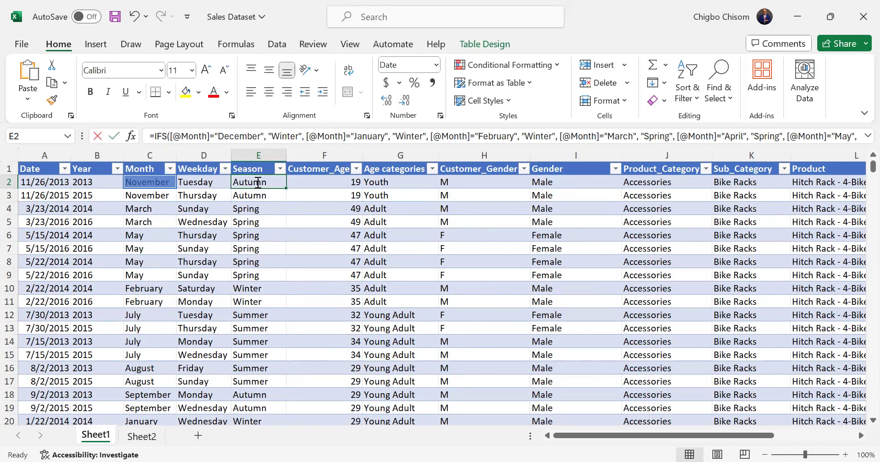
key(F2)
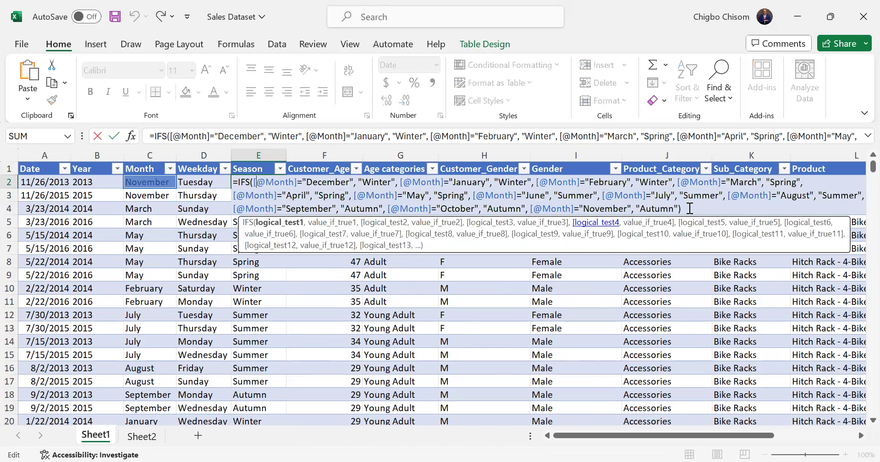
click(690, 209)
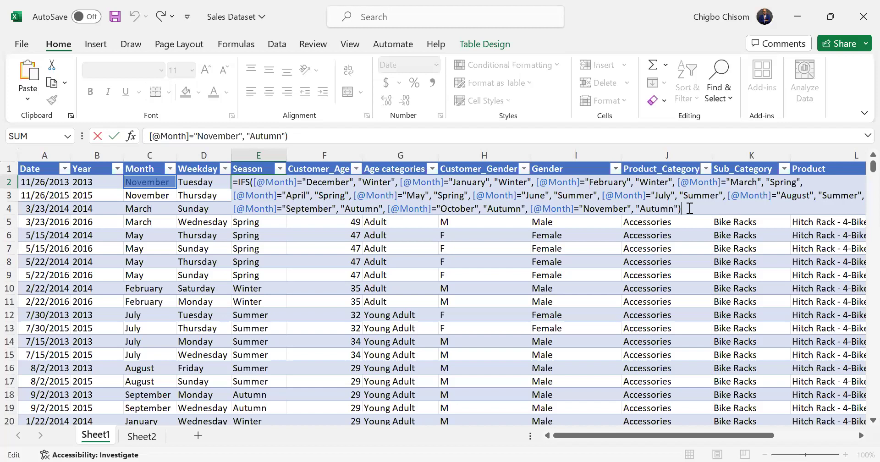
drag(689, 208, 226, 182)
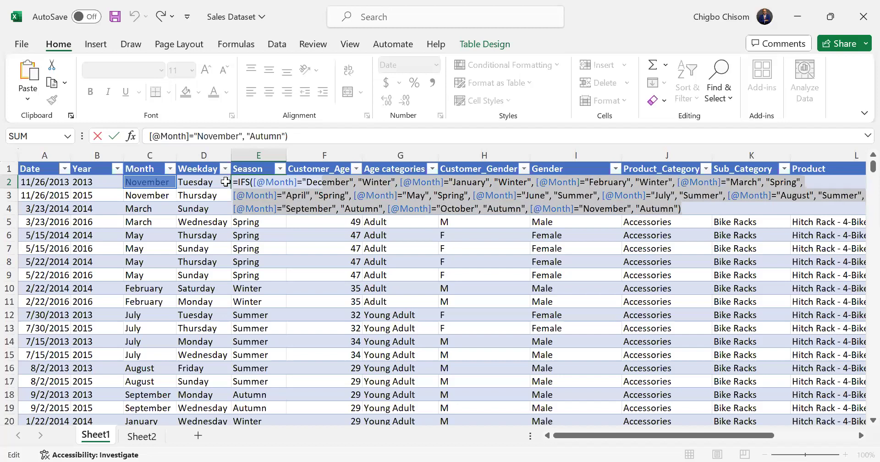
key(alt+Tab)
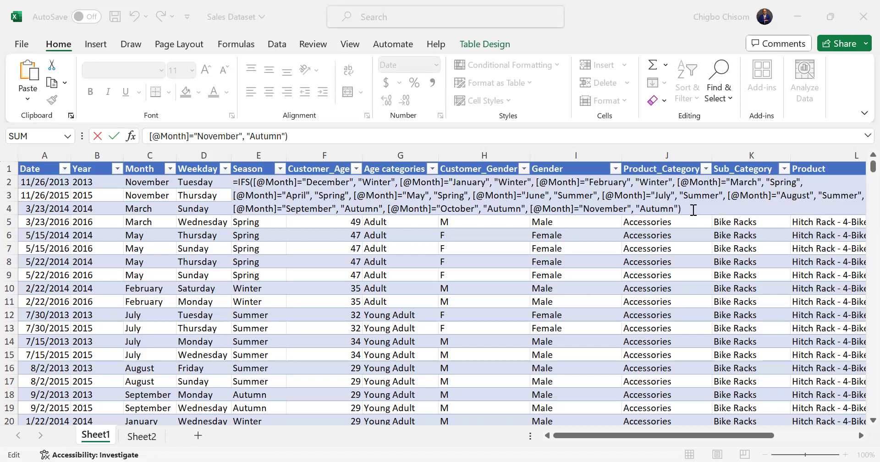
key(Return)
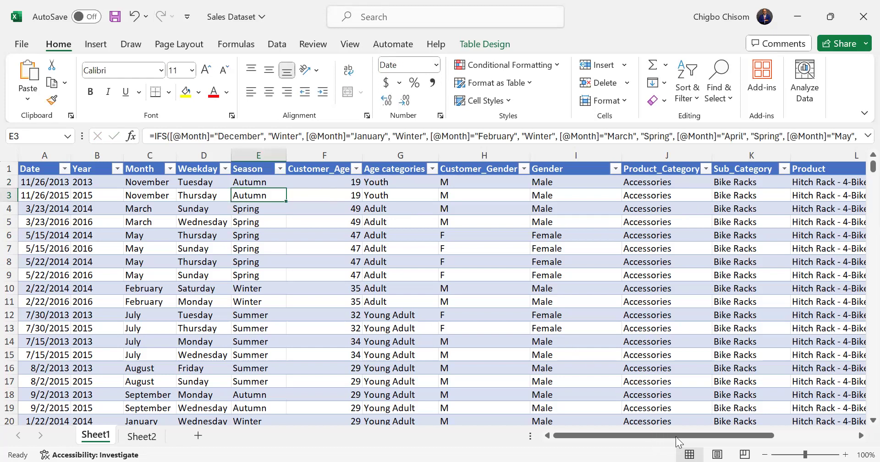
- Consult the questions in the Pivot Table Analysis Exercise image, and add a Revenue column in P1 beside Unit_Price in the Excel sales table
drag(676, 437, 691, 437)
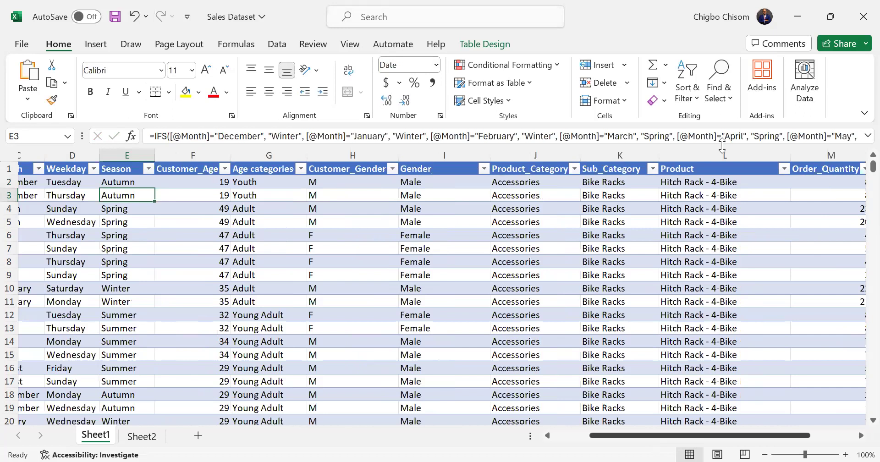
key(ctrl+Up)
key(ctrl+Right)
key(Right)
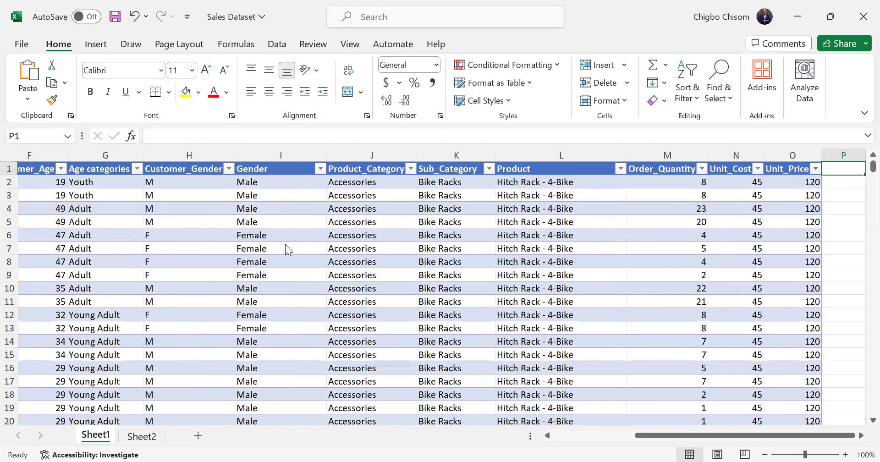
key(alt+Tab)
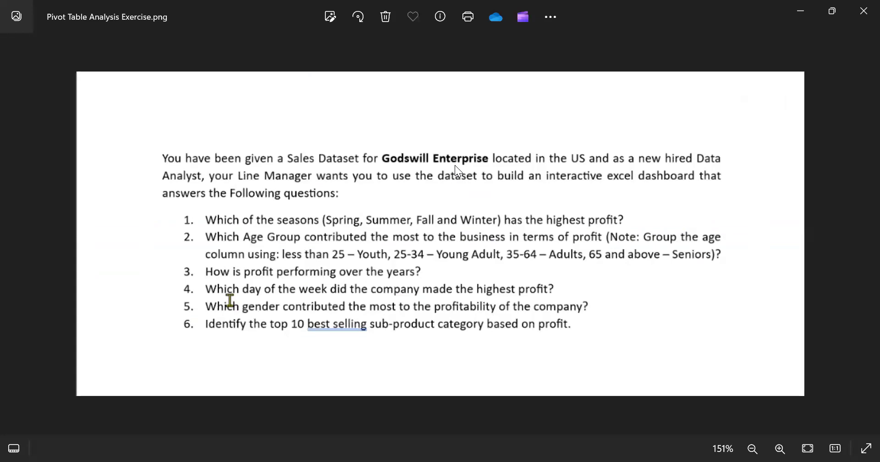
key(alt+Tab)
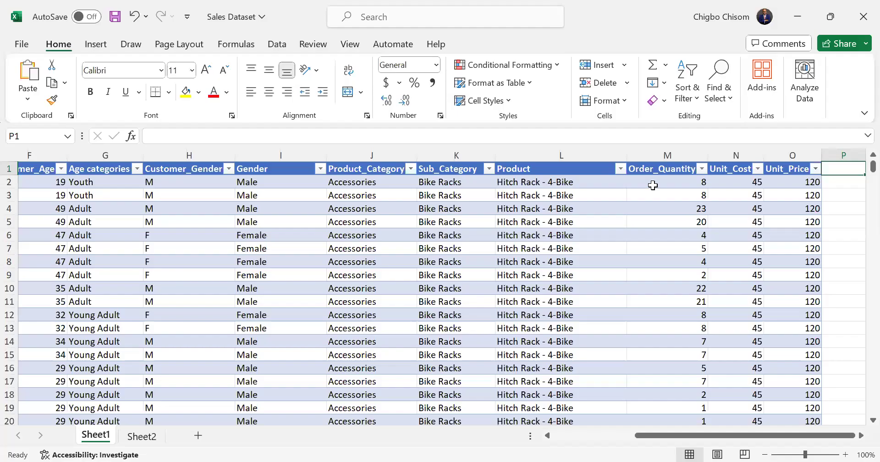
scroll(627, 170, right, 3)
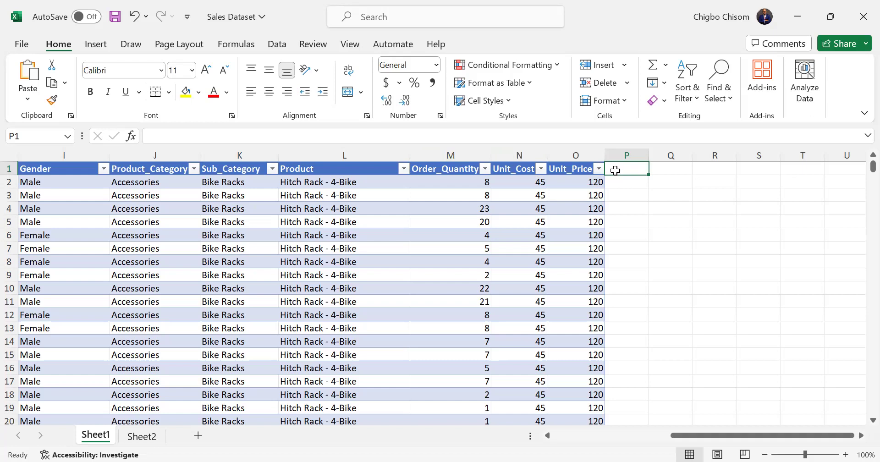
text(Revenue)
key(ctrl+Return)
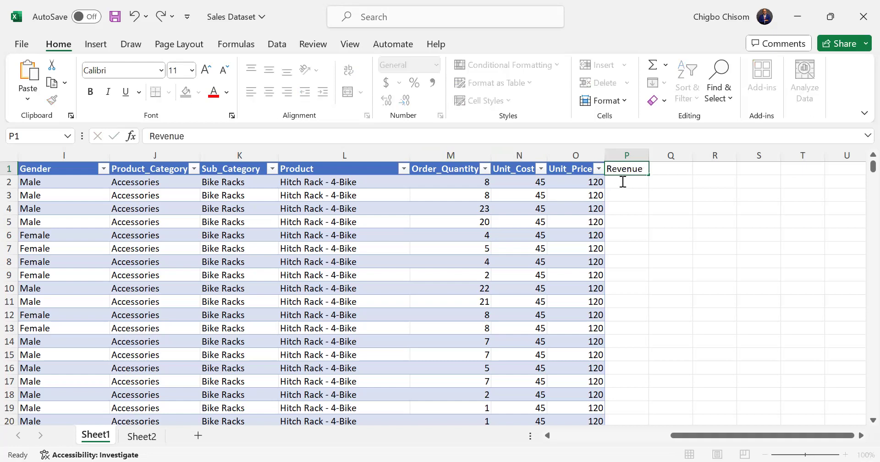
key(Return)
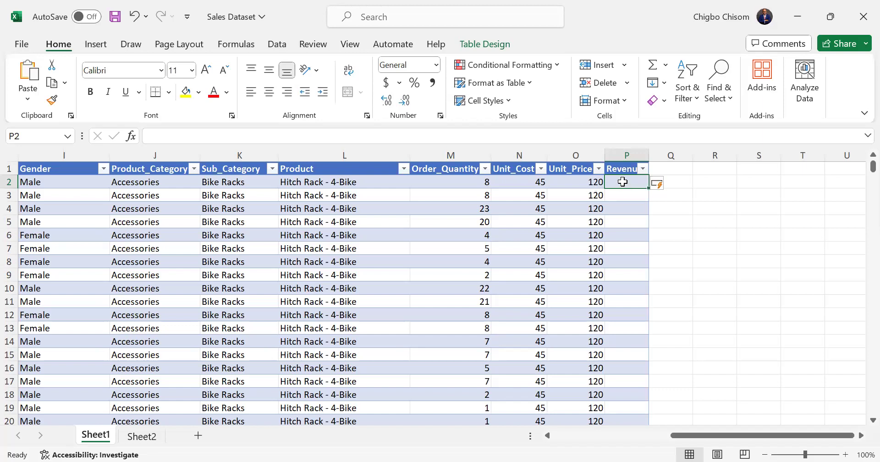
- Fill the Revenue column with a formula multiplying Order_Quantity by Unit_Cost
text(=)
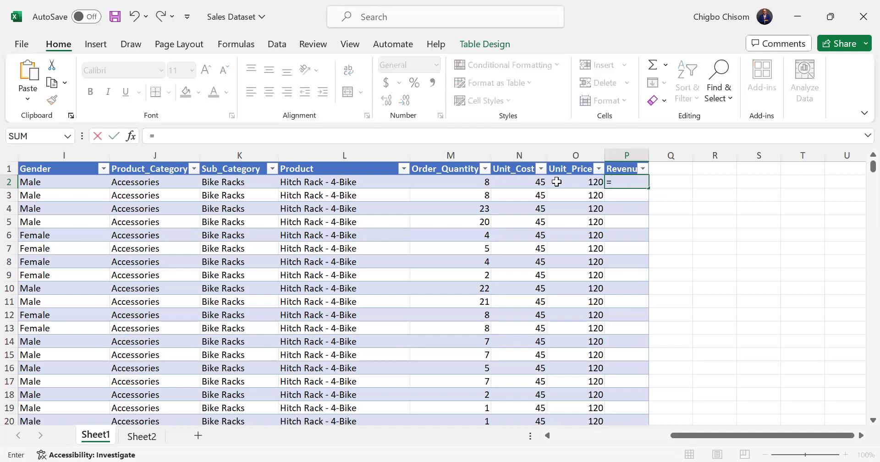
click(453, 182)
text(*)
click(521, 182)
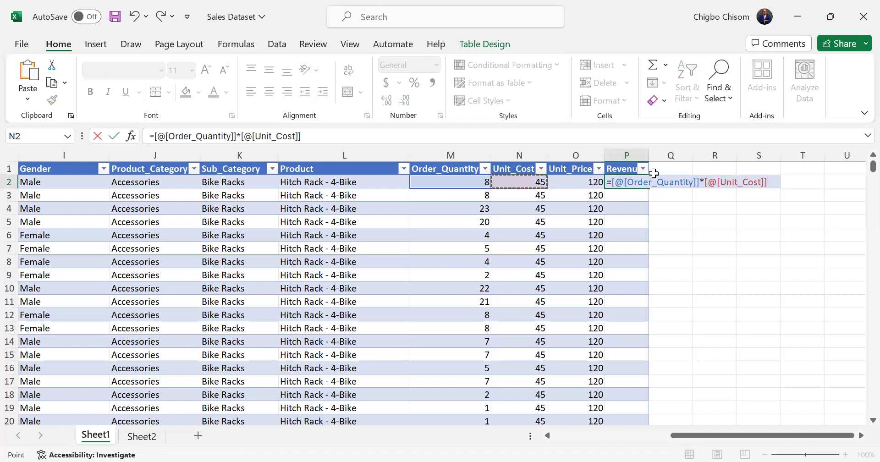
key(Return)
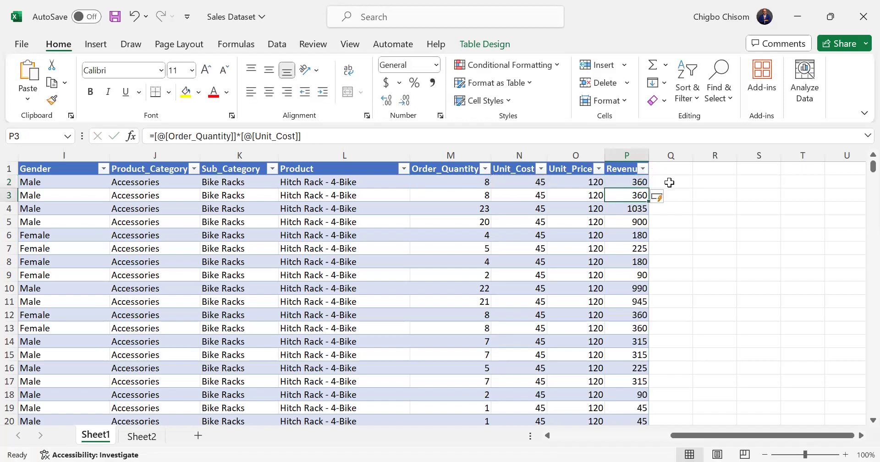
- Add a calculated column in Q, starting from Q2, that multiplies Order_Quantity by Unit_Price
click(666, 174)
click(677, 180)
text(=)
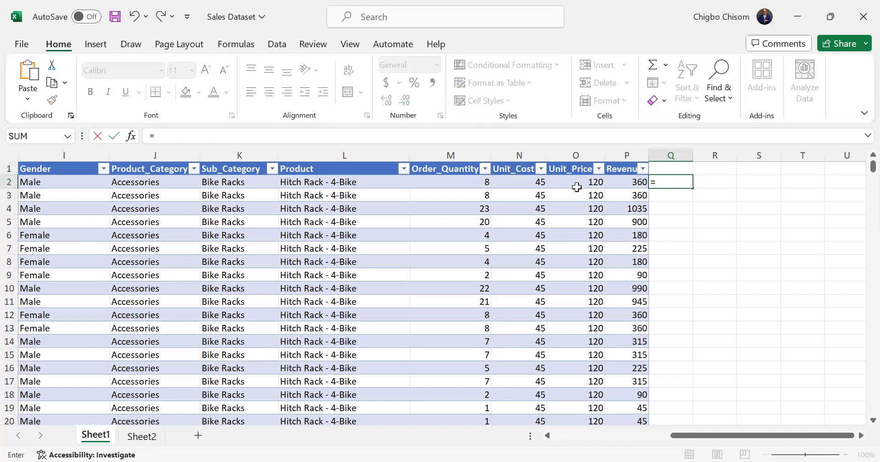
click(477, 182)
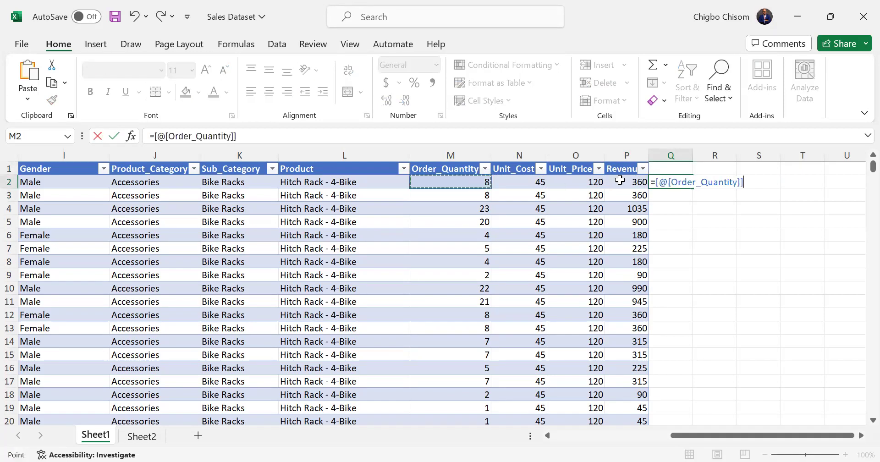
click(568, 181)
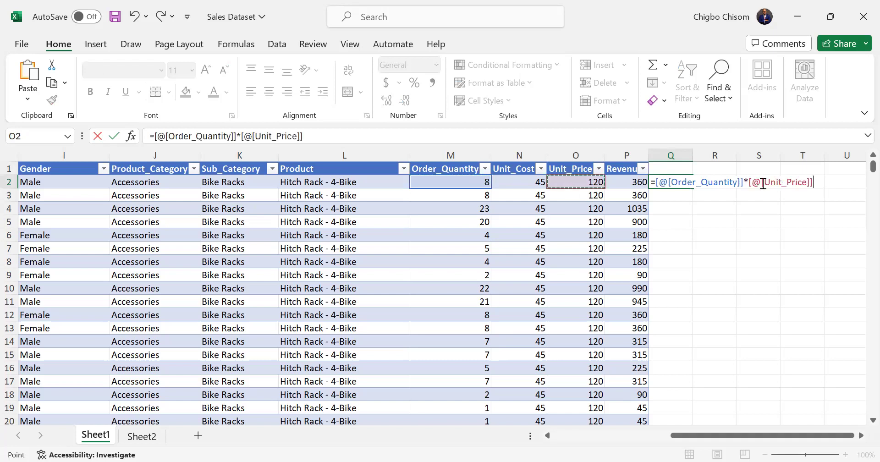
key(Return)
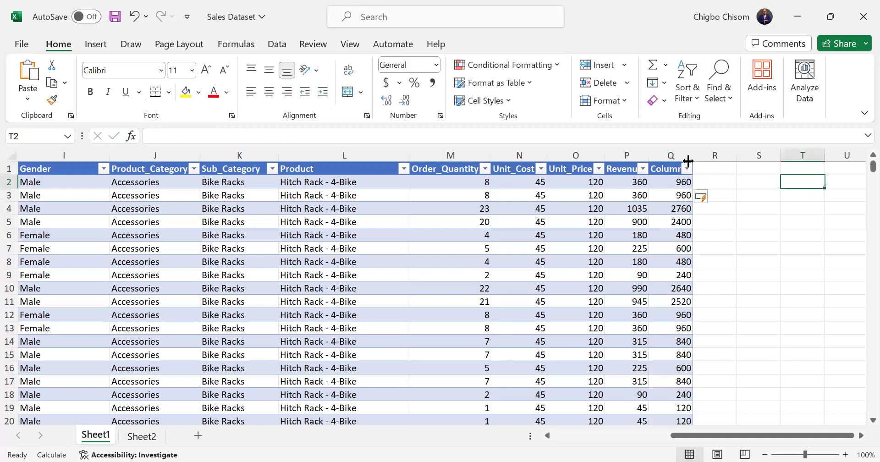
- Rename the header in Q1 as "Gross cost", fit column Q's width to its contents, and select R1
click(666, 168)
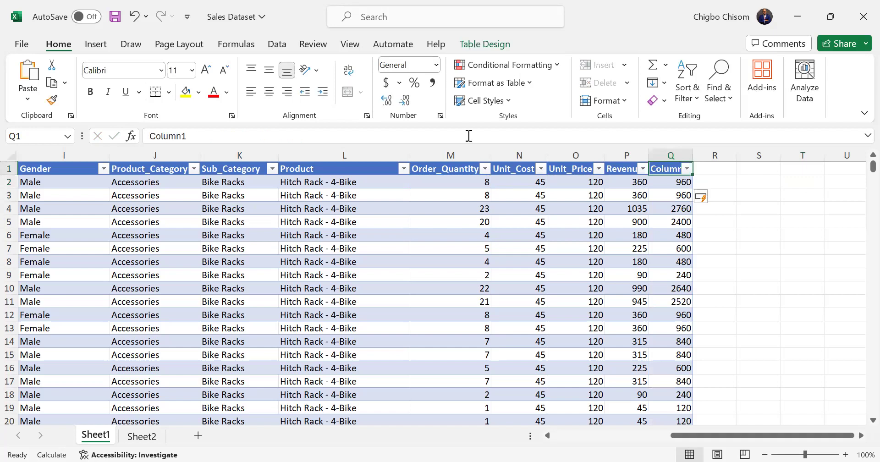
drag(199, 136, 126, 136)
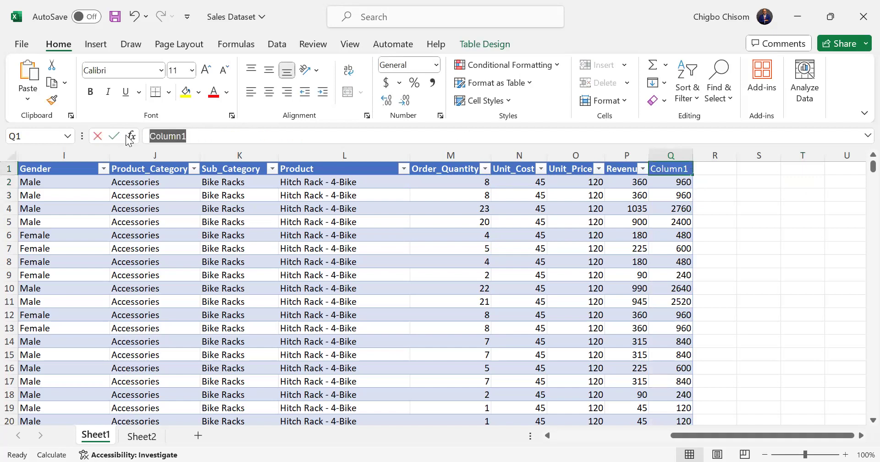
text(Total)
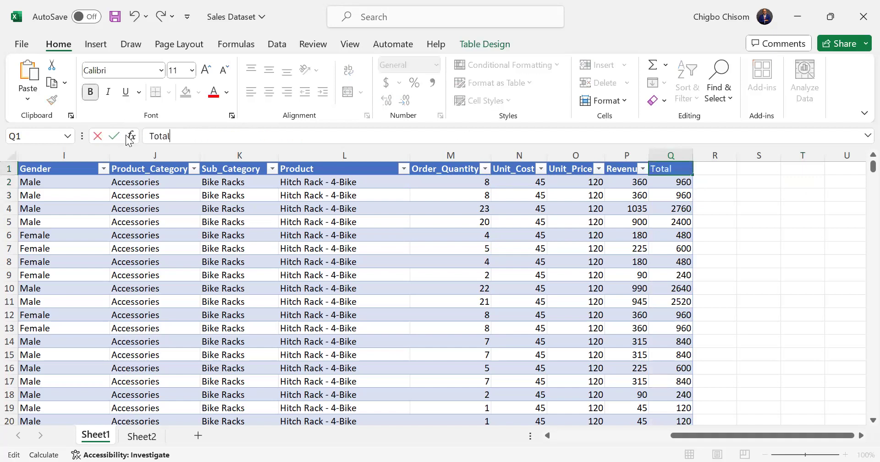
key(BackSpace)
key(BackSpace)
key(BackSpace)
key(BackSpace)
key(BackSpace)
text(Gross cost)
key(Return)
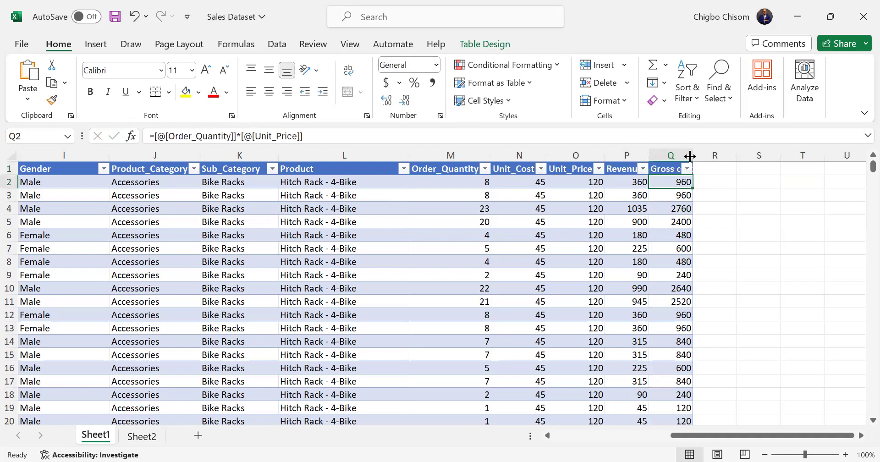
double_click(692, 155)
click(720, 167)
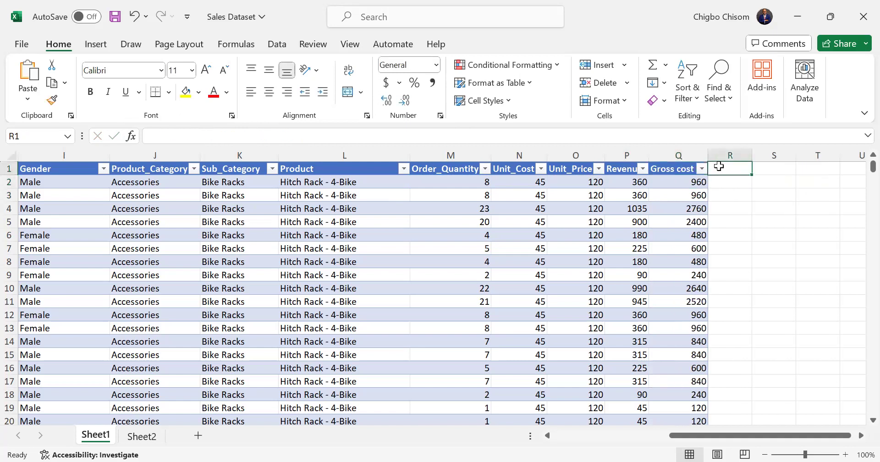
- Add a Profit column in R1 and fill it with a formula subtracting Revenue from Gross cost
text(Profit)
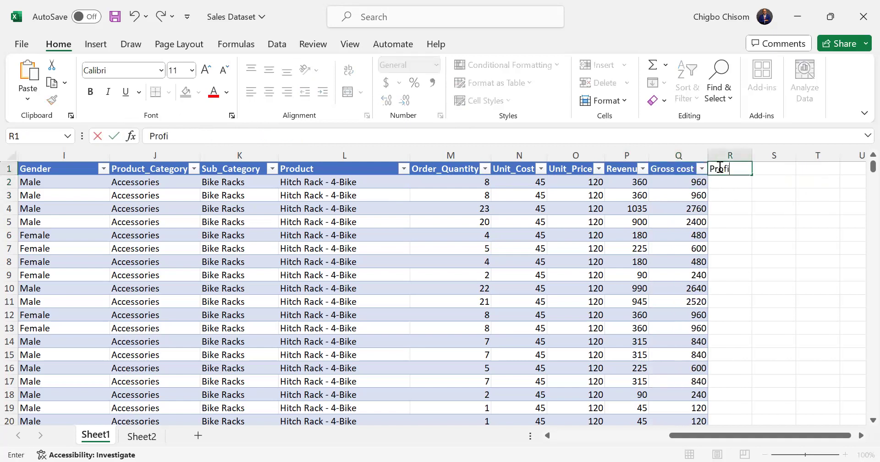
key(ctrl+Return)
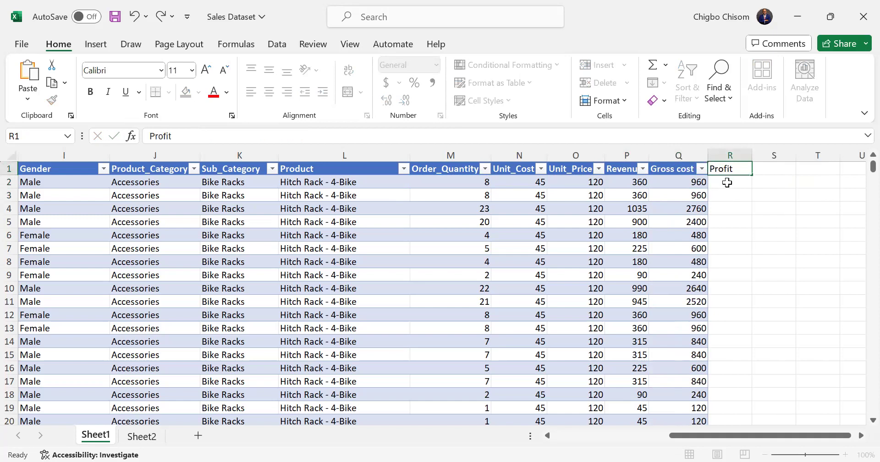
click(726, 182)
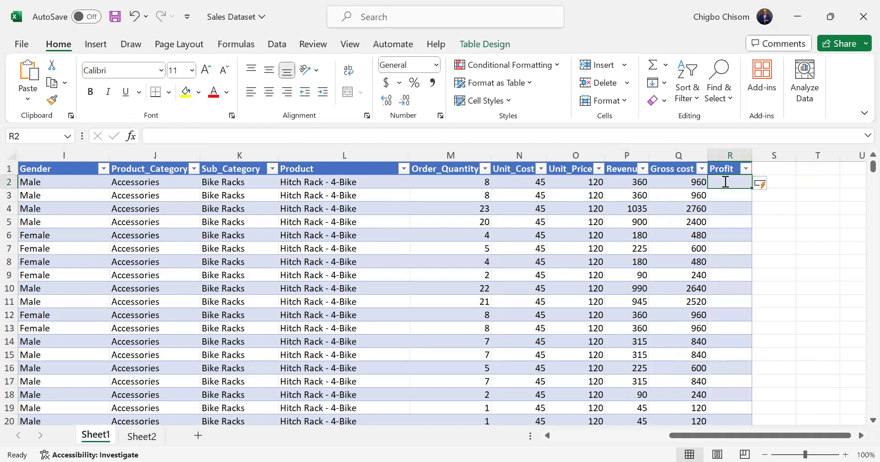
text(=)
click(681, 181)
text(-)
click(632, 182)
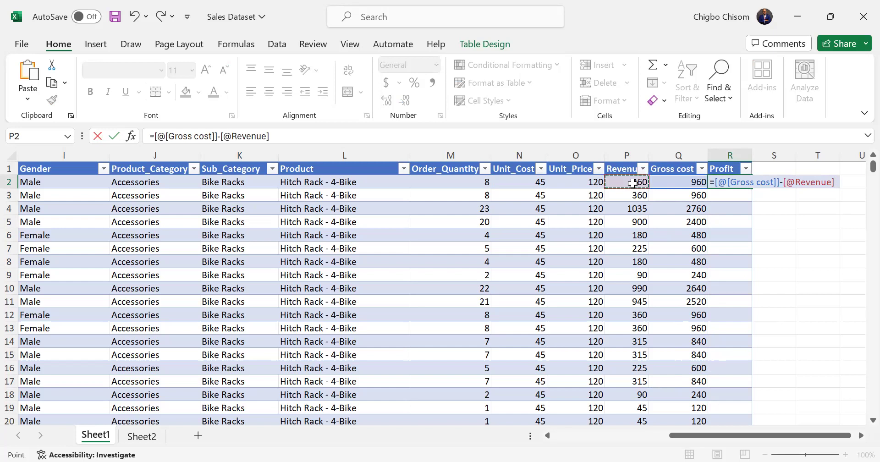
key(Return)
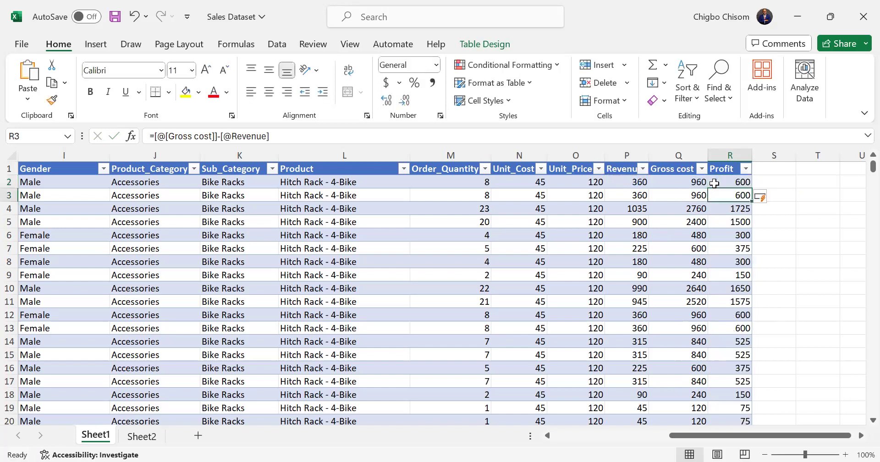
click(714, 183)
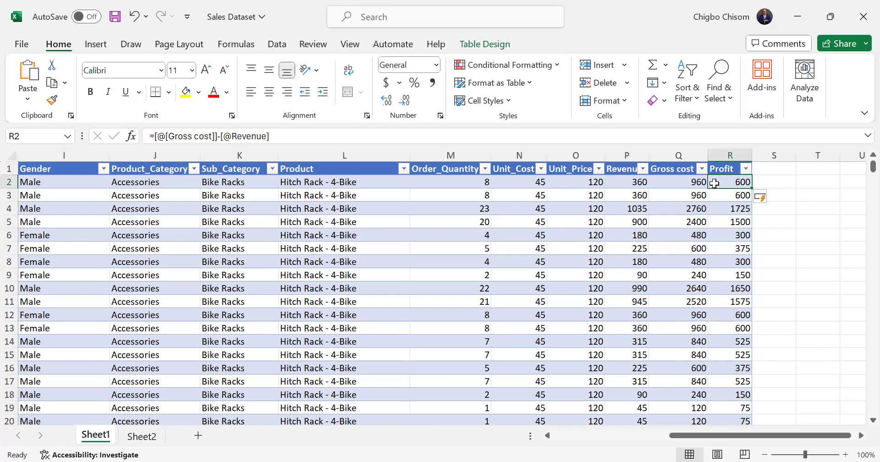
- Review the age and season groupings on Sheet2 and the formulas in Sheet1's Season and Age categories columns
key(alt+Tab)
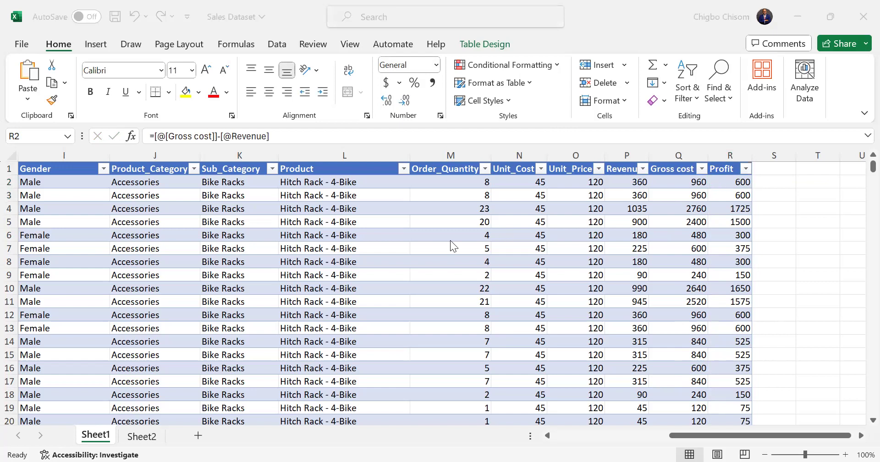
drag(676, 439, 742, 421)
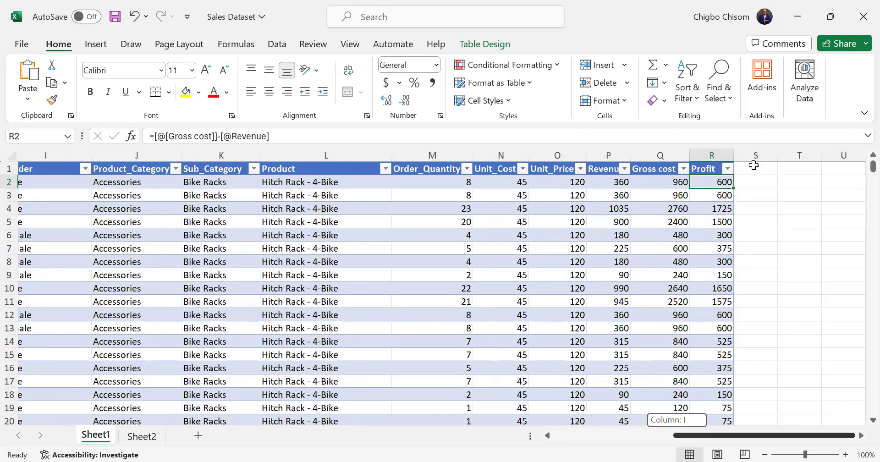
drag(753, 165, 754, 166)
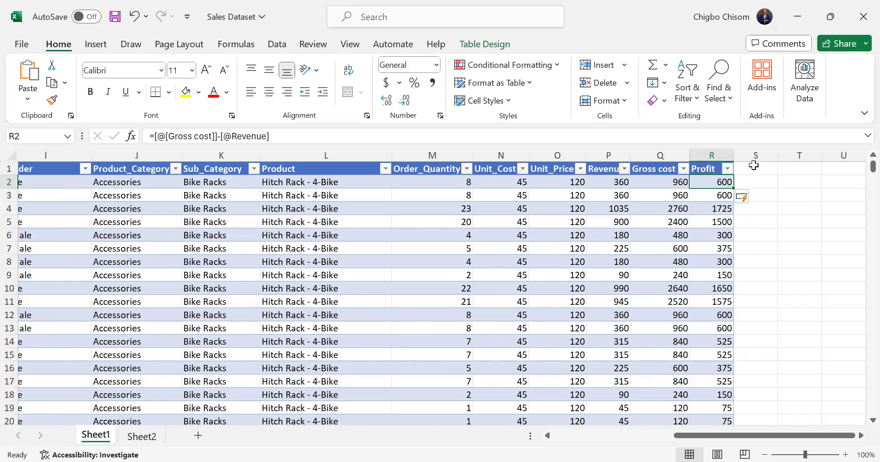
click(144, 439)
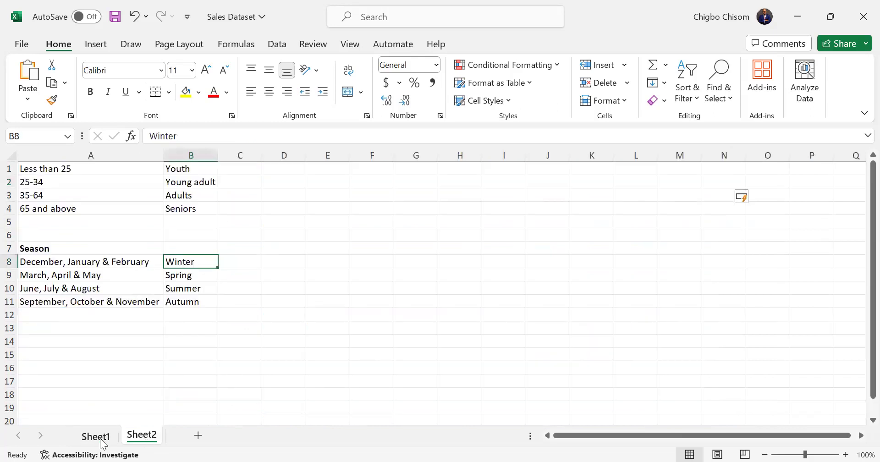
click(100, 440)
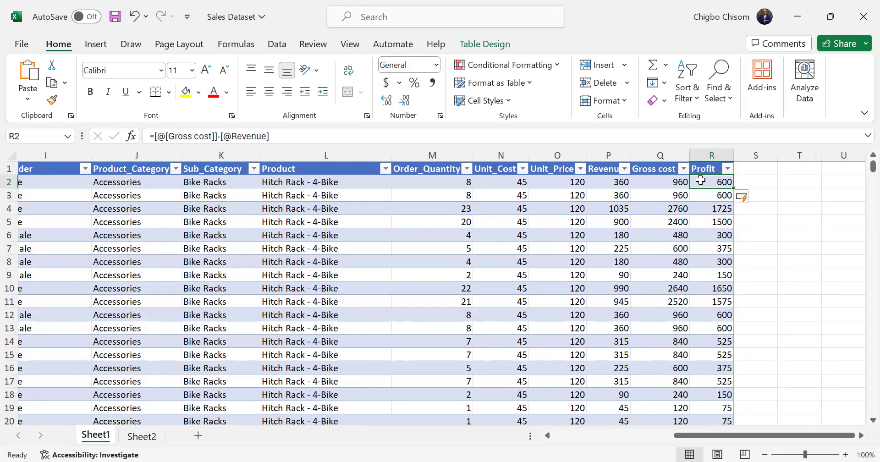
drag(806, 434, 610, 438)
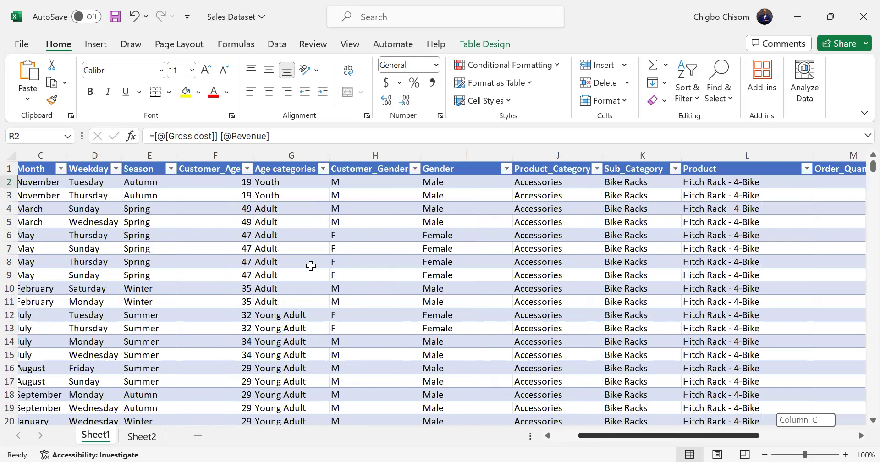
scroll(311, 266, left, 2)
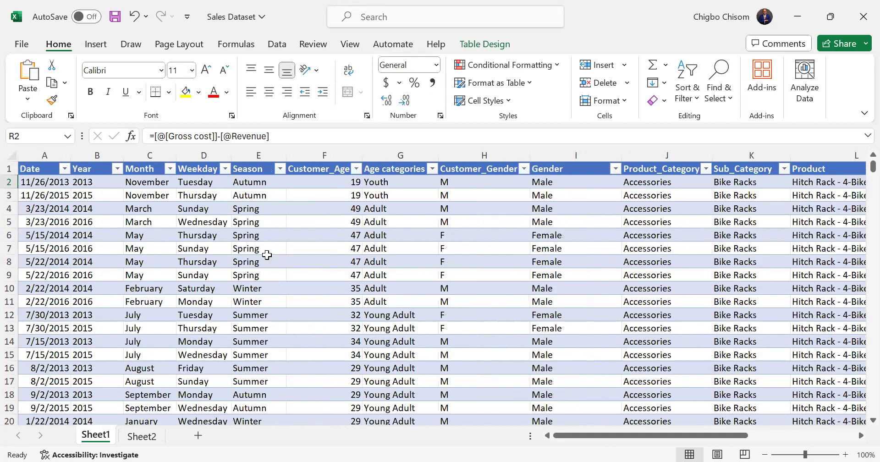
click(251, 248)
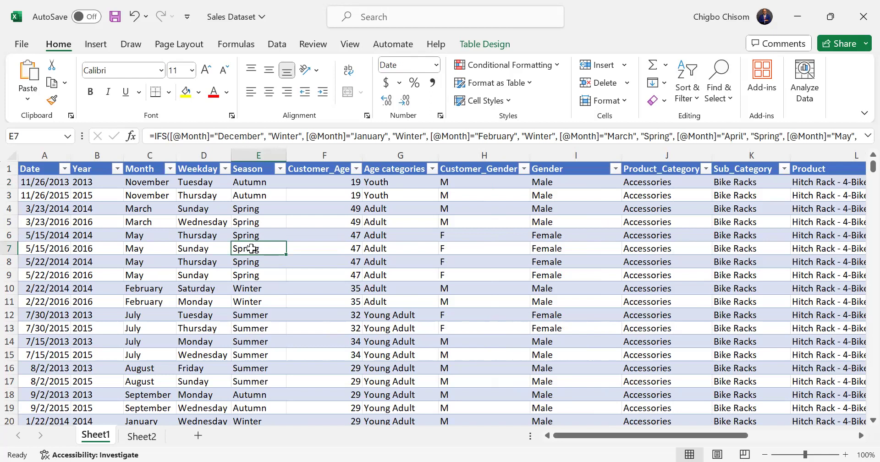
click(311, 252)
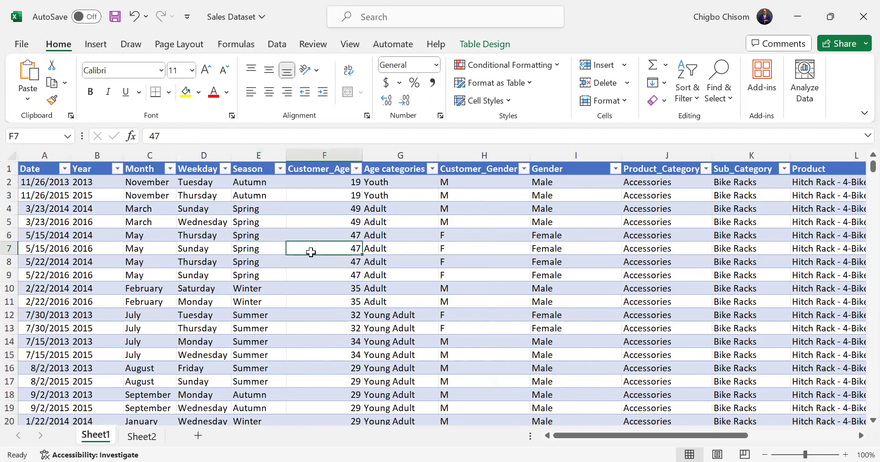
click(387, 254)
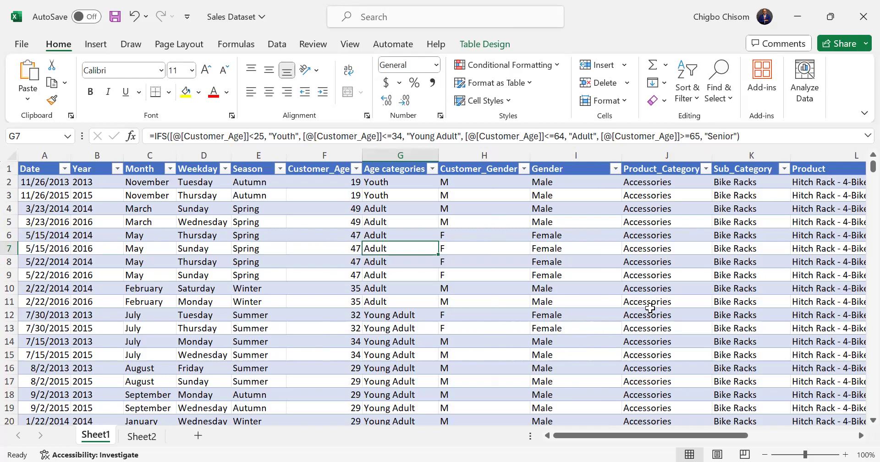
- Check the sales table's columns from Date through Profit against the questions in the Pivot Table Analysis Exercise image
drag(632, 435, 721, 435)
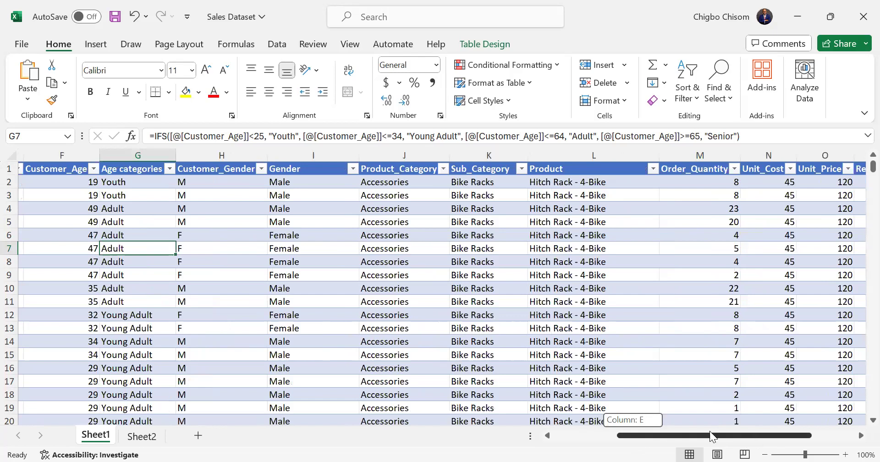
drag(598, 421, 555, 420)
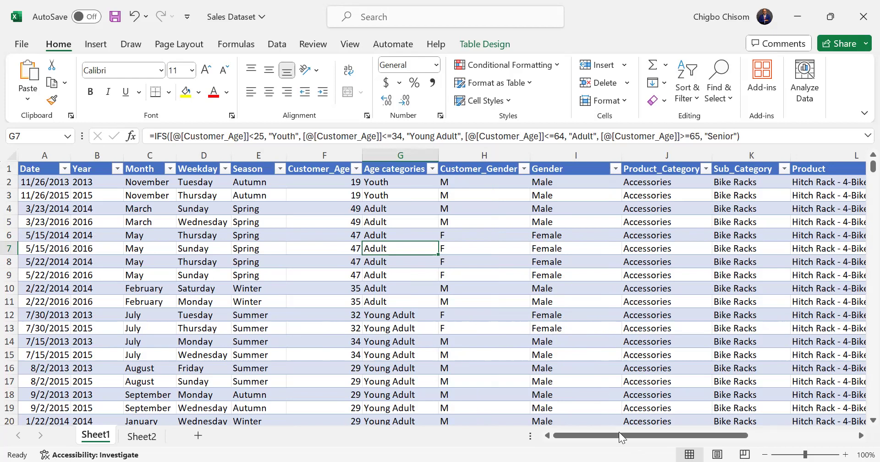
drag(620, 434, 750, 445)
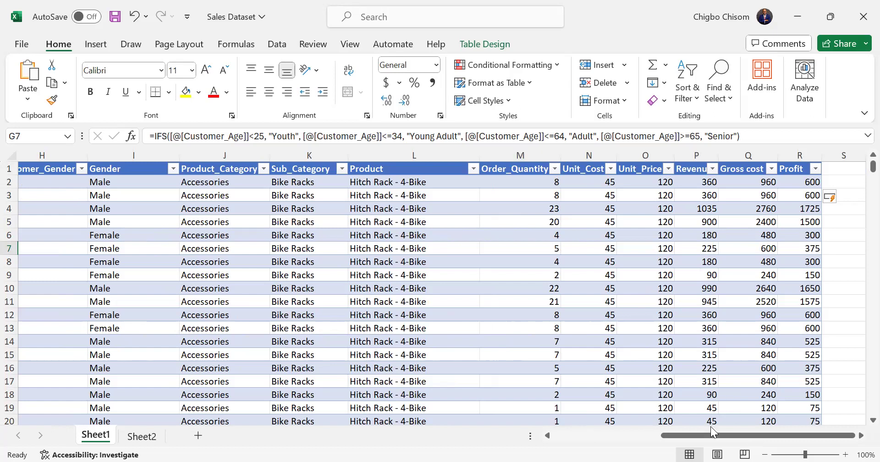
drag(710, 431, 755, 435)
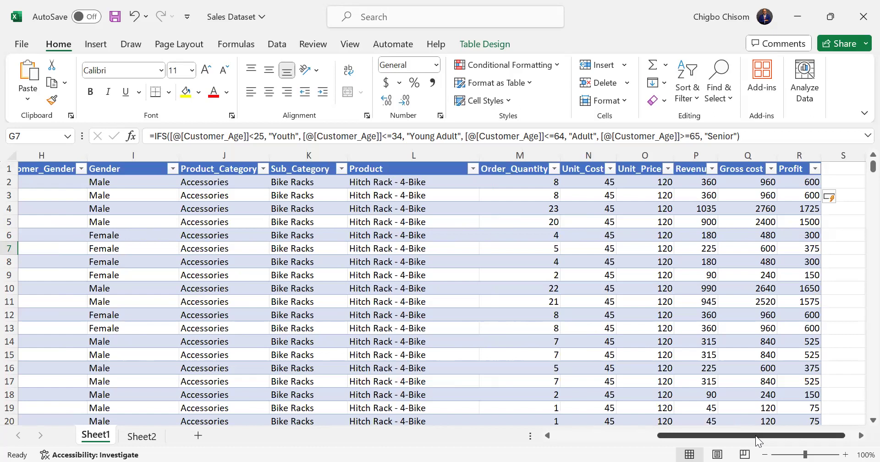
drag(736, 437, 713, 439)
drag(574, 439, 421, 276)
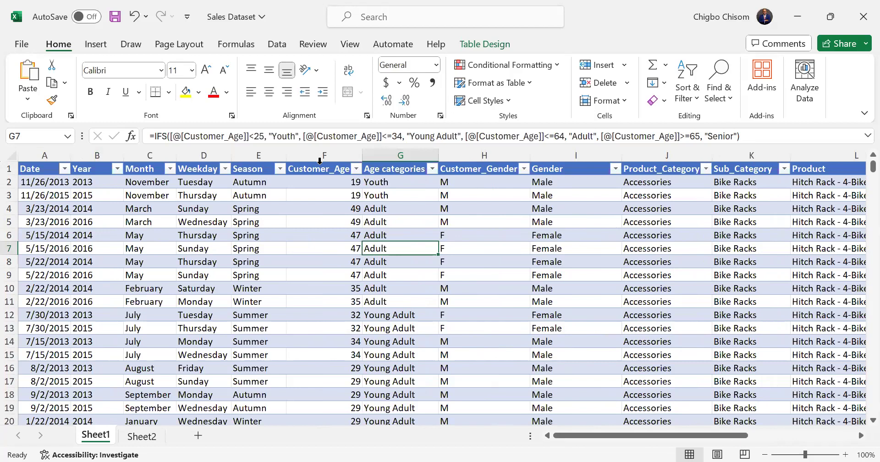
key(alt+Tab)
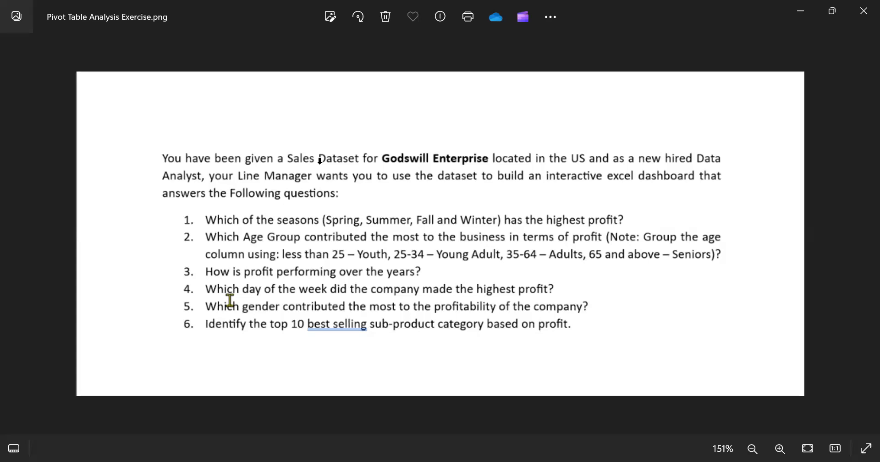
key(alt+Tab)
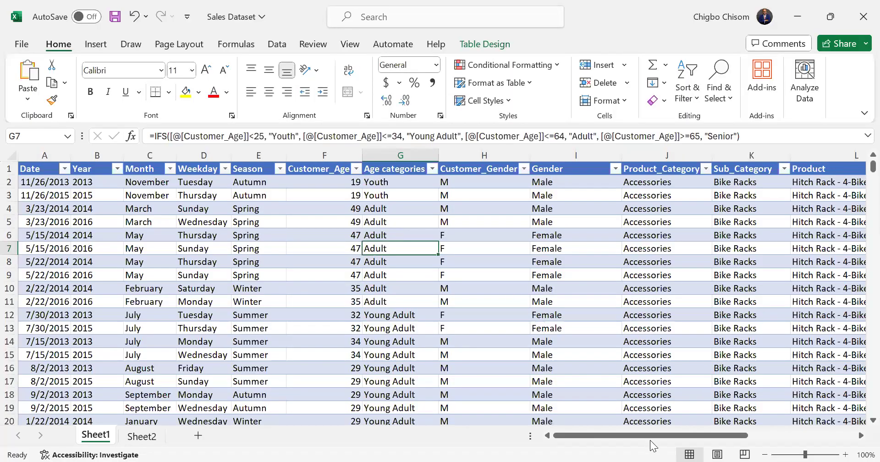
click(782, 433)
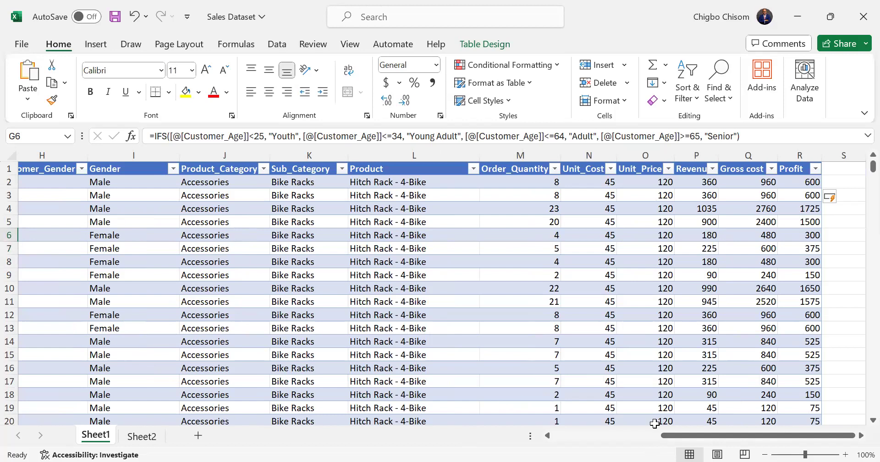
drag(671, 430, 547, 436)
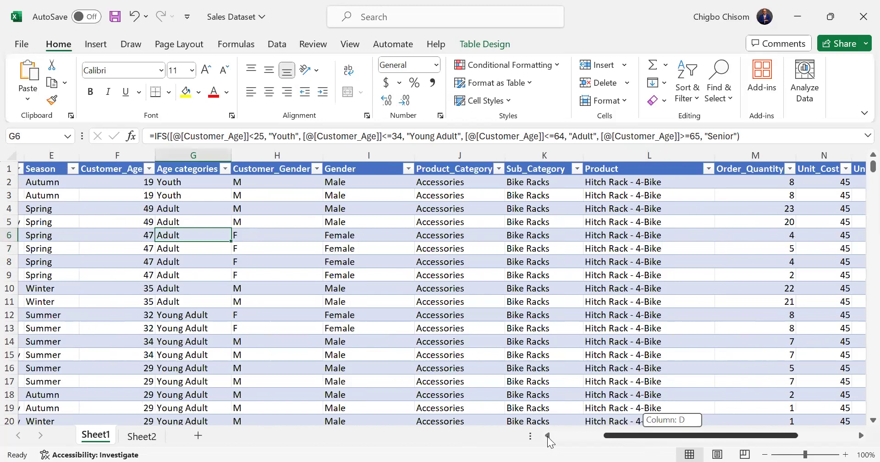
drag(547, 437, 545, 439)
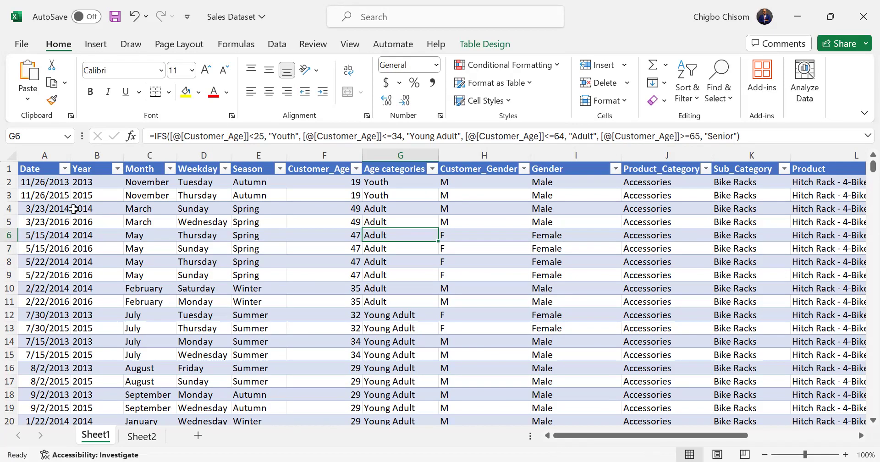
- Delete Sheet2 permanently from the Sales Dataset workbook
click(142, 436)
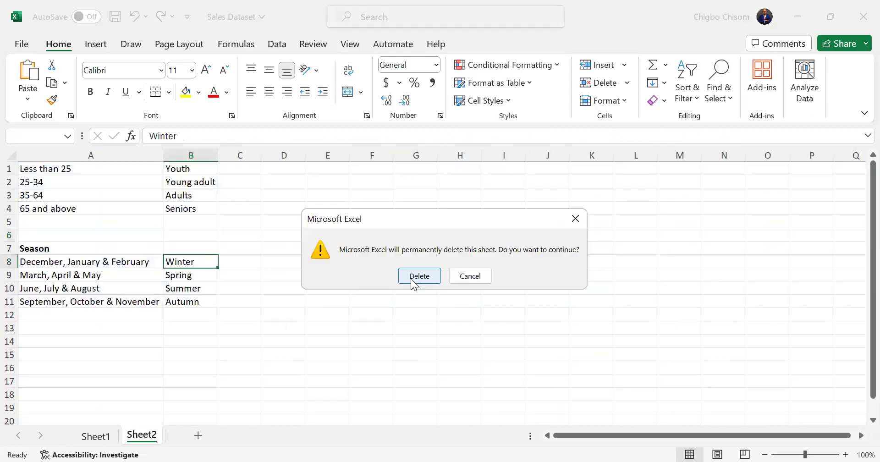
click(415, 277)
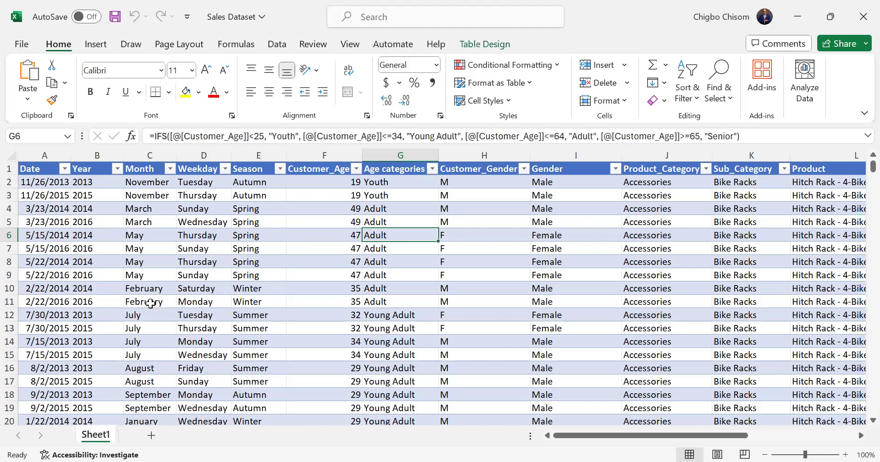
- Insert a PivotChart with a PivotTable from the Sales_Dataset table on a new worksheet
click(150, 303)
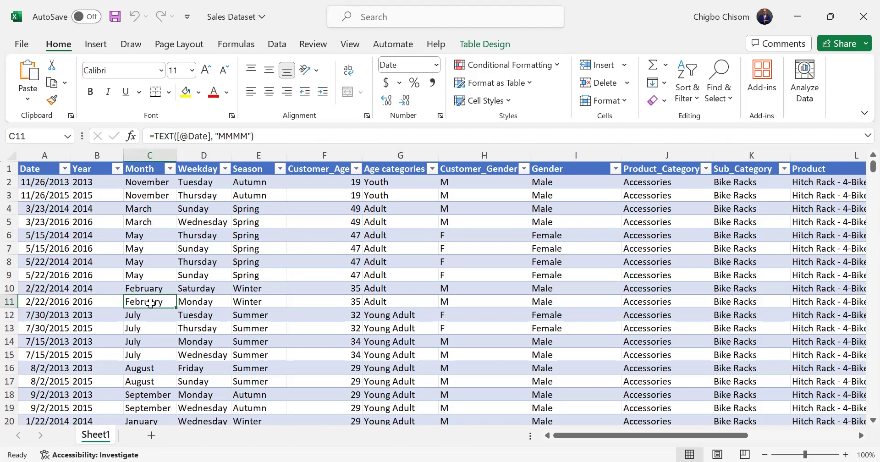
scroll(151, 303, right, 5)
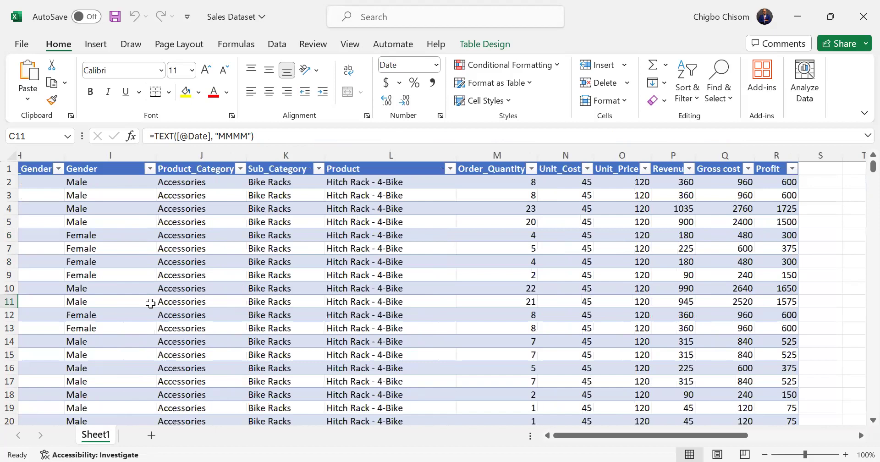
scroll(151, 304, left, 3)
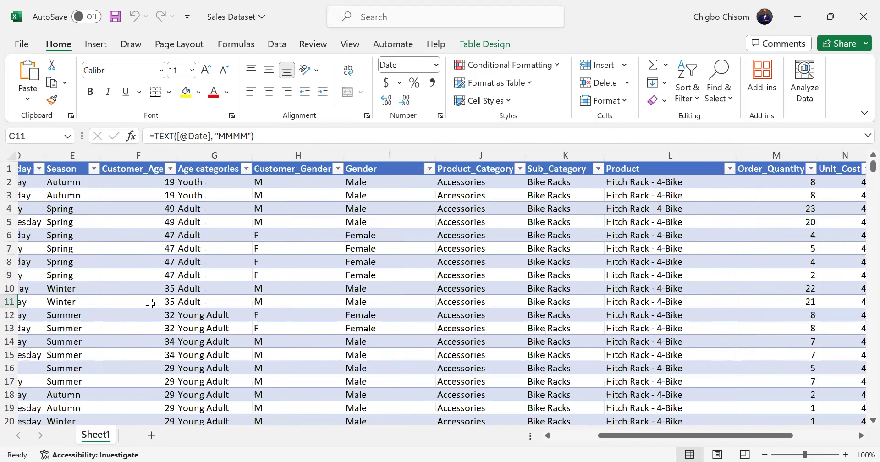
scroll(150, 304, left, 3)
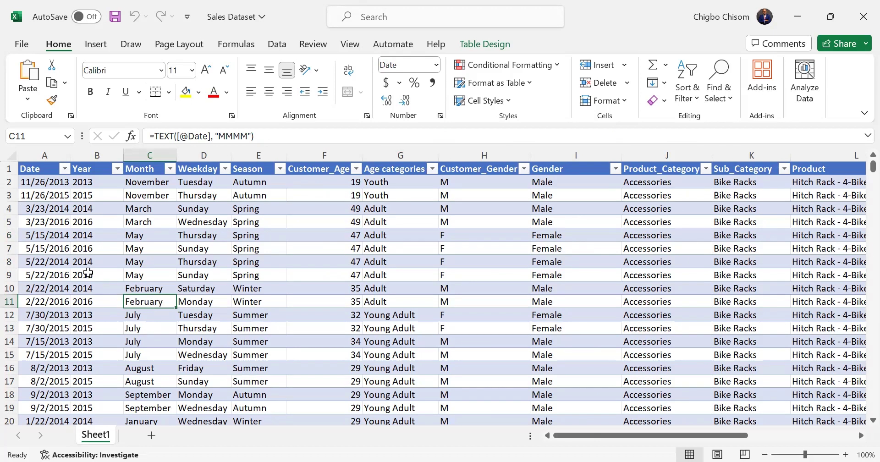
click(131, 264)
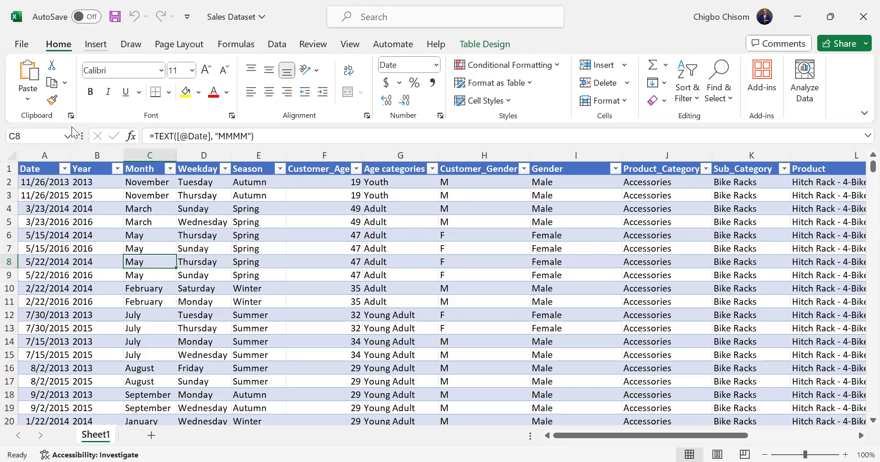
click(96, 44)
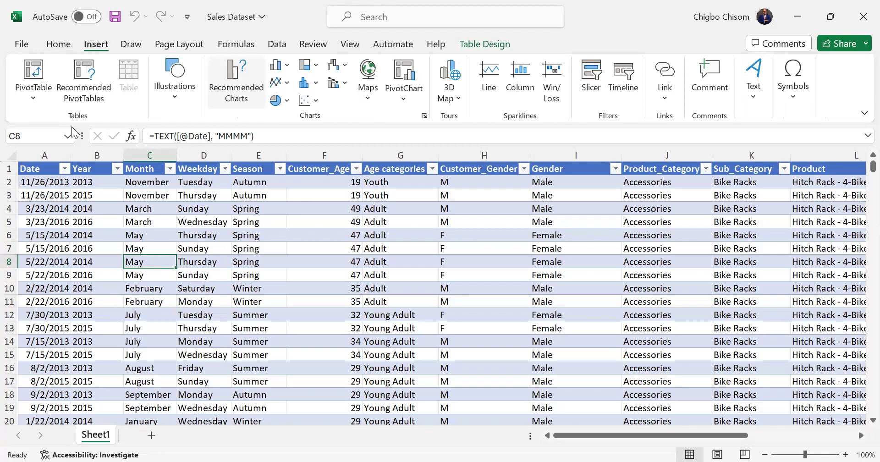
click(398, 88)
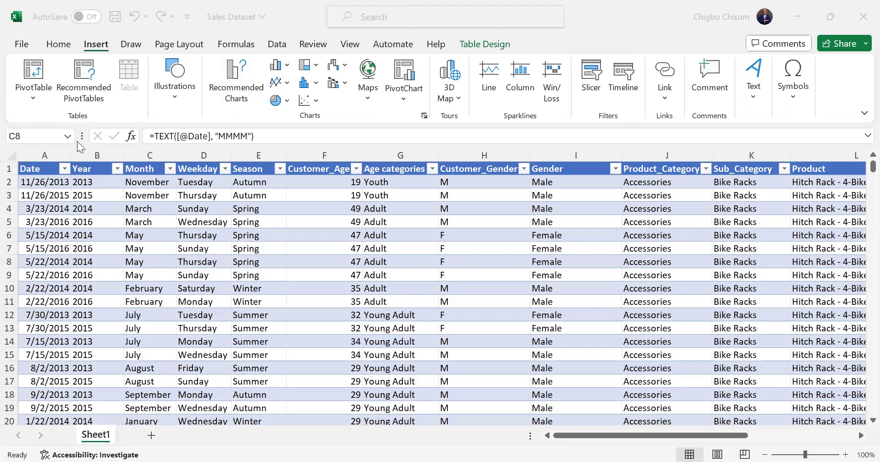
click(33, 98)
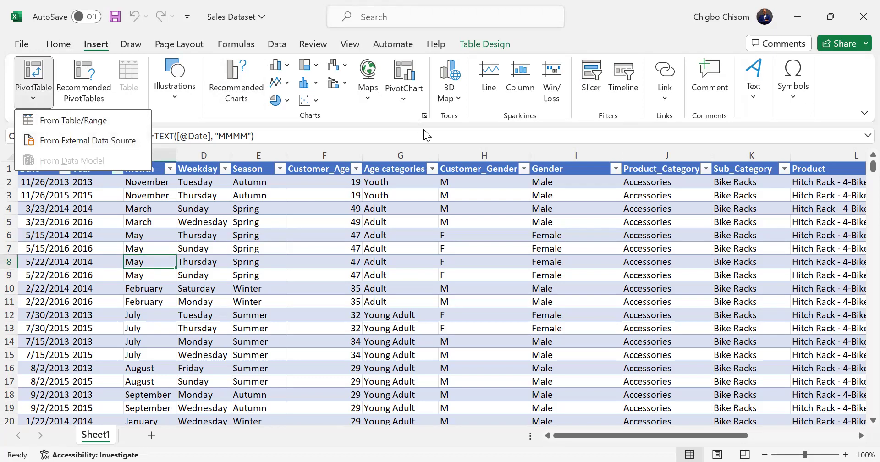
click(402, 98)
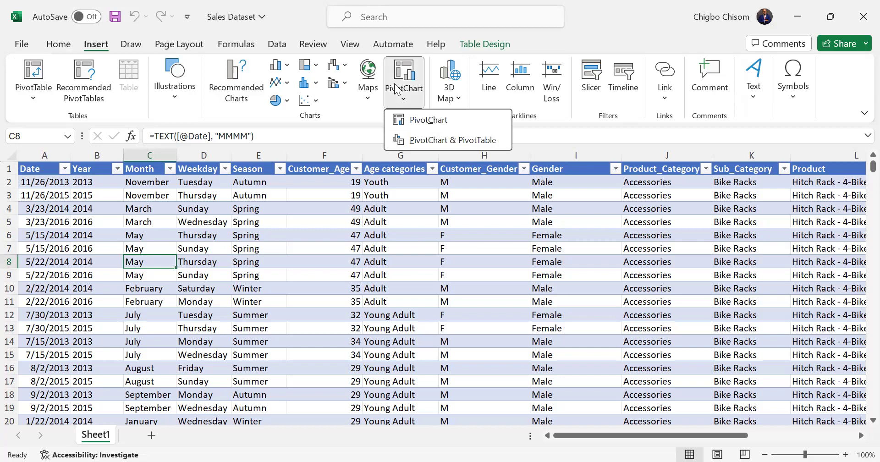
click(429, 136)
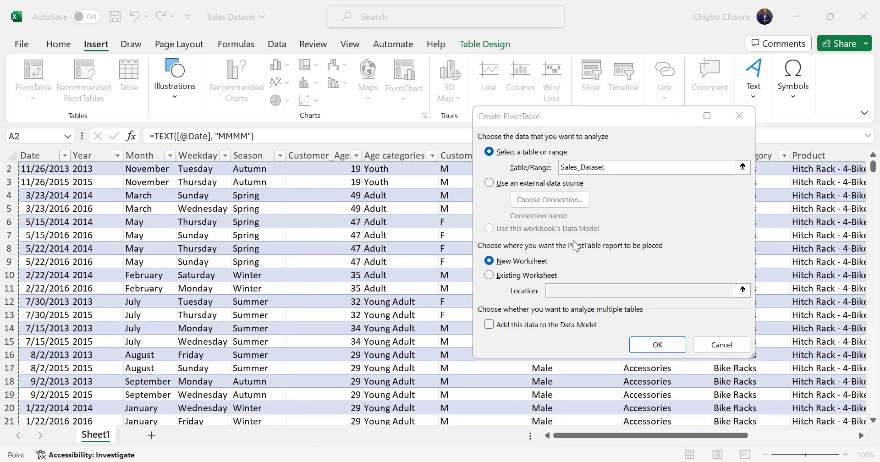
click(644, 349)
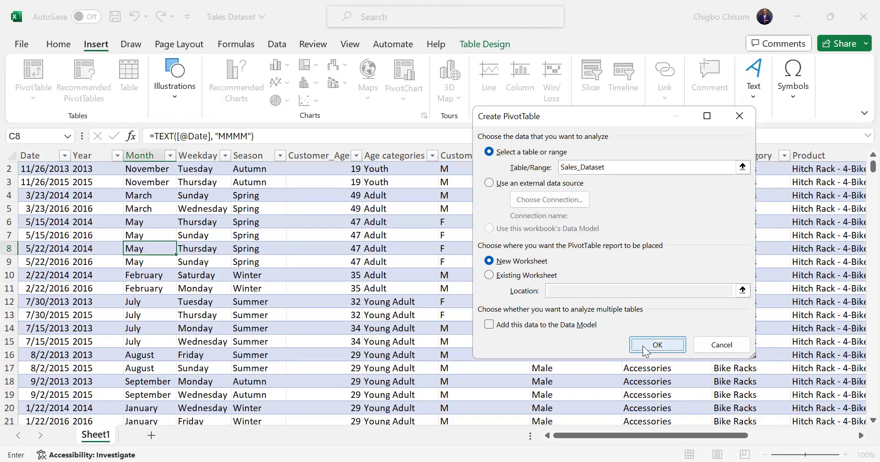
click(645, 349)
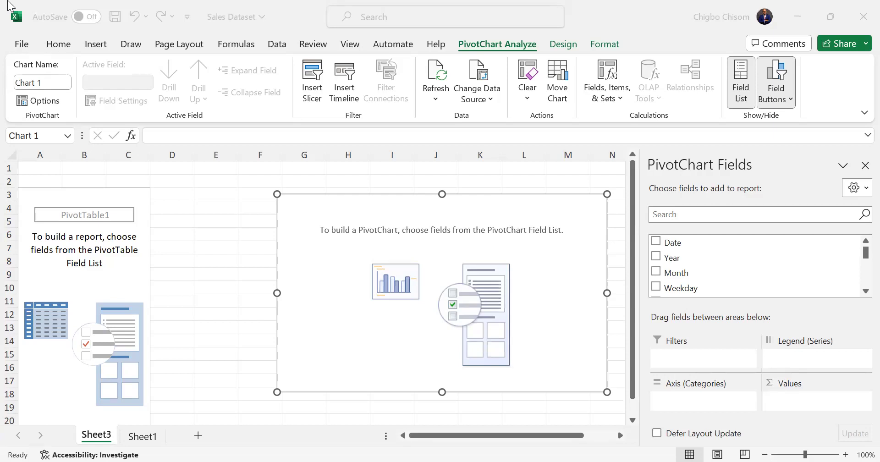
- Read the Pivot Table slide's note on default field areas in the PDF and check the questions in the exercise image
key(alt+Tab)
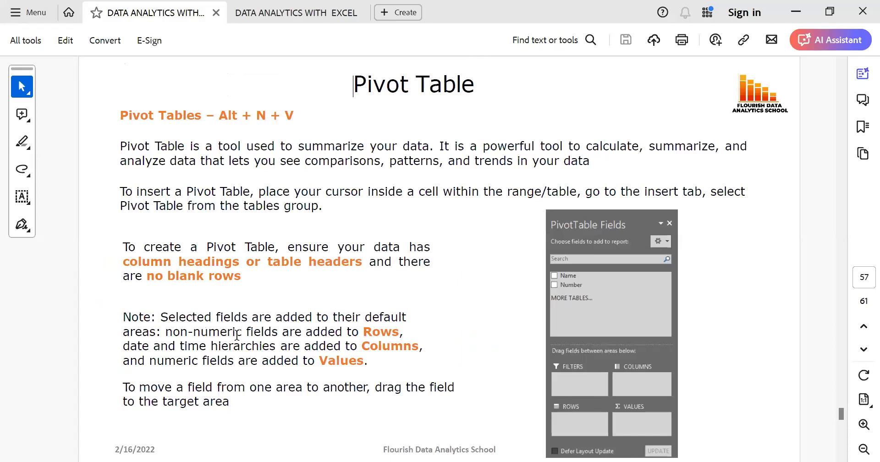
drag(168, 319, 375, 359)
click(184, 336)
drag(365, 361, 177, 319)
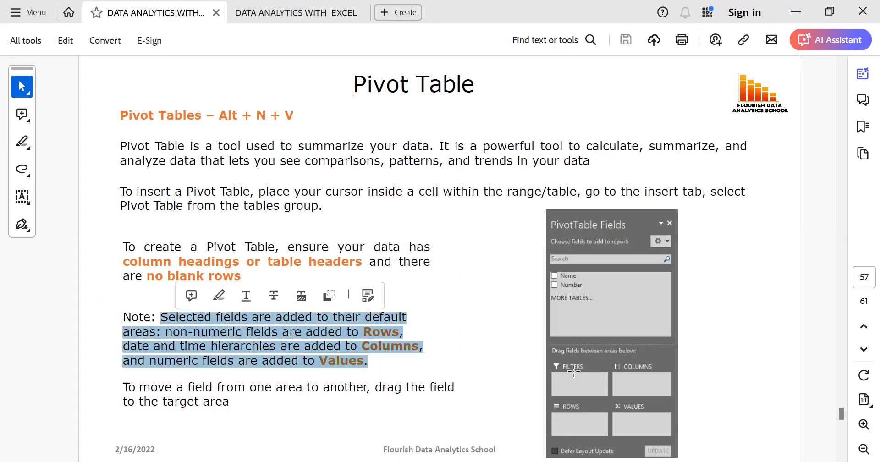
click(383, 347)
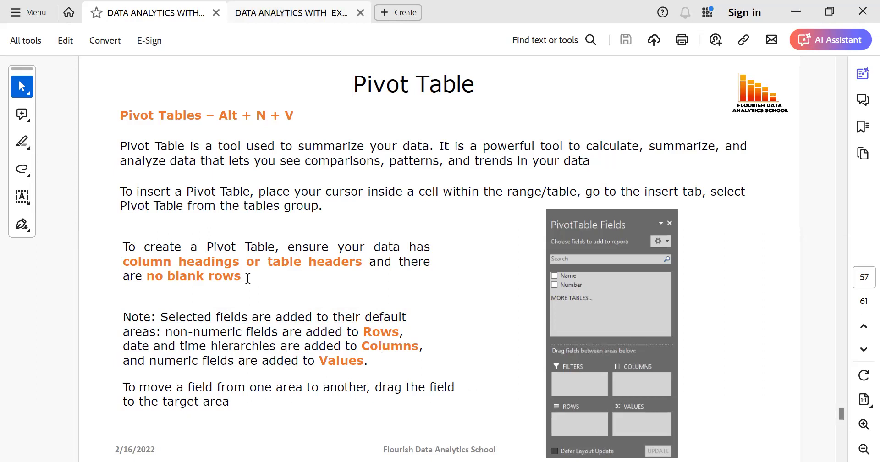
key(alt+Tab)
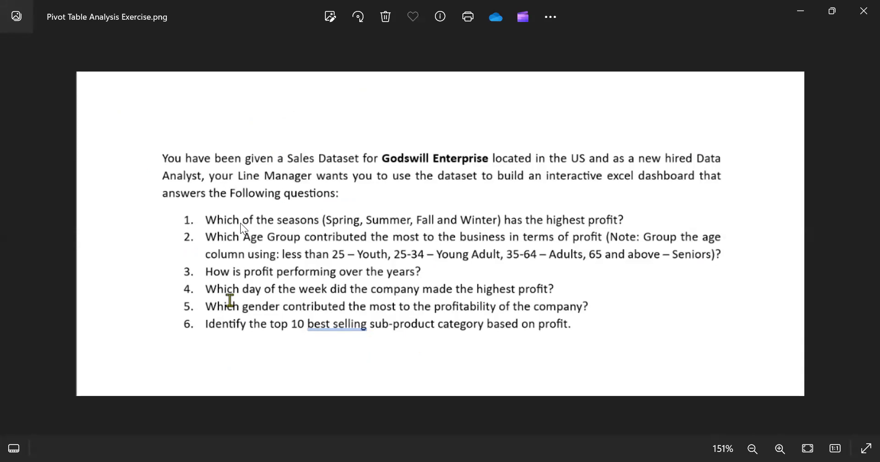
- Switch back to Excel and build the pivot chart with Season as the axis category and the sum of Profit as values
key(alt+Tab)
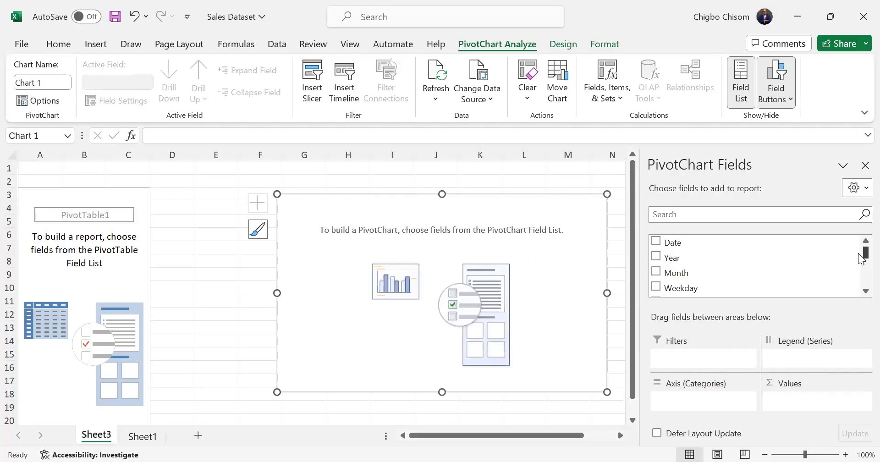
scroll(860, 255, down, 3)
scroll(860, 255, up, 1)
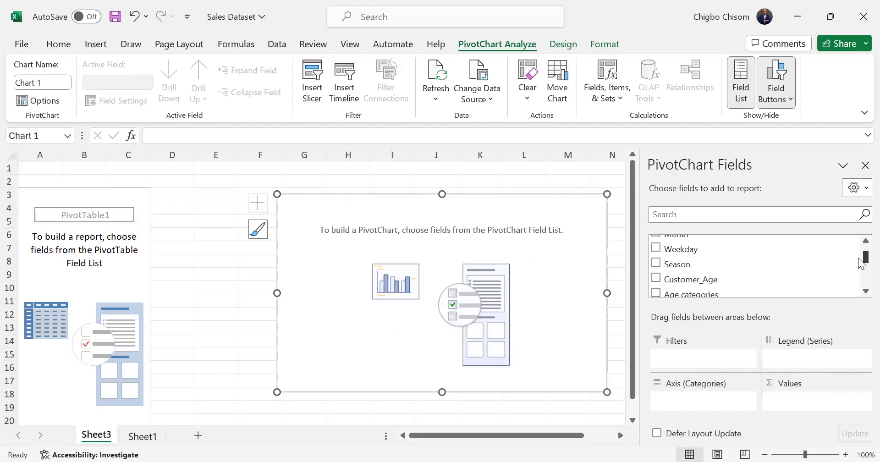
click(656, 264)
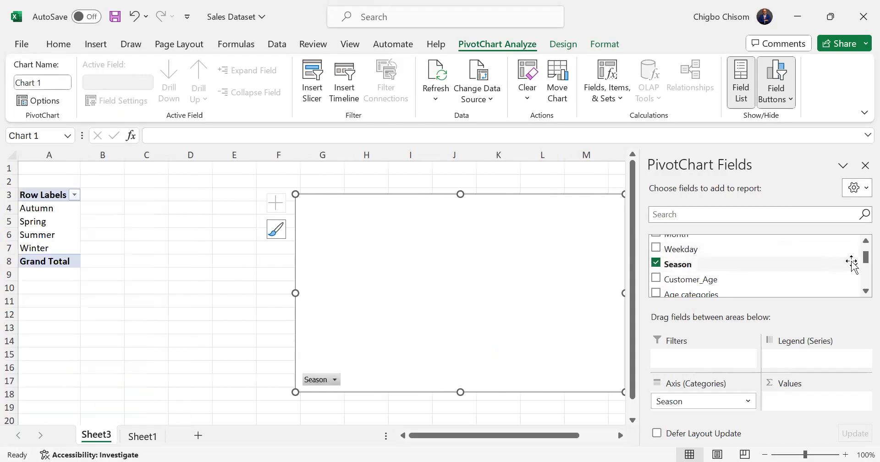
scroll(860, 273, down, 4)
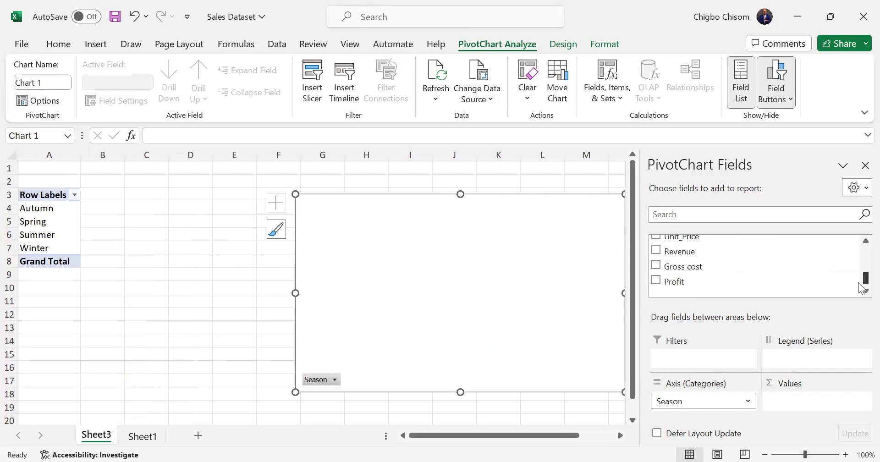
click(656, 280)
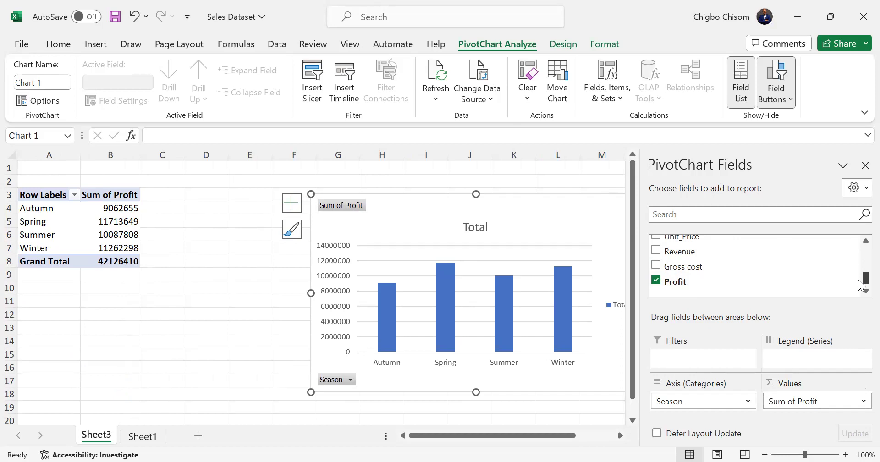
click(861, 403)
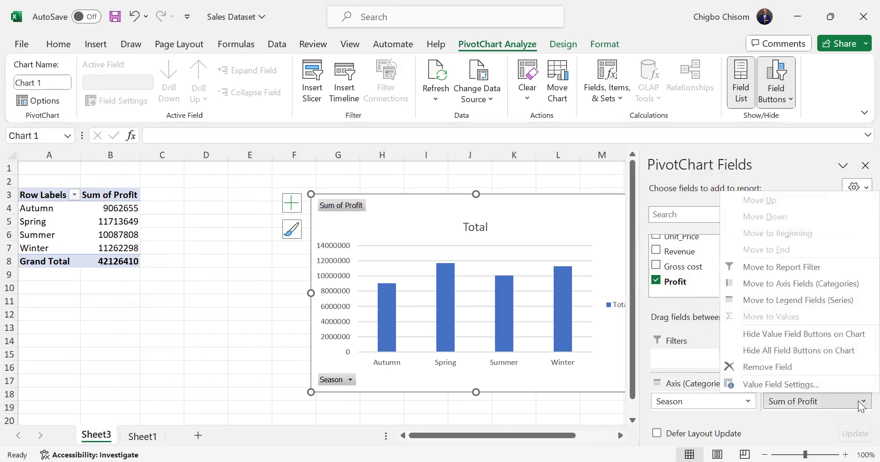
click(861, 403)
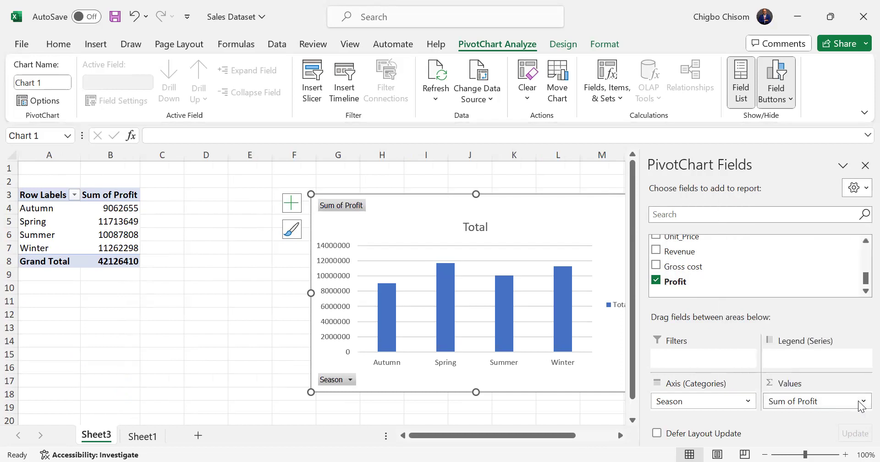
click(135, 194)
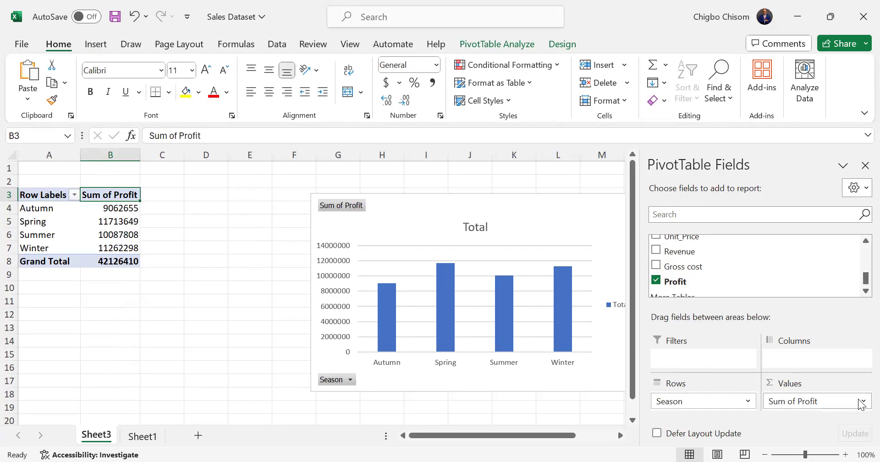
click(506, 213)
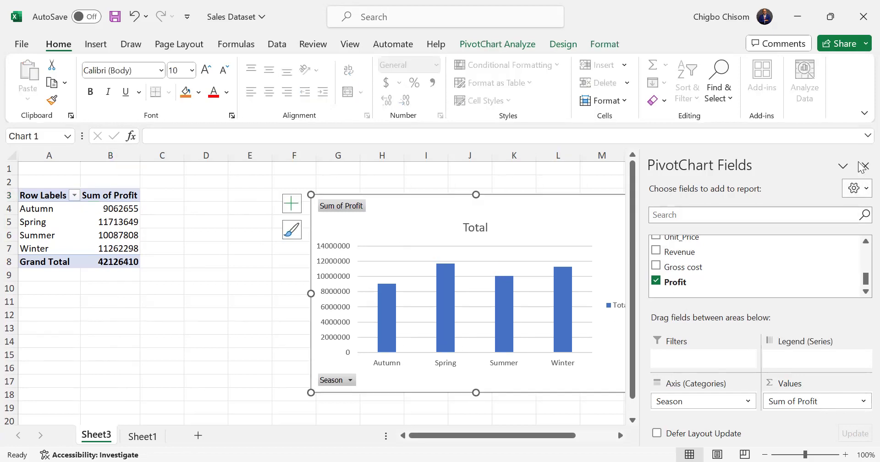
- Rename Sheet3 as Pivot Table
click(144, 437)
click(97, 437)
right_click(86, 438)
click(146, 283)
text(Pivot Table)
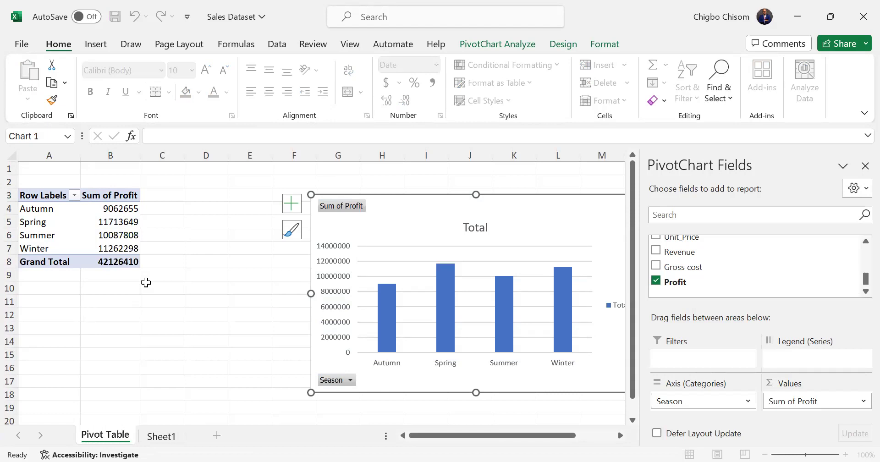
click(170, 440)
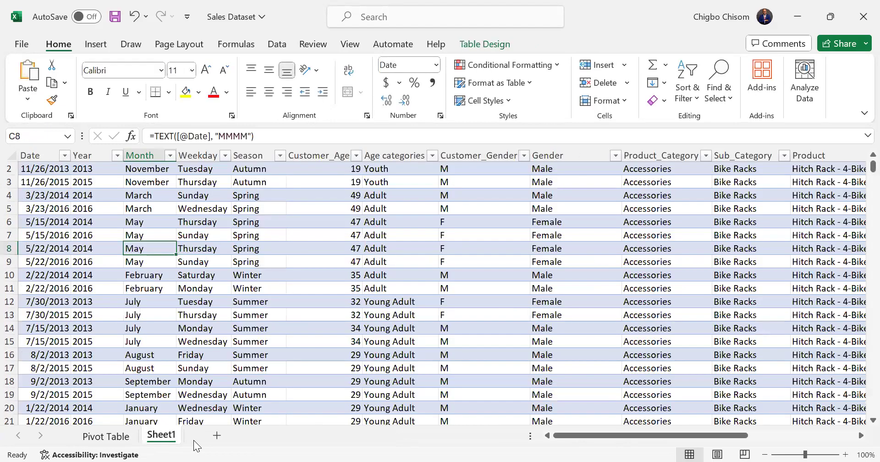
- Add a new worksheet after Sheet1 and name it Dashboard
click(223, 429)
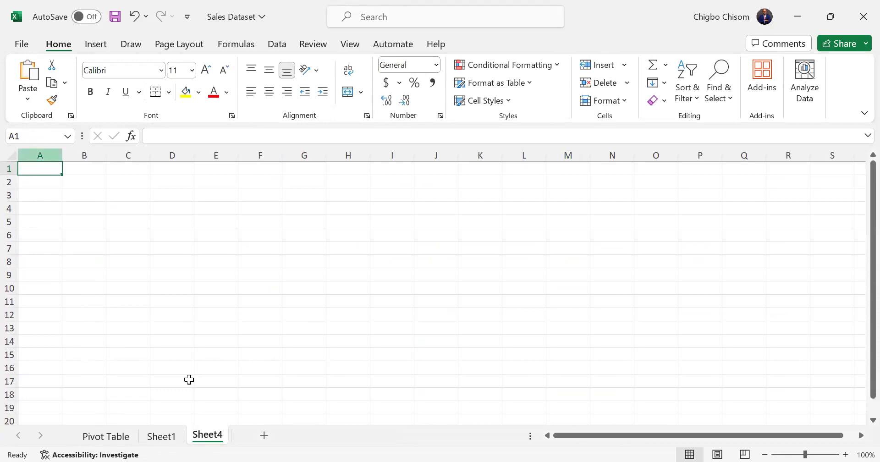
right_click(213, 437)
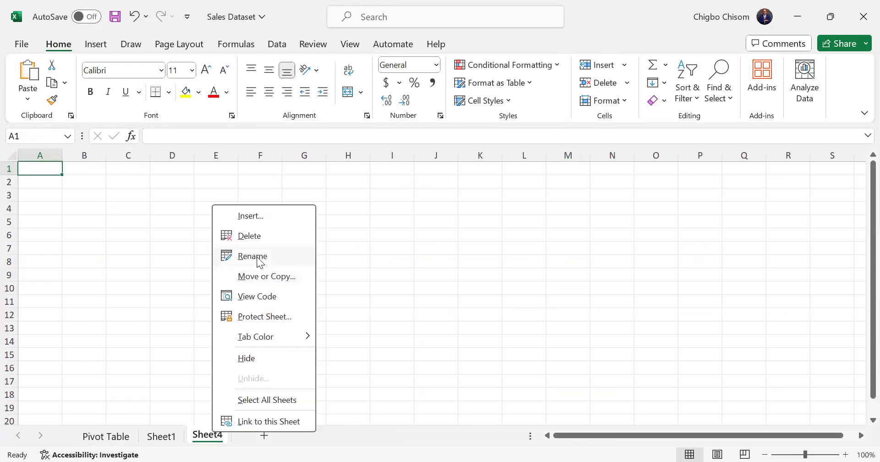
click(253, 256)
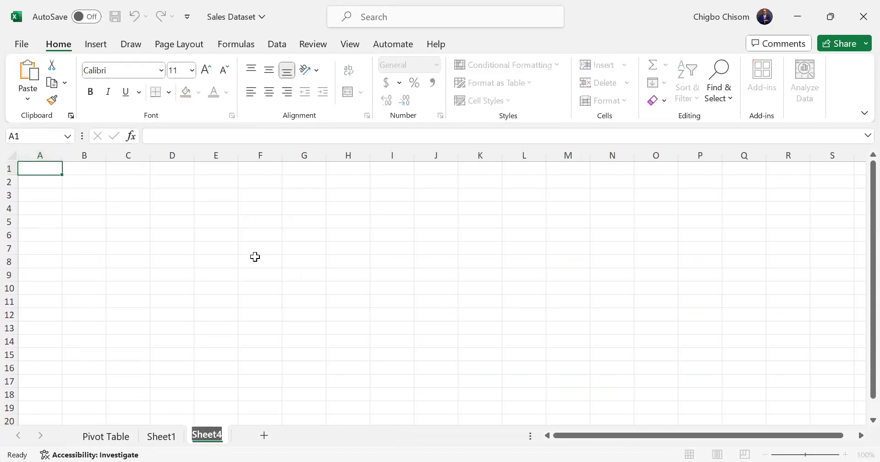
text(Das)
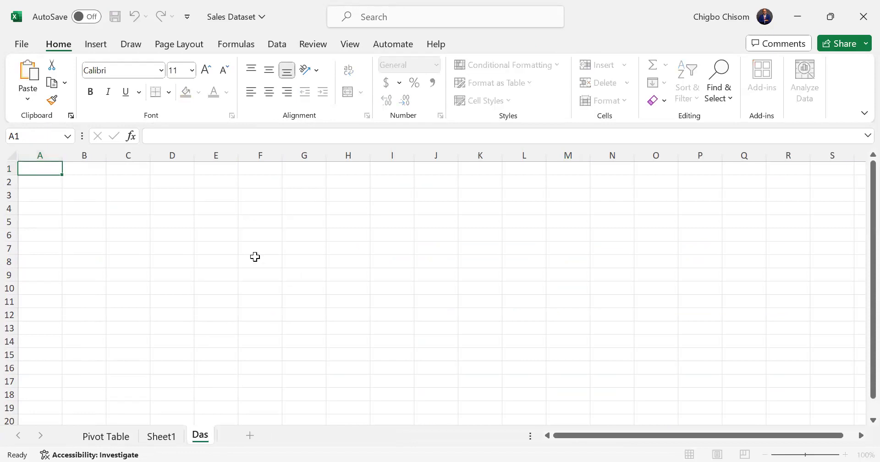
text(hboard)
key(Return)
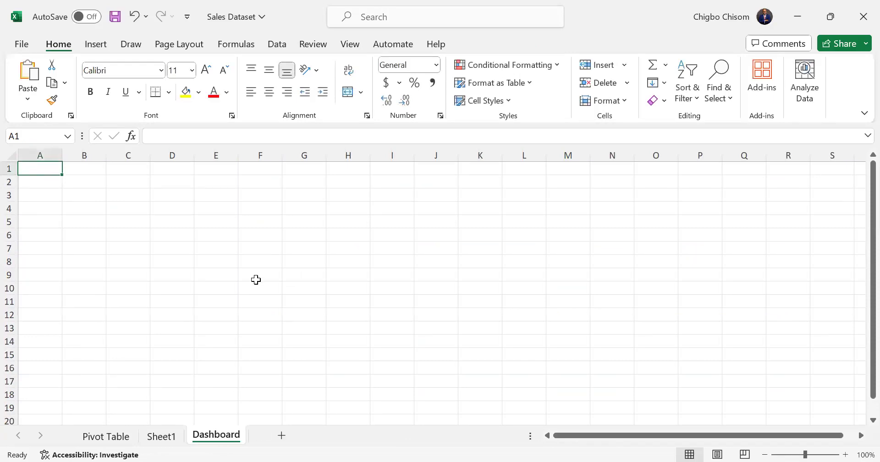
- Turn off the gridlines on the Dashboard sheet
click(16, 158)
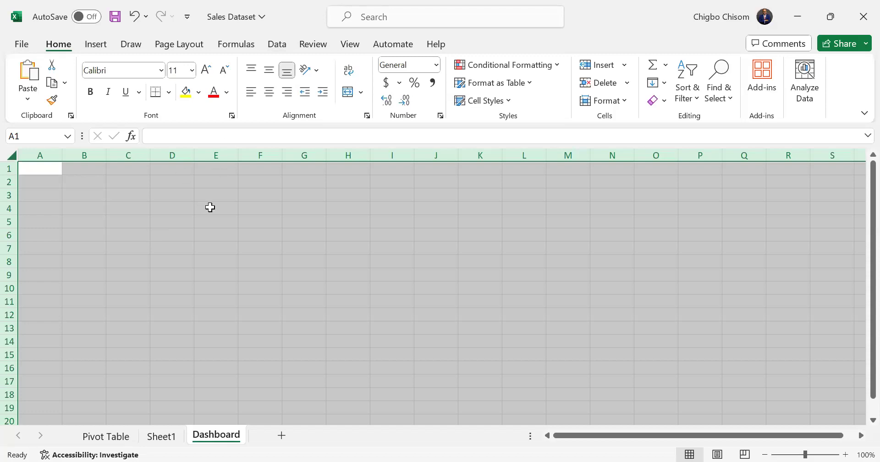
key(alt+r)
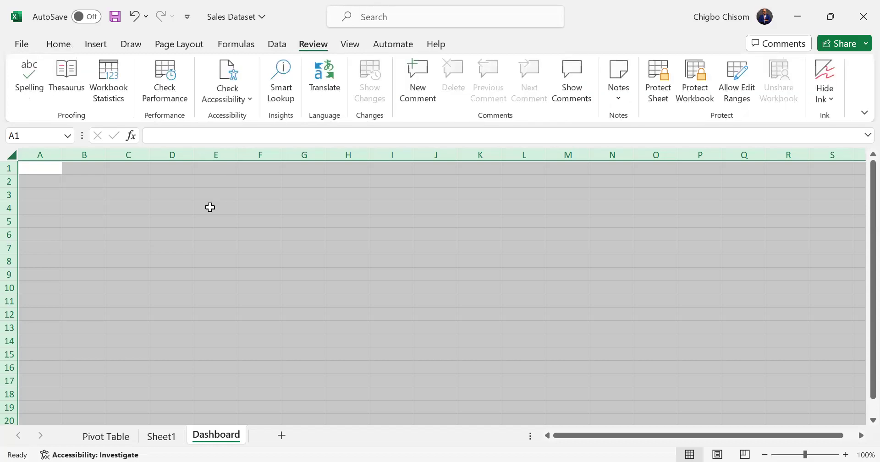
click(347, 43)
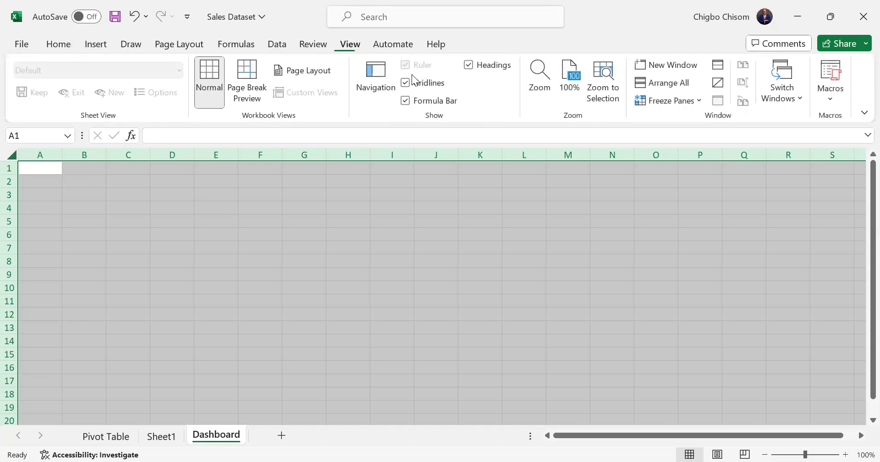
click(404, 84)
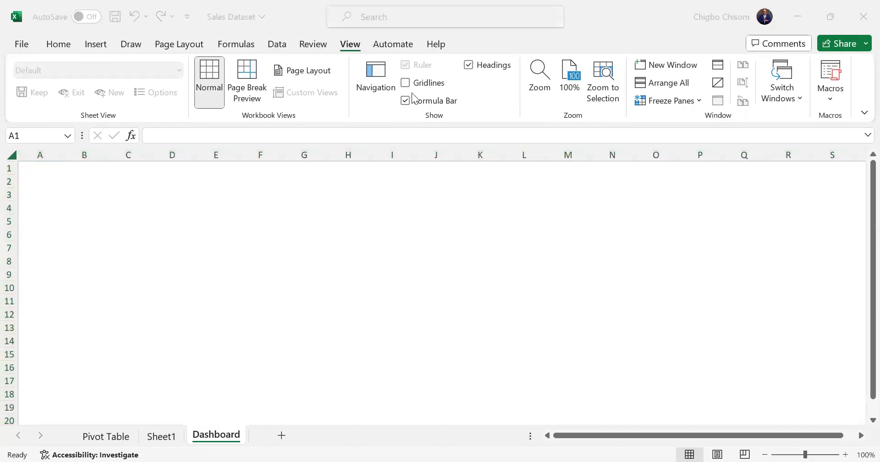
drag(32, 168, 622, 387)
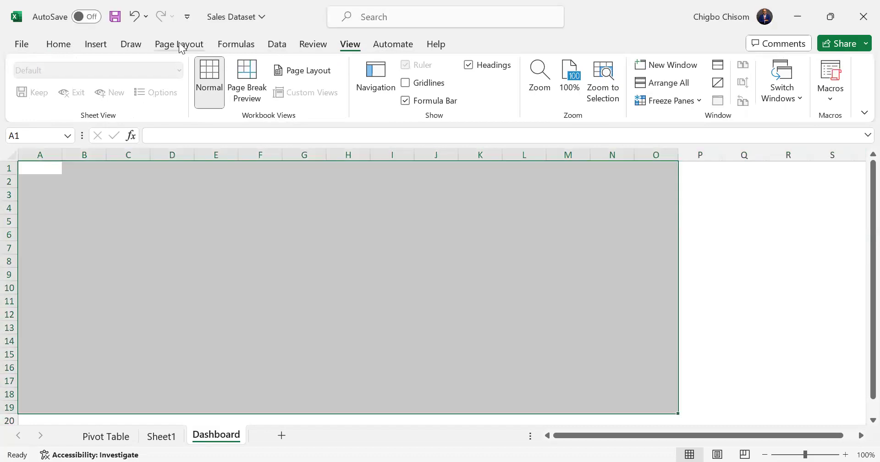
click(178, 44)
click(95, 44)
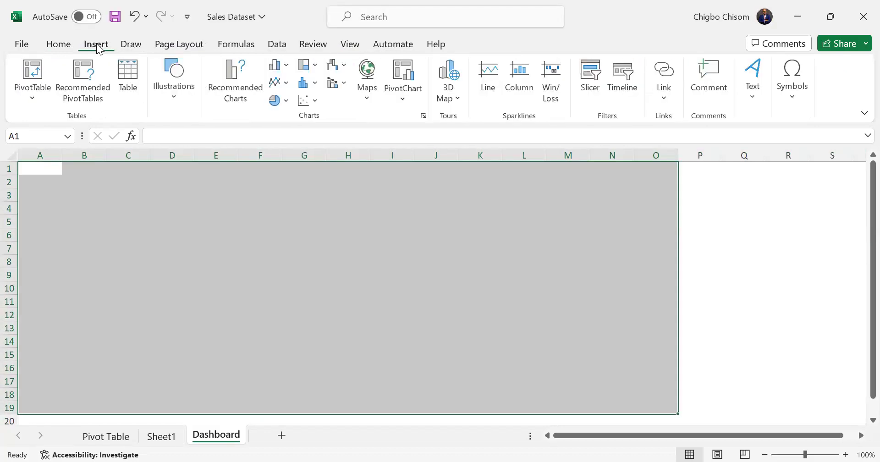
click(132, 44)
click(177, 46)
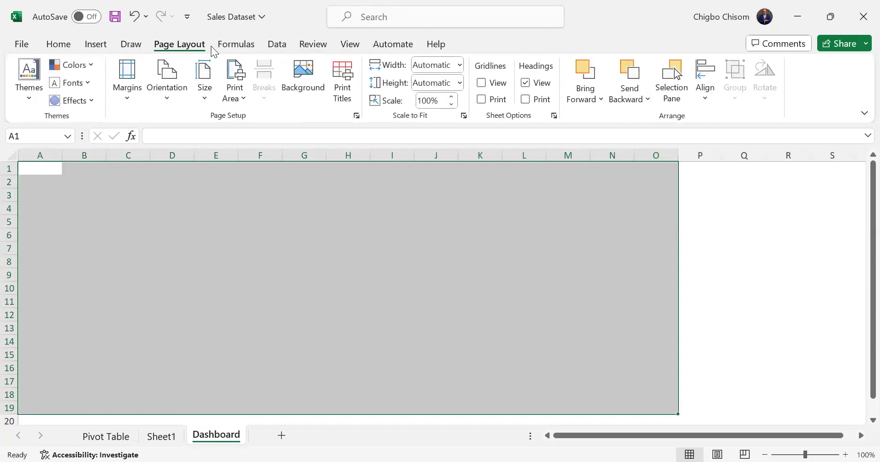
click(352, 45)
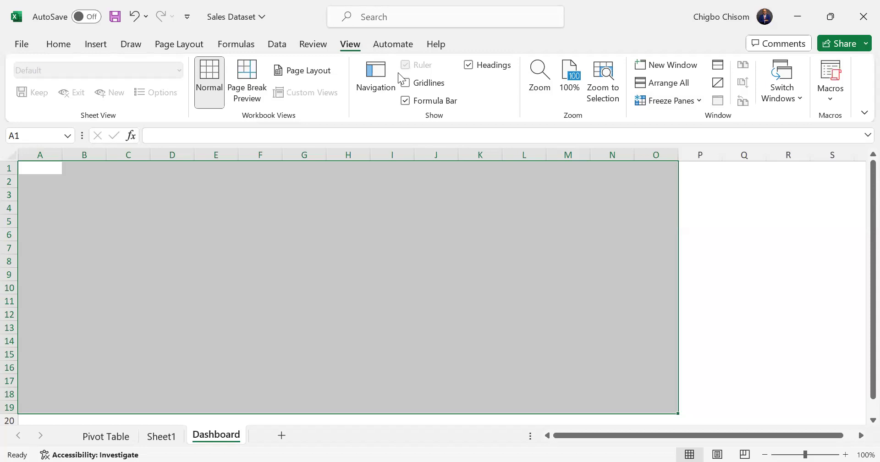
- On the Pivot Table sheet, change the Row Labels header of the pivot table to Season
click(166, 428)
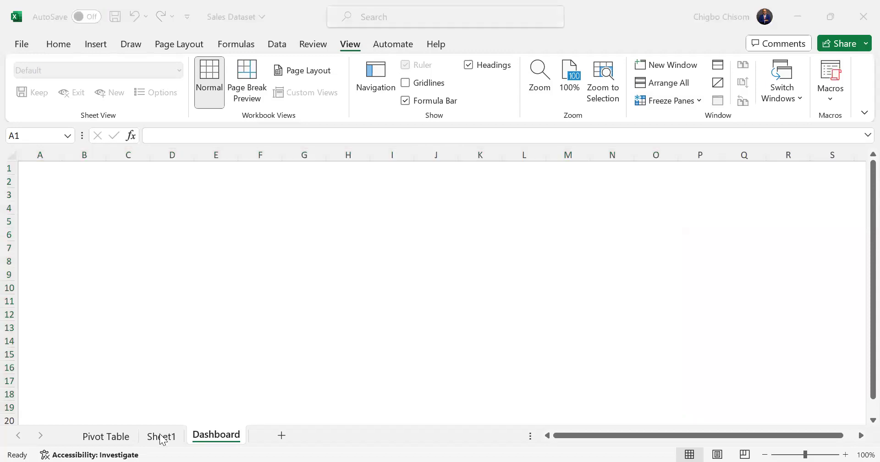
click(120, 438)
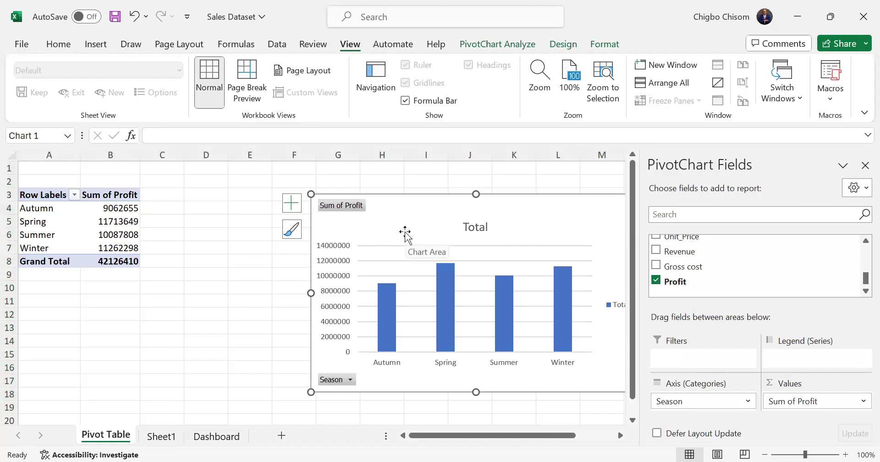
click(65, 193)
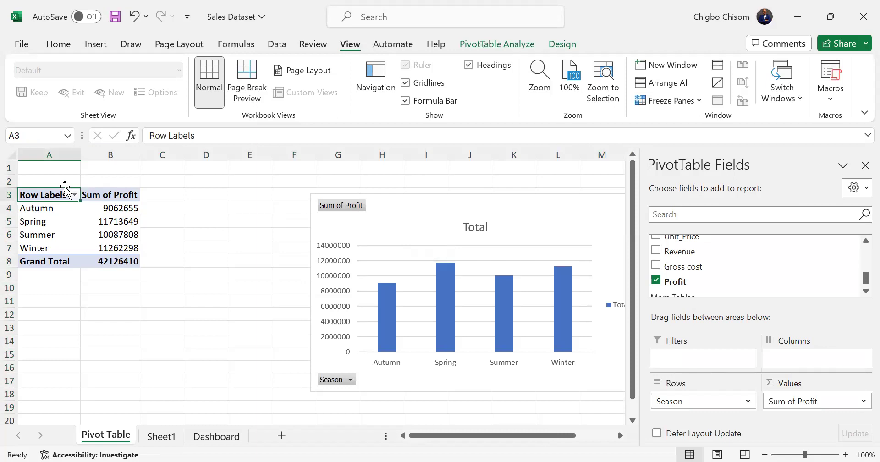
double_click(65, 192)
text(Se)
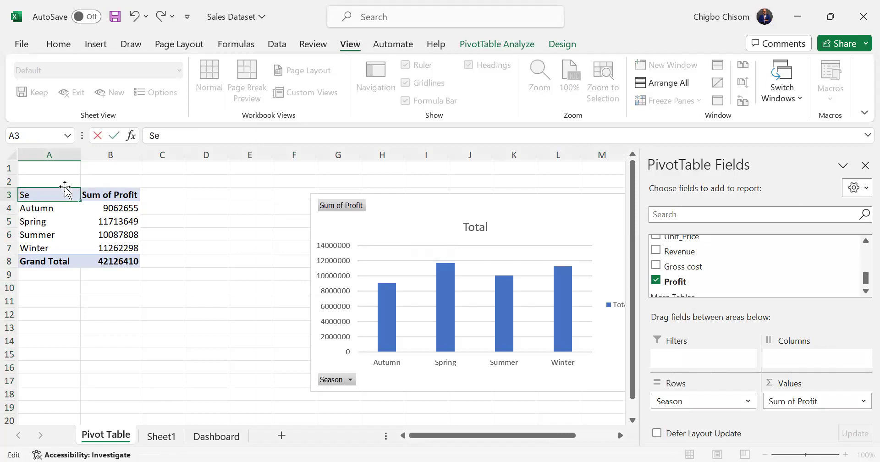
text(ason)
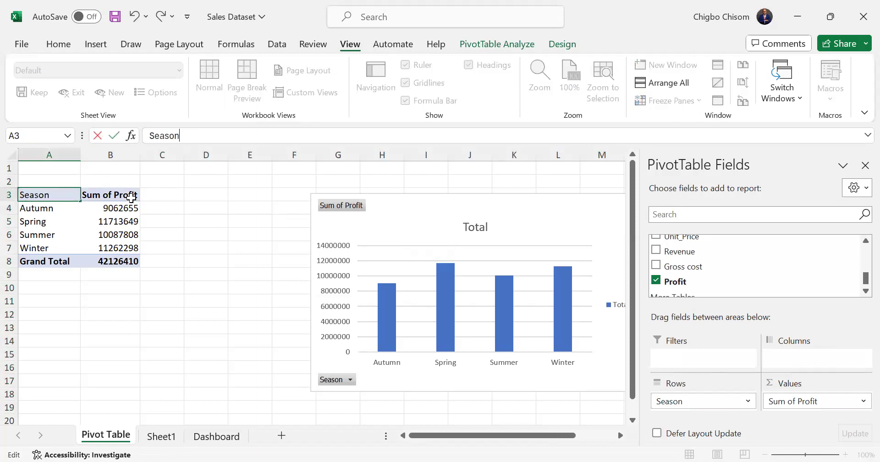
click(129, 196)
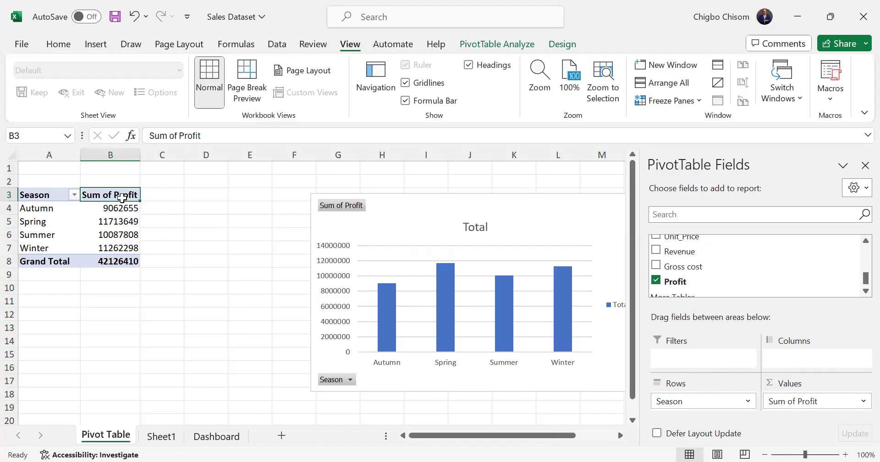
- Apply the dollar Accounting number format to the pivot table's Sum of Profit column, including the grand total
drag(121, 198, 123, 259)
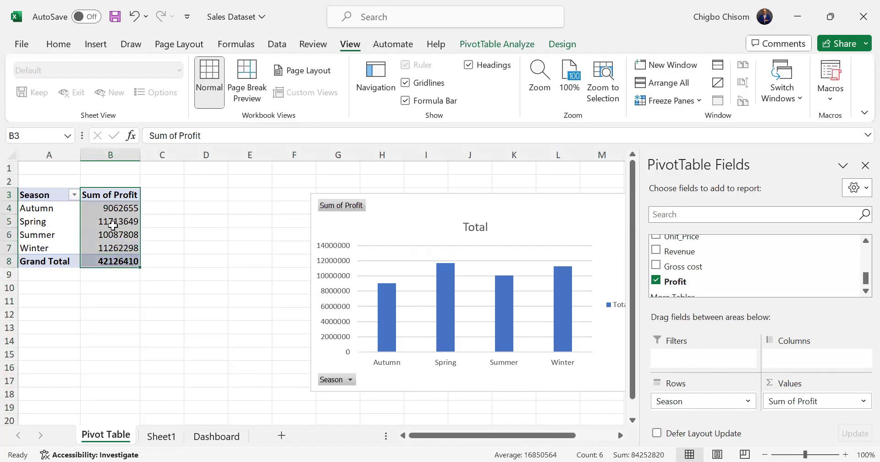
click(59, 44)
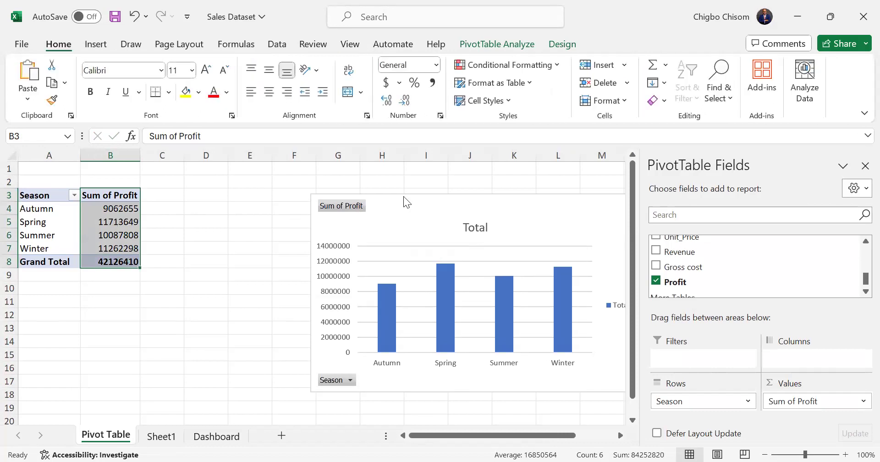
click(386, 83)
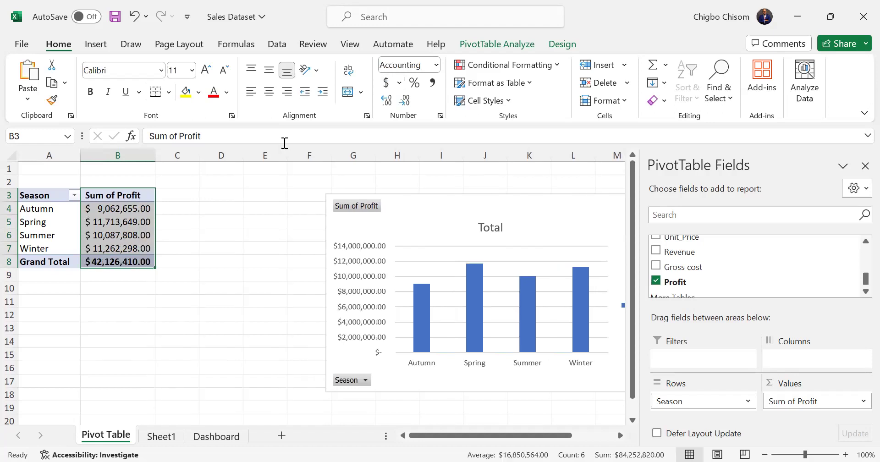
click(285, 144)
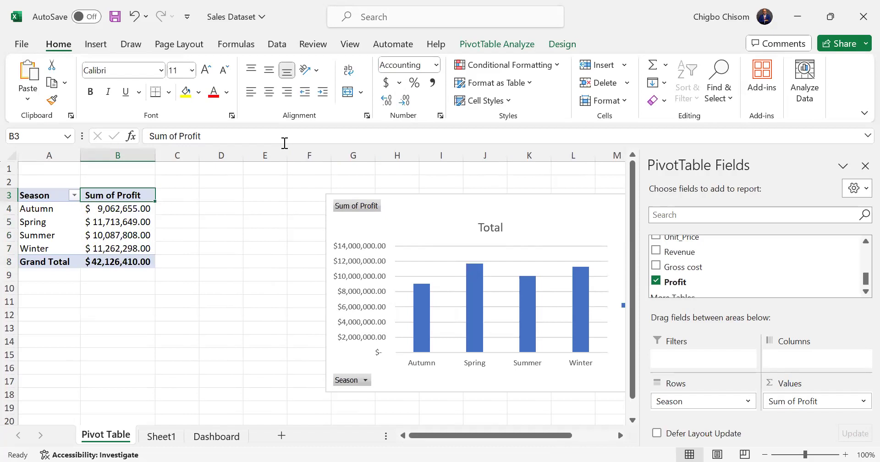
- Move the pivot chart closer to the pivot table, with its corner near cell E2, and dismiss the chart formatting options
double_click(415, 206)
drag(415, 206, 342, 184)
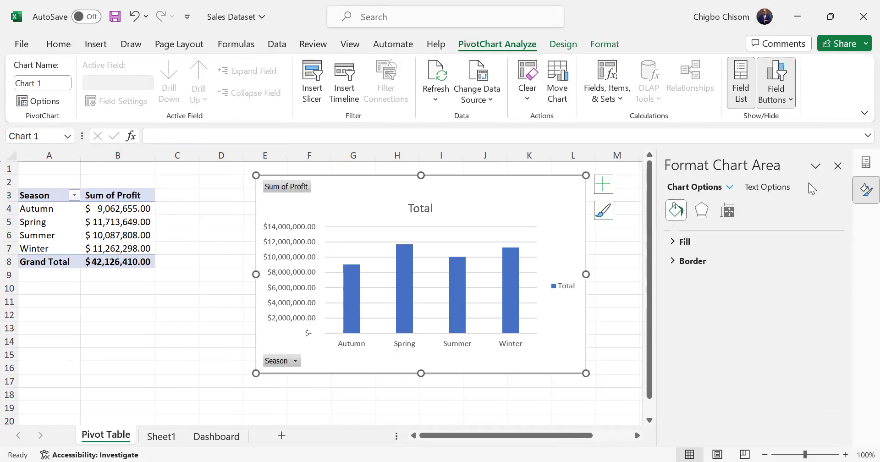
click(837, 166)
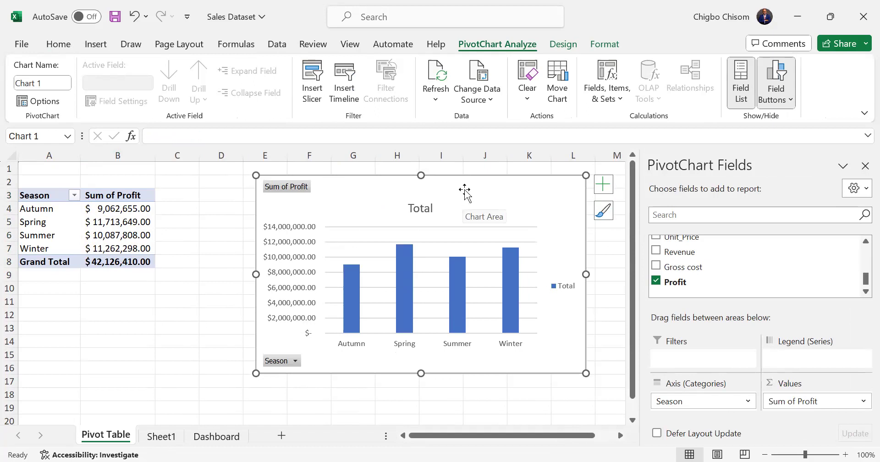
- Add a new worksheet after Dashboard and name it Profit by Season
click(219, 438)
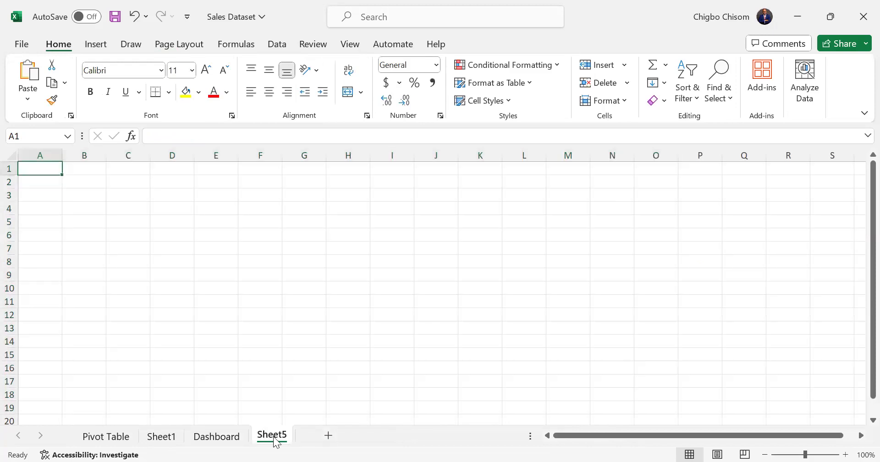
right_click(275, 440)
click(311, 260)
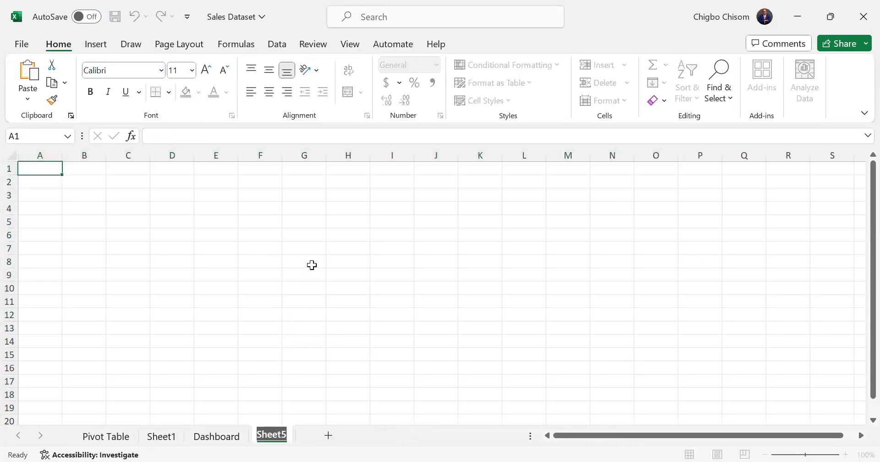
text(Profi)
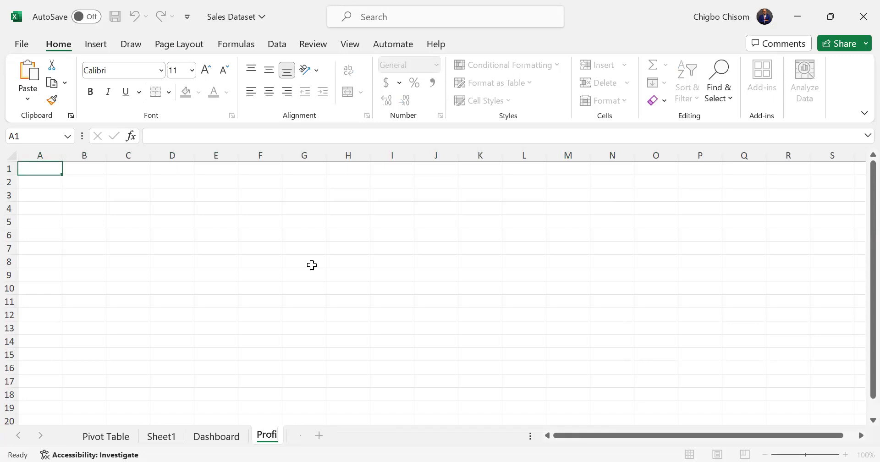
text(t by Season)
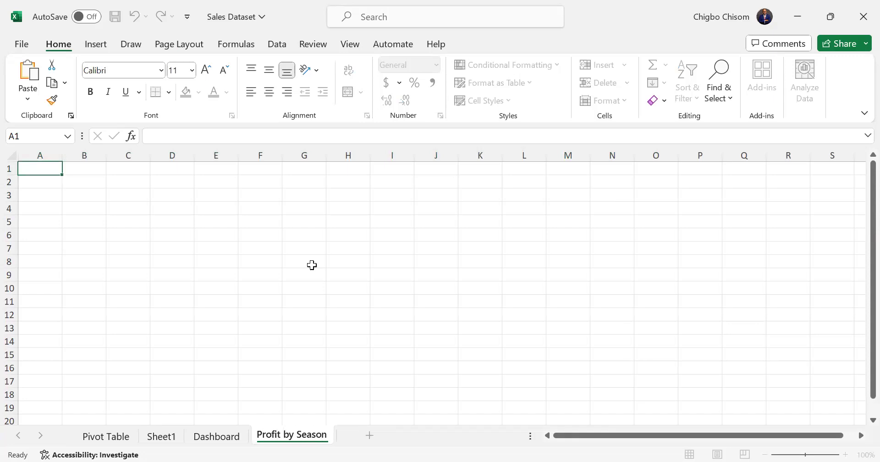
key(Return)
- Try placing Sheet1 after the Dashboard sheet and restore the original sheet order
click(163, 436)
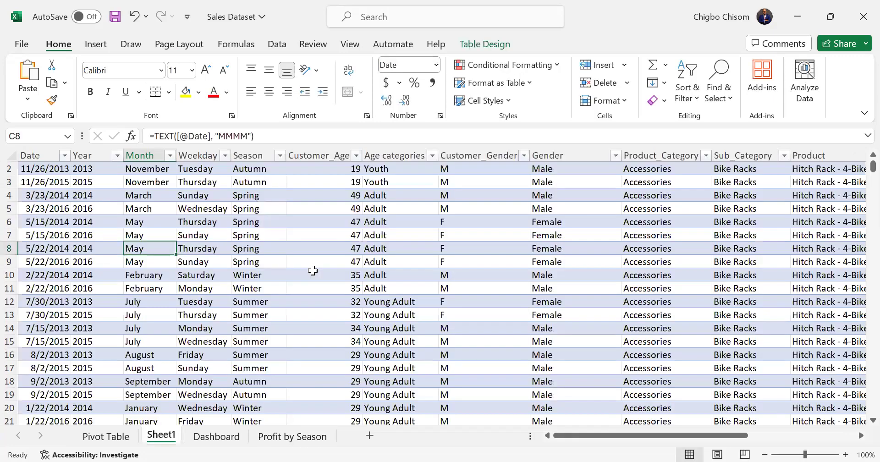
mouse_move(166, 438)
mouse_down()
mouse_move(325, 439)
mouse_move(166, 439)
mouse_up()
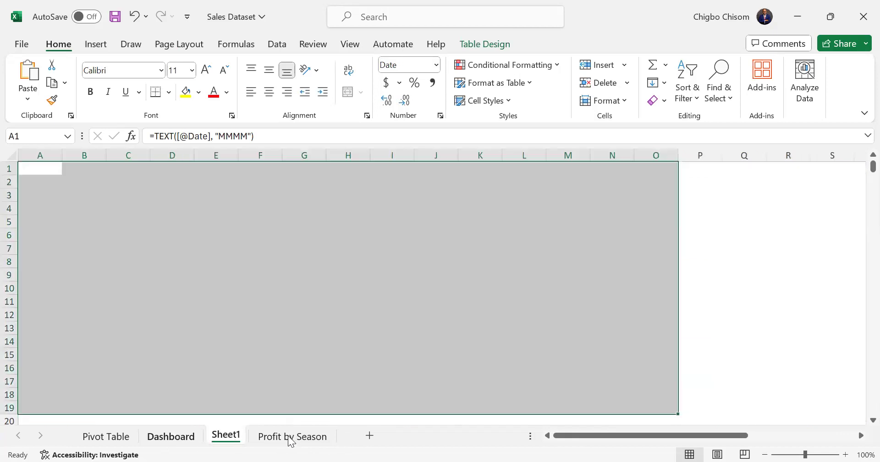
mouse_move(216, 435)
mouse_down()
mouse_move(179, 435)
mouse_move(235, 439)
mouse_move(206, 438)
mouse_up()
- Return to the Pivot Table sheet and shift the pivot chart further toward the pivot table, with its corner near cell D2
click(106, 436)
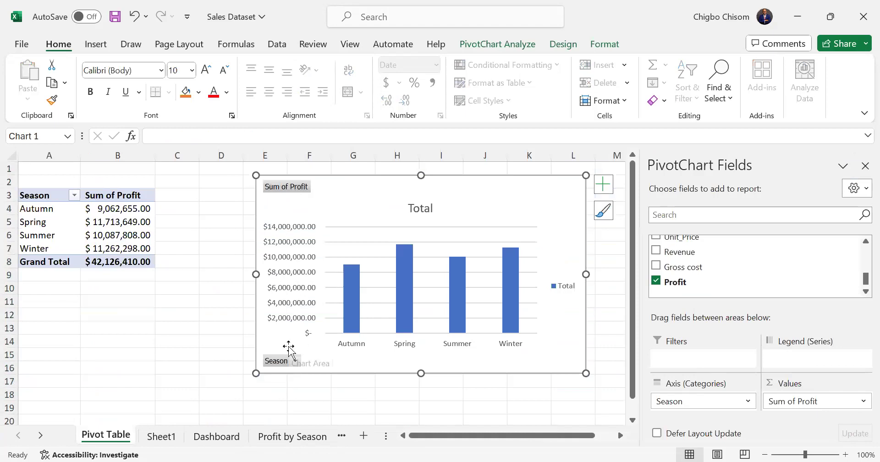
drag(288, 189, 238, 186)
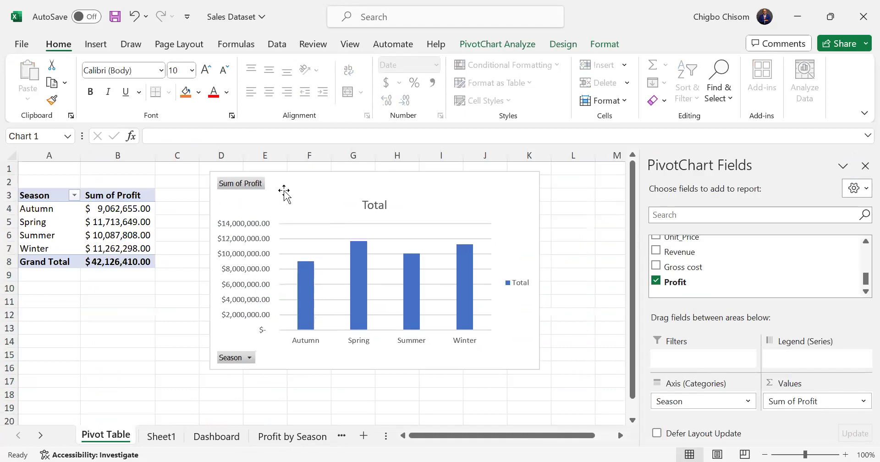
- Try hiding all field buttons on the pivot chart and undo the change
right_click(232, 180)
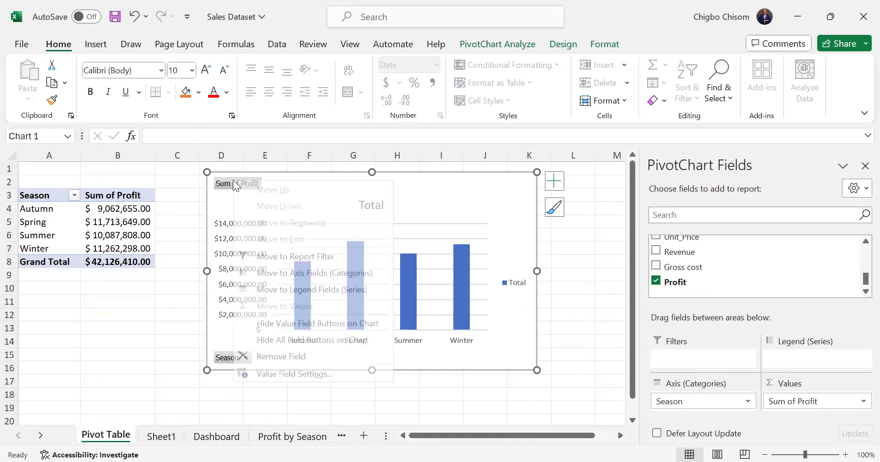
click(270, 337)
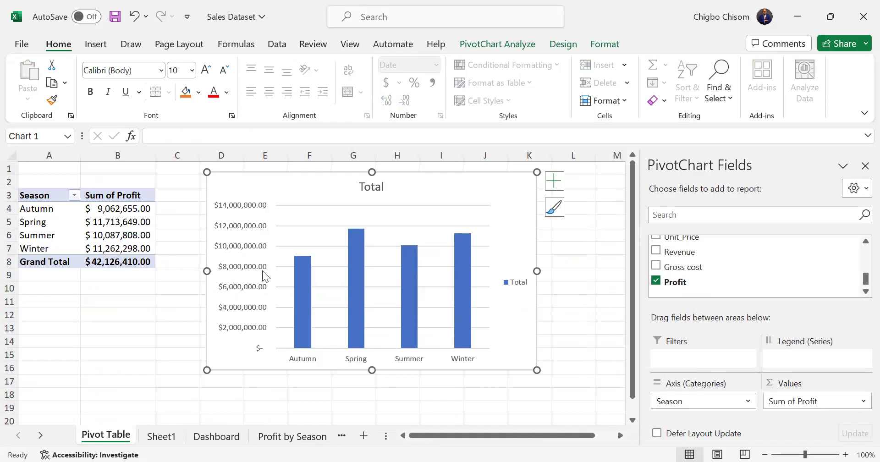
double_click(259, 197)
key(ctrl+z)
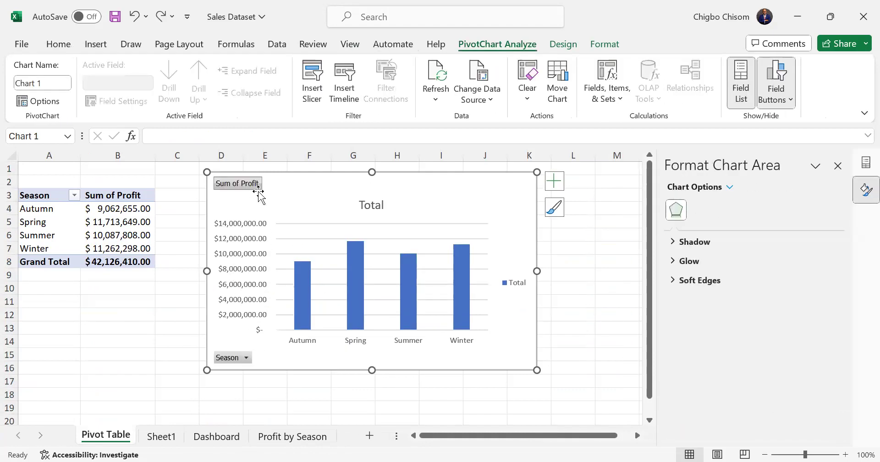
- Hide all field buttons on the pivot chart and remove its gridlines
right_click(240, 188)
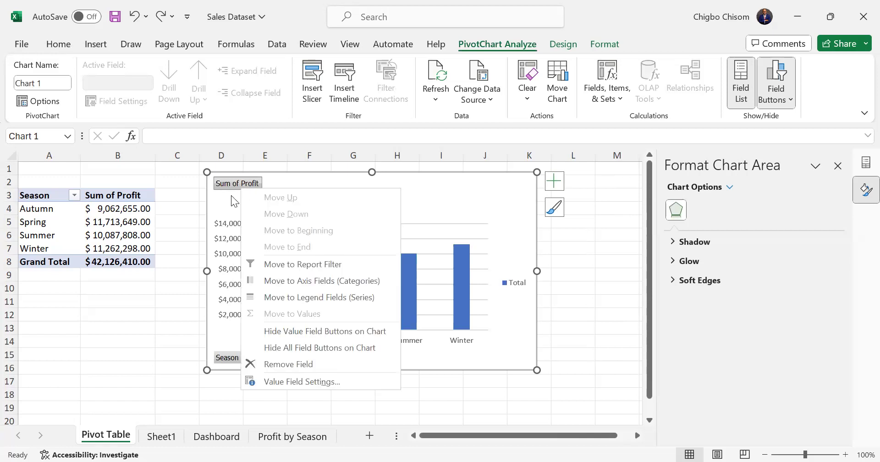
click(283, 348)
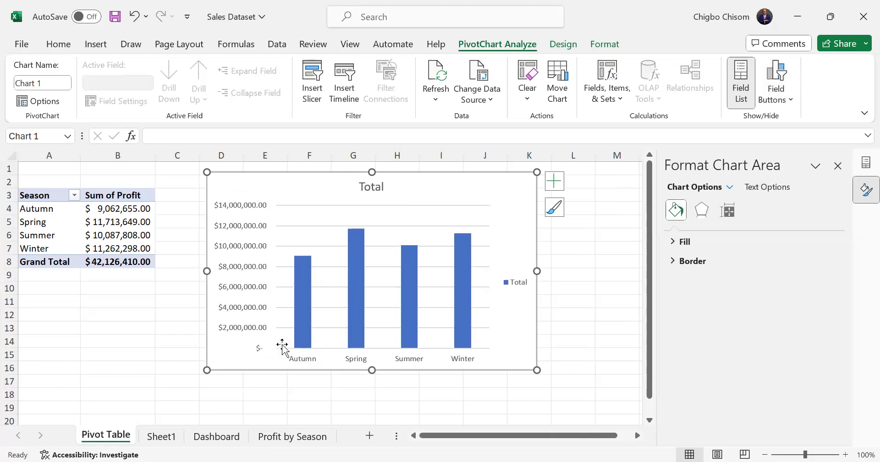
click(553, 181)
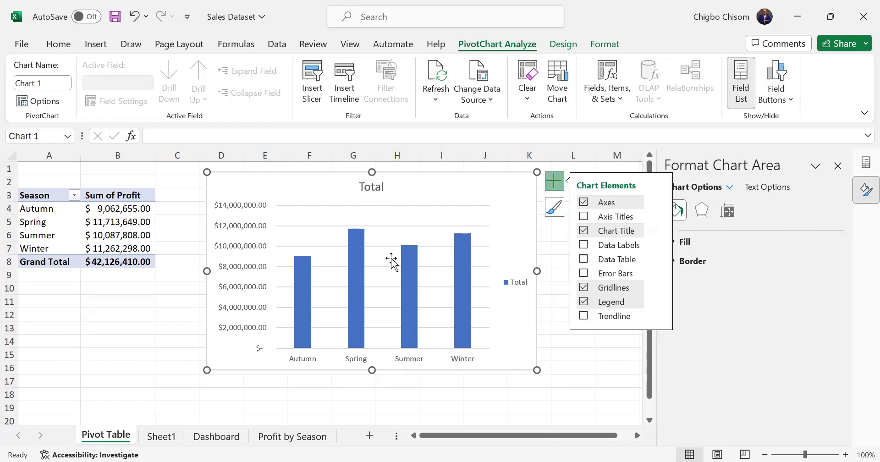
click(583, 288)
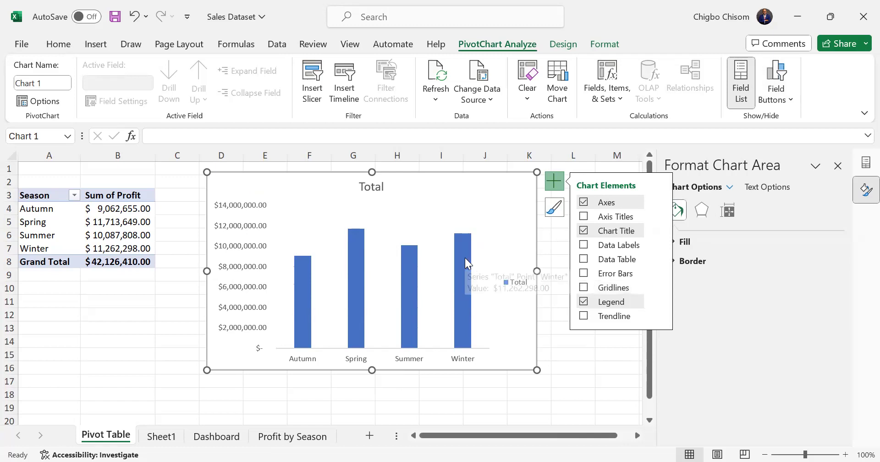
- Remove the pivot chart's legend and retitle the chart "Sum of profit by Season"
click(514, 282)
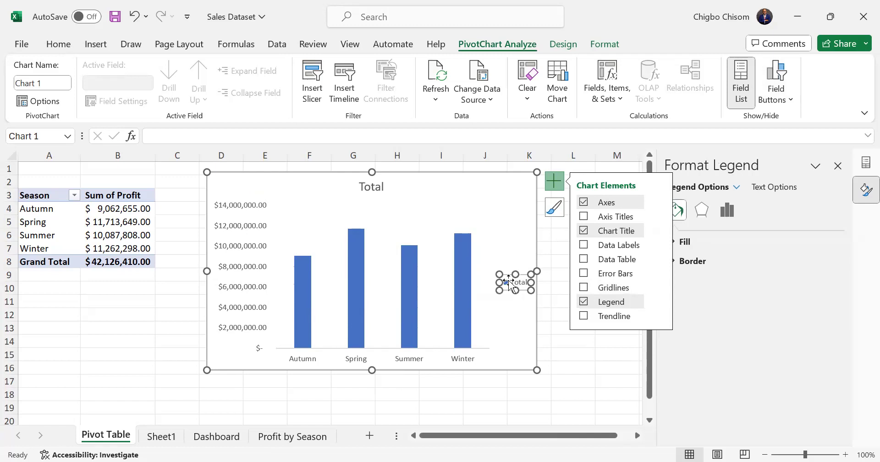
click(582, 301)
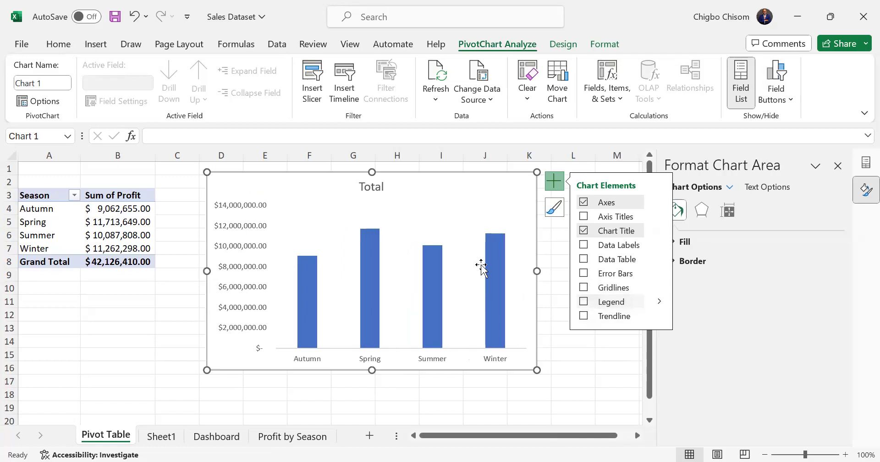
click(364, 186)
drag(363, 186, 384, 192)
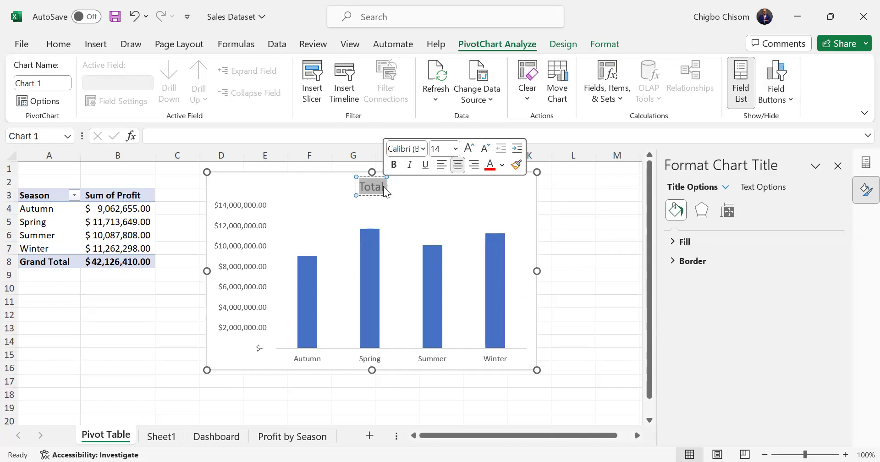
text(P)
key(BackSpace)
text(Sum of Prof)
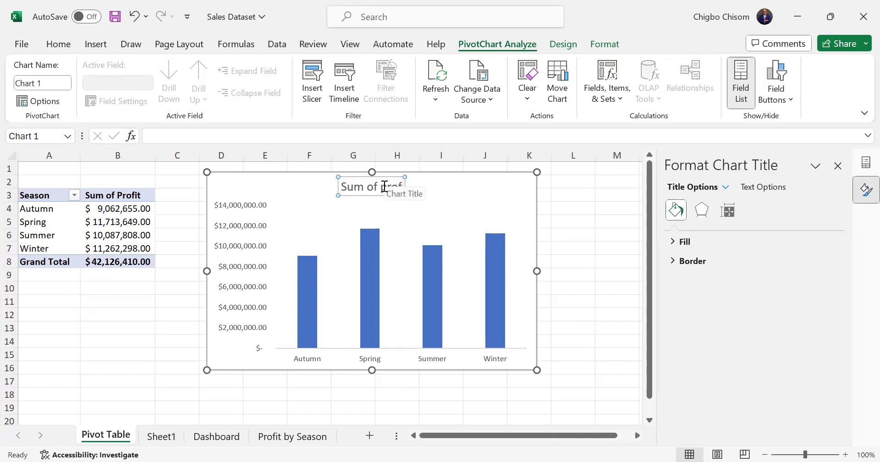
text(i)
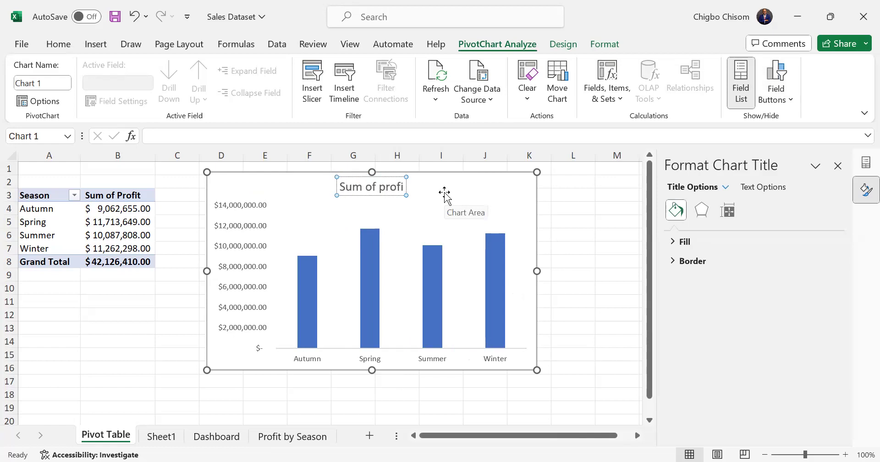
text(t by S)
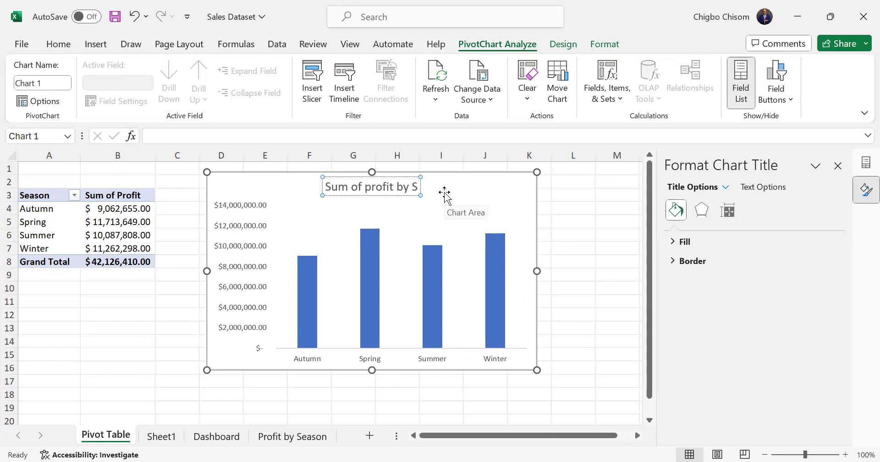
text(eason)
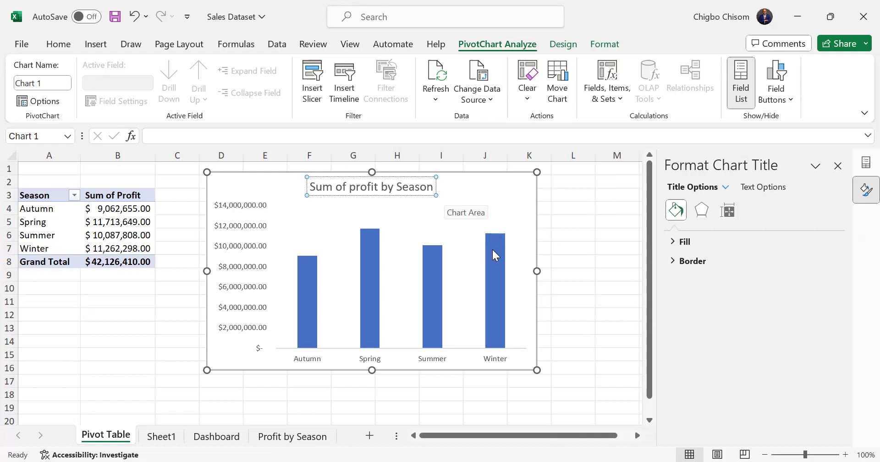
key(Escape)
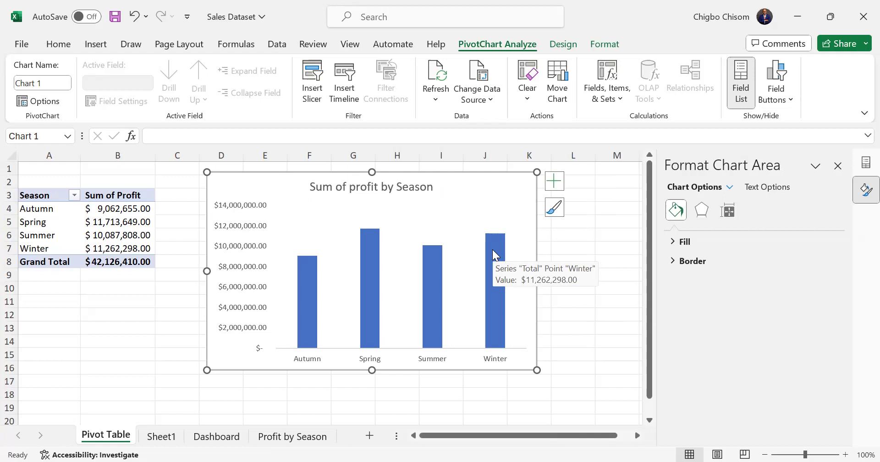
- Widen the columns of the pivot chart by setting the data series gap width to 74%
click(492, 250)
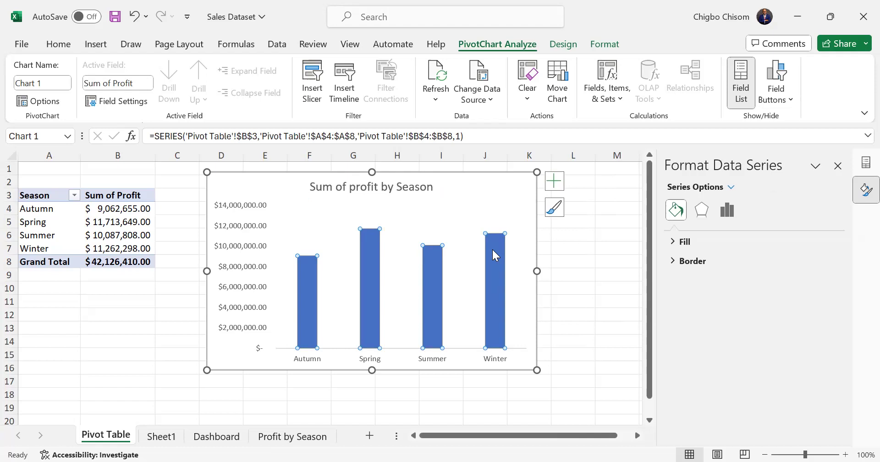
right_click(493, 249)
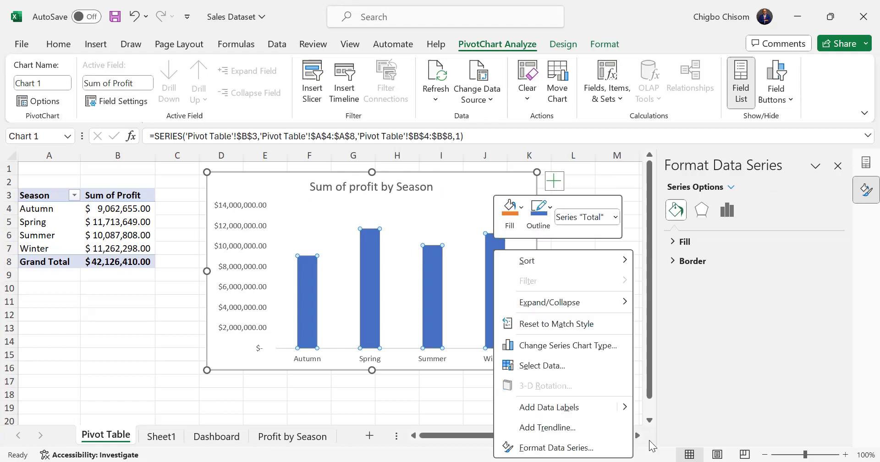
click(541, 445)
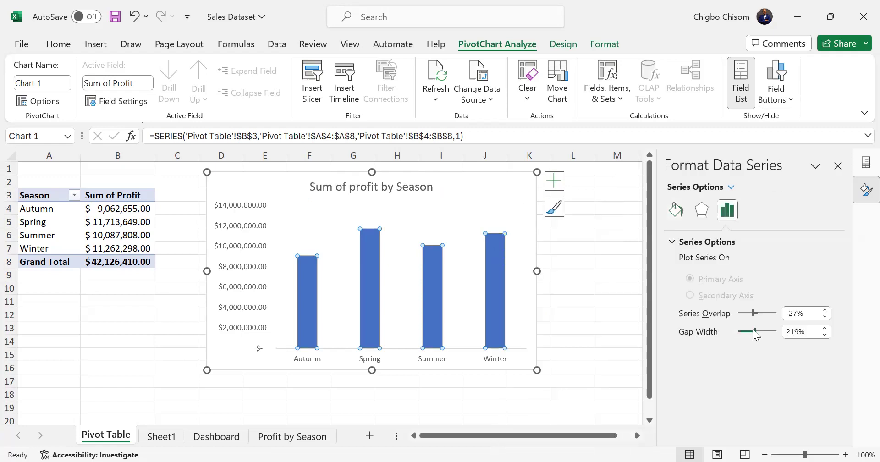
drag(753, 330, 746, 332)
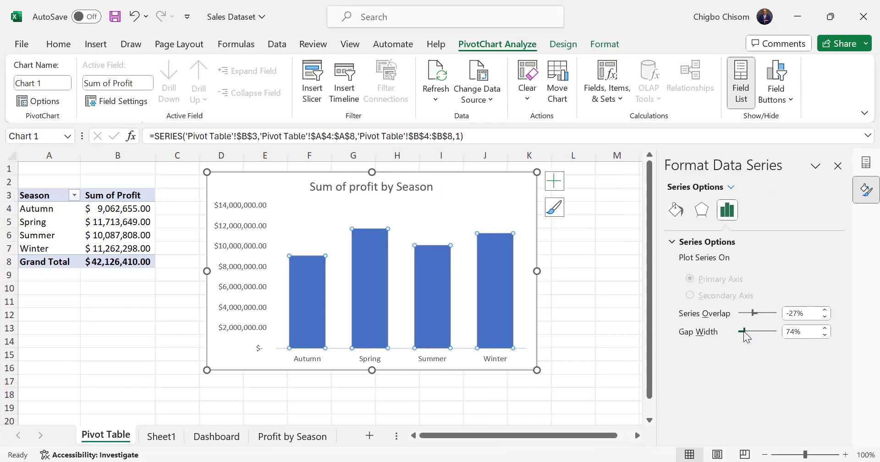
click(518, 203)
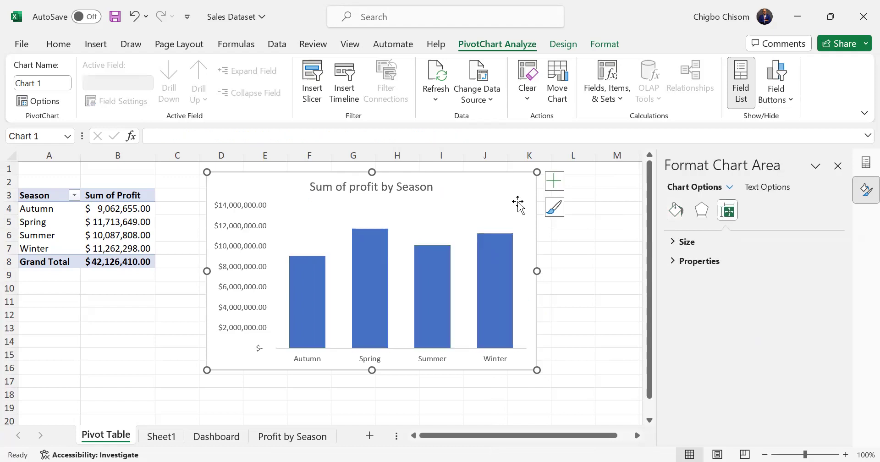
- Add data labels to the columns of the season profit chart
mouse_move(497, 250)
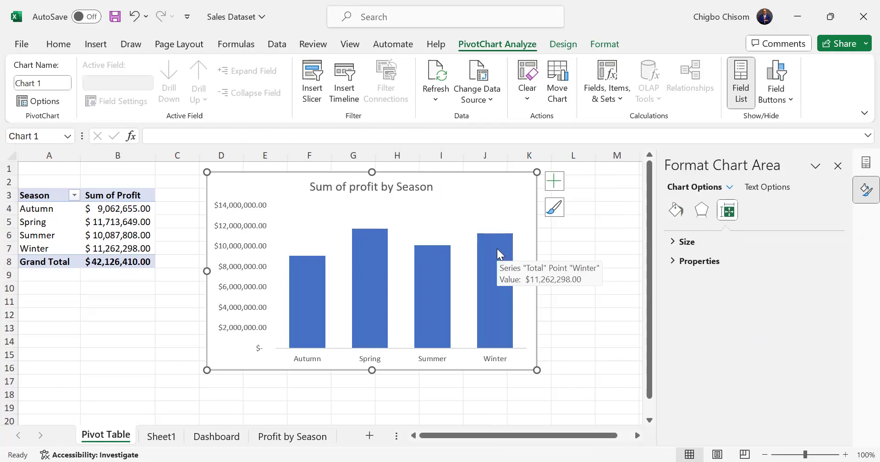
click(554, 181)
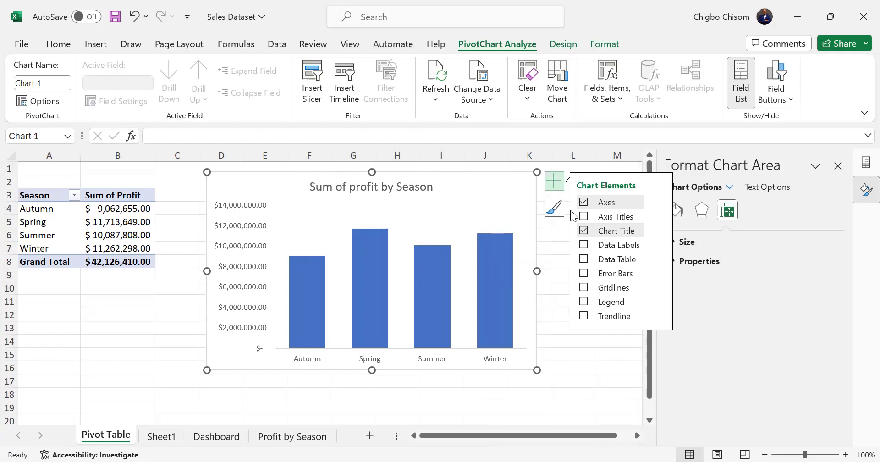
click(583, 245)
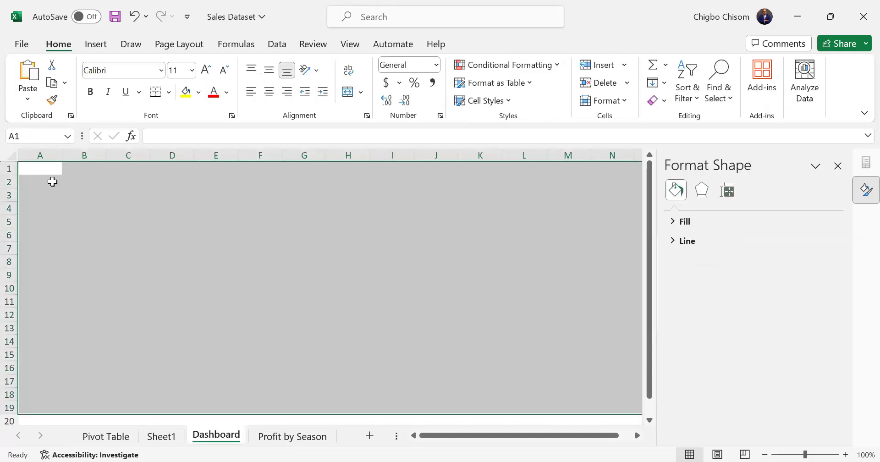
- Paste the copied pivot chart at cell A2 of the Dashboard sheet and shrink it to end around row 15
click(52, 179)
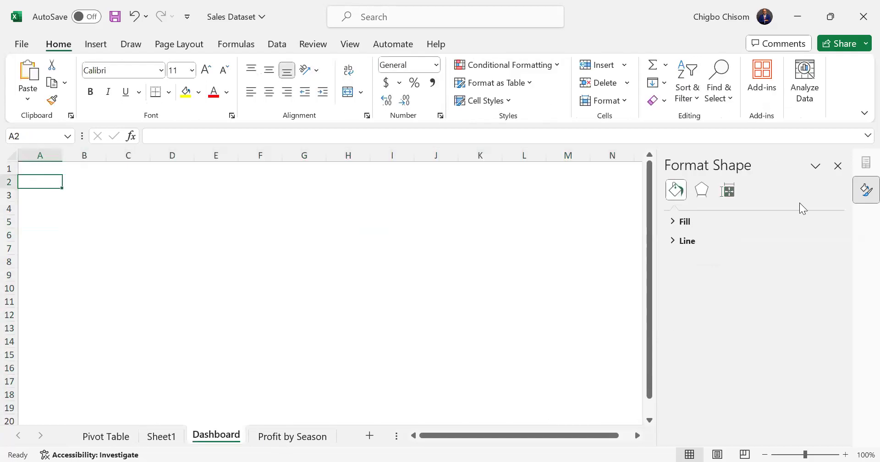
click(838, 166)
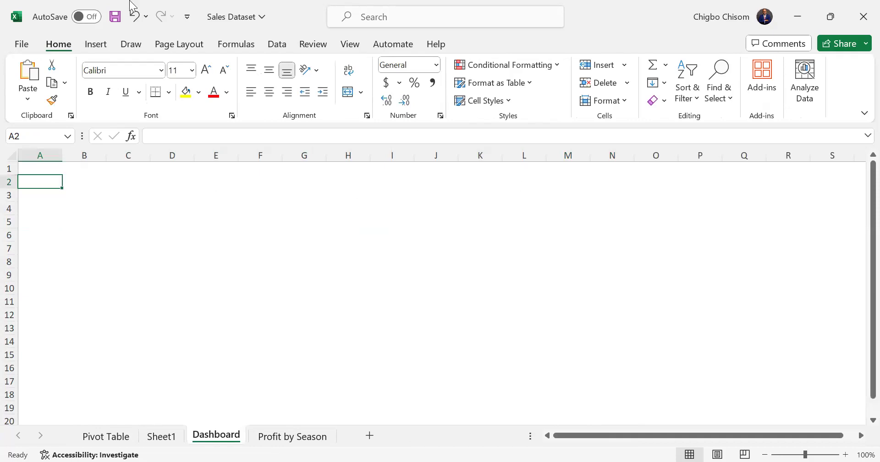
click(95, 45)
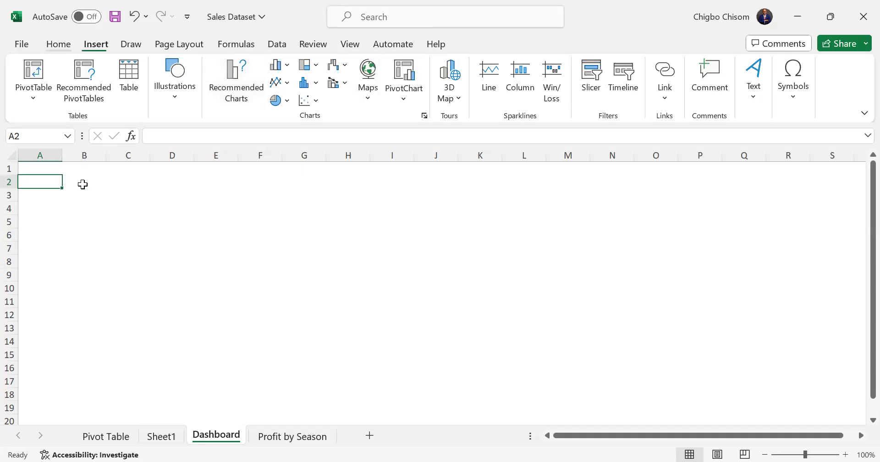
click(54, 169)
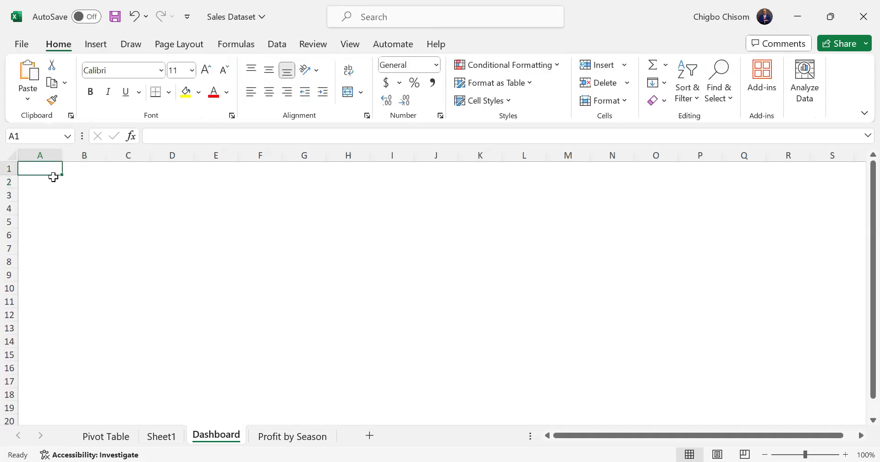
click(53, 179)
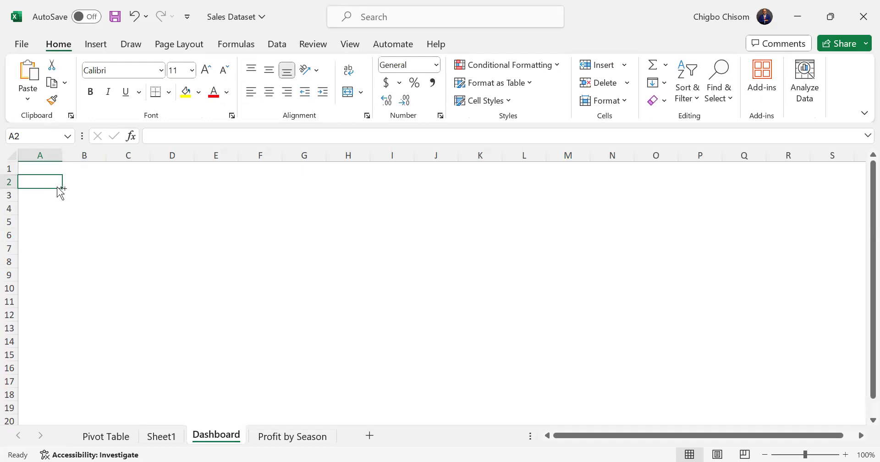
key(ctrl+v)
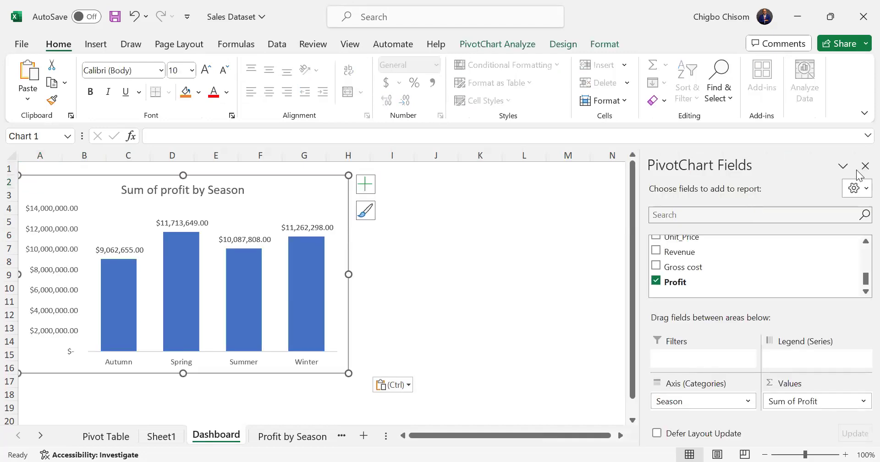
click(864, 166)
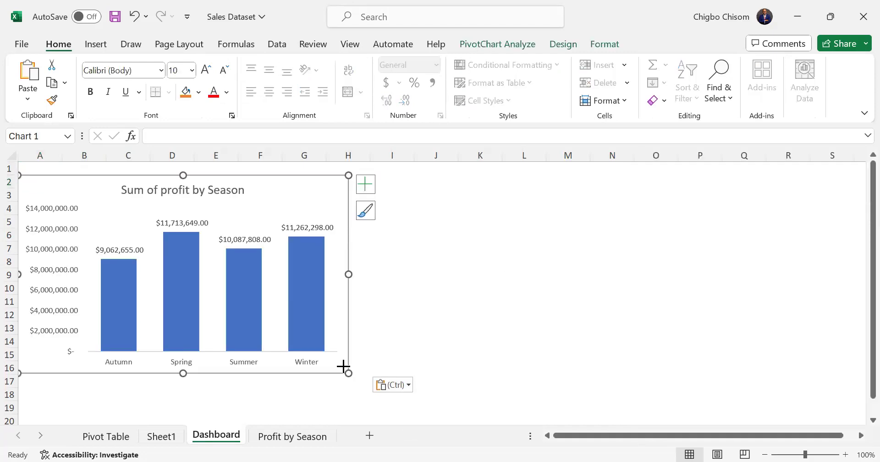
drag(348, 372, 294, 288)
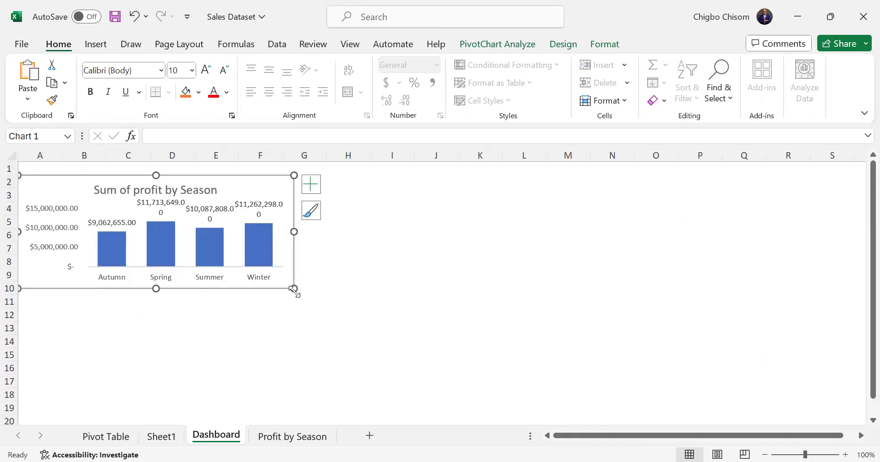
drag(333, 331, 346, 359)
- Make the Dashboard chart's title bold and set its font size to 12
click(237, 190)
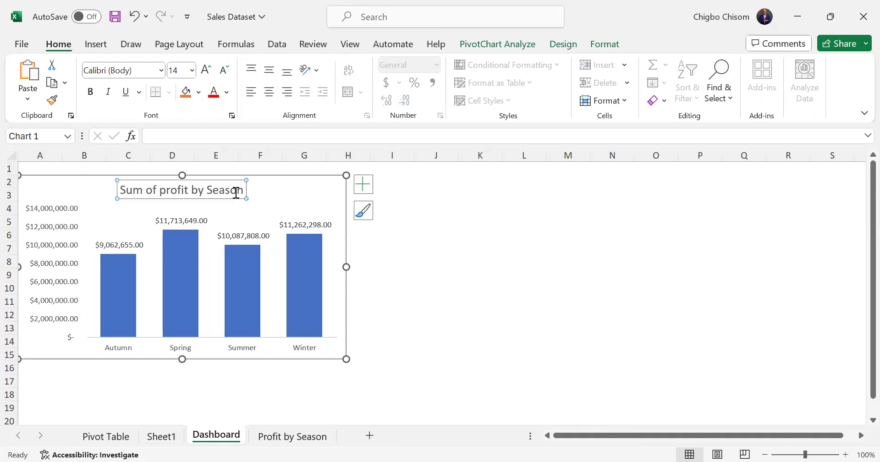
drag(243, 190, 120, 196)
key(ctrl+b)
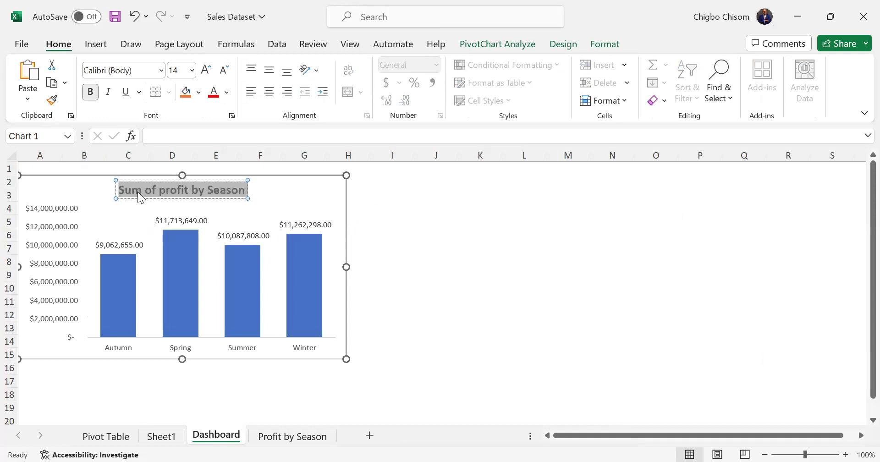
key(ctrl+shift+p)
text(12)
key(Return)
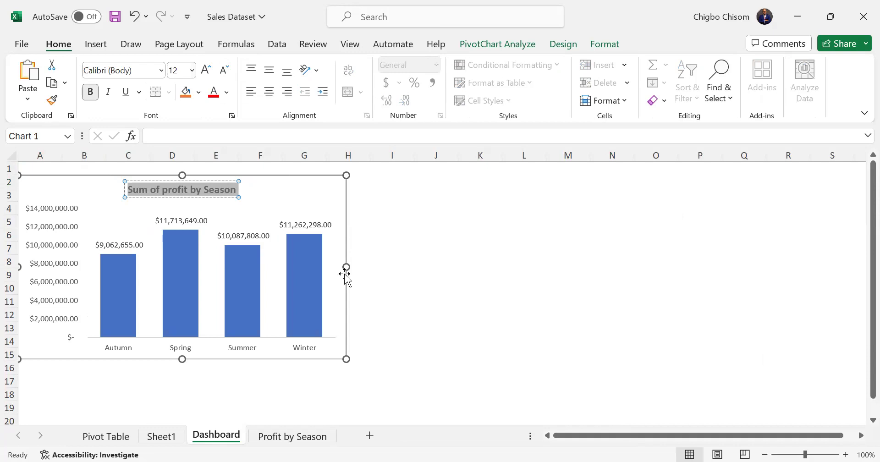
click(290, 182)
- Go to the Pivot Table sheet and show the field list for its pivot chart
click(161, 436)
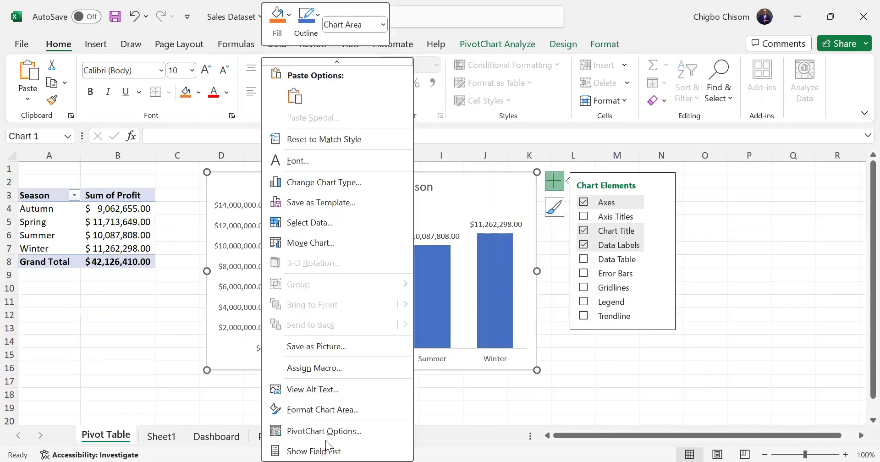
click(326, 449)
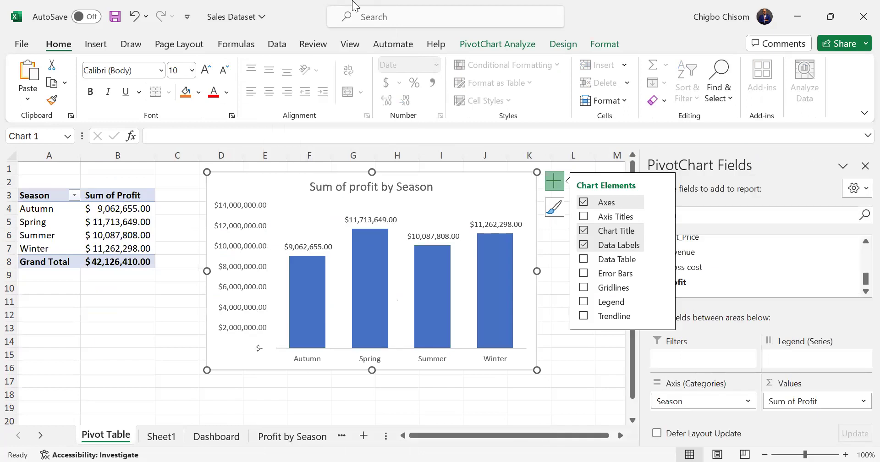
click(353, 1)
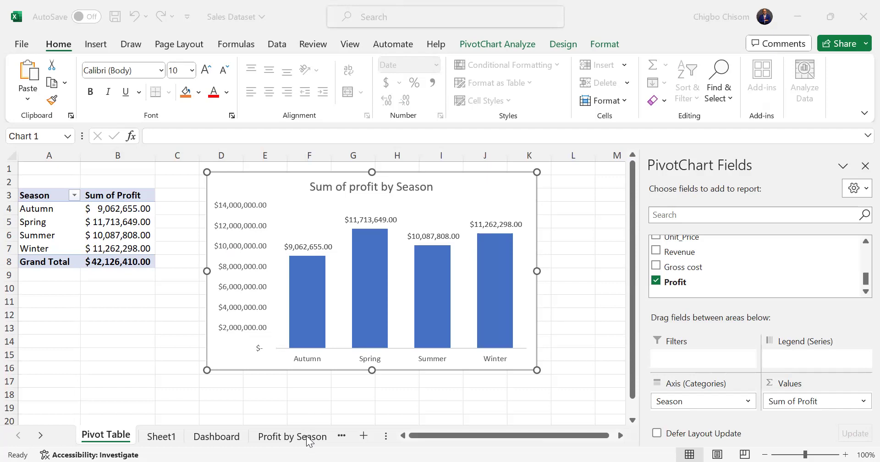
- Return to the Dashboard sheet, hide the field list and shift the chart so its corner sits inside cell A1
click(234, 437)
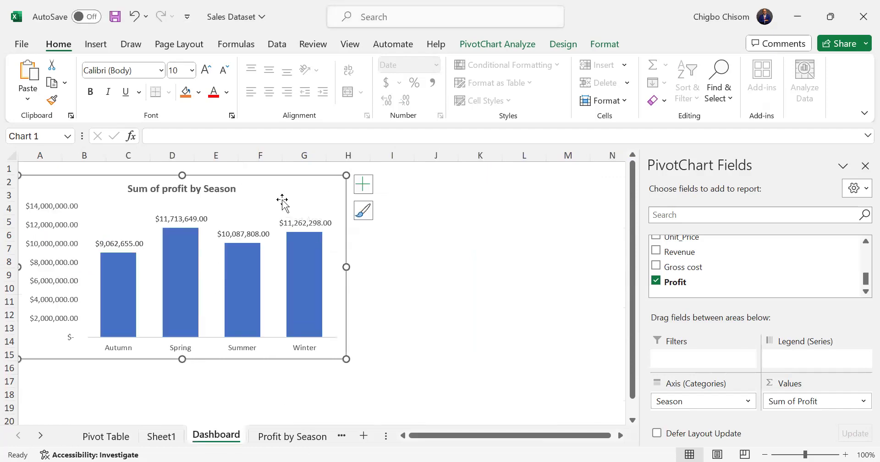
click(860, 165)
drag(307, 187, 323, 182)
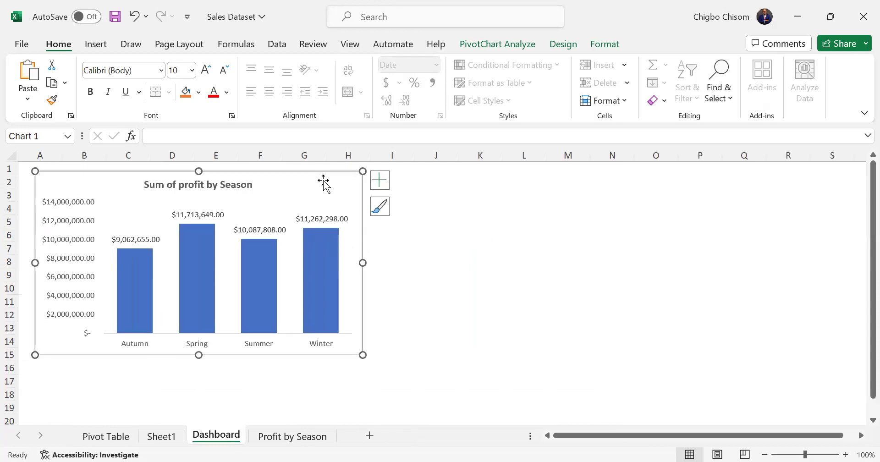
- Switch back to the Pivot Table sheet and display the pivot chart's field list
click(160, 437)
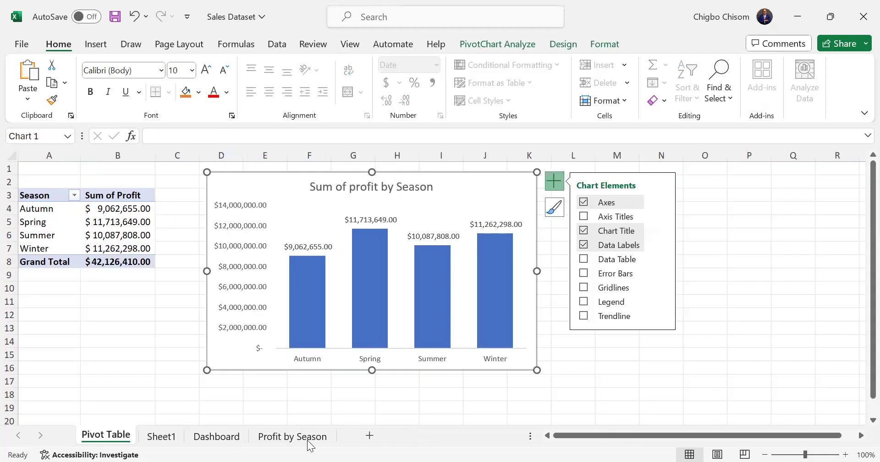
key(shift+F10)
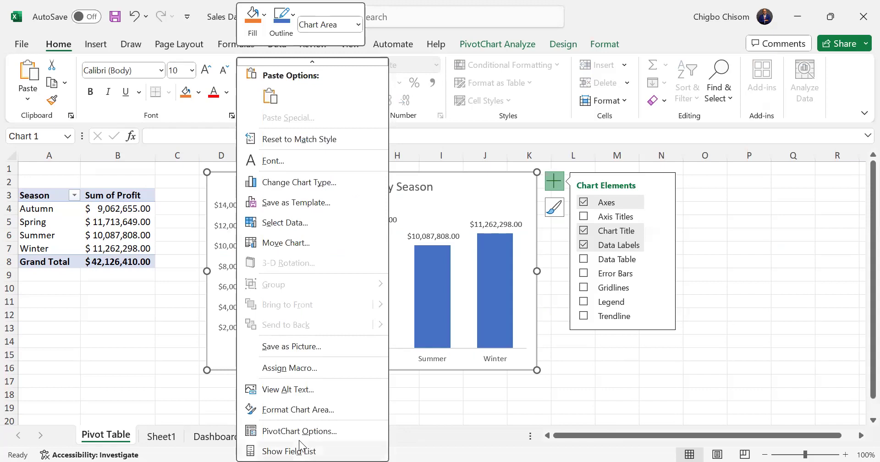
click(299, 441)
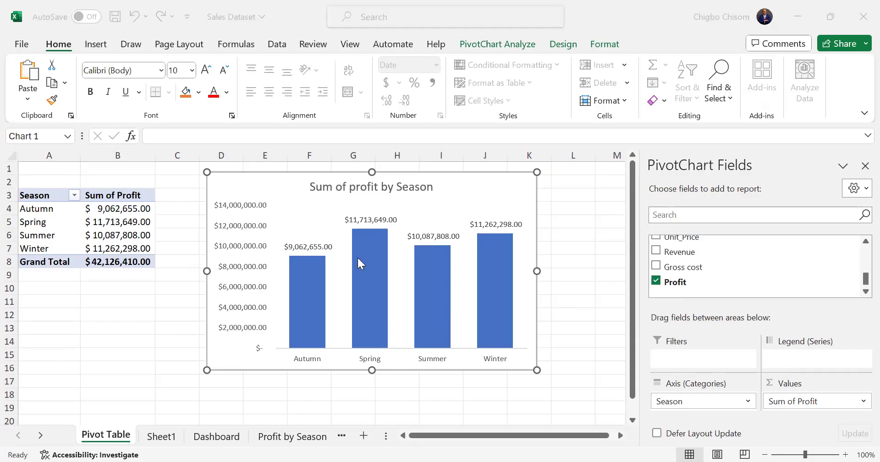
- Replace Season with Age categories as the pivot chart's axis field and open the chart area's formatting options
key(alt+Tab)
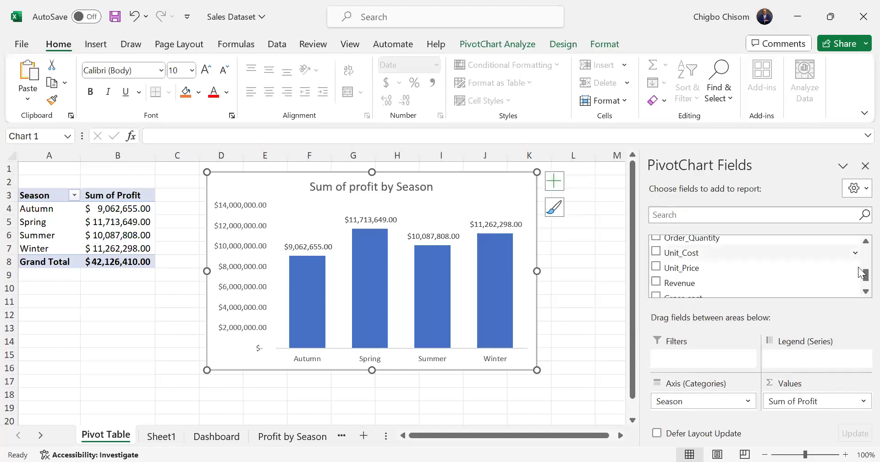
mouse_move(861, 272)
mouse_down()
mouse_move(859, 280)
mouse_move(860, 253)
mouse_move(859, 263)
mouse_up()
click(656, 279)
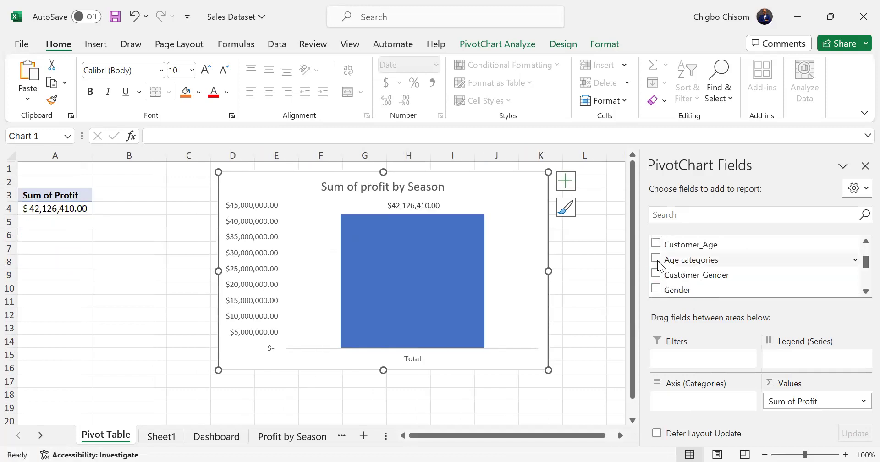
click(727, 264)
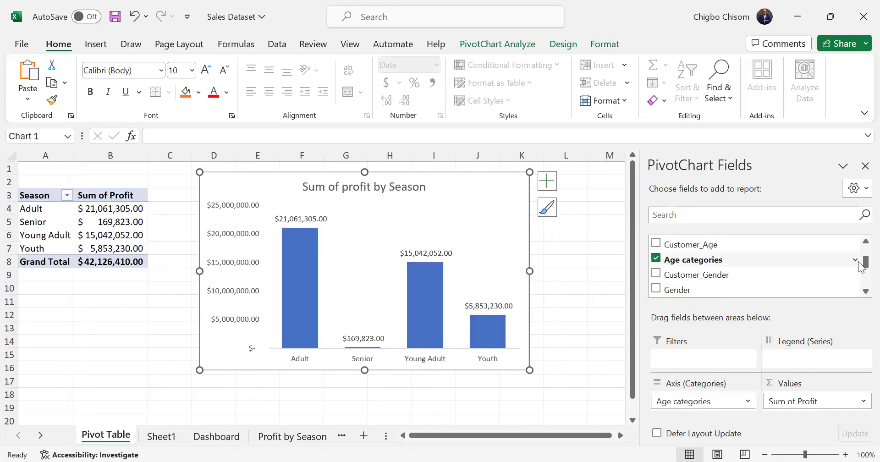
drag(860, 261, 859, 278)
click(859, 282)
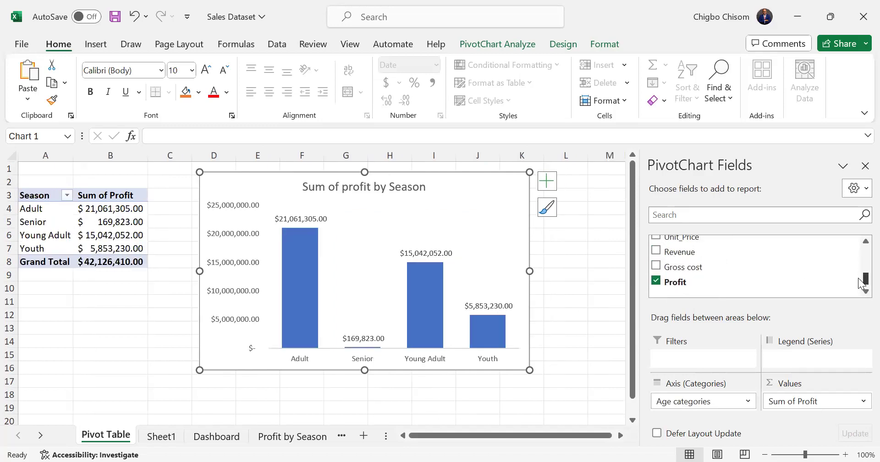
double_click(504, 186)
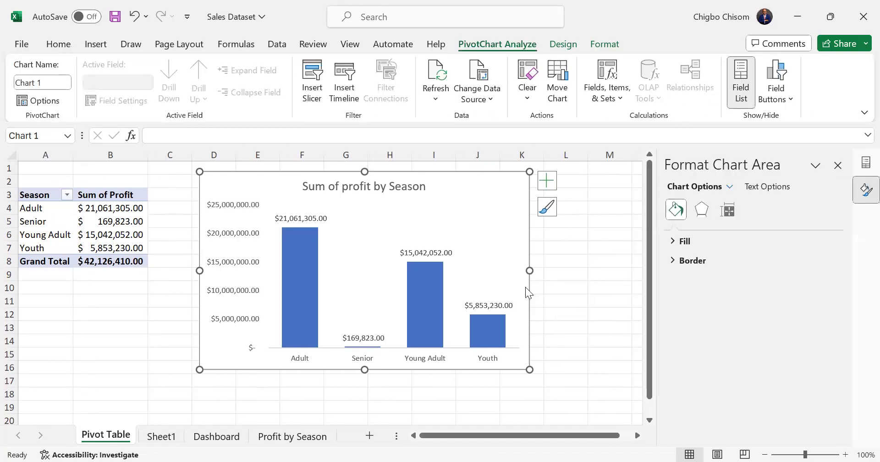
right_click(507, 268)
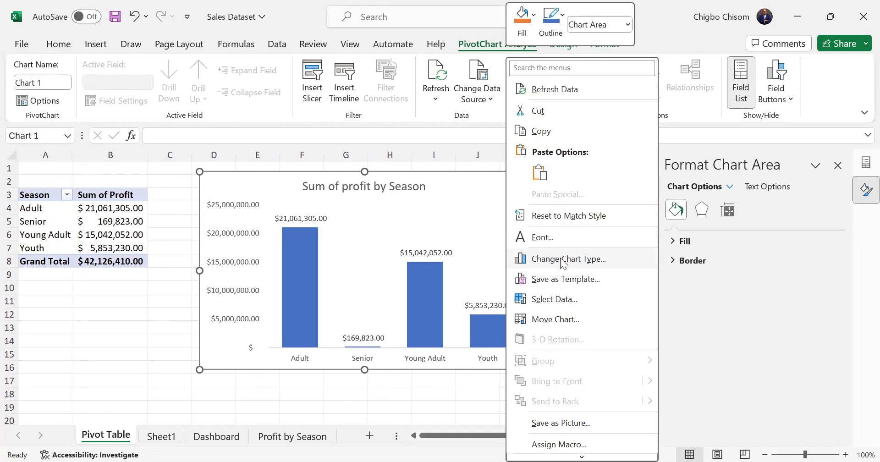
click(563, 259)
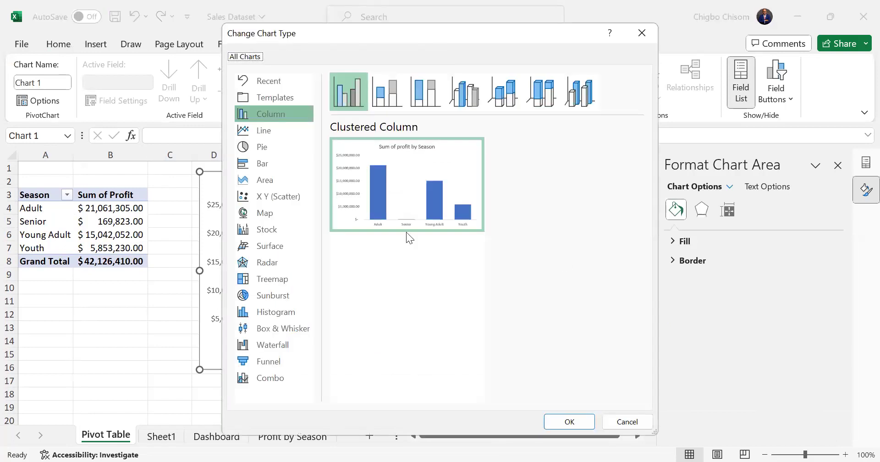
click(386, 107)
click(342, 104)
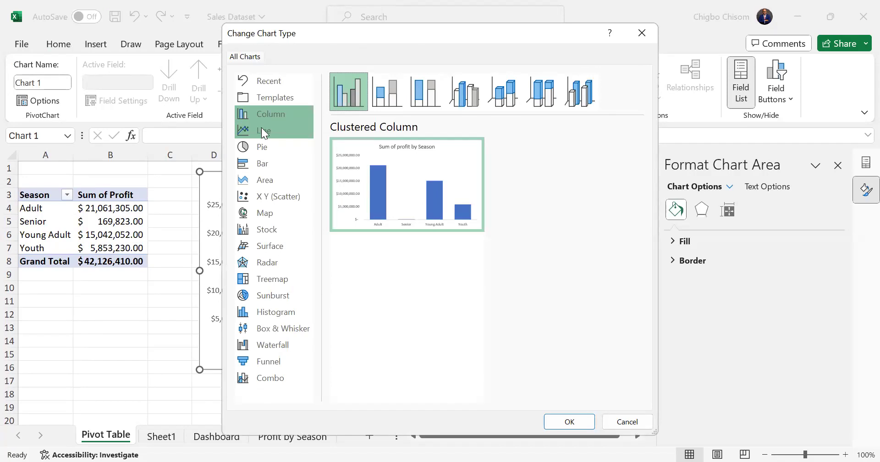
mouse_move(388, 167)
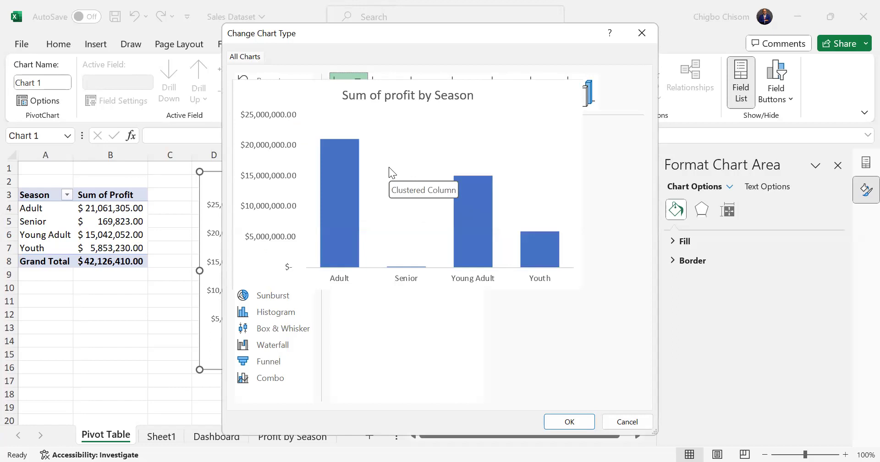
click(262, 147)
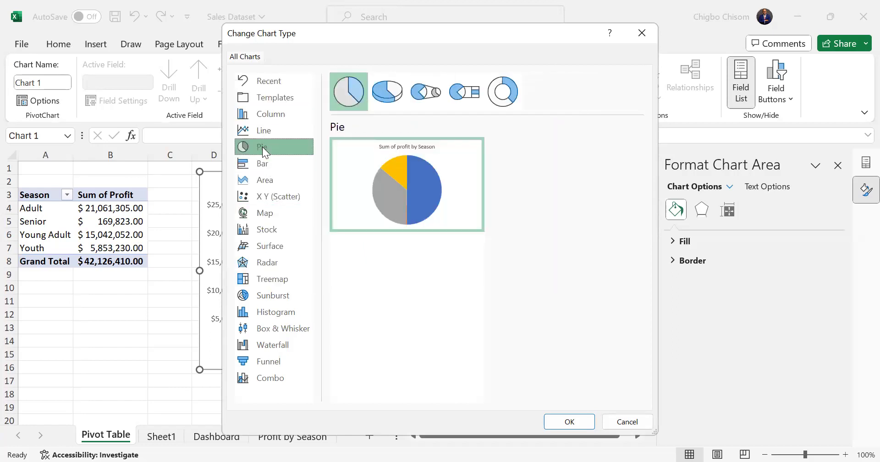
click(267, 115)
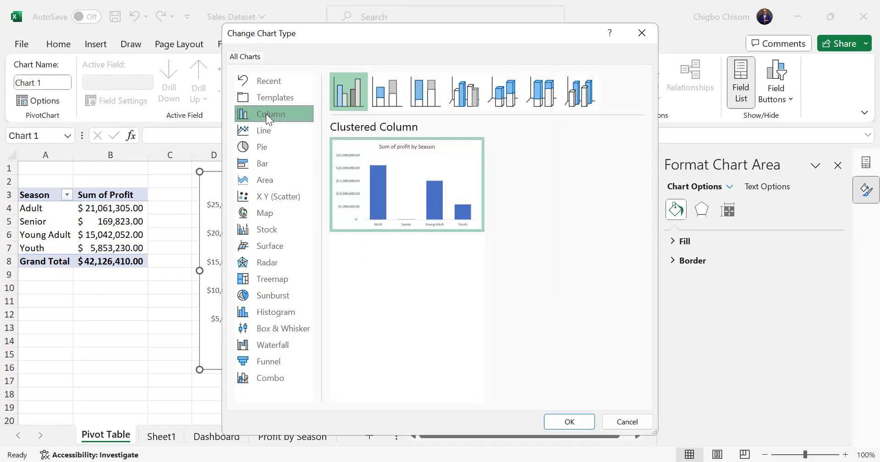
click(642, 36)
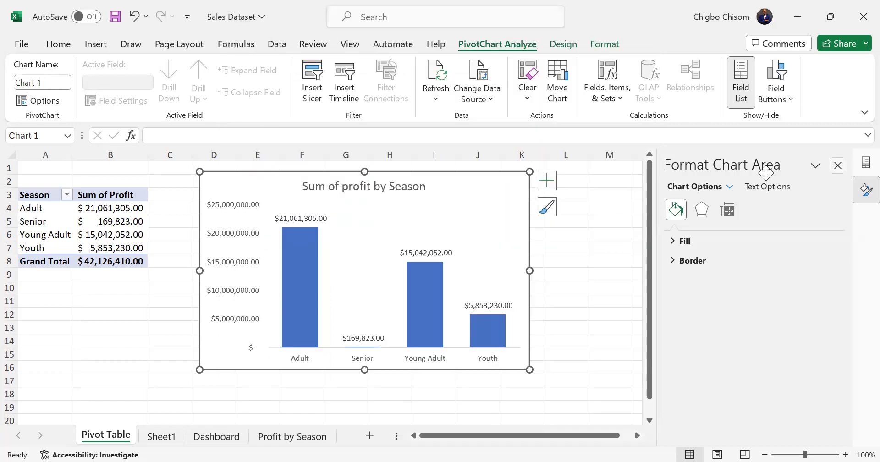
double_click(512, 180)
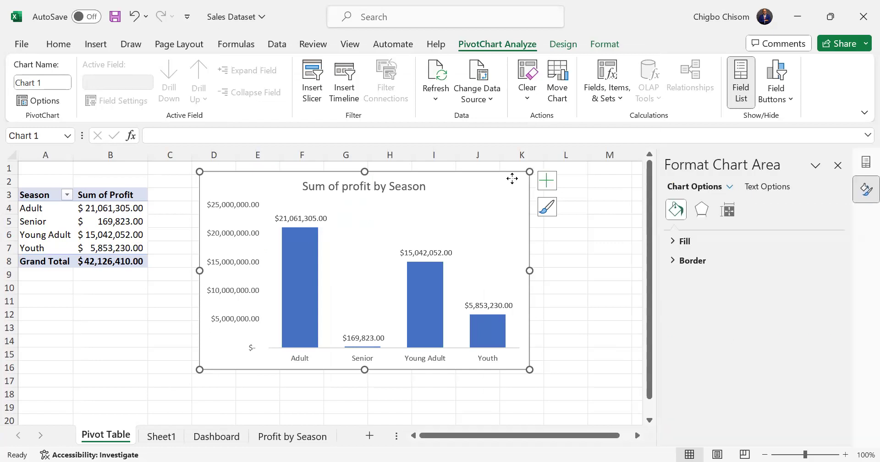
right_click(512, 178)
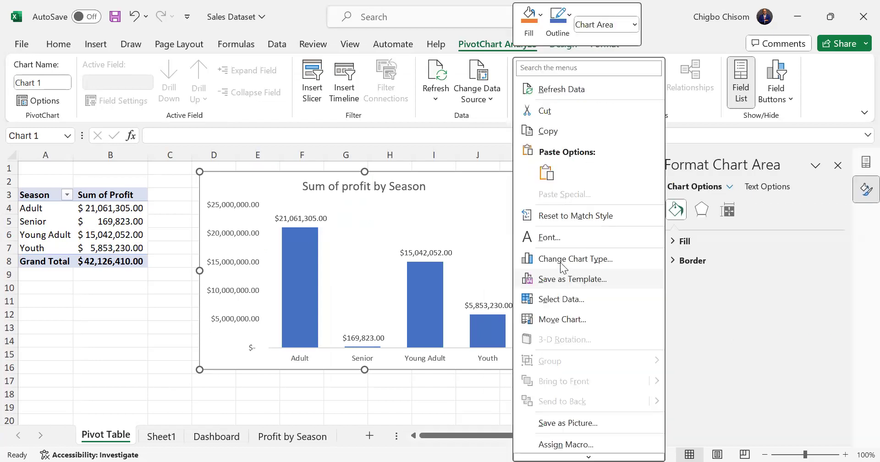
click(562, 259)
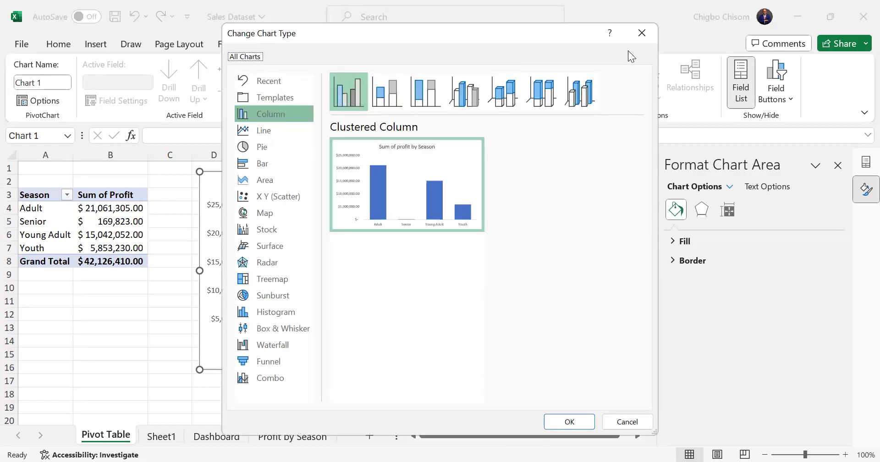
click(641, 33)
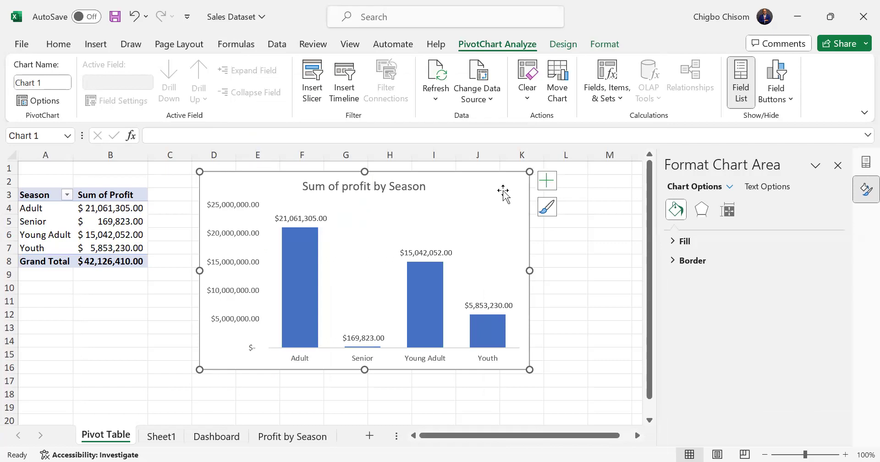
- Try an Orange, Accent 2 border on the whole chart area and undo it
click(673, 242)
click(675, 242)
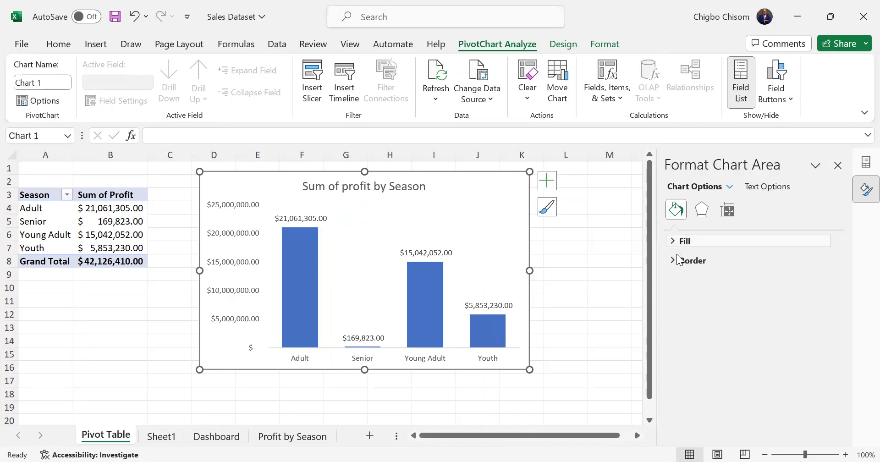
click(677, 259)
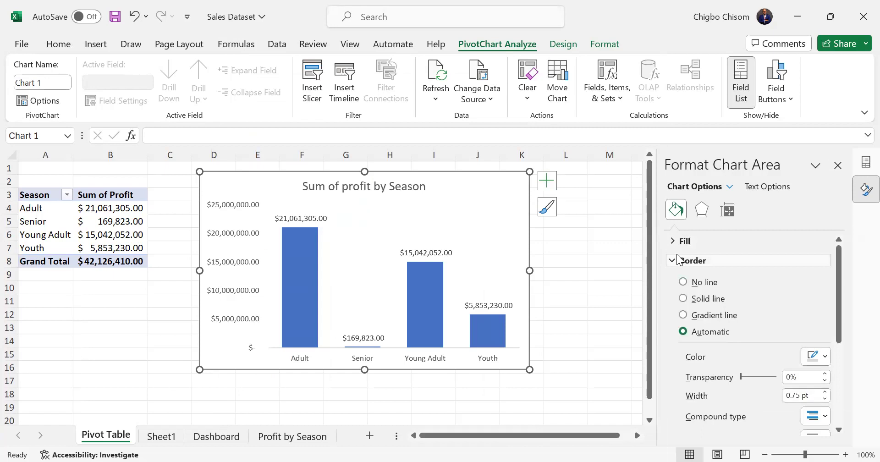
scroll(679, 260, down, 2)
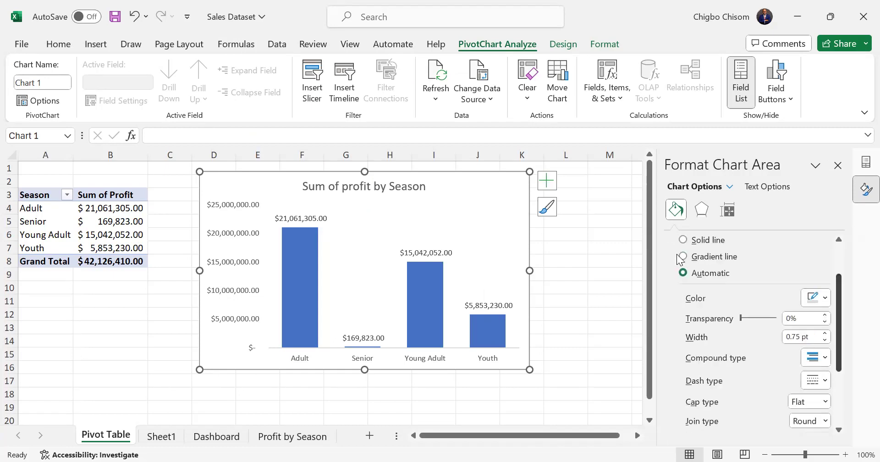
click(816, 298)
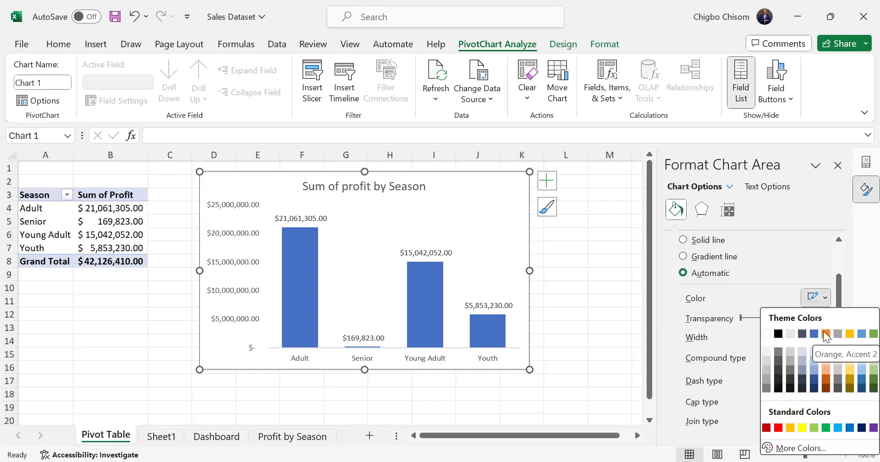
click(825, 334)
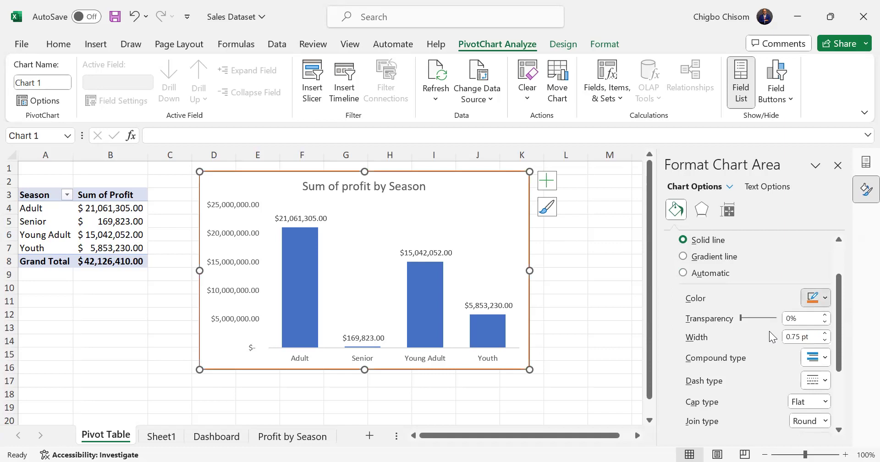
key(ctrl+z)
key(ctrl+z)
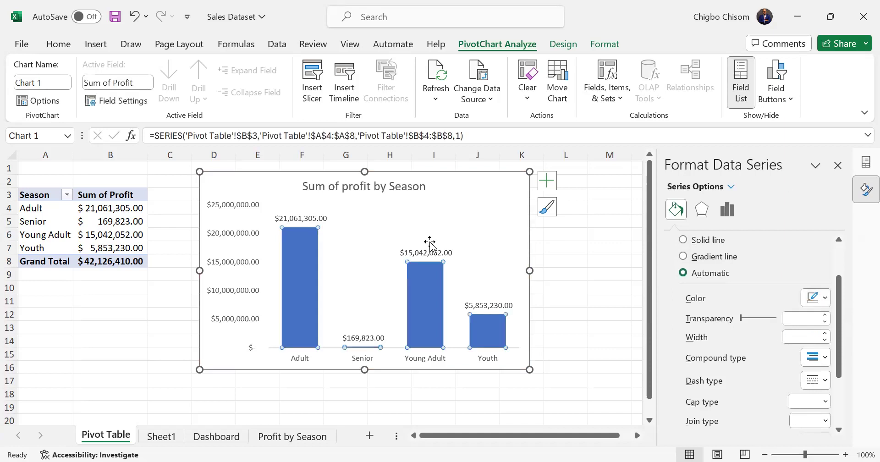
- Try an orange outline on the profit columns and replace it with a solid white one
click(824, 297)
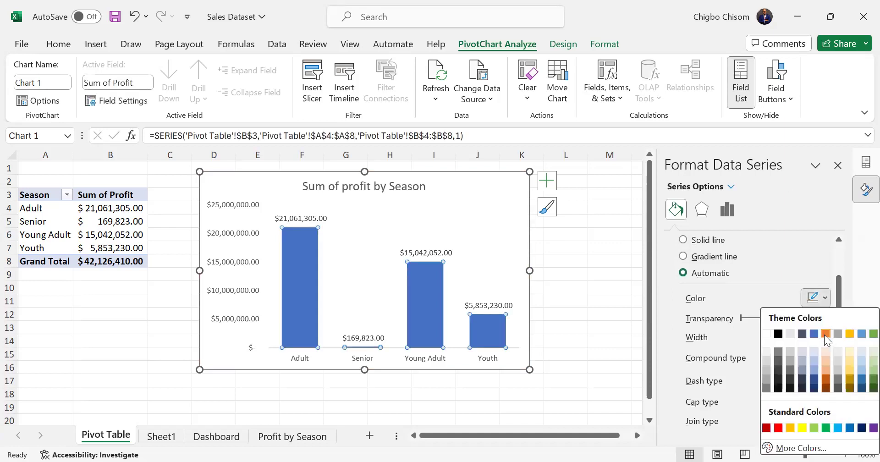
click(824, 333)
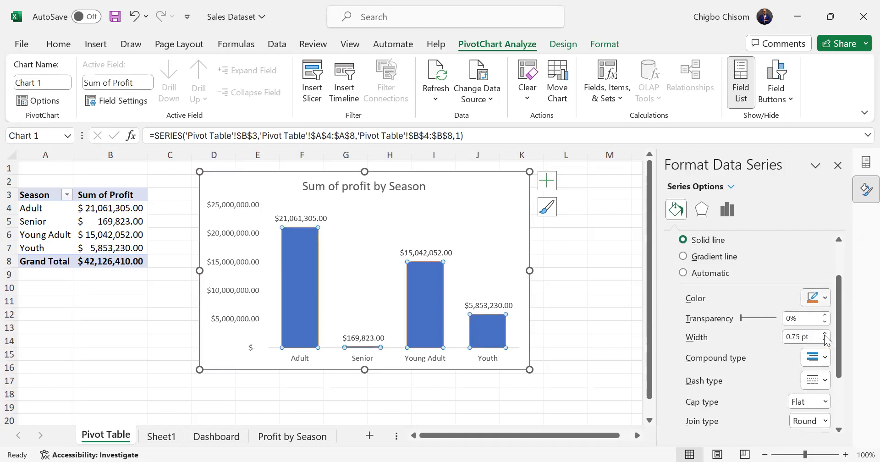
click(815, 298)
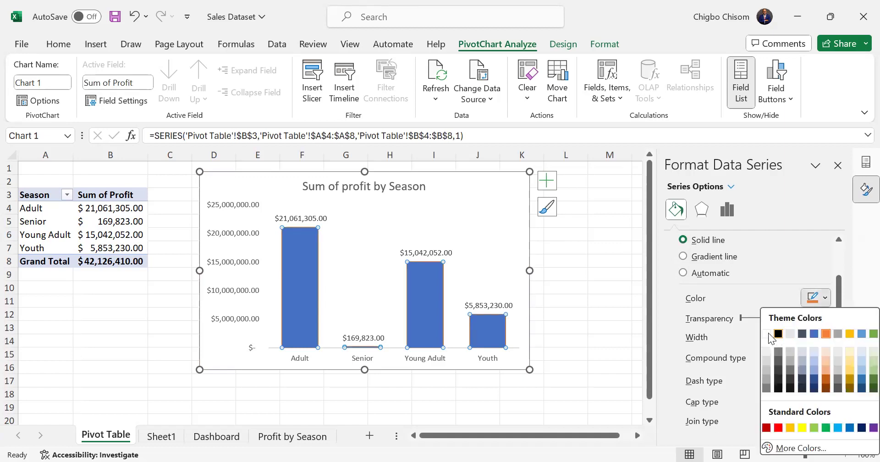
click(768, 335)
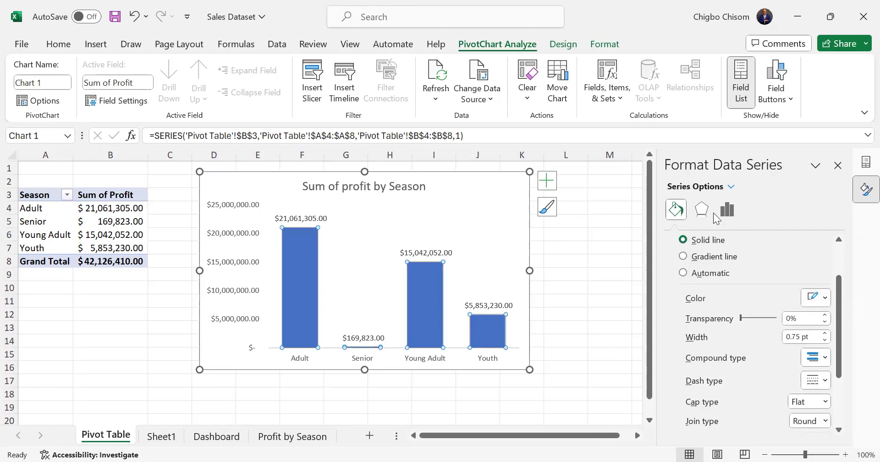
- Fill only the Young Adult column of the profit chart with the orange theme color
click(432, 277)
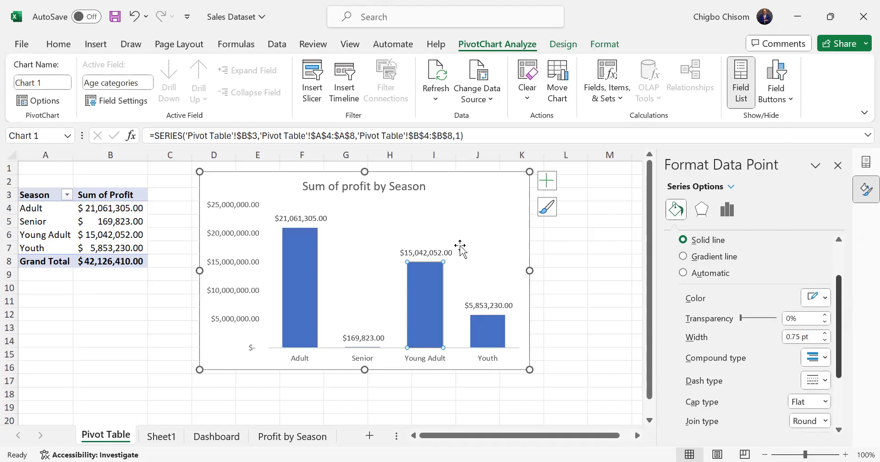
scroll(838, 418, down, 3)
scroll(841, 419, up, 4)
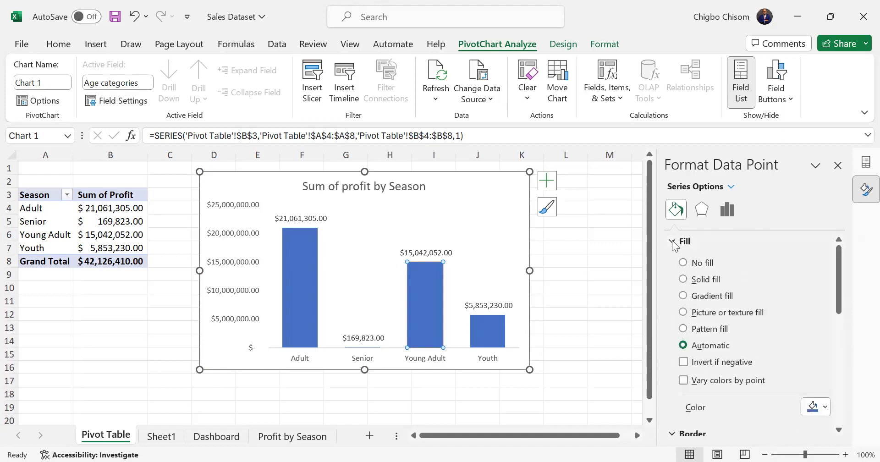
scroll(672, 245, down, 3)
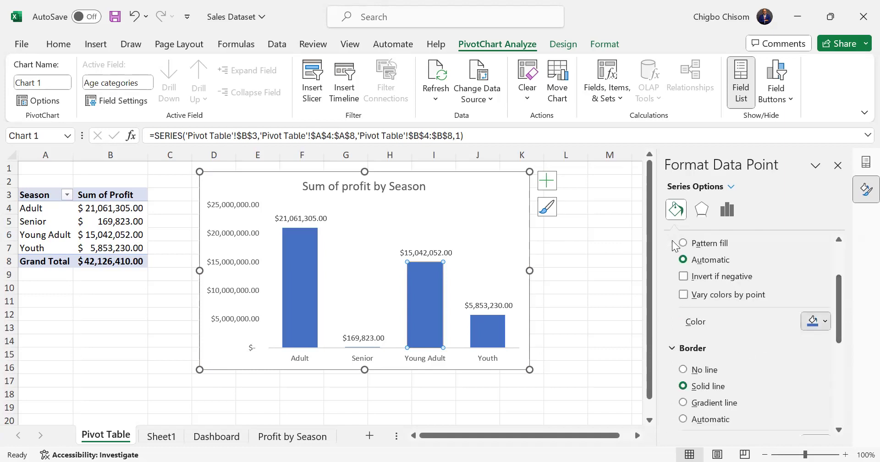
click(818, 321)
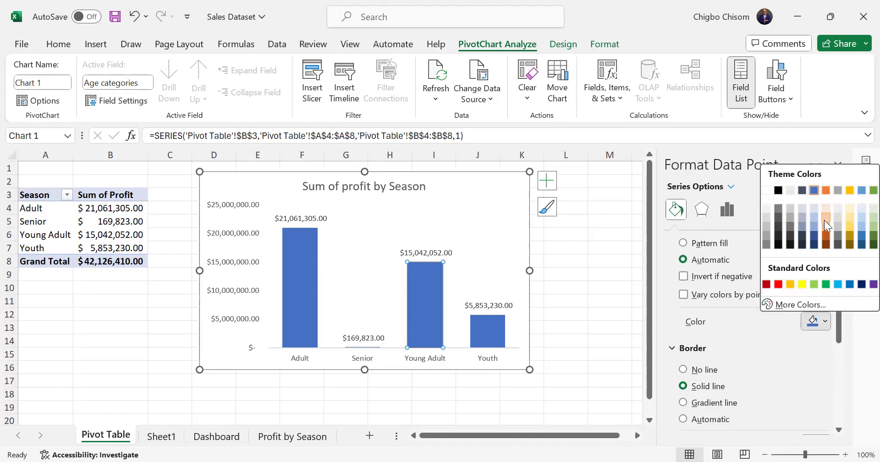
click(825, 189)
- Fill the Adult and Youth columns of the profit chart with the same orange as the Young Adult column
click(295, 238)
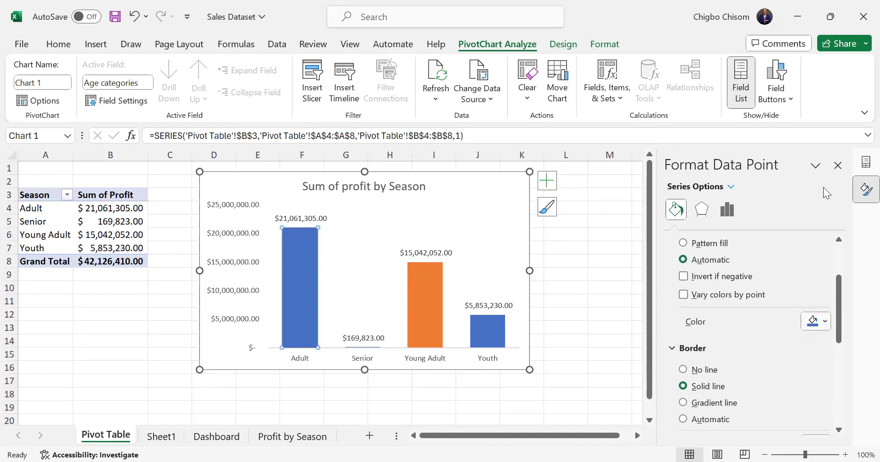
key(F4)
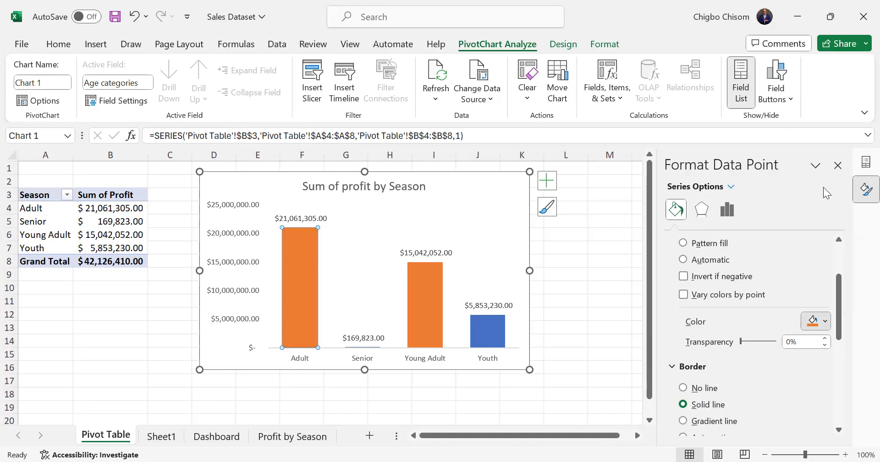
click(487, 330)
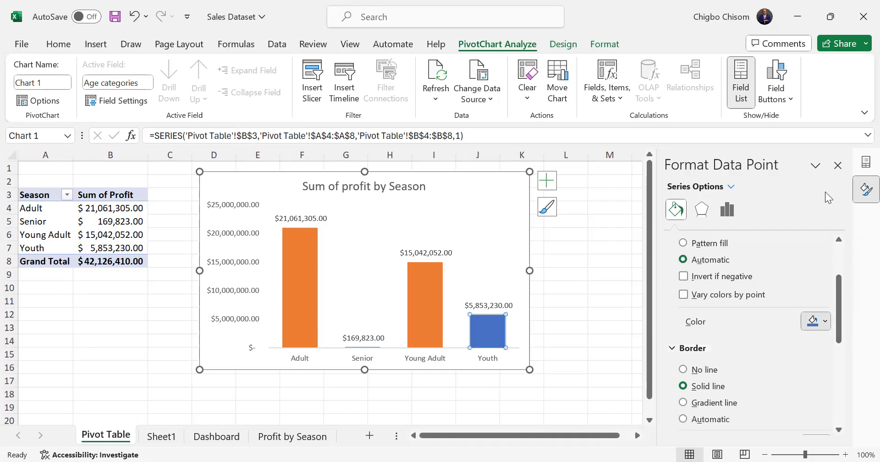
- Fill the whole profit column series, including the tiny Senior column, with the orange theme color
click(366, 346)
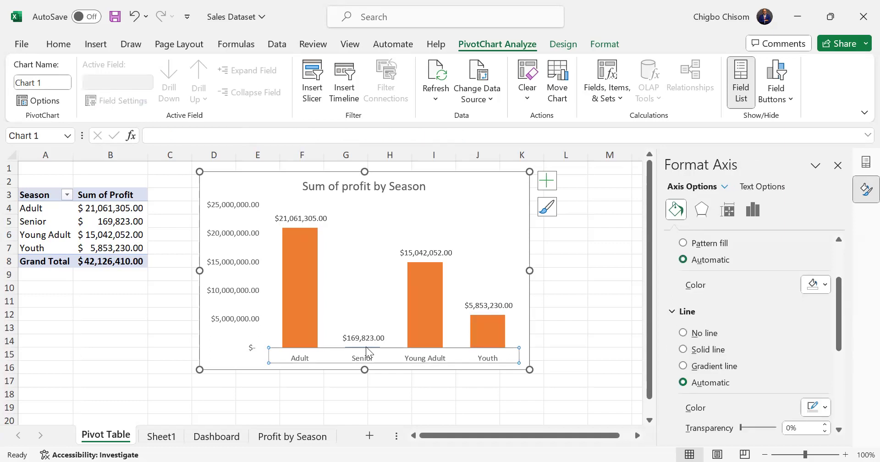
click(373, 341)
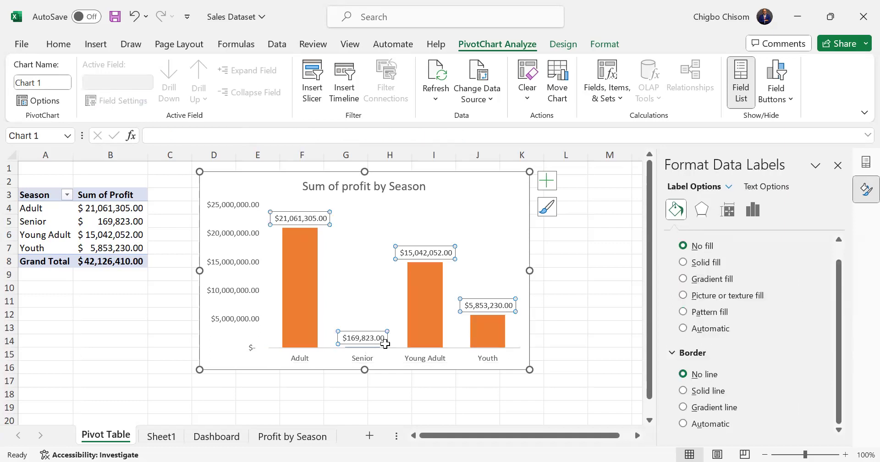
click(370, 346)
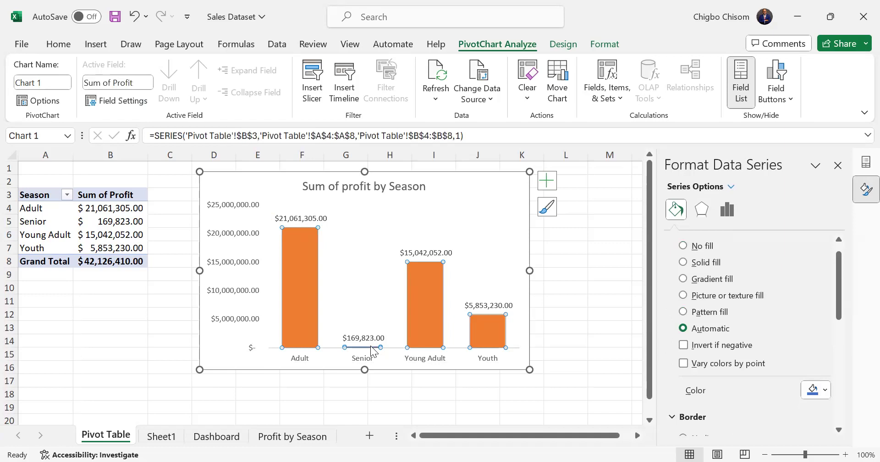
click(825, 390)
click(829, 259)
- Paste a copy of the orange profit chart at cell I2 of the Dashboard sheet and size it beside the existing chart
click(510, 225)
drag(504, 200, 504, 200)
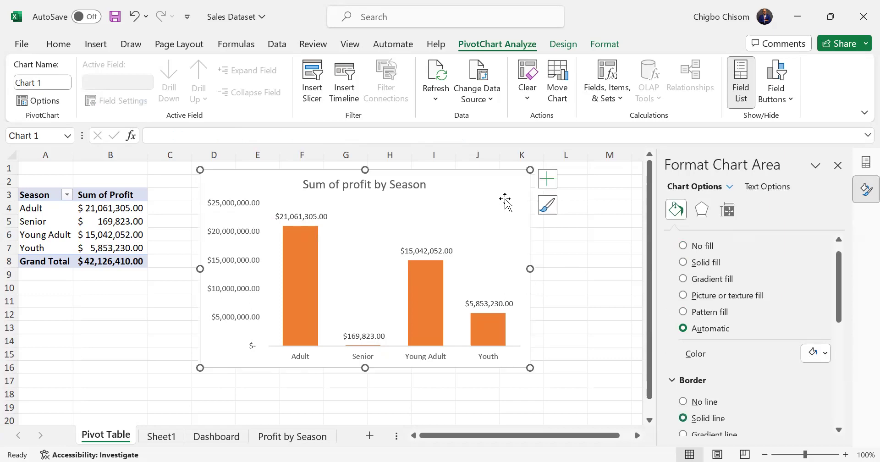
click(231, 435)
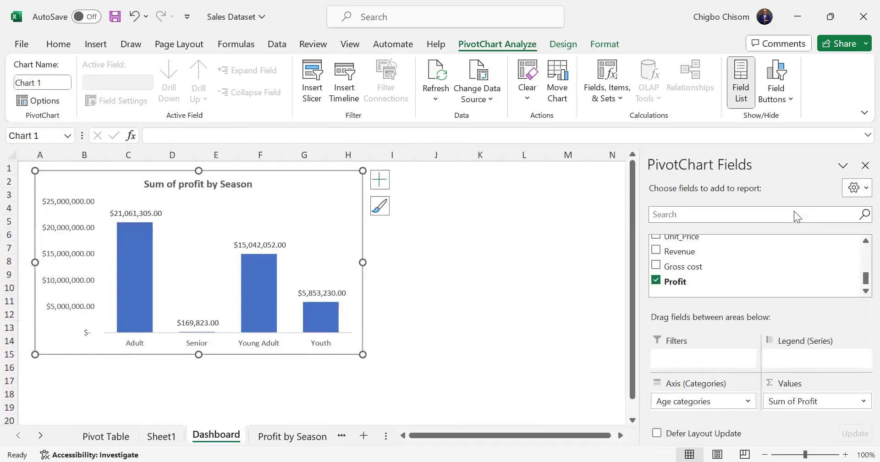
click(864, 166)
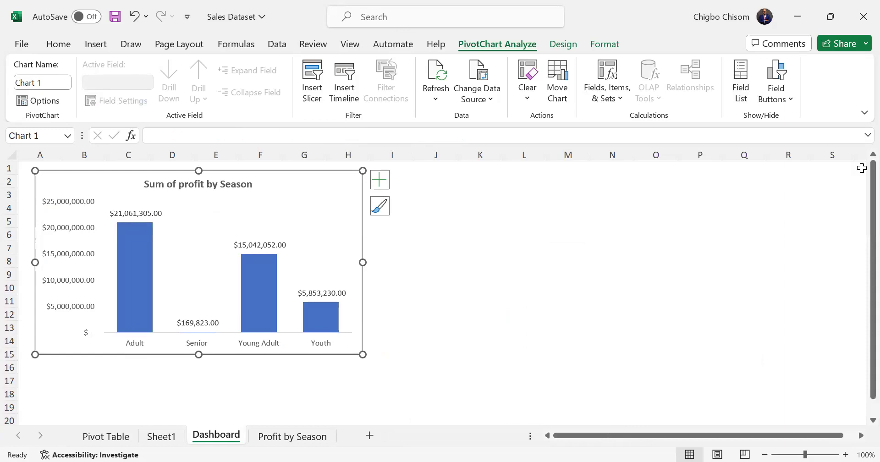
click(403, 182)
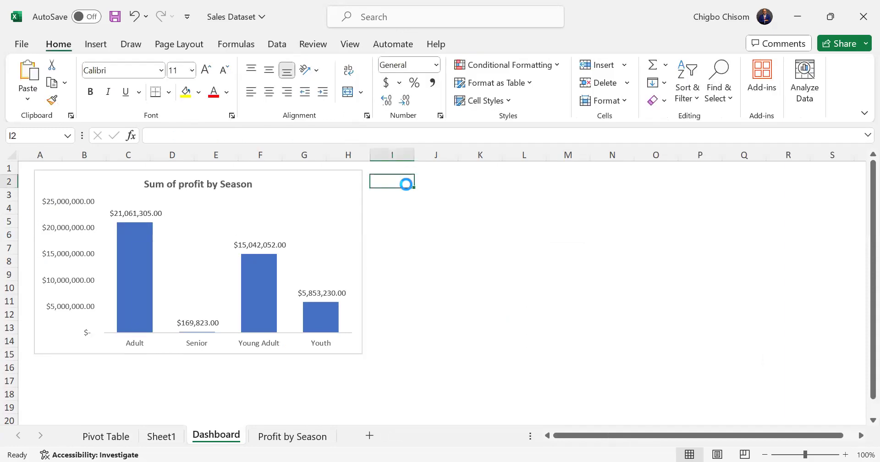
key(ctrl+v)
drag(700, 373, 682, 357)
click(784, 327)
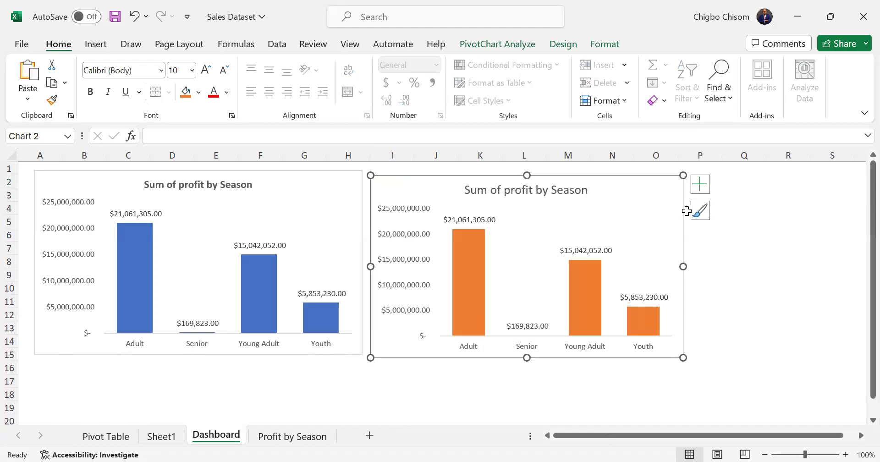
- Retitle the pasted orange chart on the Dashboard sheet as "Sum of profit by Age group"
drag(472, 187, 553, 192)
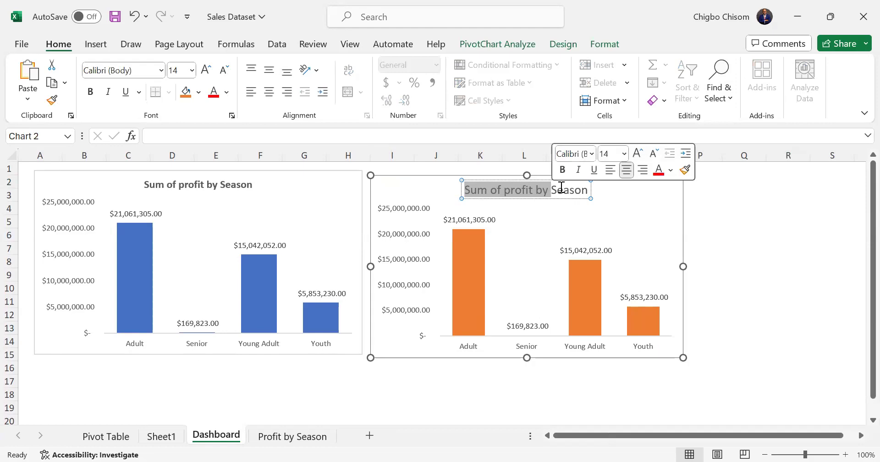
click(586, 189)
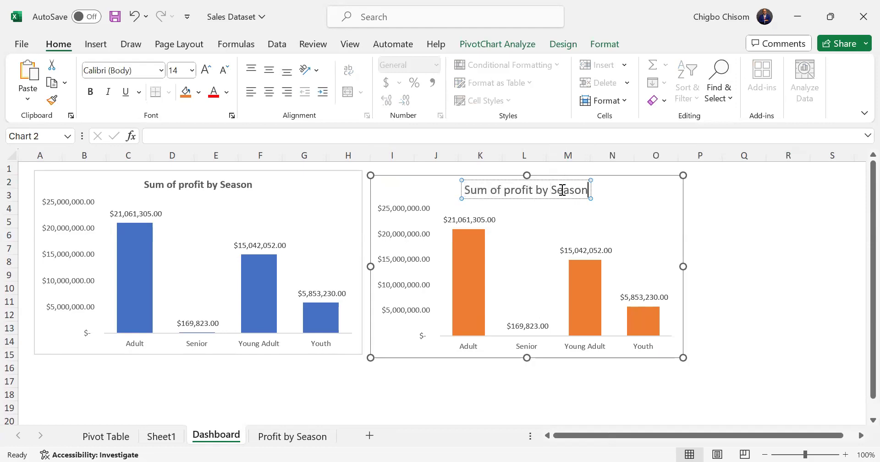
double_click(561, 189)
text(Age)
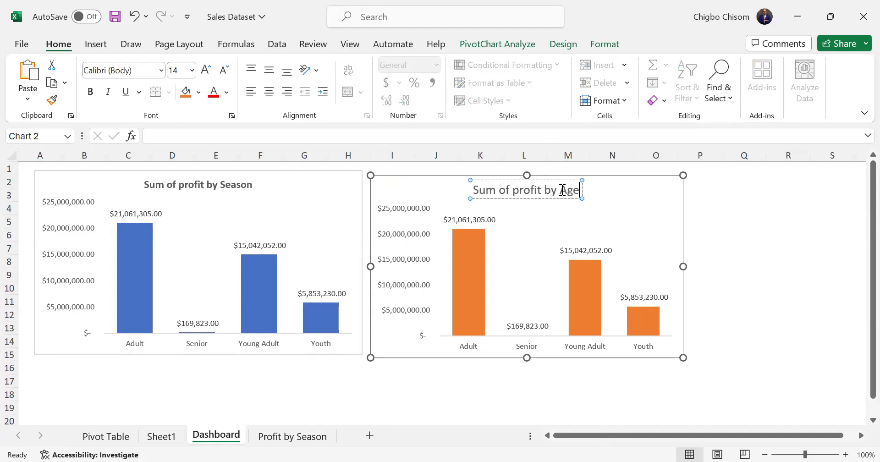
text( gr)
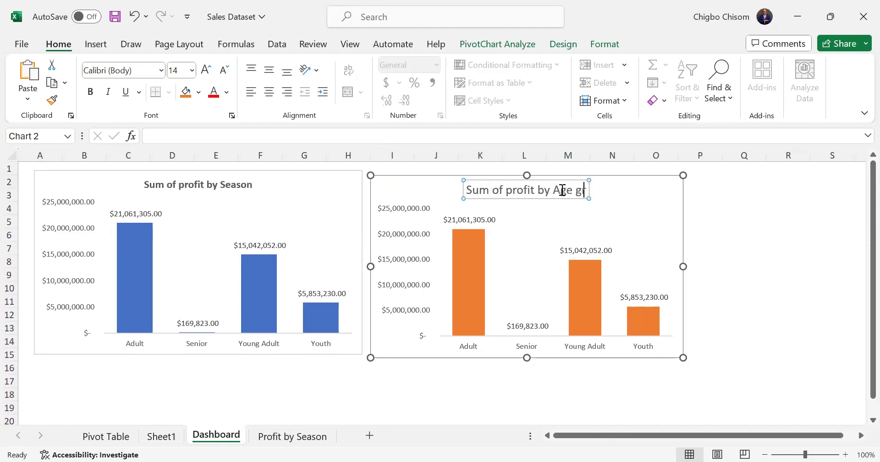
text(oup)
- Try font size 2 on the pasted chart's title, then remove the title
drag(459, 191, 605, 199)
click(176, 70)
text(2)
key(Return)
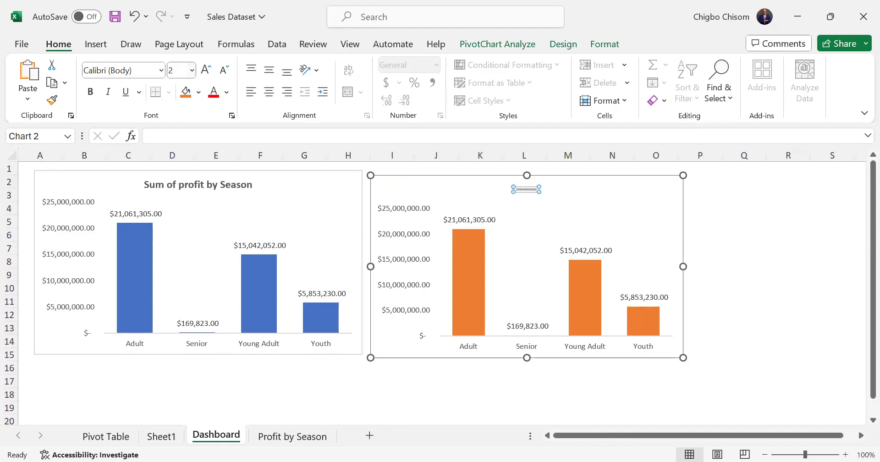
key(BackSpace)
click(177, 71)
click(372, 186)
key(ctrl+z)
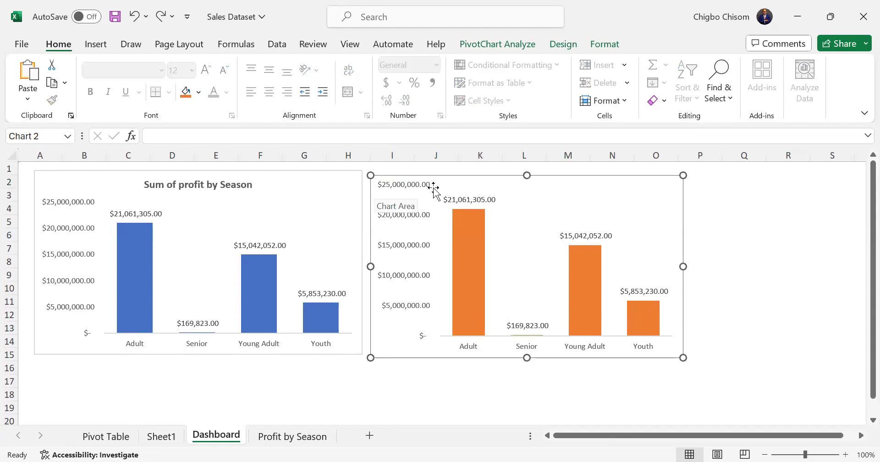
- Delete the pasted orange chart from the Dashboard sheet
click(460, 187)
key(Escape)
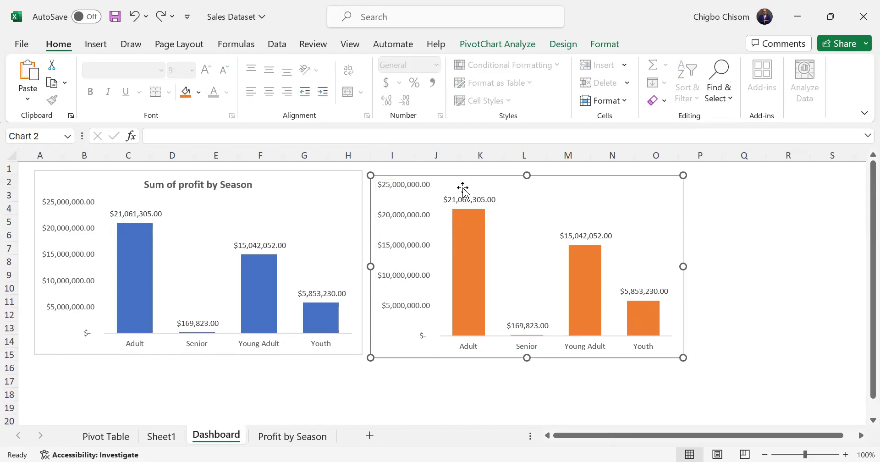
click(463, 188)
key(Delete)
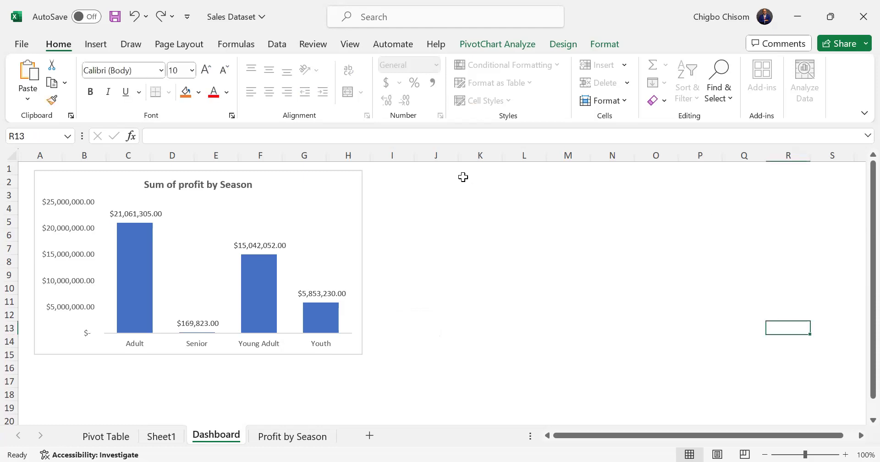
- On the Pivot Table sheet, replace "Season" in the orange chart's title with wording that starts "Age c"
click(105, 436)
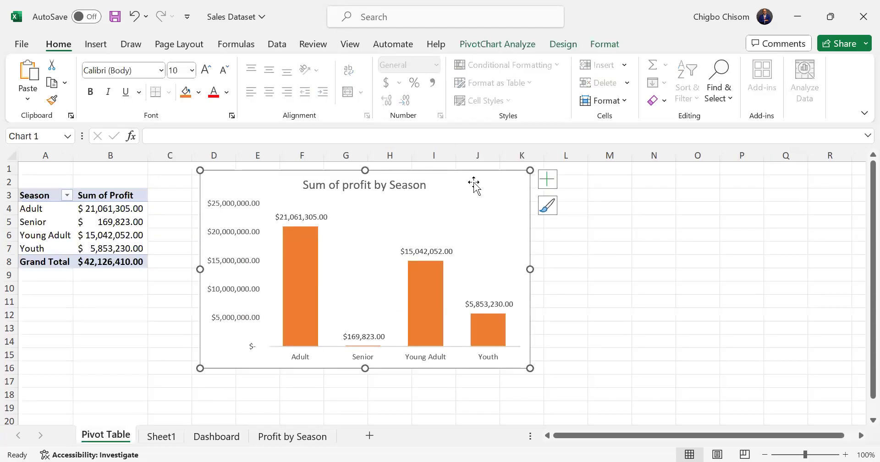
click(421, 184)
drag(422, 184, 393, 183)
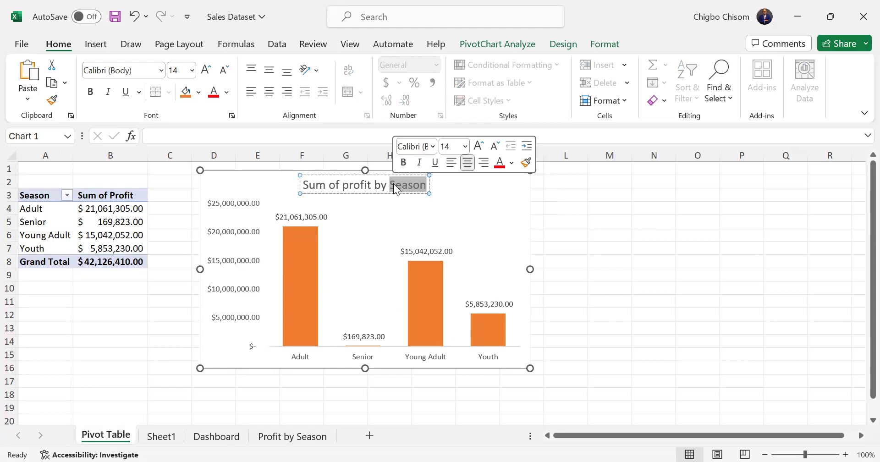
text(Age c)
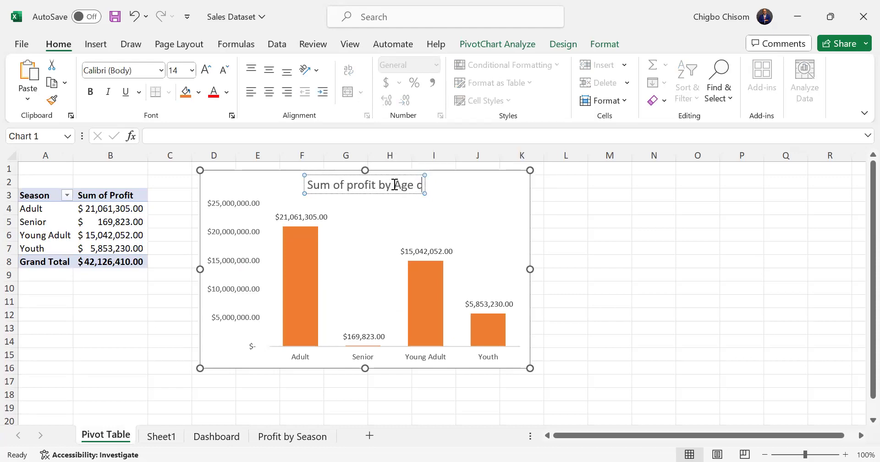
- Complete the chart title as "Sum of profit by Age categories" and format it as 12 pt bold
text(ate)
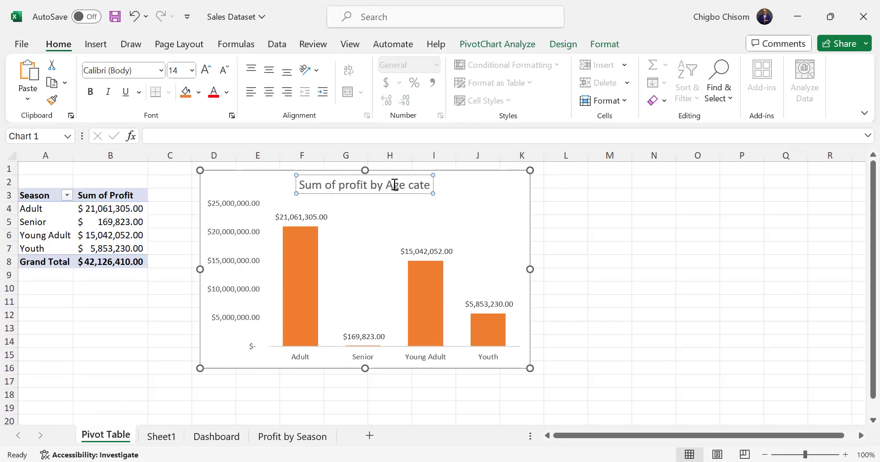
text(go)
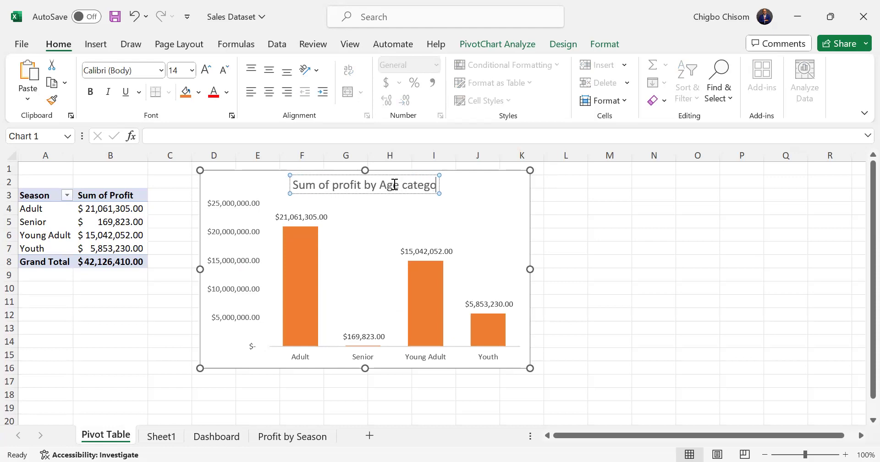
text(ries)
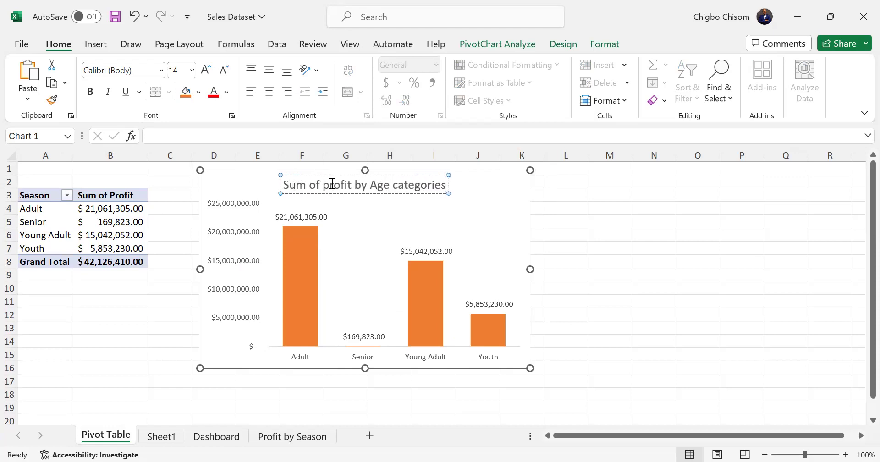
key(ctrl+a)
key(alt+h)
text(fs12)
key(Return)
key(ctrl+b)
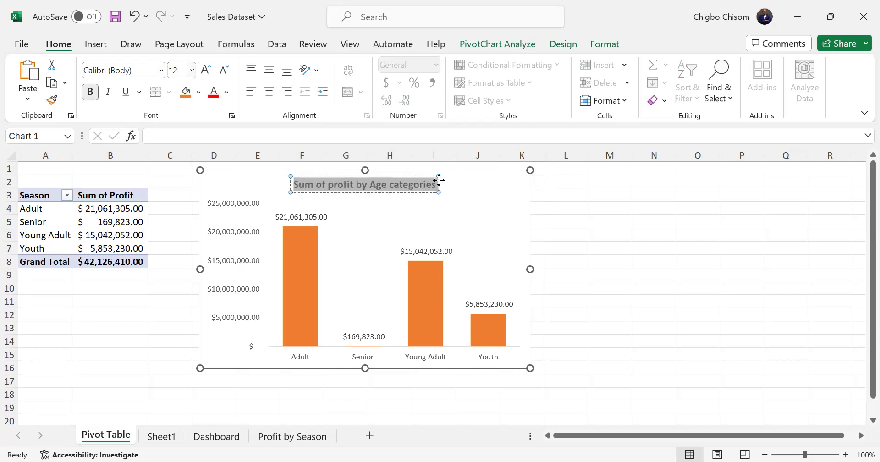
- Copy the age categories chart to the Dashboard sheet beside the season chart and resize it to match that chart's height
click(487, 181)
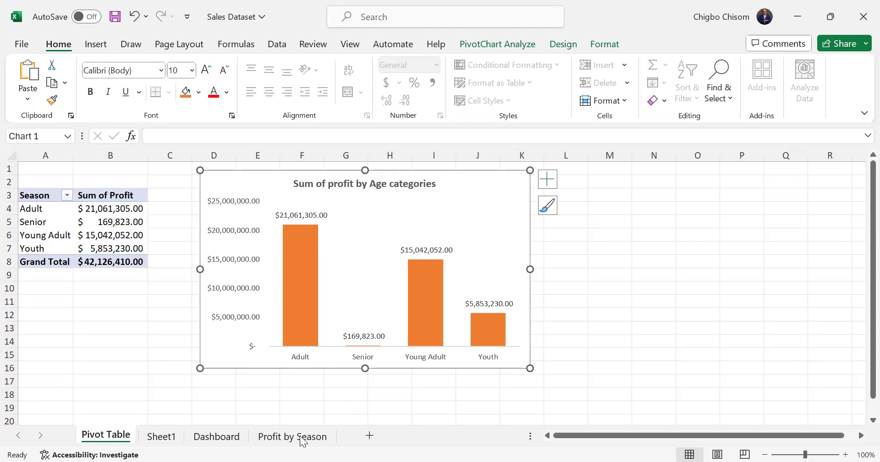
click(224, 437)
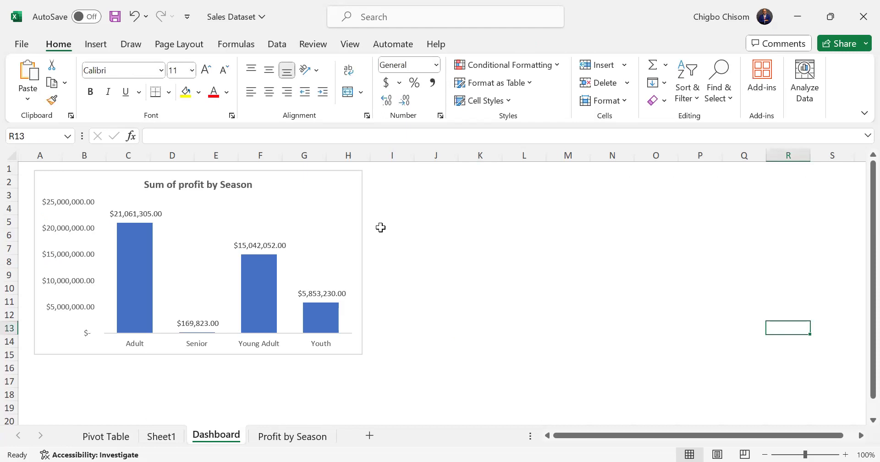
click(377, 177)
key(ctrl+v)
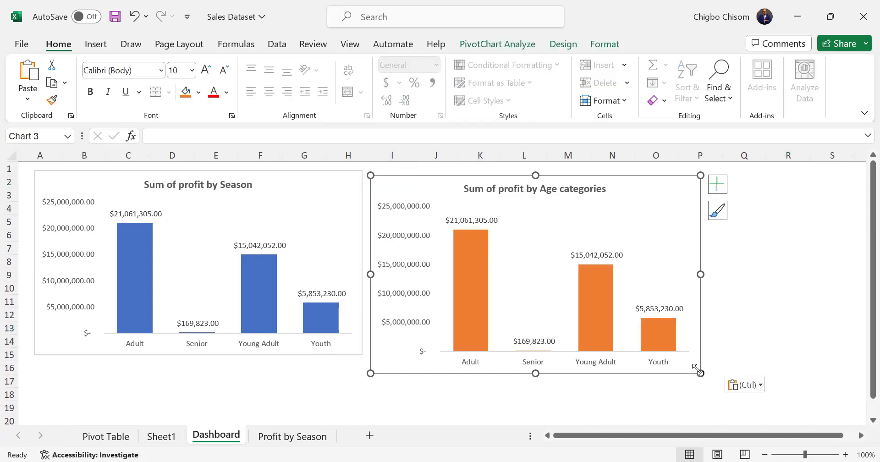
drag(707, 355, 708, 355)
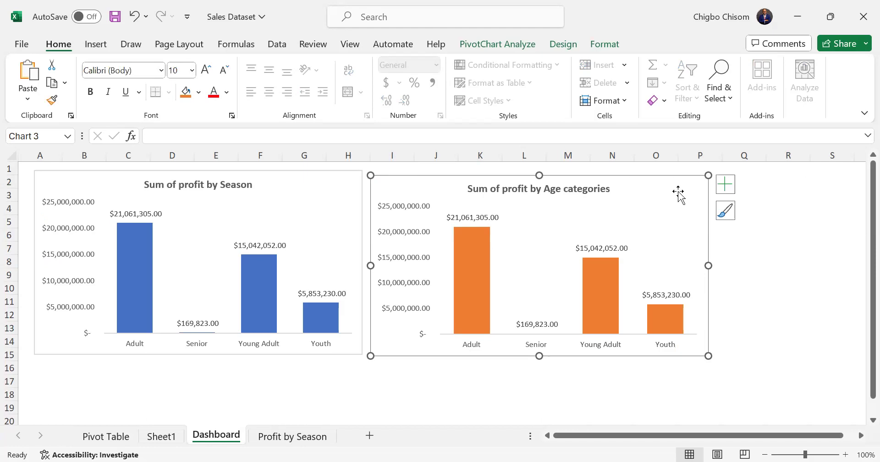
- Return to the Pivot Table sheet and show the field list of the age categories chart
click(106, 438)
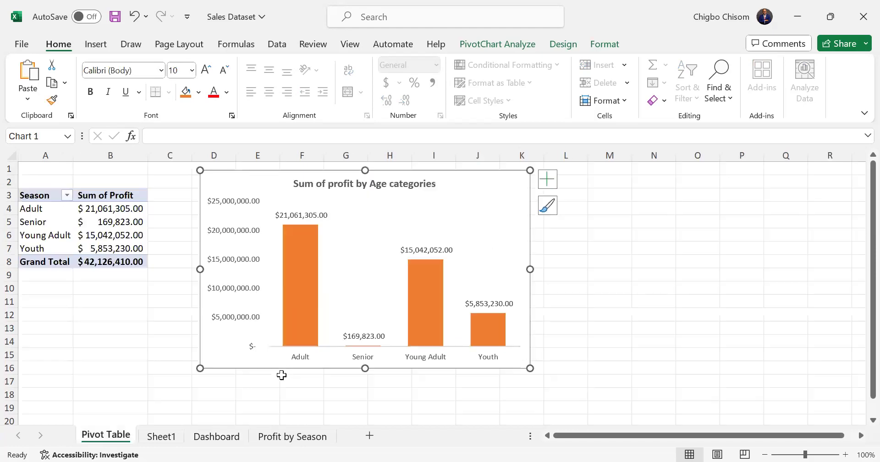
right_click(512, 184)
scroll(589, 447, down, 3)
click(573, 443)
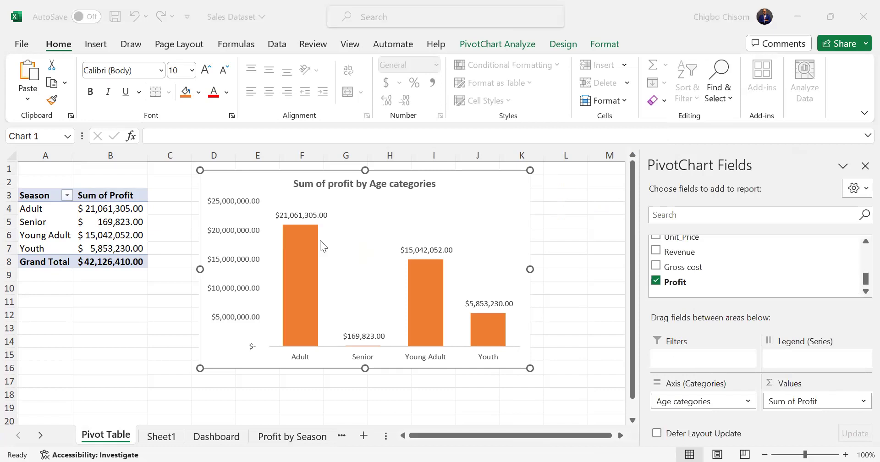
- Check the questions in the Pivot Table Analysis Exercise image and replace Age categories with Year in the pivot chart
key(alt+Tab)
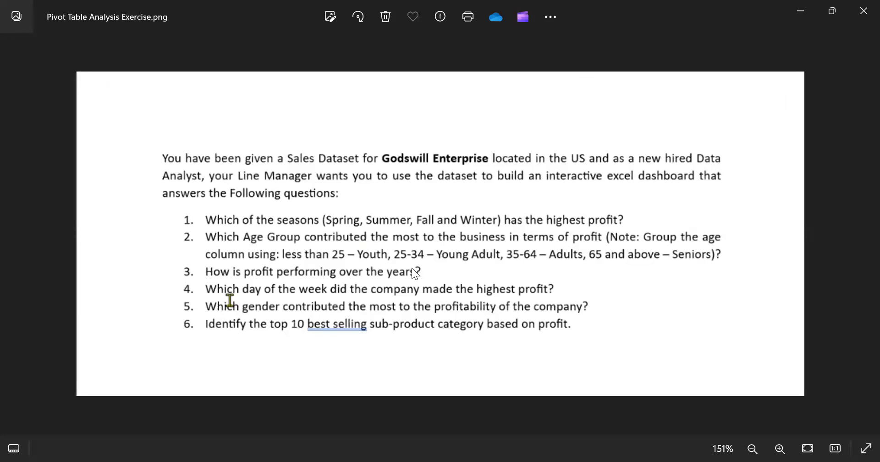
key(alt+Tab)
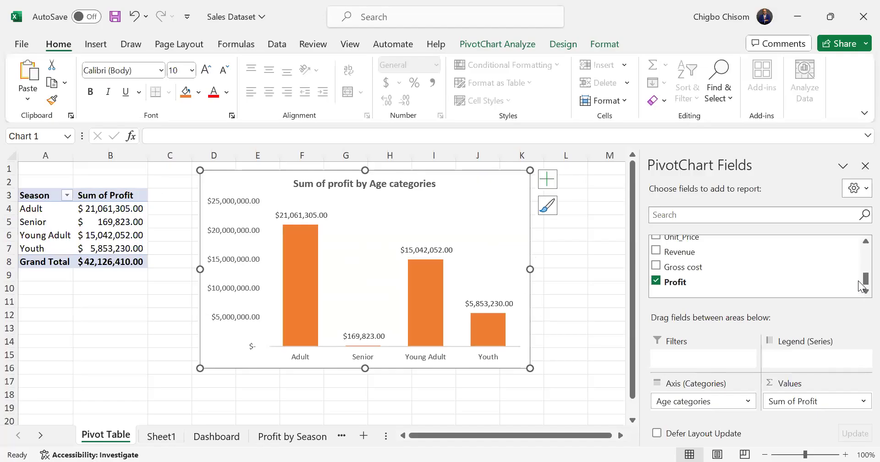
drag(859, 282, 861, 255)
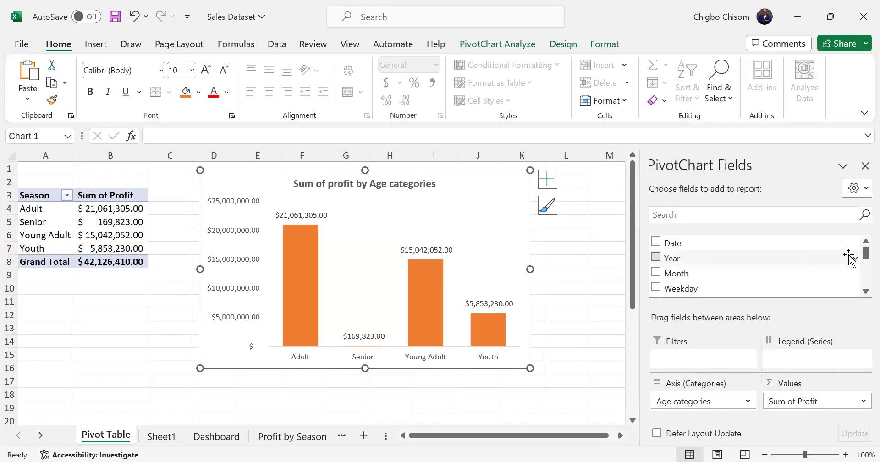
click(848, 257)
scroll(859, 255, down, 2)
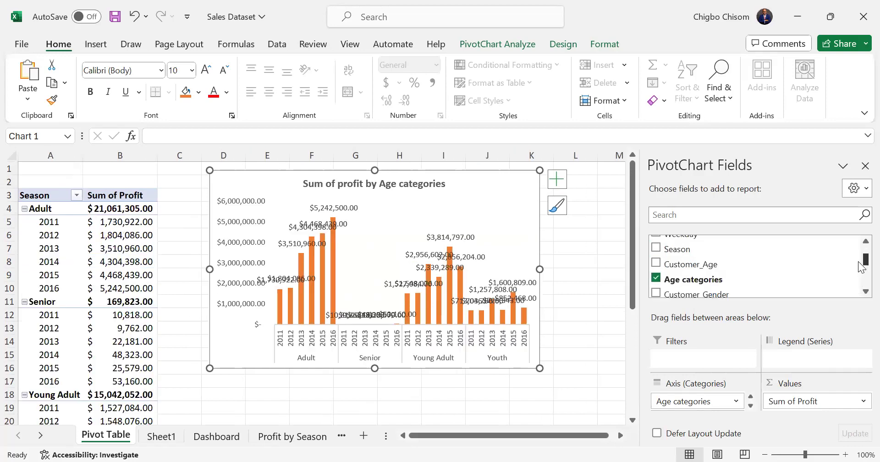
click(656, 278)
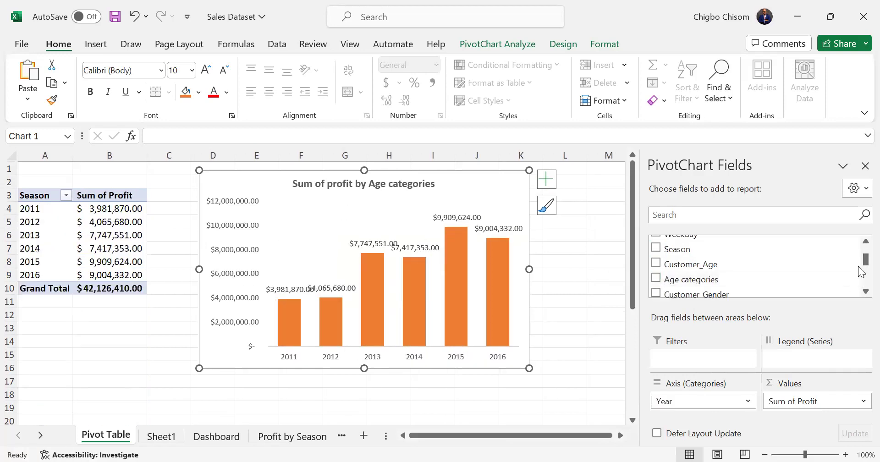
scroll(859, 275, down, 5)
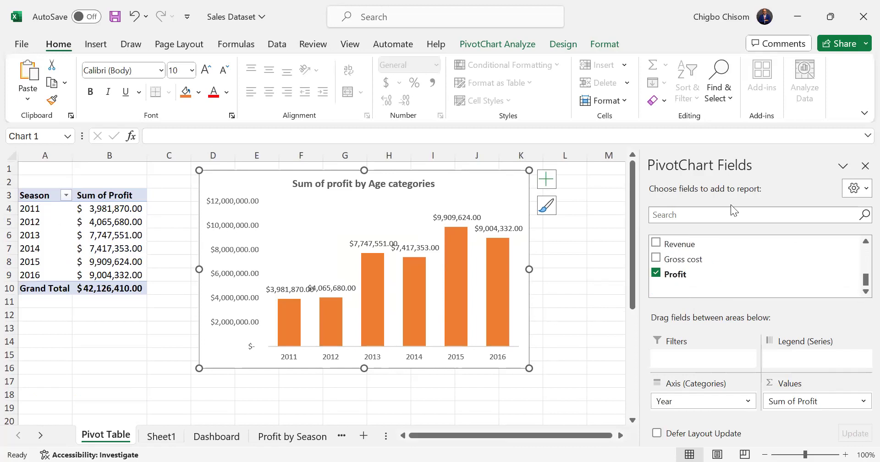
- Change the yearly profit chart's type to Line with Markers
double_click(515, 199)
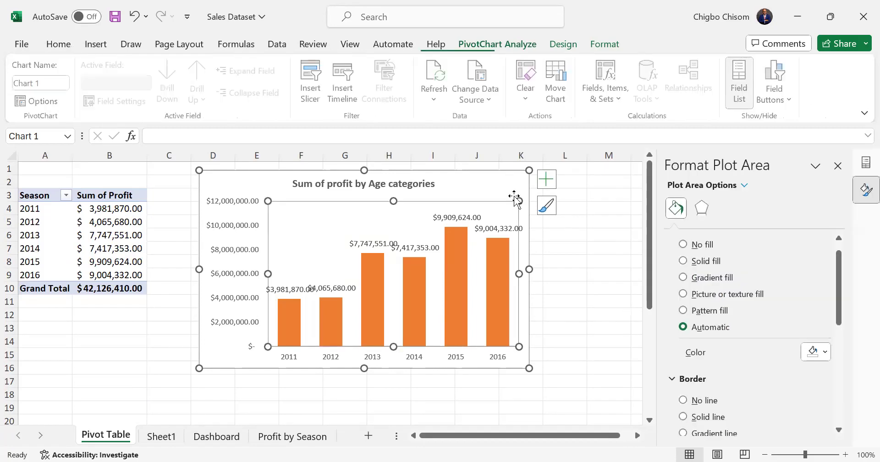
click(514, 197)
right_click(513, 196)
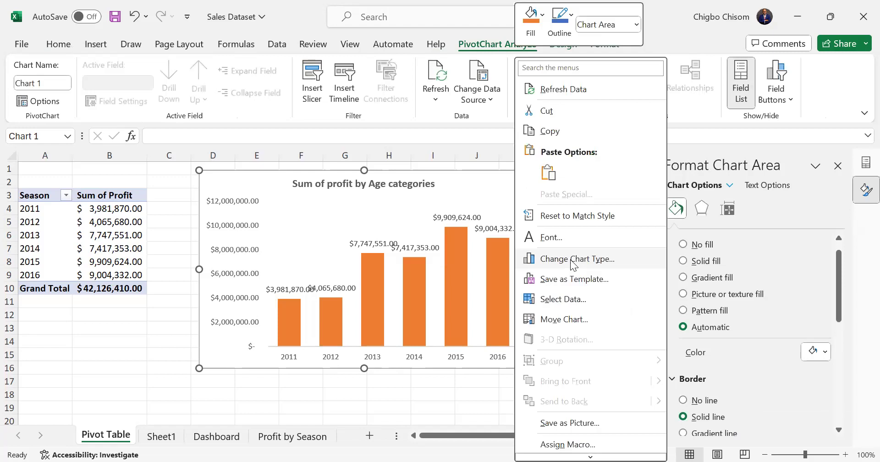
click(573, 260)
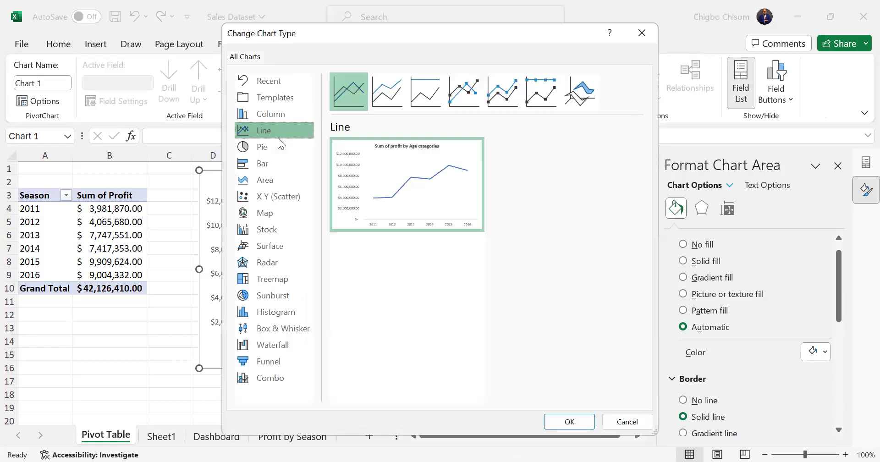
click(463, 91)
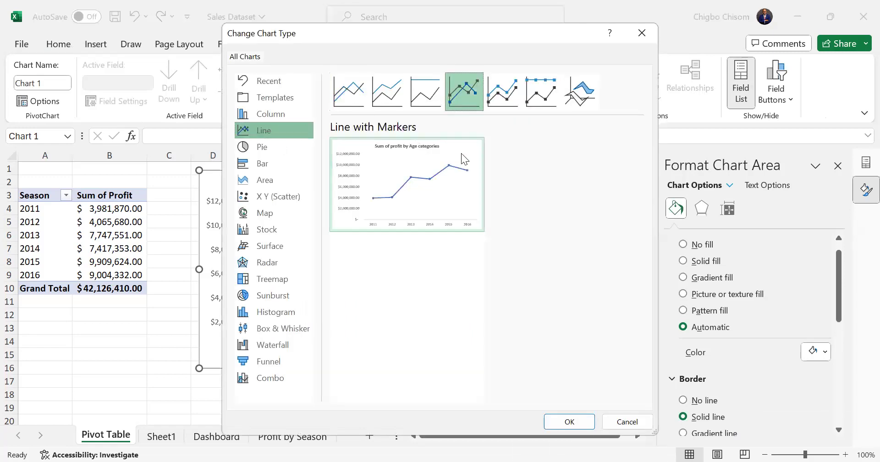
mouse_move(405, 212)
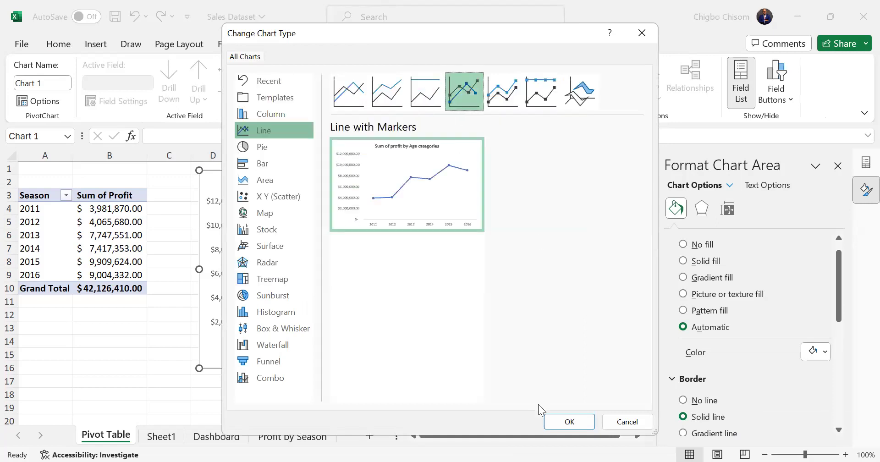
click(550, 419)
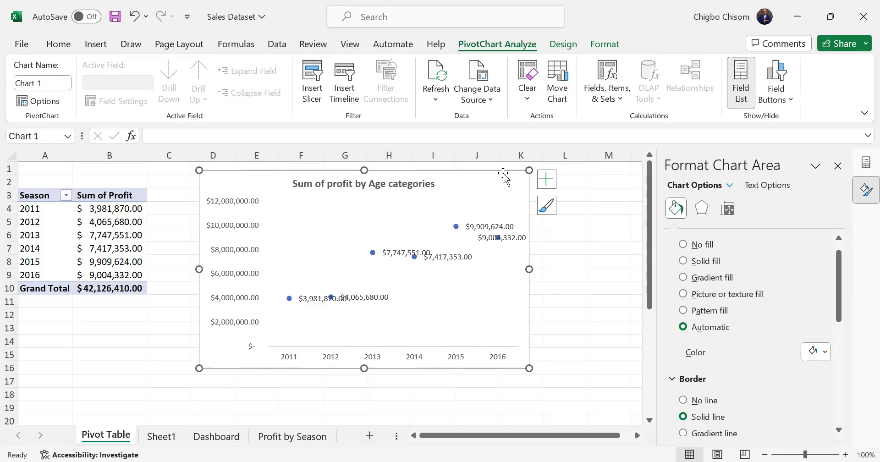
- Try out additional chart elements on the line chart, such as Data Table, Error Bars, Legend and Trendline
click(546, 180)
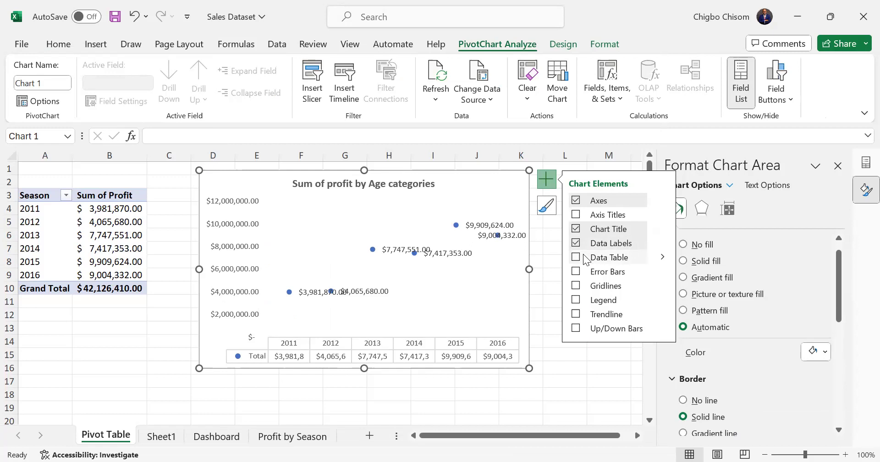
click(500, 190)
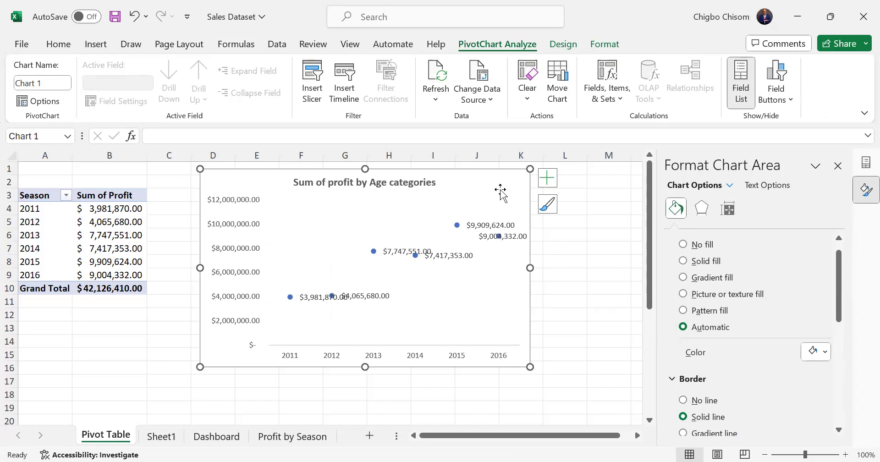
click(545, 181)
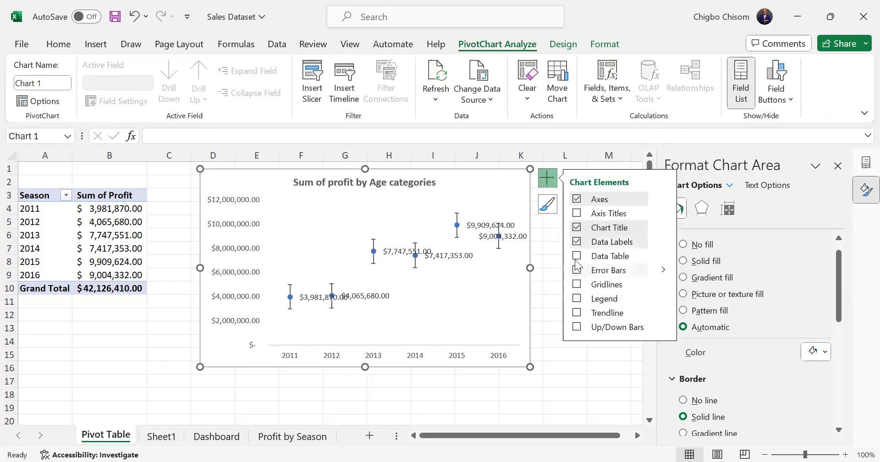
click(577, 313)
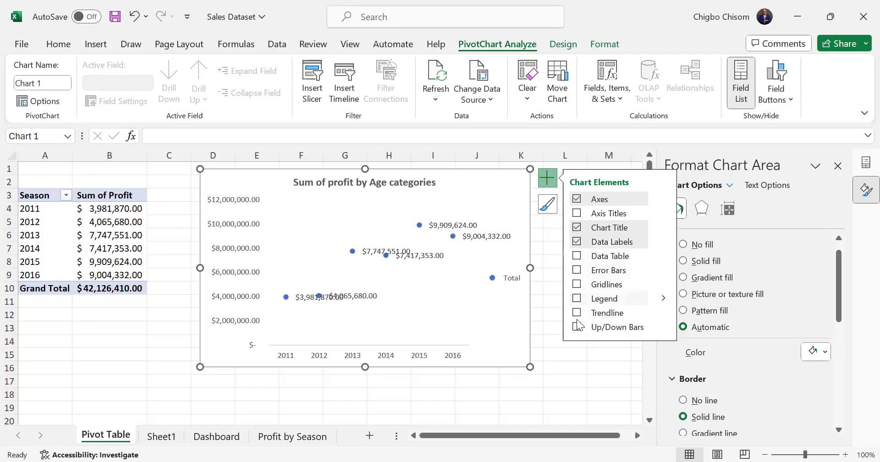
- Enlarge the line chart to about column L and row 17, and close its formatting options
click(837, 164)
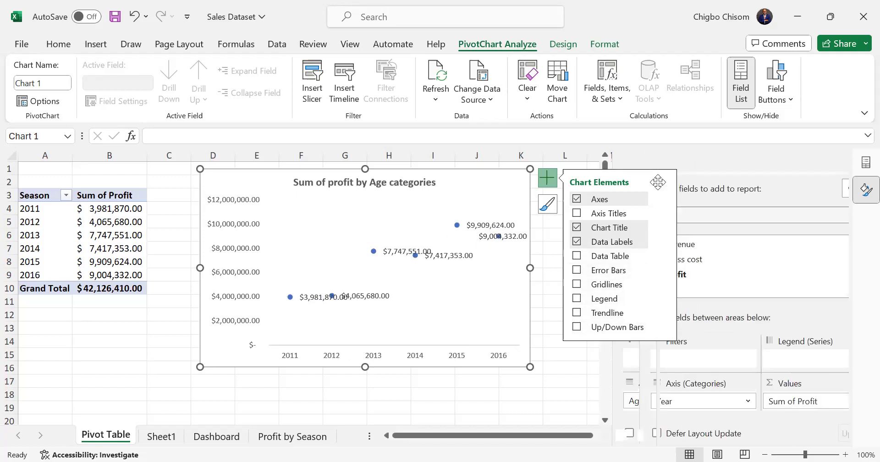
double_click(502, 197)
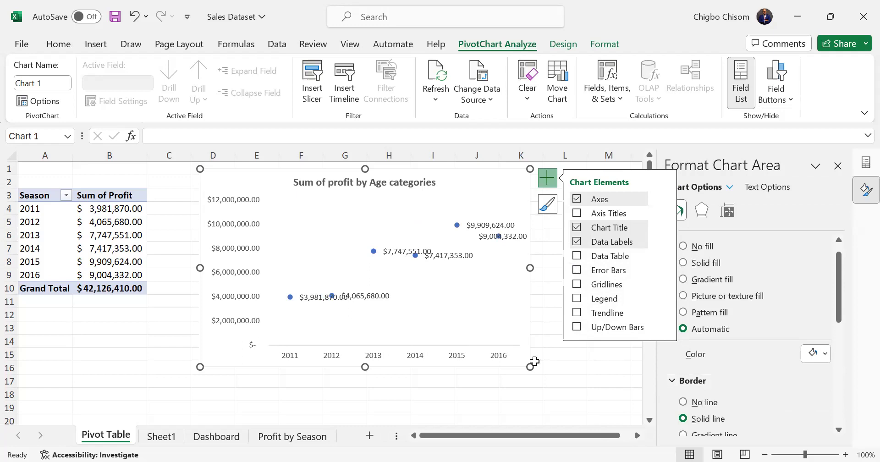
drag(530, 367, 580, 384)
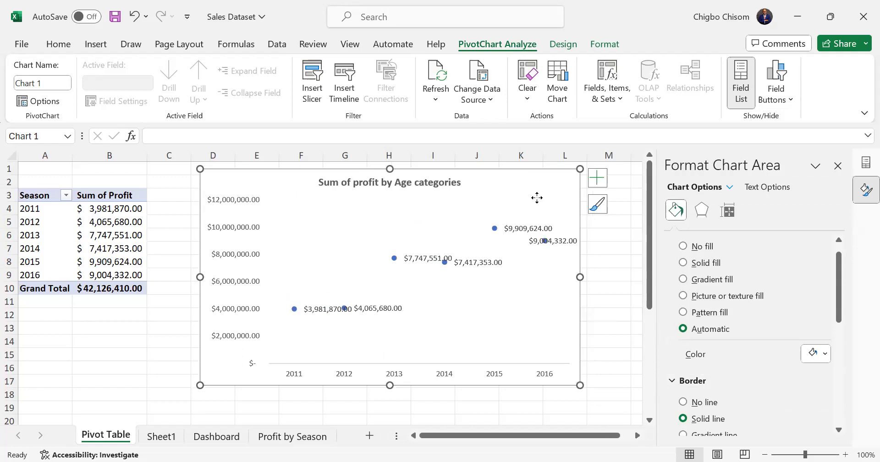
right_click(545, 284)
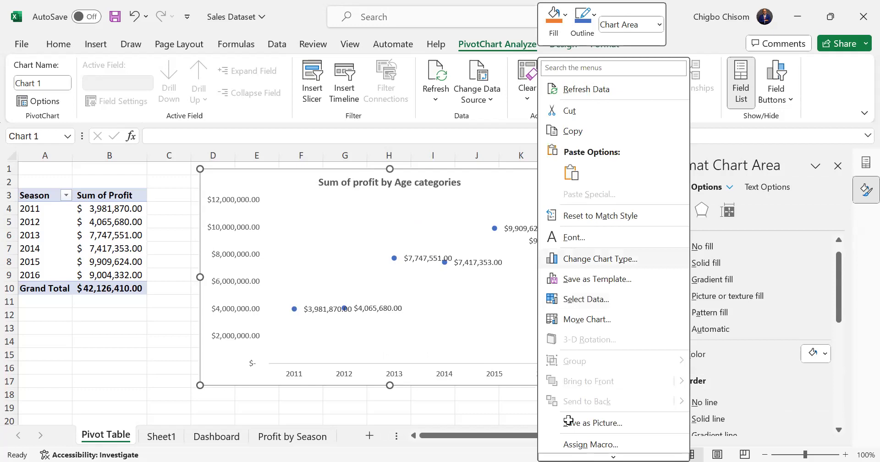
key(Escape)
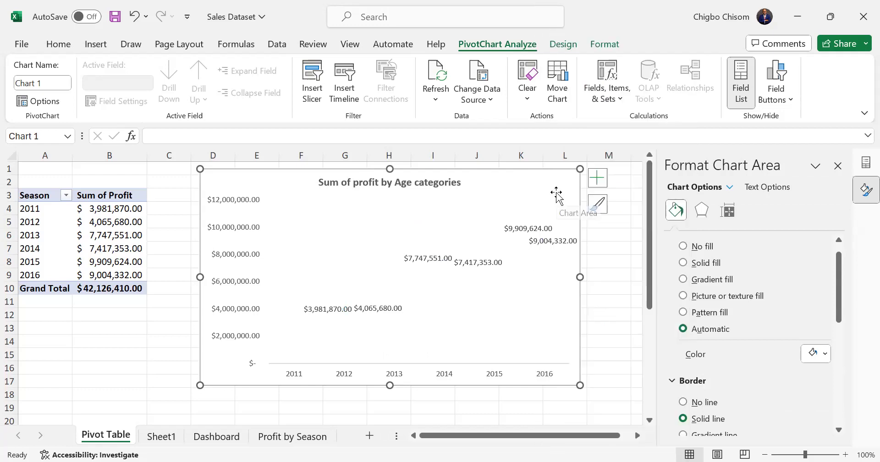
click(838, 165)
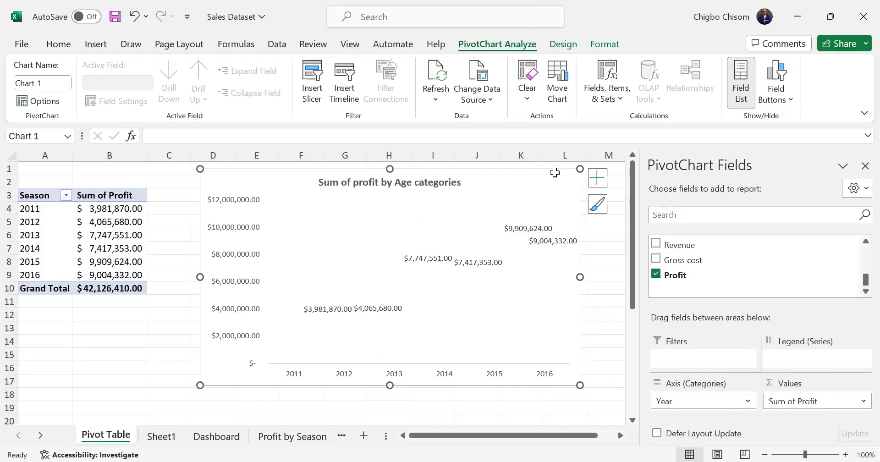
- Delete the existing profit line chart from the Pivot Table sheet
key(Delete)
drag(45, 197, 123, 287)
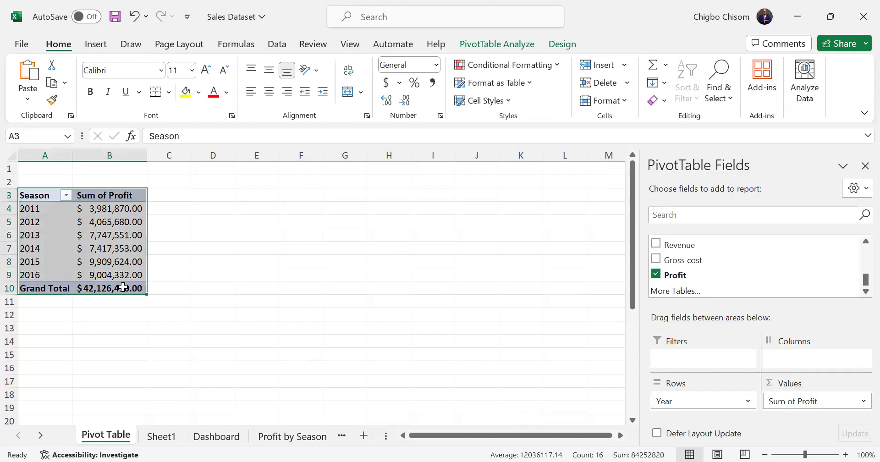
mouse_move(123, 287)
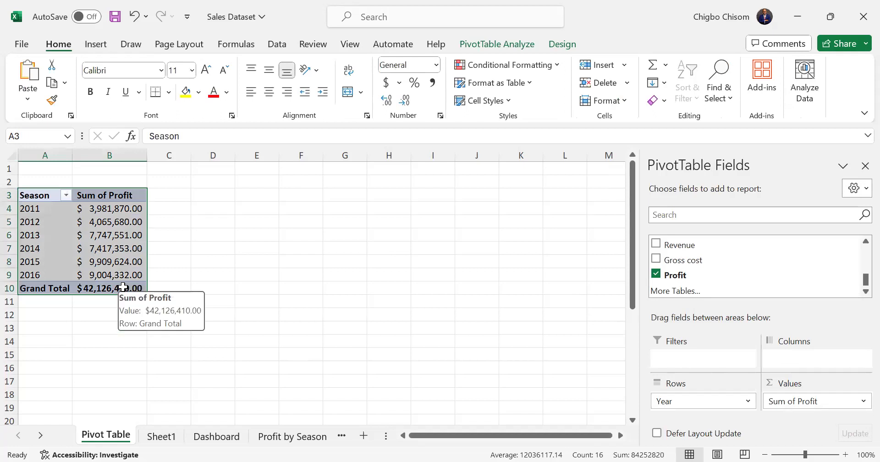
right_click(197, 354)
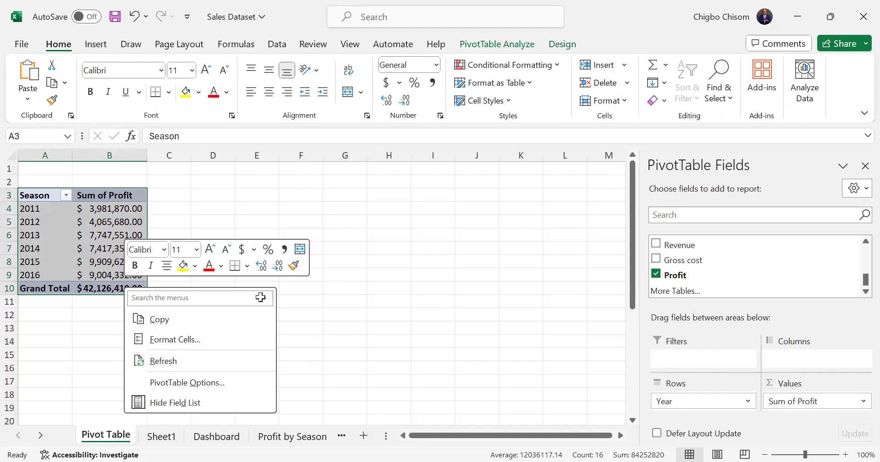
key(Escape)
key(Delete)
click(189, 239)
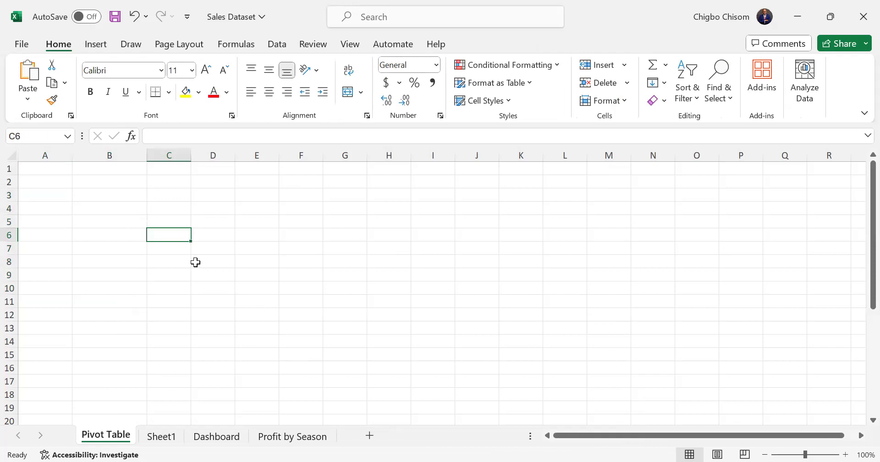
key(ctrl+z)
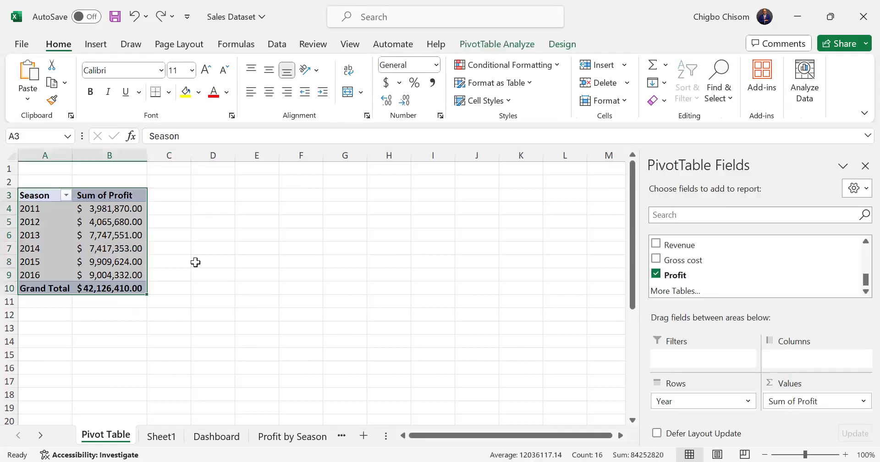
click(656, 274)
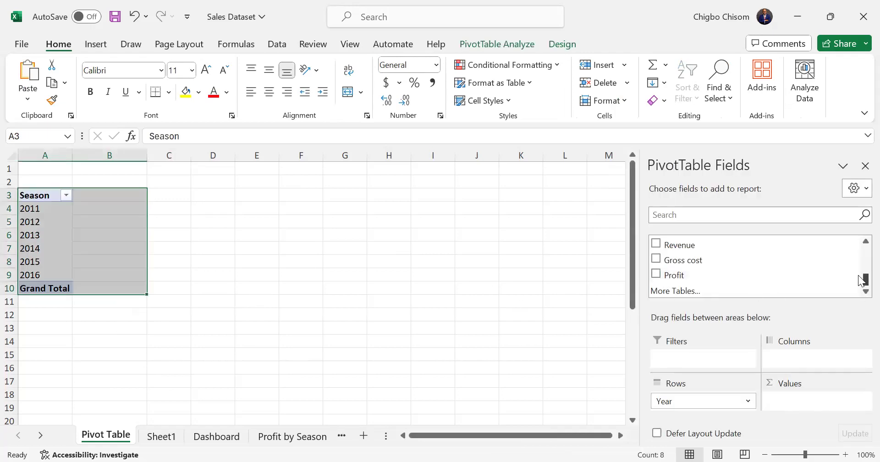
drag(860, 280, 859, 247)
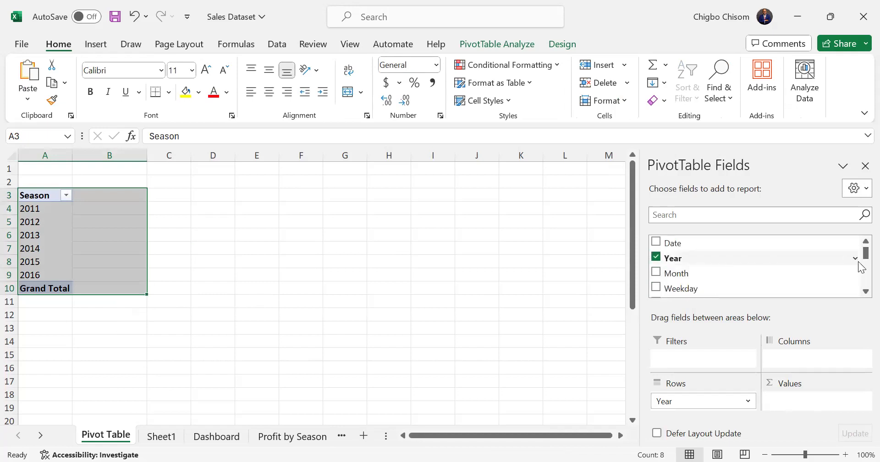
drag(858, 259, 860, 293)
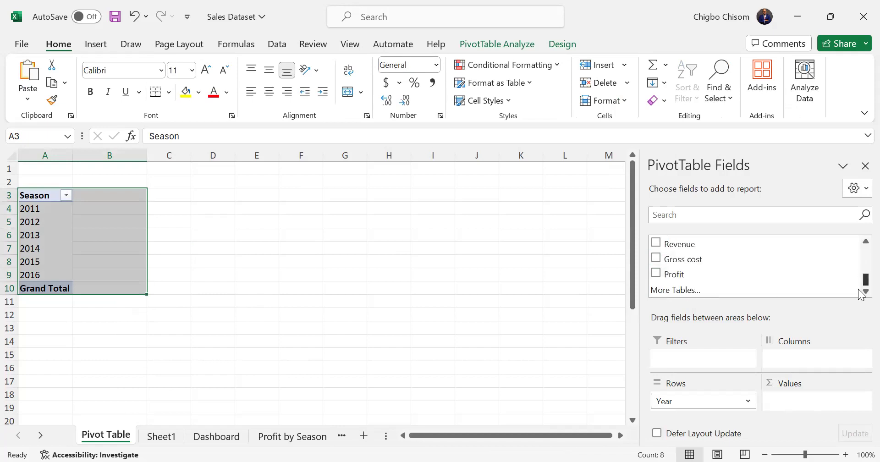
click(656, 274)
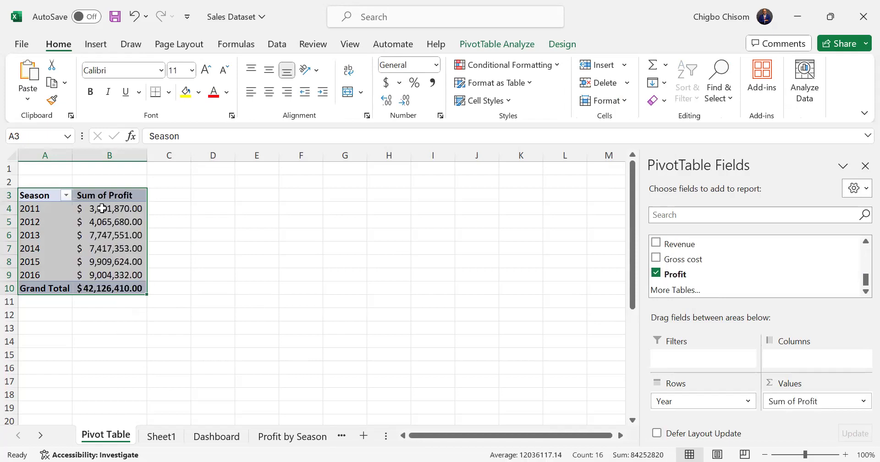
- Rename the pivot table's row header in cell A3 to Year
click(31, 197)
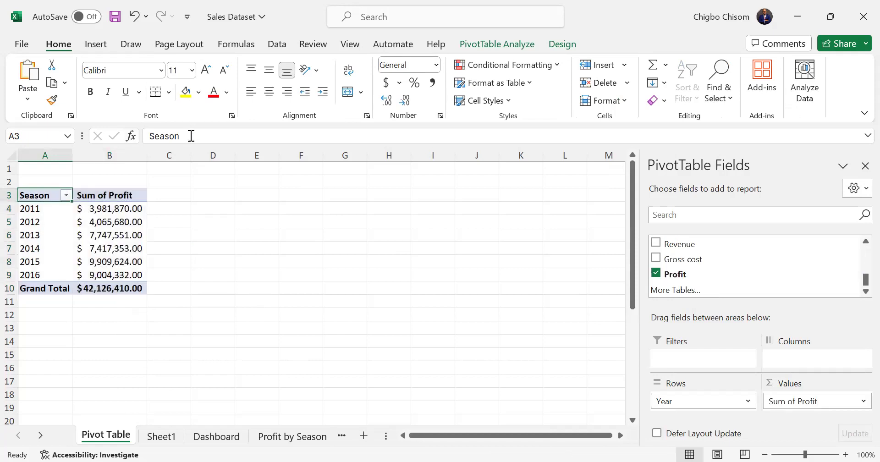
drag(191, 135, 143, 136)
text(Year)
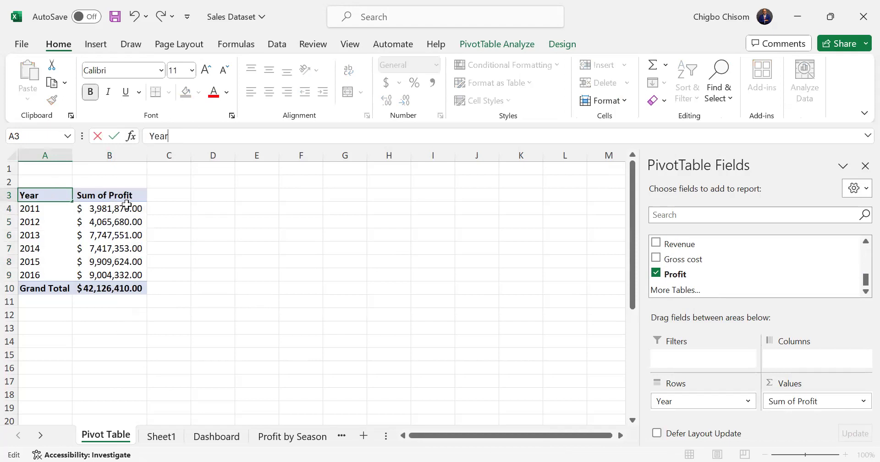
key(Return)
- Insert a Line pivot chart from A3:B9, place it beside the table and close the field list
drag(60, 197, 122, 272)
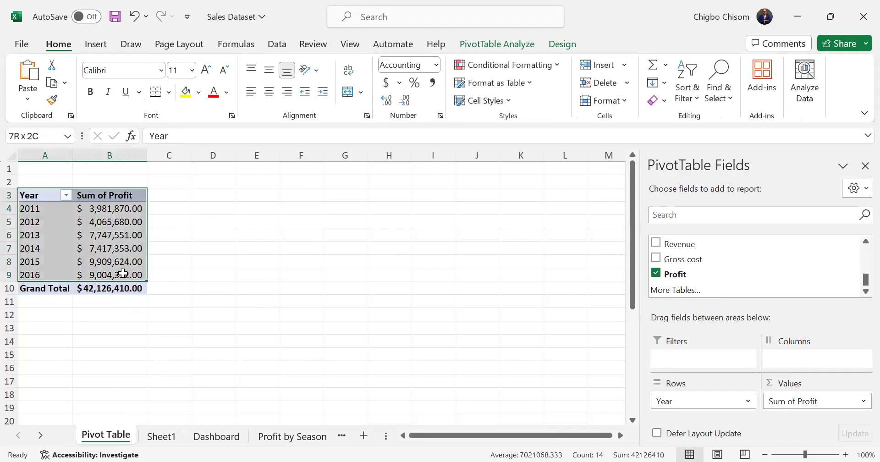
scroll(328, 99, down, 1)
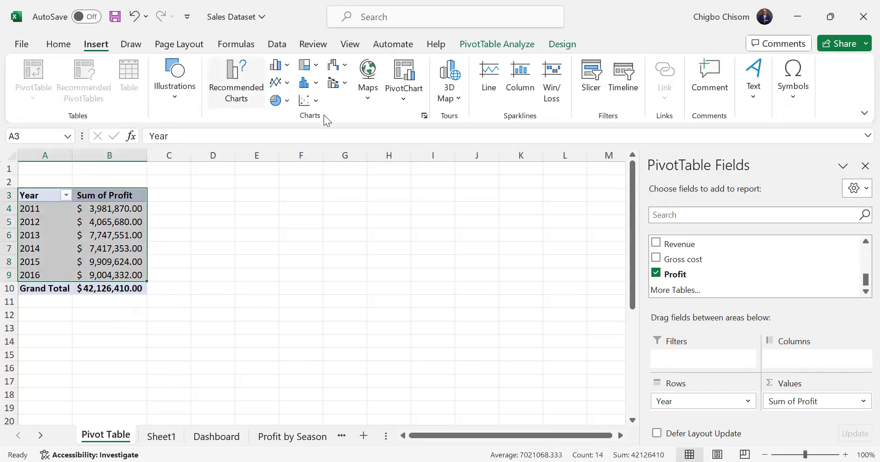
click(236, 82)
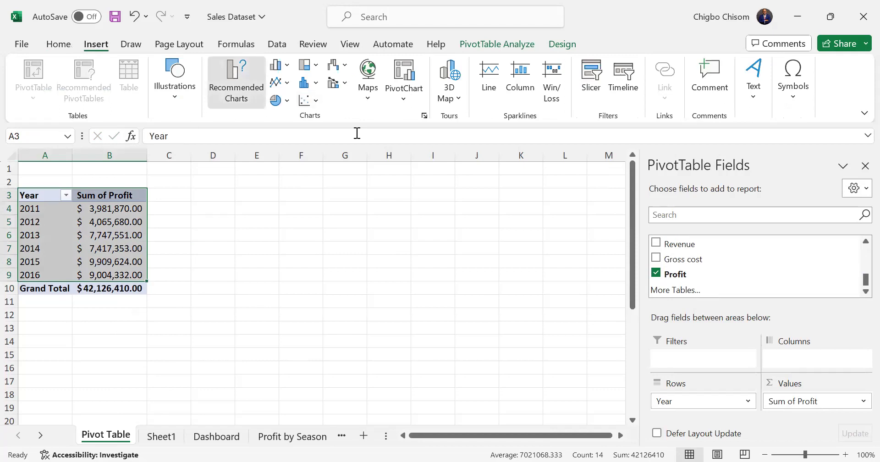
click(268, 136)
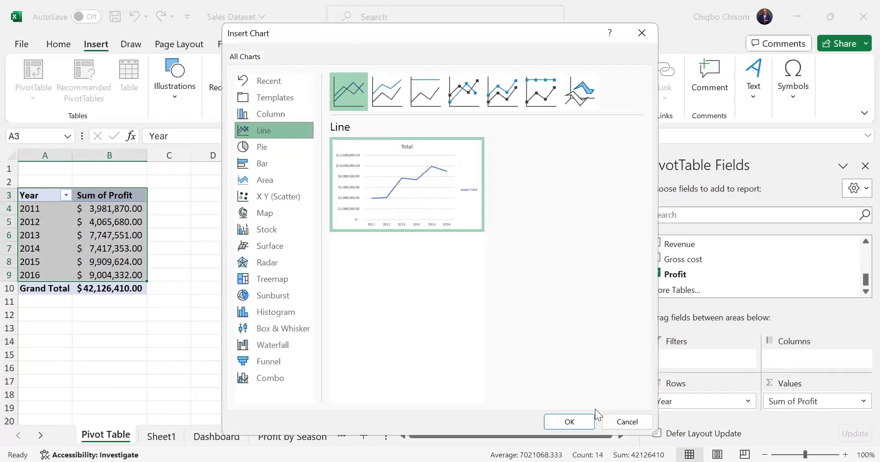
click(575, 422)
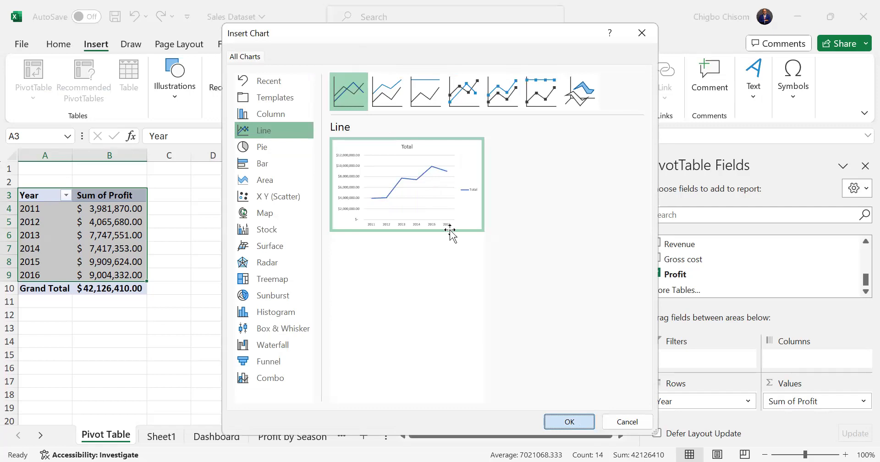
drag(490, 209, 535, 195)
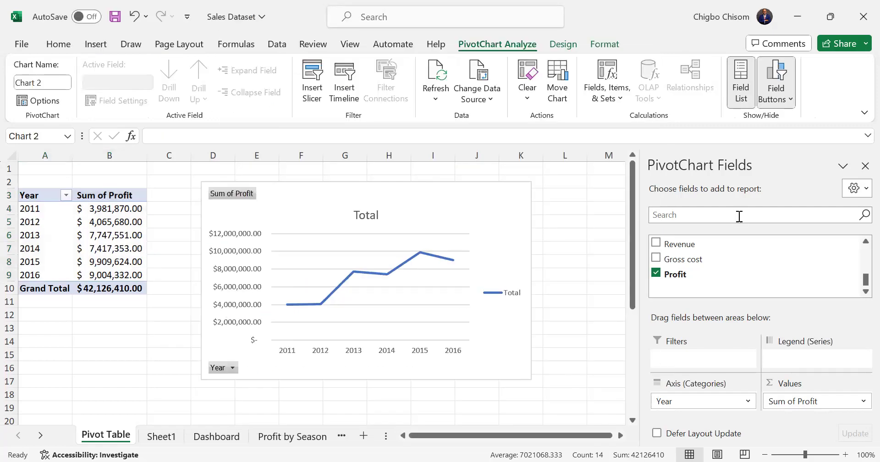
click(863, 165)
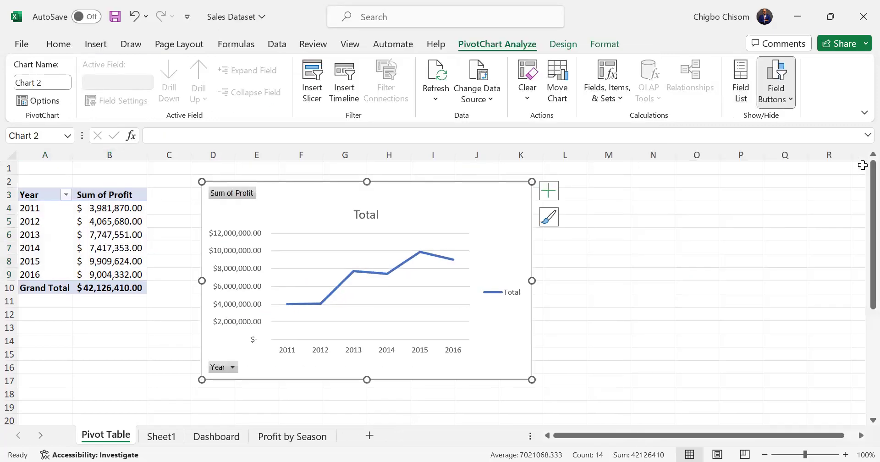
- Remove the legend, gridlines and all field buttons from the new line chart, leaving data labels off
click(550, 196)
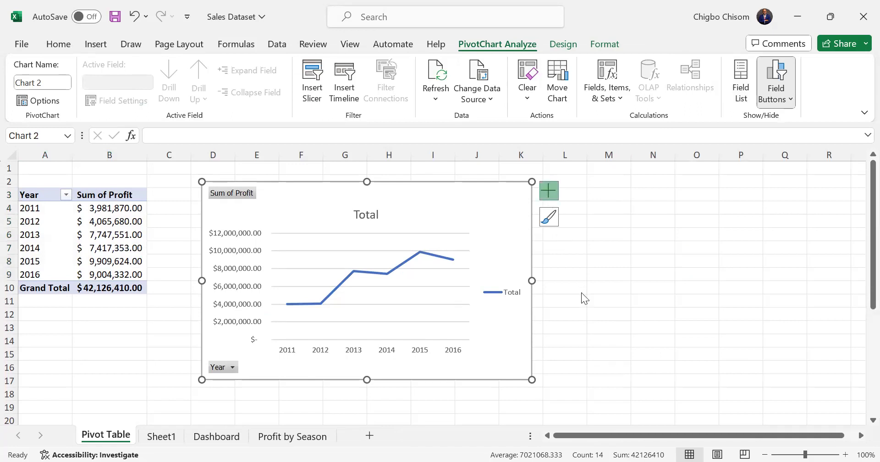
click(576, 311)
click(577, 296)
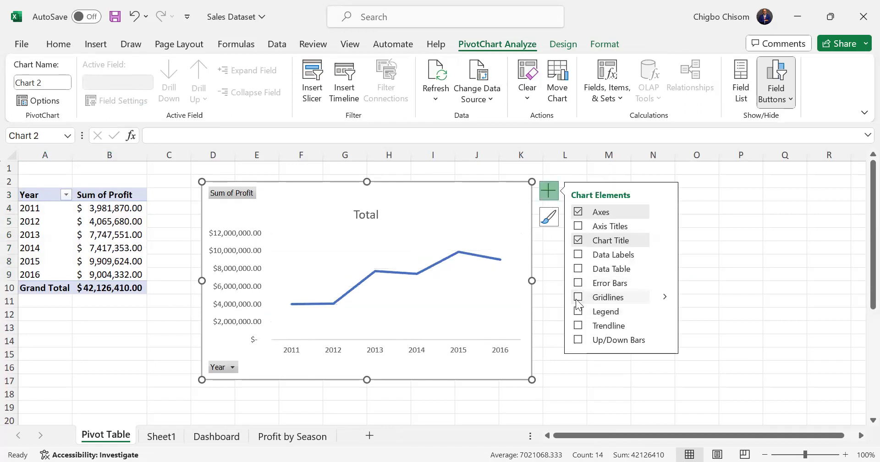
click(573, 256)
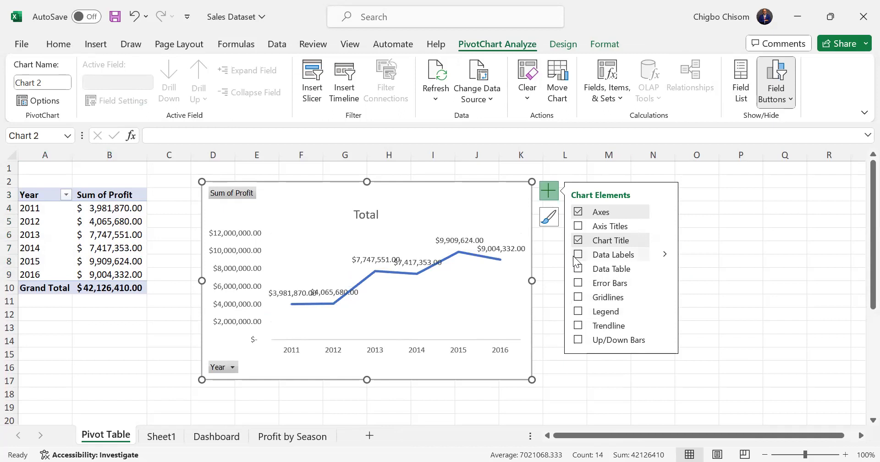
click(577, 255)
right_click(246, 195)
click(303, 349)
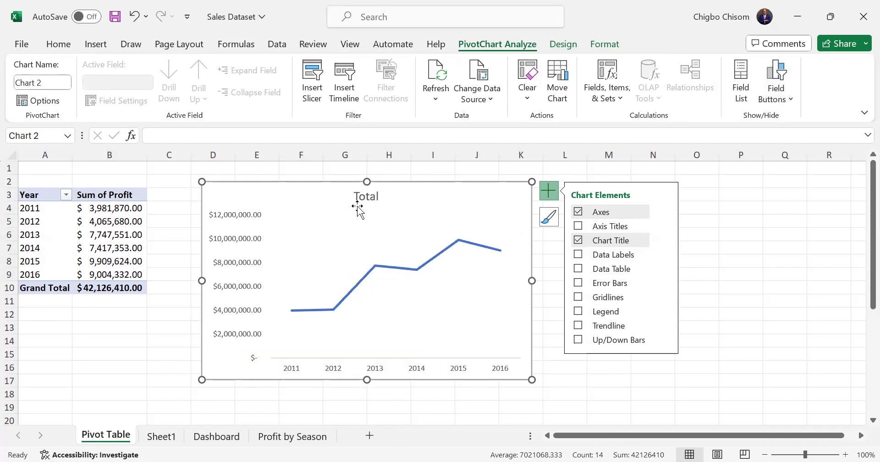
- Change the chart title to "Yearly distribution of profit"
click(365, 195)
double_click(379, 196)
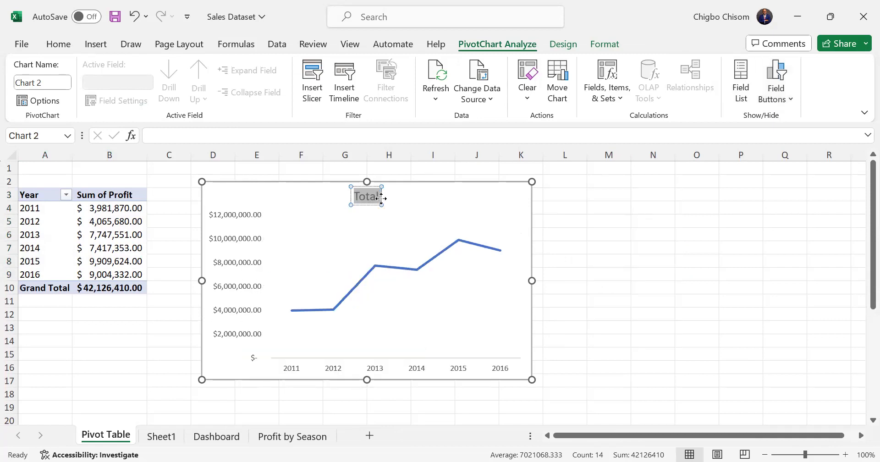
key(Delete)
text(Year)
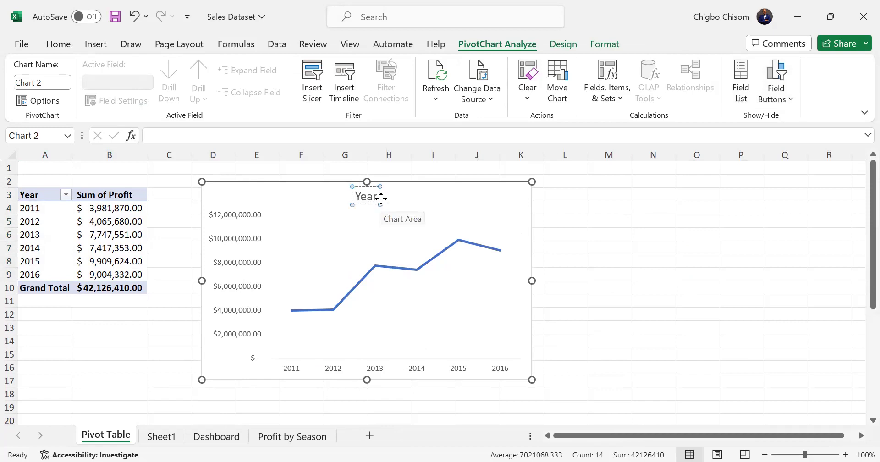
text(ly)
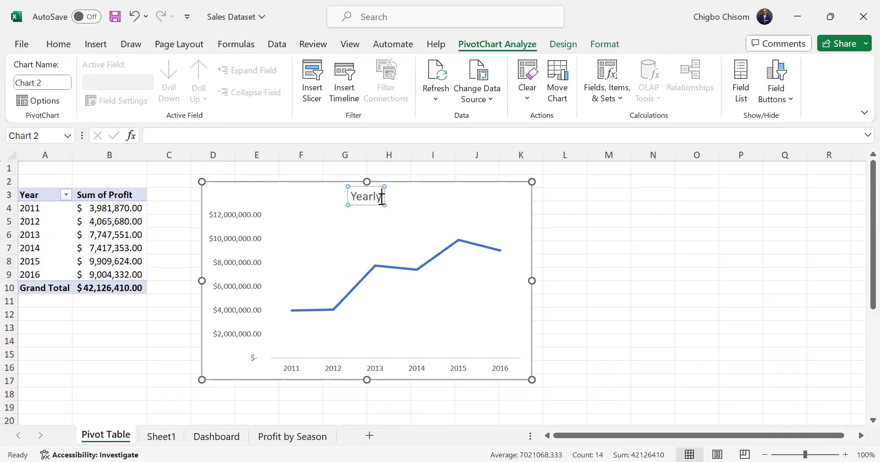
text( Pr)
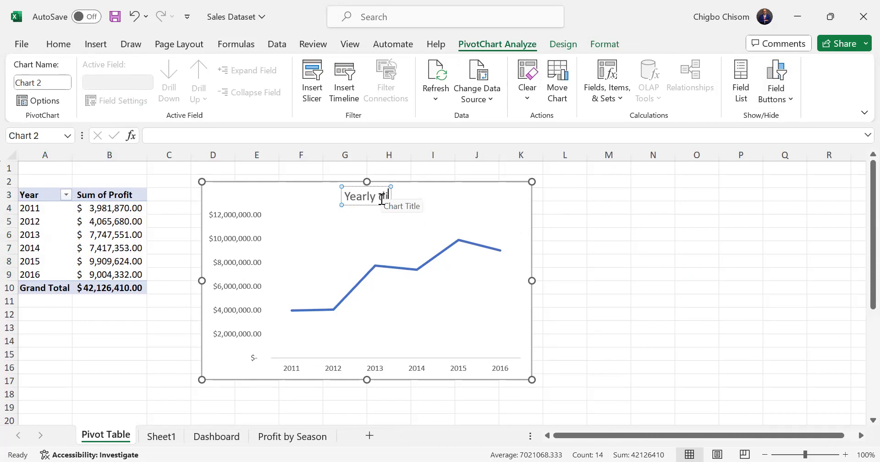
text(stribution)
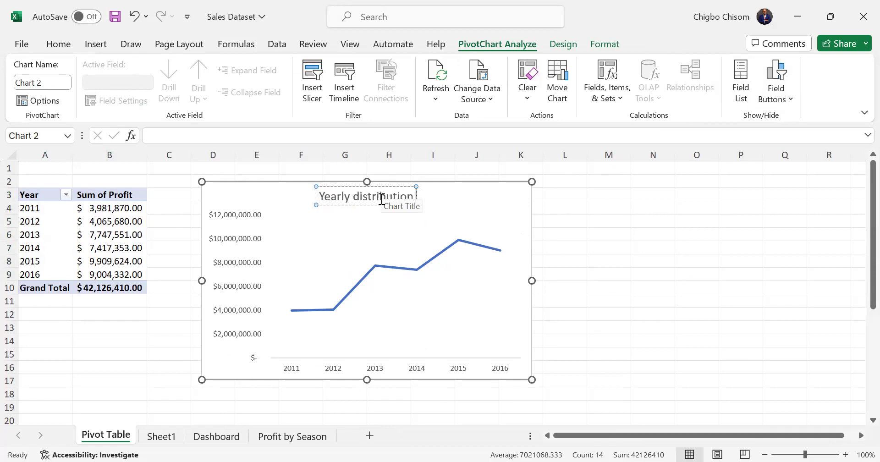
text( of profit)
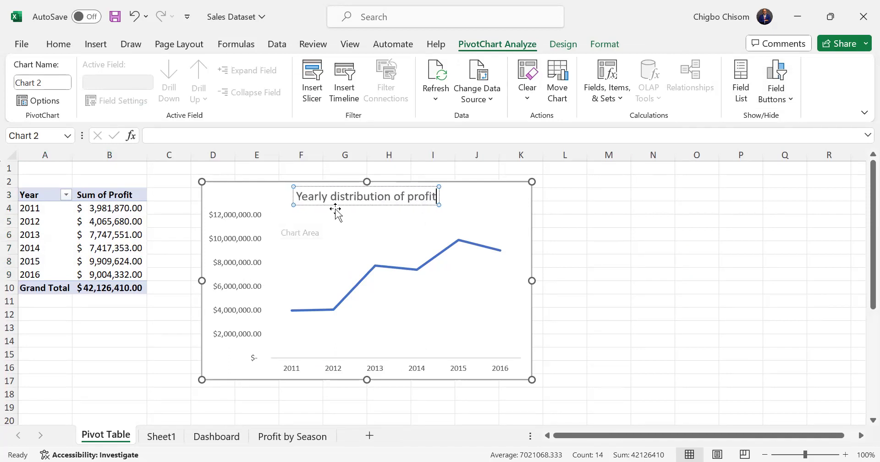
key(Escape)
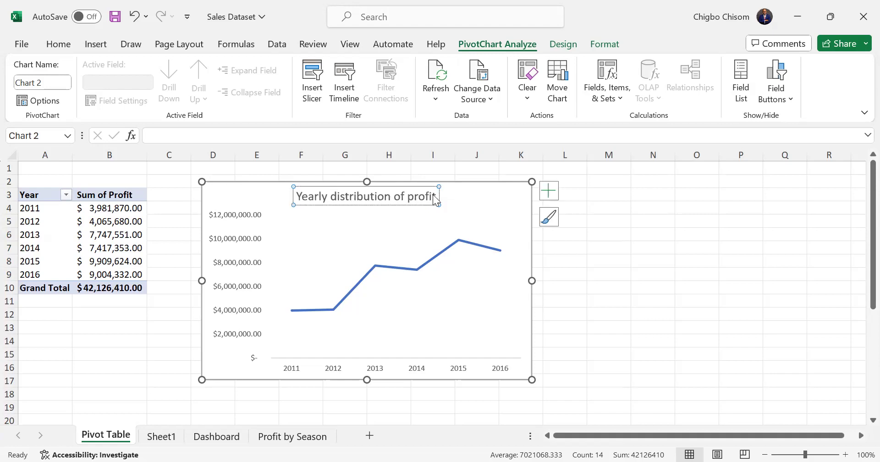
click(475, 197)
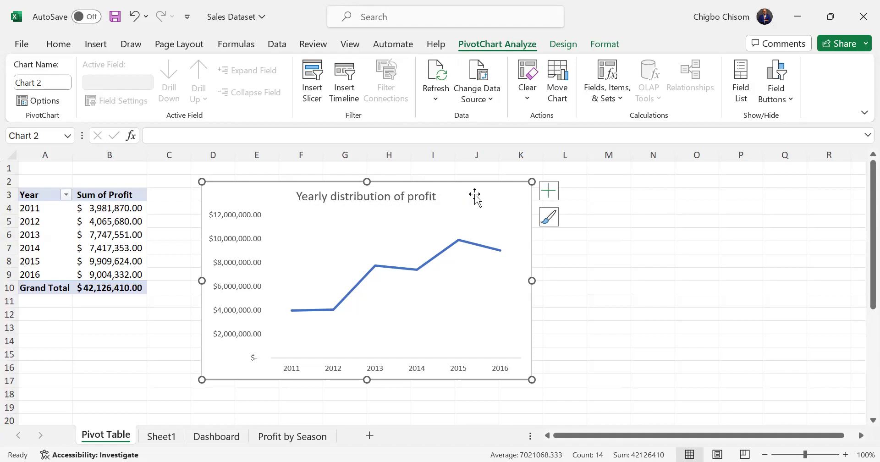
- Change the chart type to Line with Markers and widen the chart to about column L
click(483, 281)
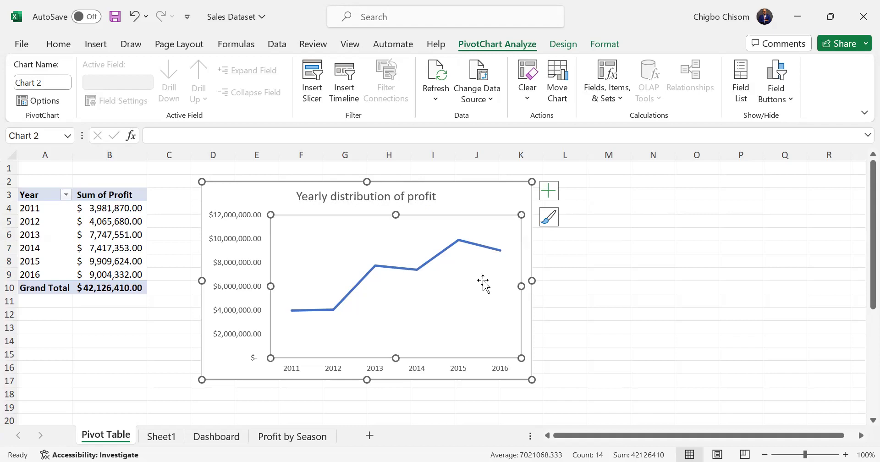
click(498, 205)
right_click(498, 205)
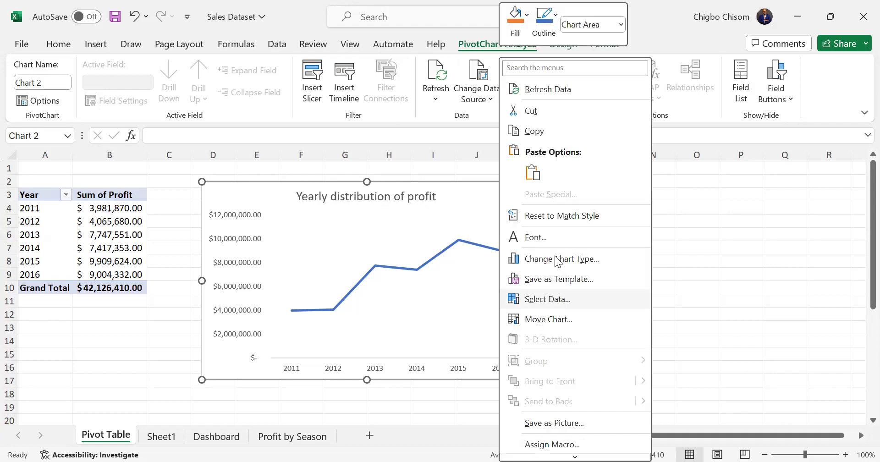
click(557, 259)
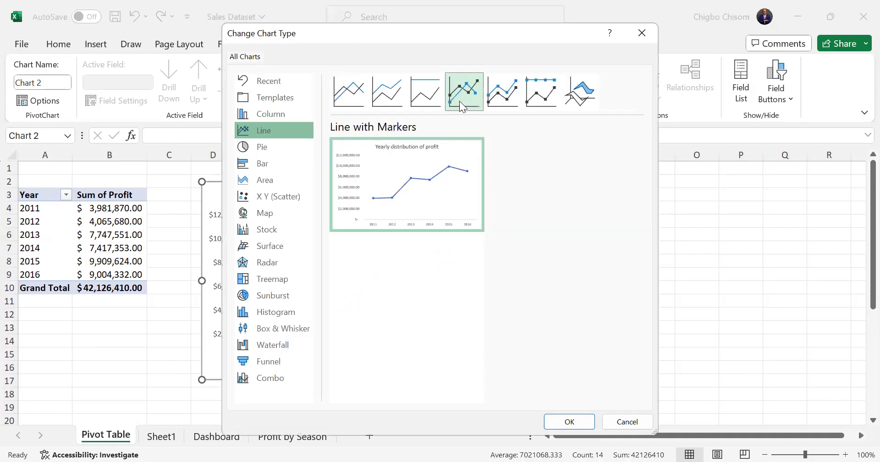
click(568, 421)
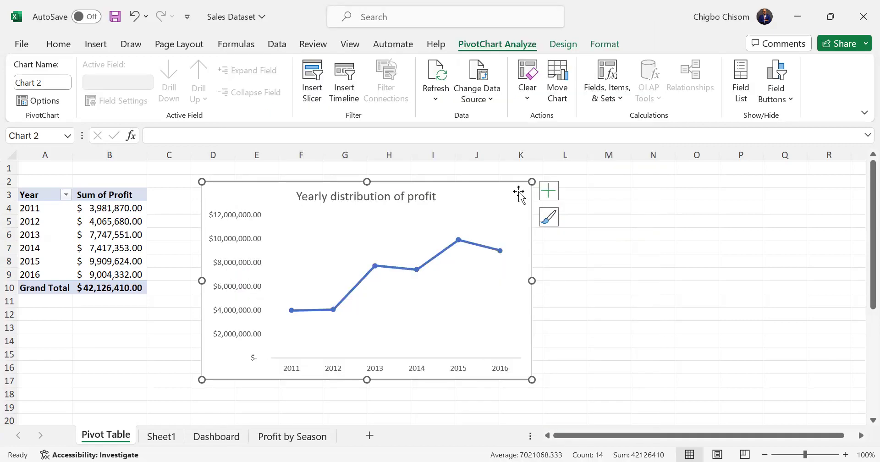
drag(532, 380, 567, 374)
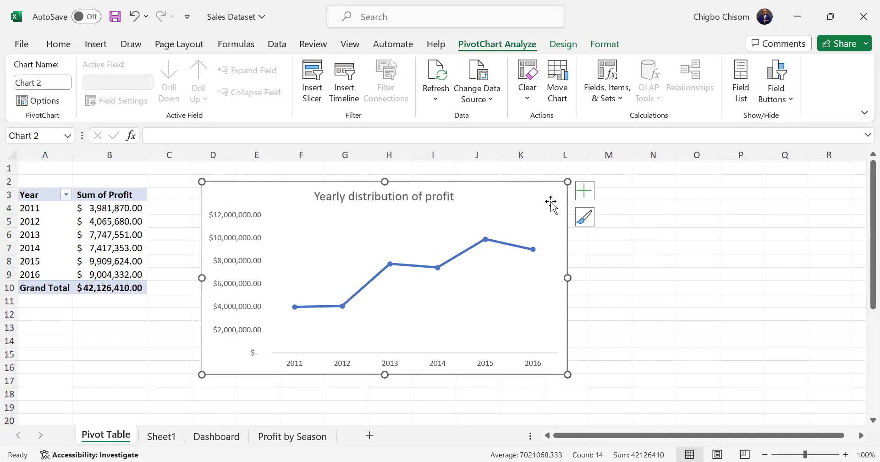
- Copy the "Yearly distribution of profit" line chart from the Pivot Table sheet and paste it at cell A16 of the Dashboard sheet
key(ctrl+x)
click(216, 436)
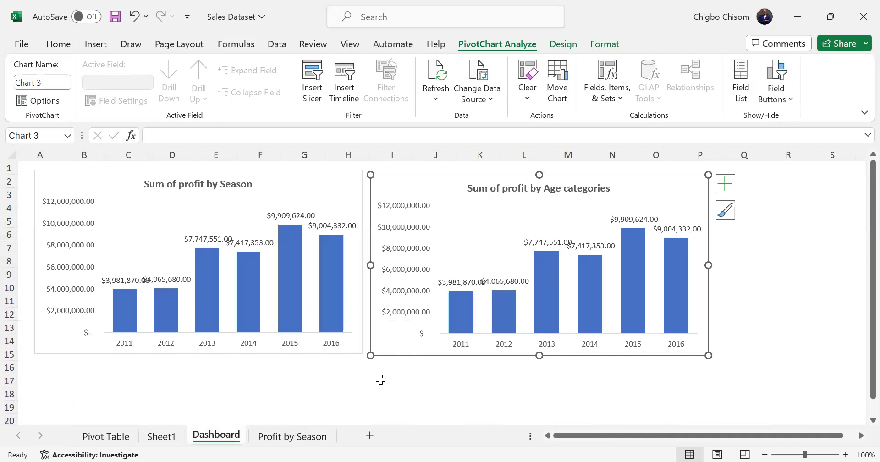
key(Escape)
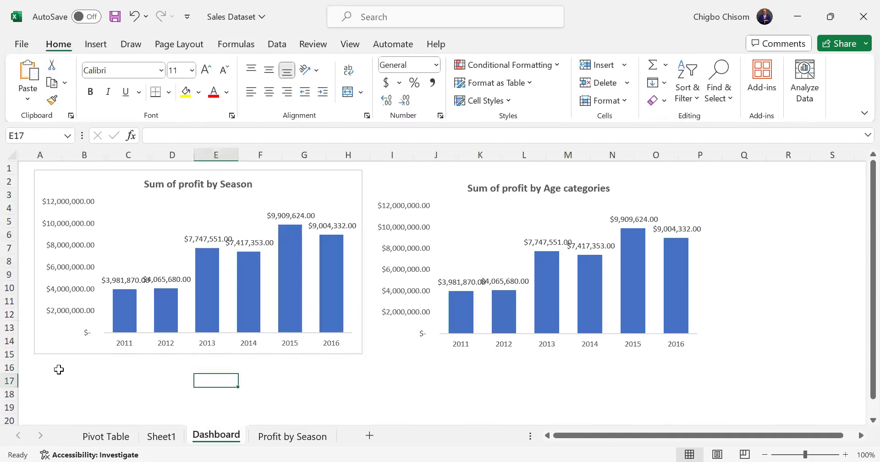
click(45, 366)
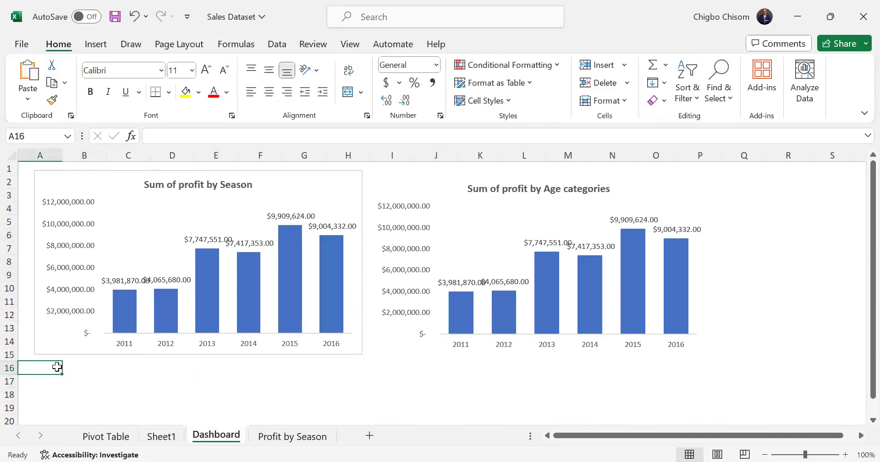
click(75, 366)
click(44, 368)
key(ctrl+v)
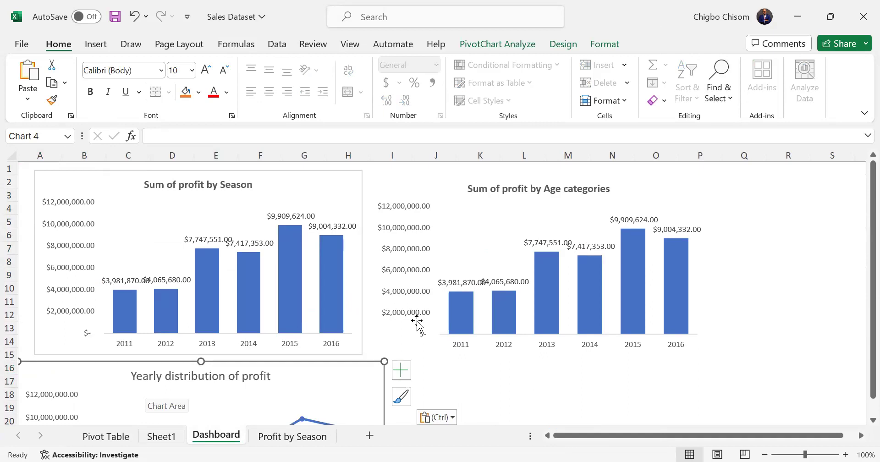
- Place the yearly line chart just below the Season chart, shrink it to end at about column H and row 27, and close the formatting pane
click(794, 454)
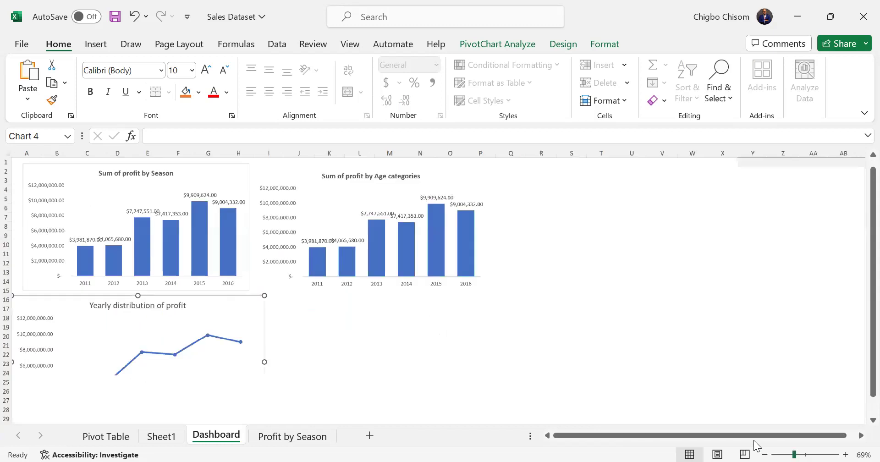
drag(241, 295, 240, 299)
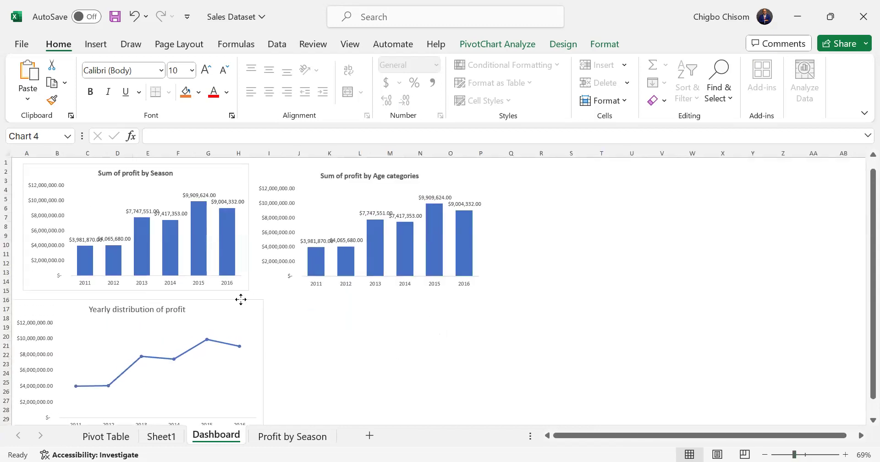
click(262, 300)
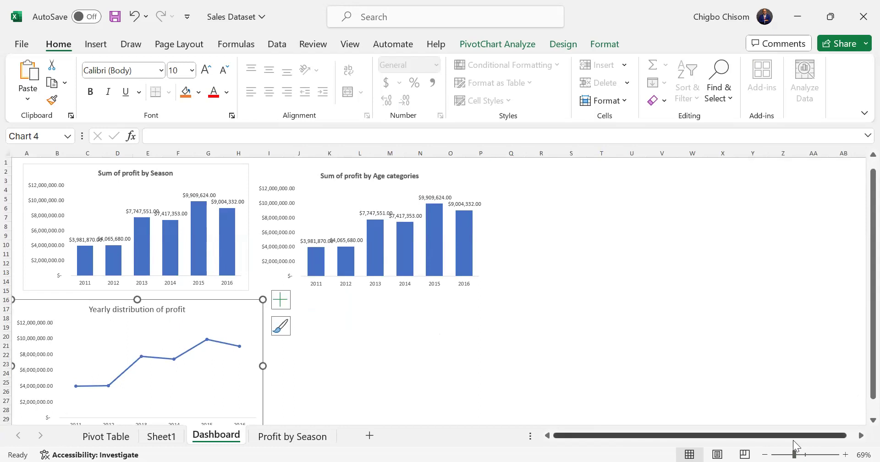
click(786, 453)
drag(174, 332, 166, 320)
click(197, 348)
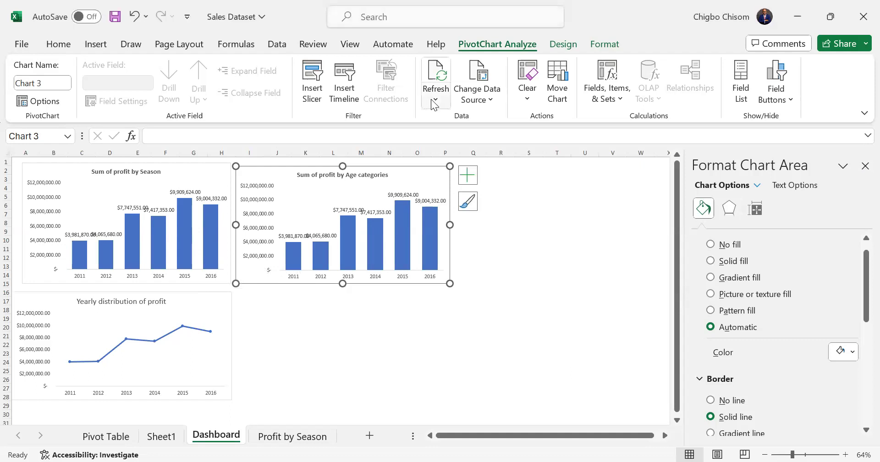
click(433, 102)
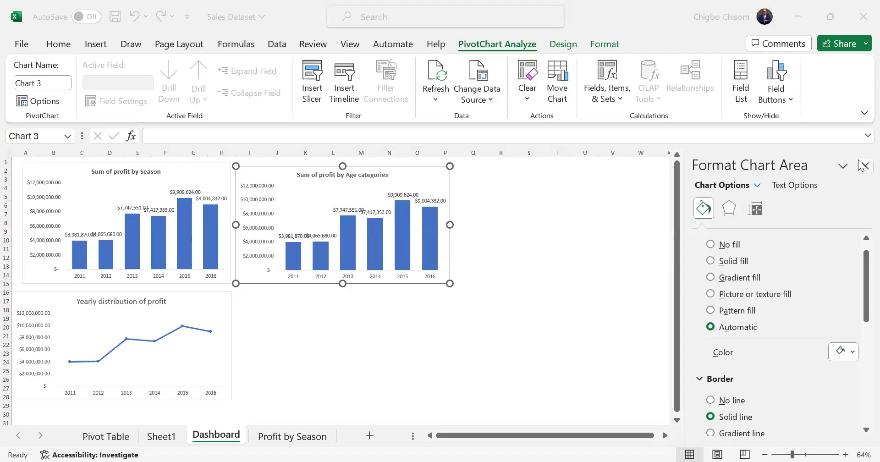
click(863, 166)
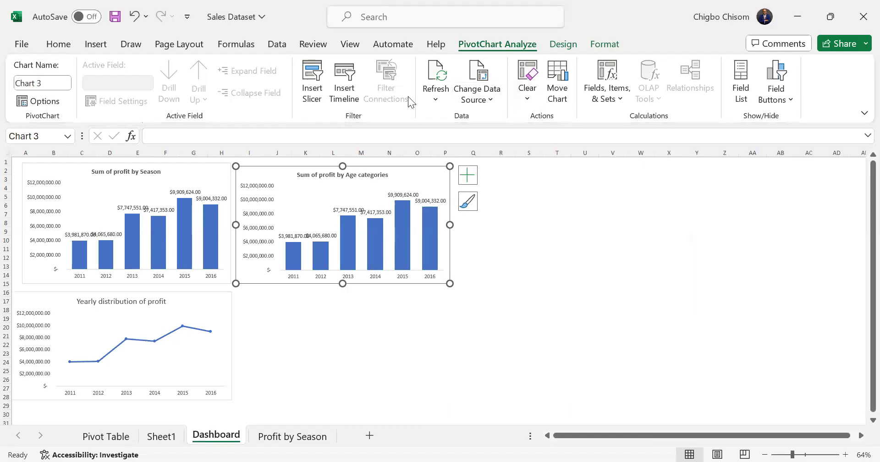
click(163, 437)
click(105, 436)
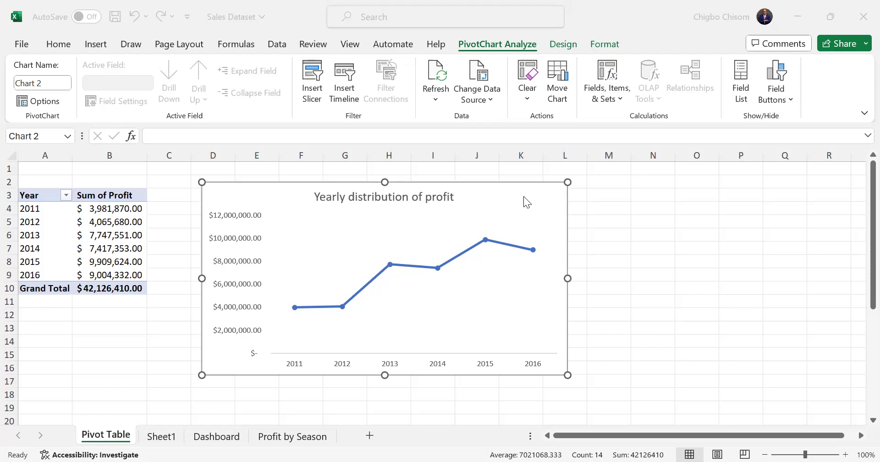
key(alt+Tab)
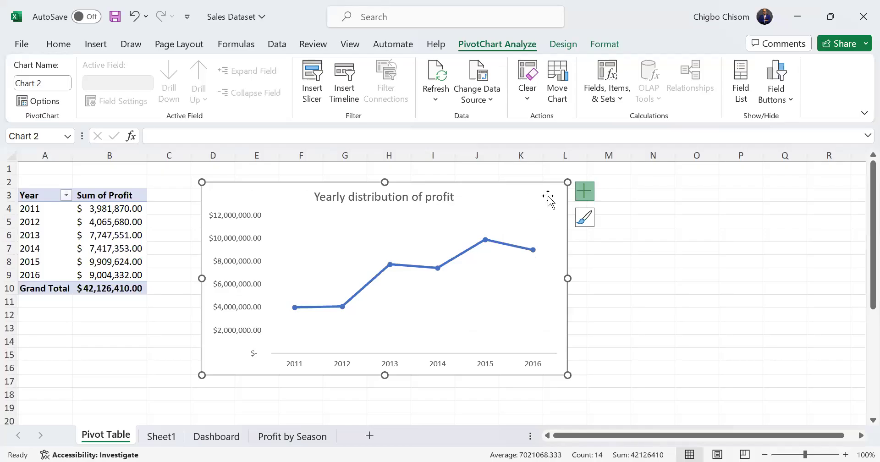
click(304, 434)
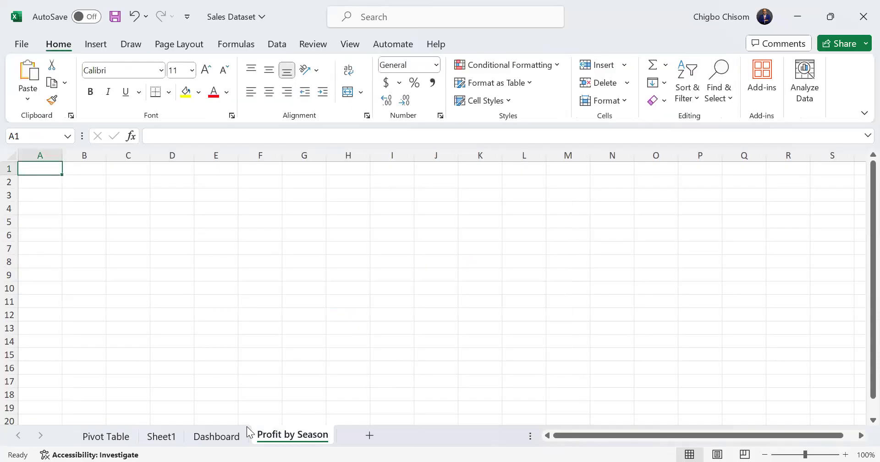
click(197, 434)
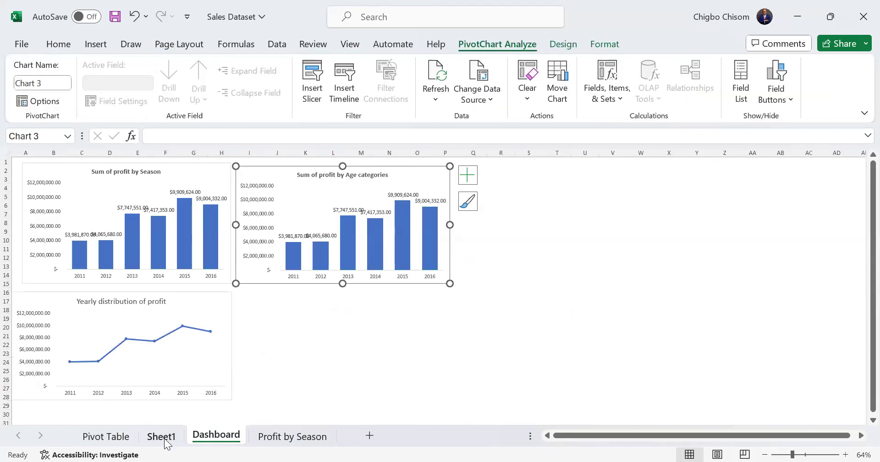
- Delete the original "Yearly distribution of profit" line chart from the Pivot Table sheet
click(164, 439)
click(126, 441)
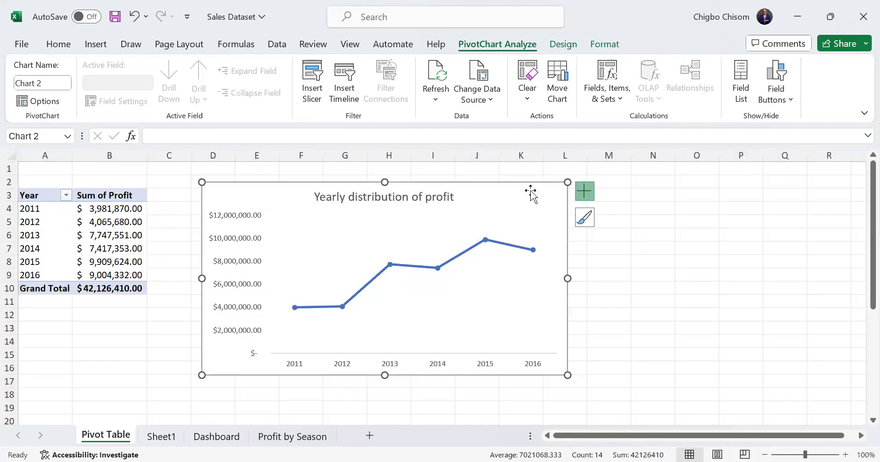
double_click(547, 198)
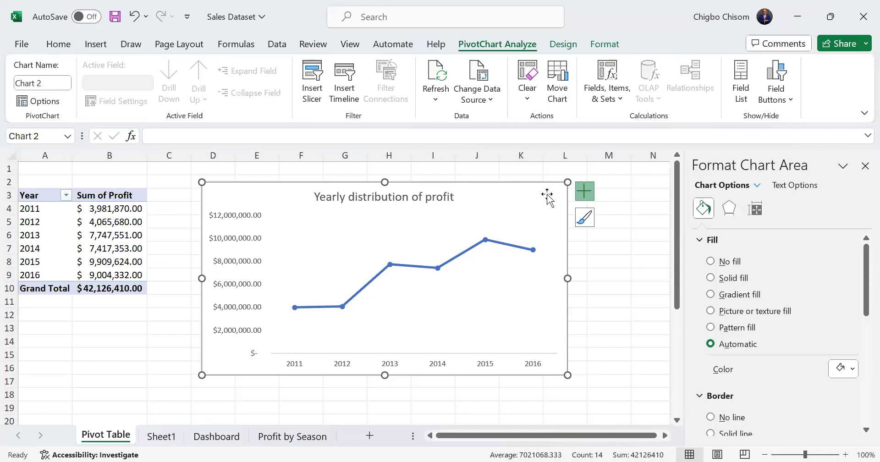
key(Delete)
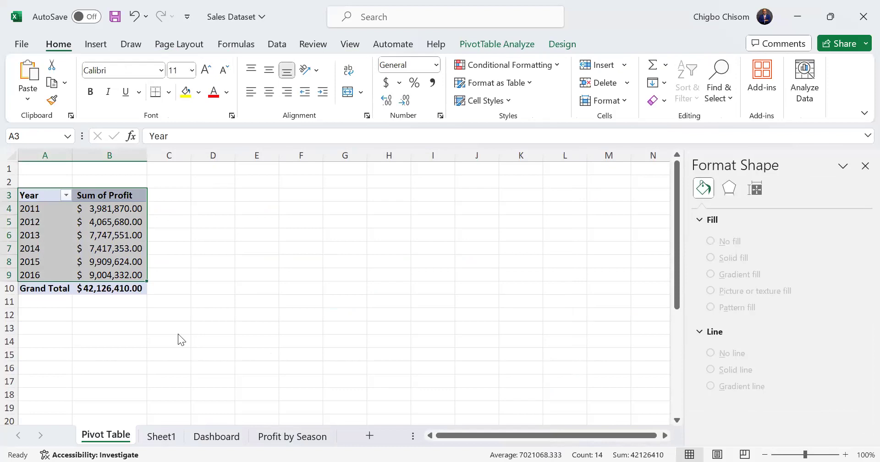
- Replace the Year field with Weekday in the pivot table's rows
mouse_move(839, 281)
mouse_down()
mouse_move(840, 256)
mouse_move(838, 280)
mouse_up()
click(628, 271)
click(628, 241)
- Insert a Clustered Column pivot chart from A3:B10, close the field list and place the chart beside the table across about columns E to L
drag(39, 195, 120, 290)
click(94, 37)
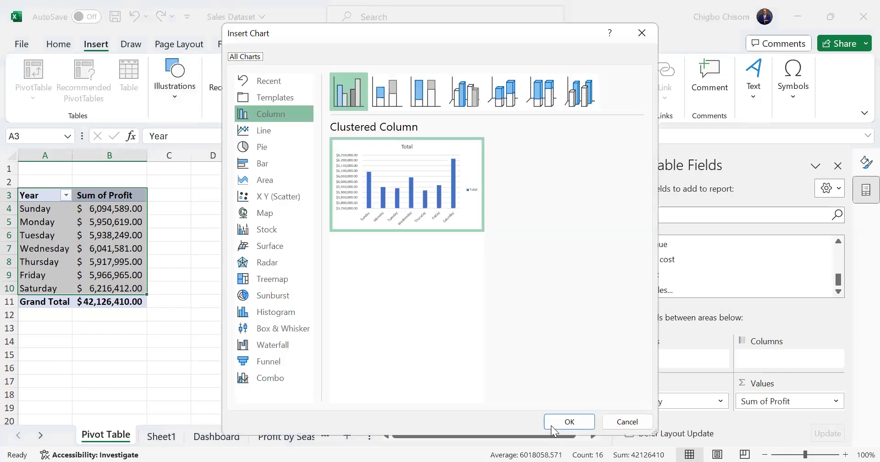
click(551, 424)
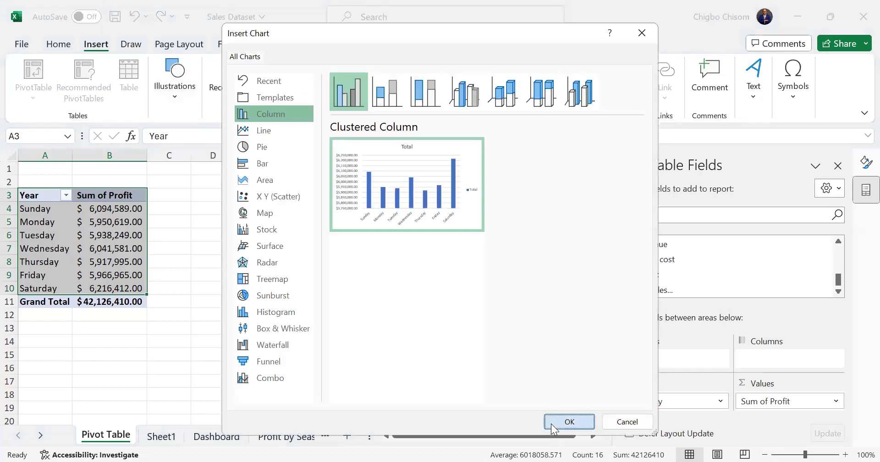
click(863, 164)
drag(406, 221, 518, 212)
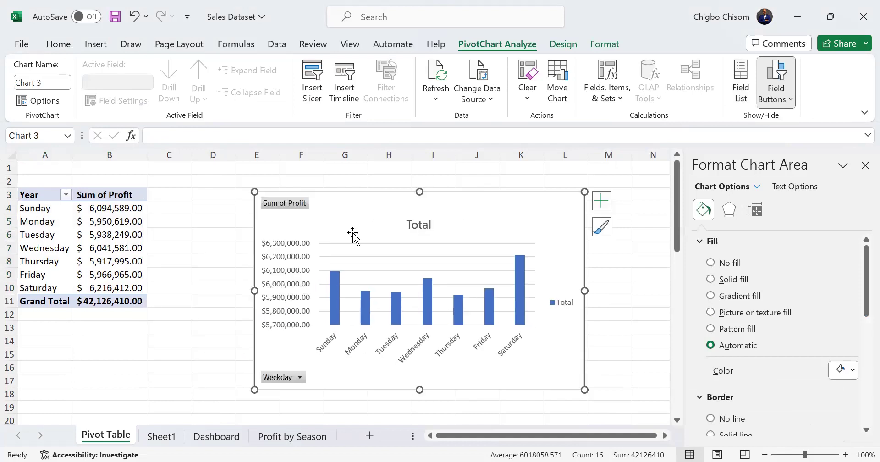
- Hide all field buttons on the weekday chart and remove its gridlines and legend
right_click(281, 204)
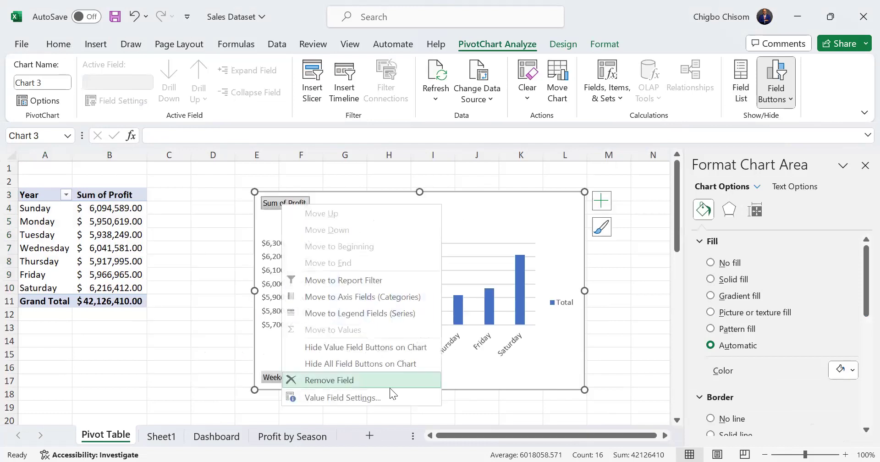
click(355, 363)
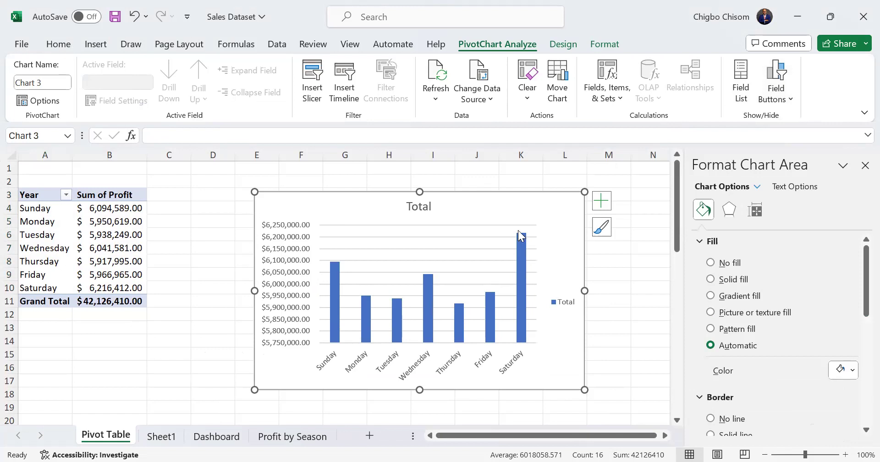
click(601, 201)
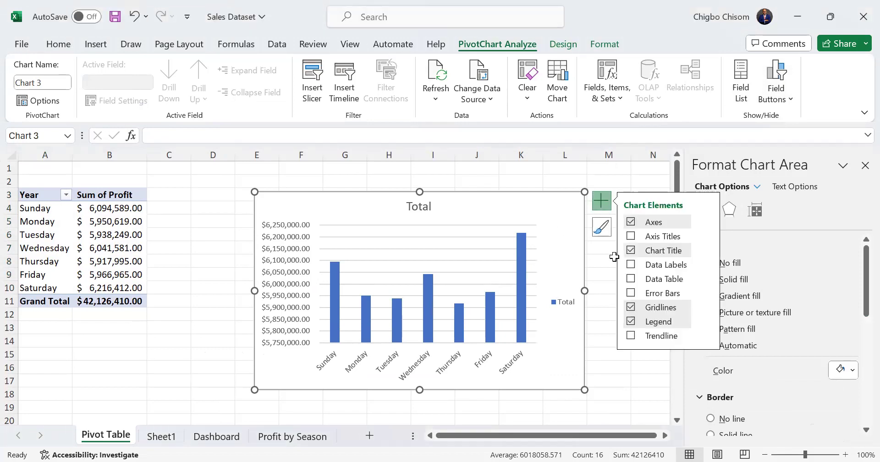
click(630, 307)
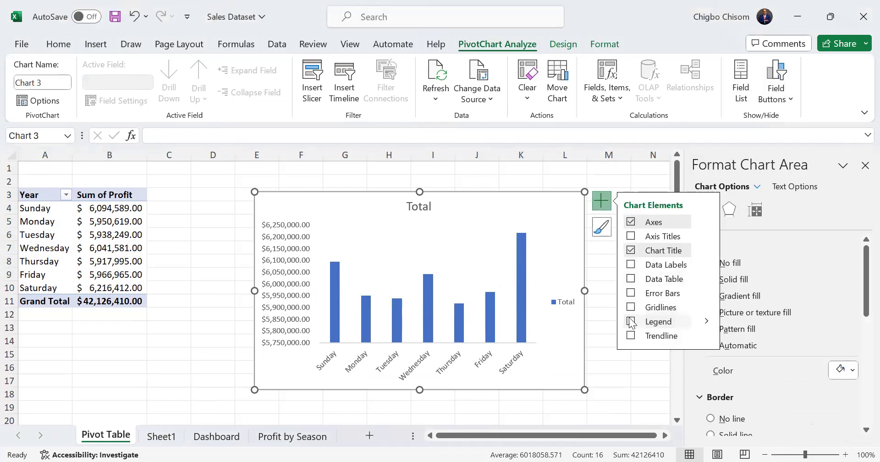
click(629, 318)
- Format the weekday chart's data series with a gap width of 79%
right_click(554, 265)
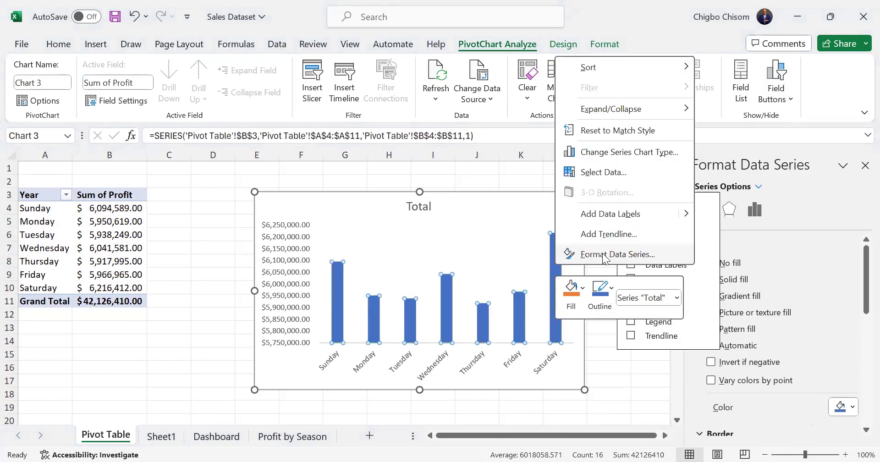
click(604, 255)
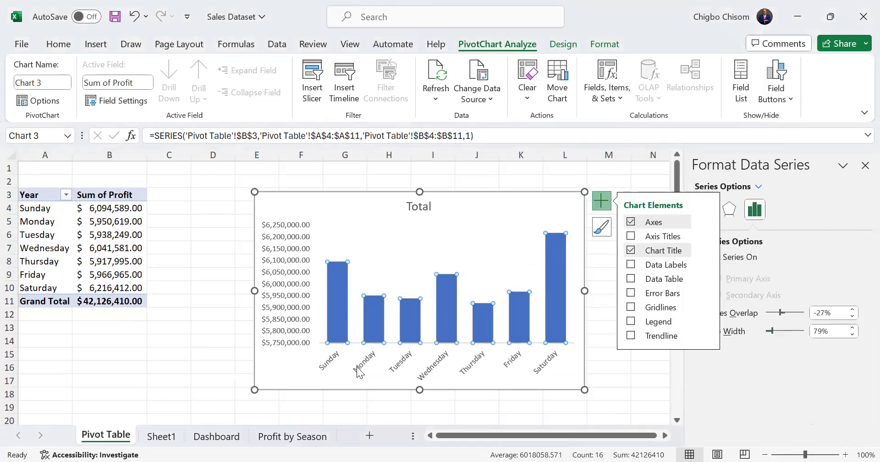
- Change the weekday chart's type to Clustered Bar and enlarge the chart slightly to about column M
click(573, 206)
right_click(572, 206)
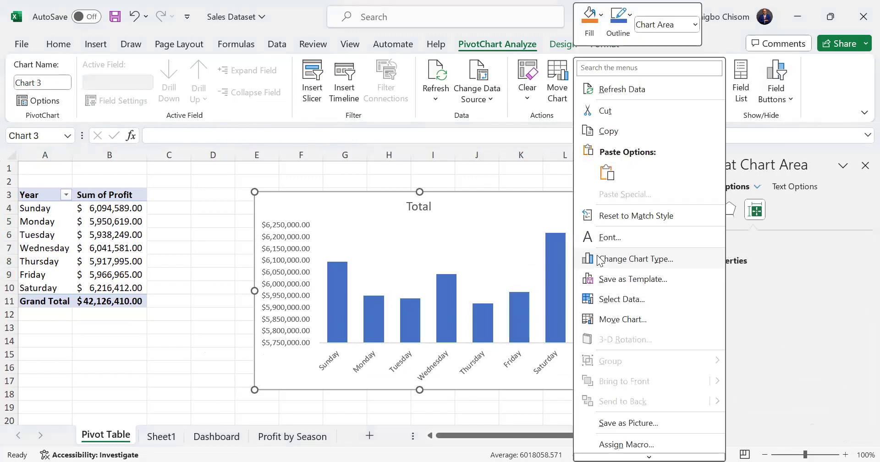
click(600, 259)
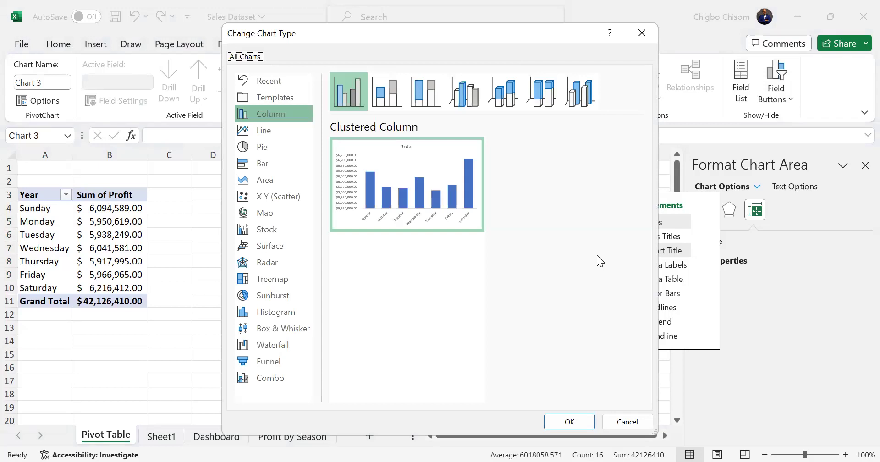
click(273, 163)
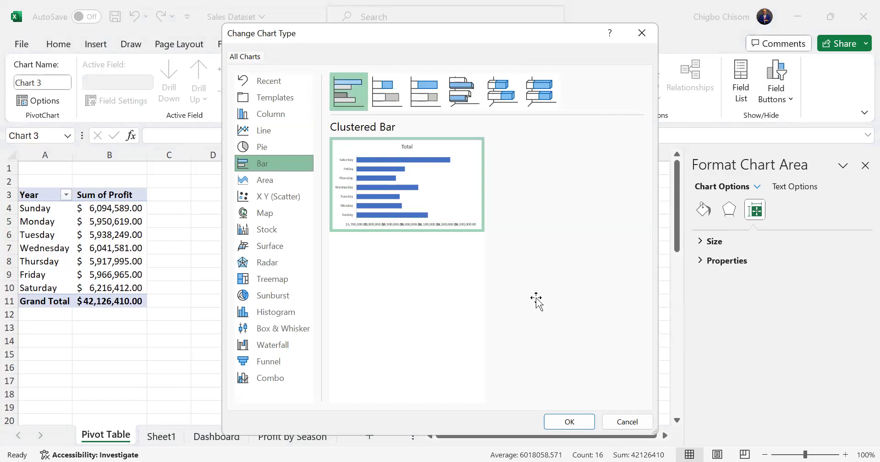
key(Return)
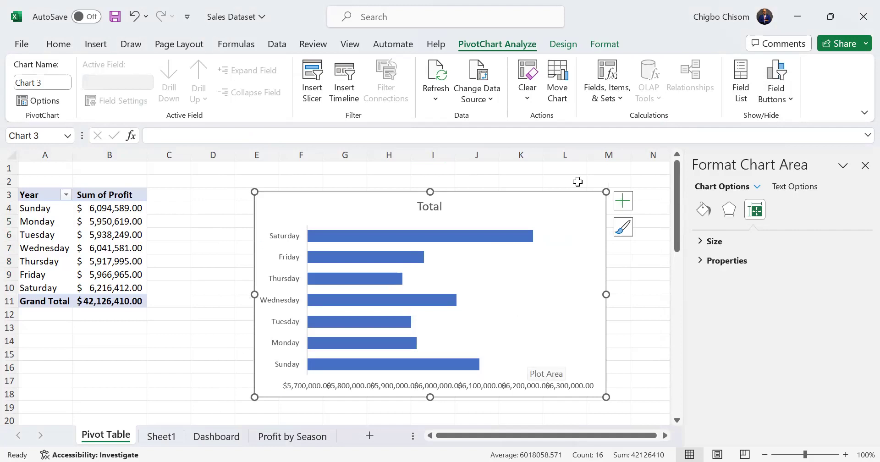
- Turn off the bar chart's axes and add data labels, leaving axis titles off
click(627, 200)
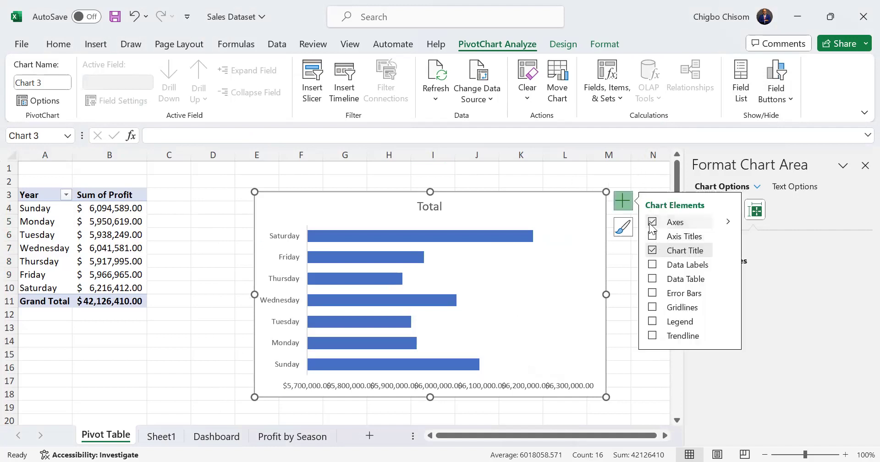
click(652, 223)
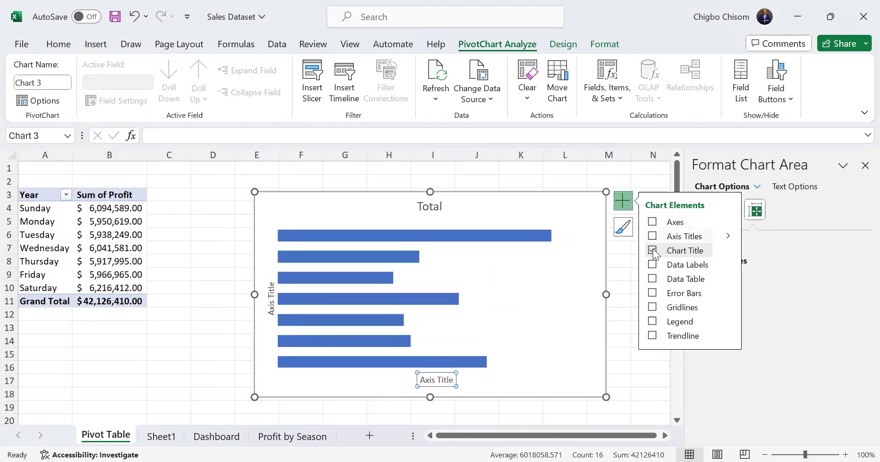
click(652, 265)
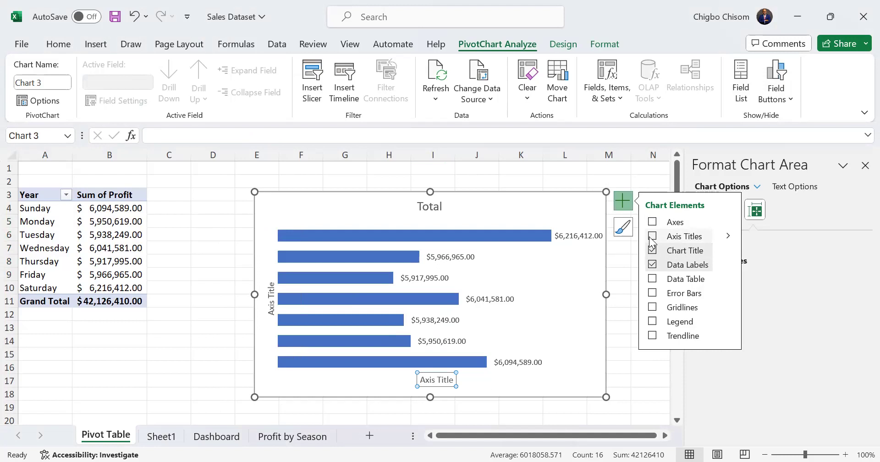
click(439, 207)
drag(441, 208, 444, 211)
click(443, 207)
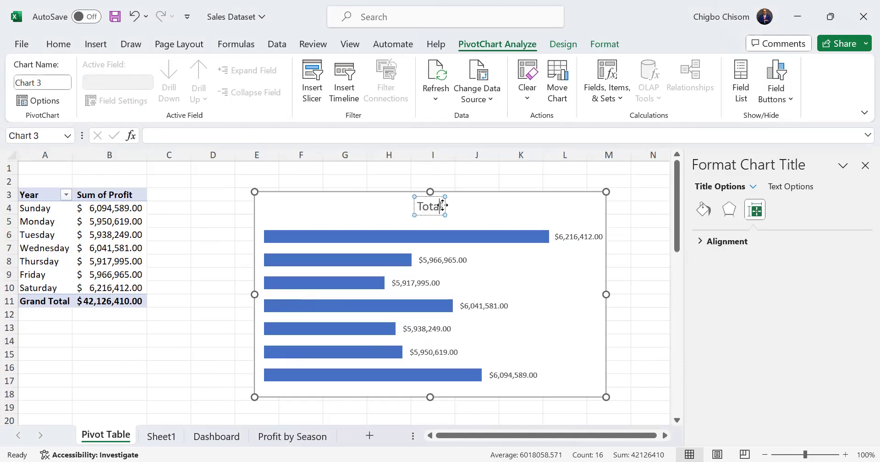
click(443, 206)
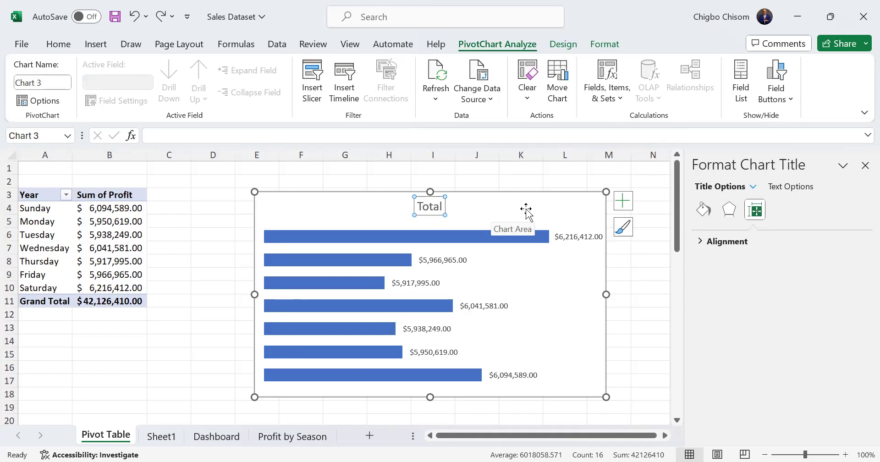
click(864, 166)
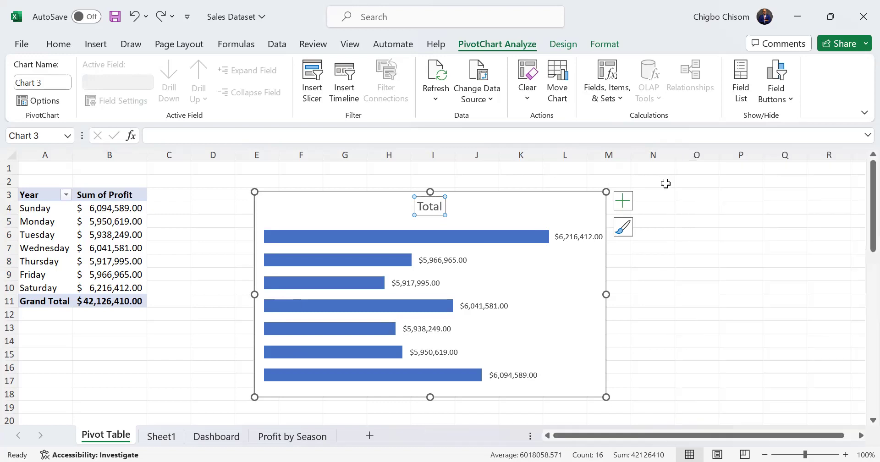
- Rename the pivot table's row header in A3 to Weekdays
click(48, 195)
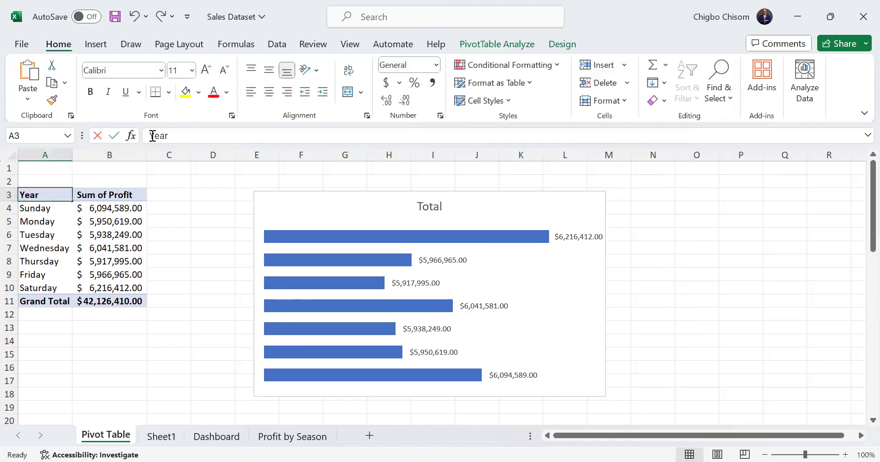
click(179, 134)
drag(179, 135, 147, 135)
text(Wee)
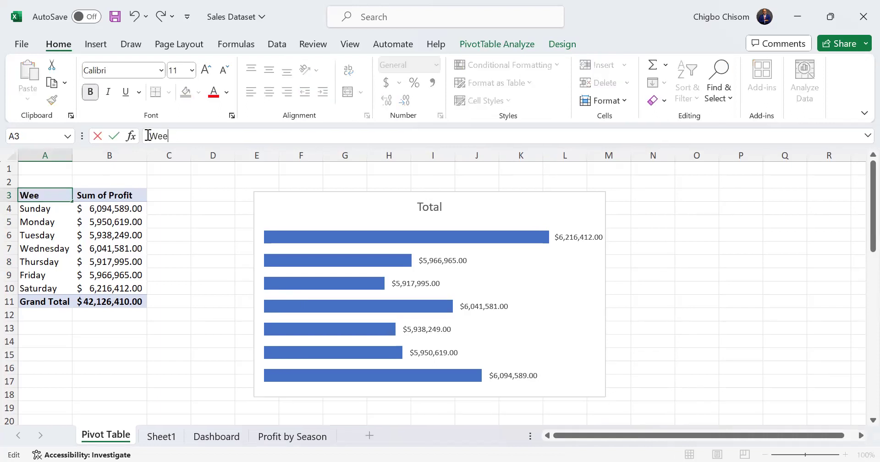
text(kdau)
text(ys)
key(Return)
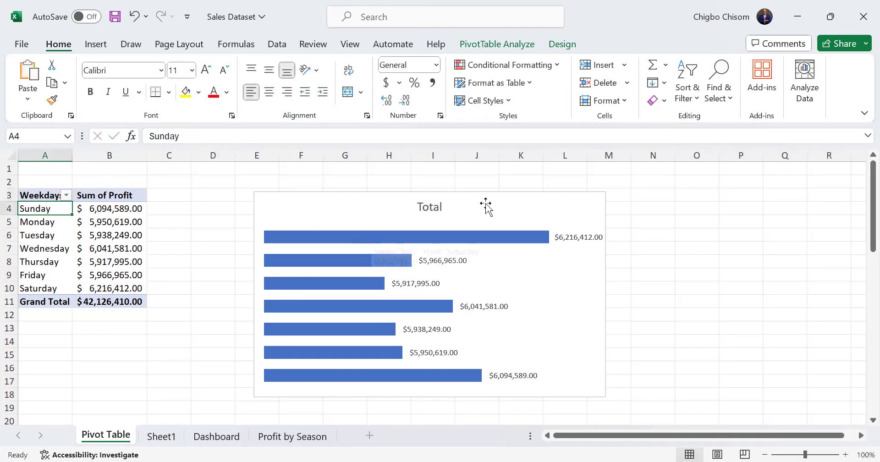
- Show the weekday chart's field list and look through its available fields
click(530, 203)
right_click(530, 202)
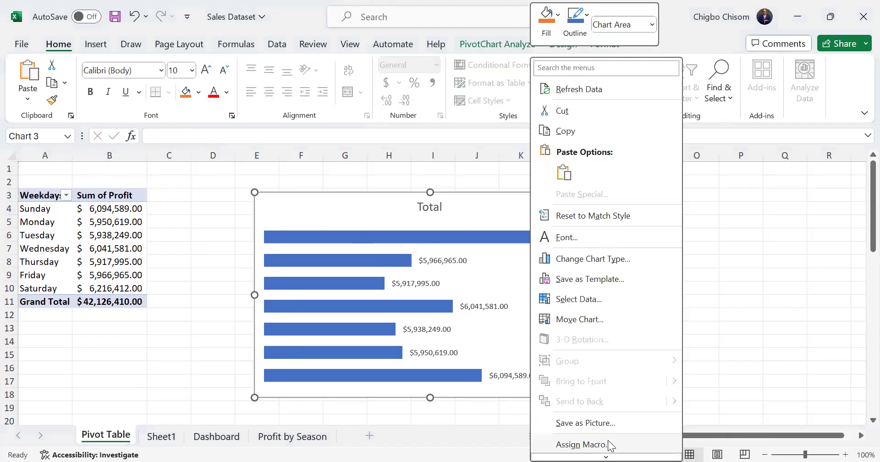
scroll(610, 444, down, 3)
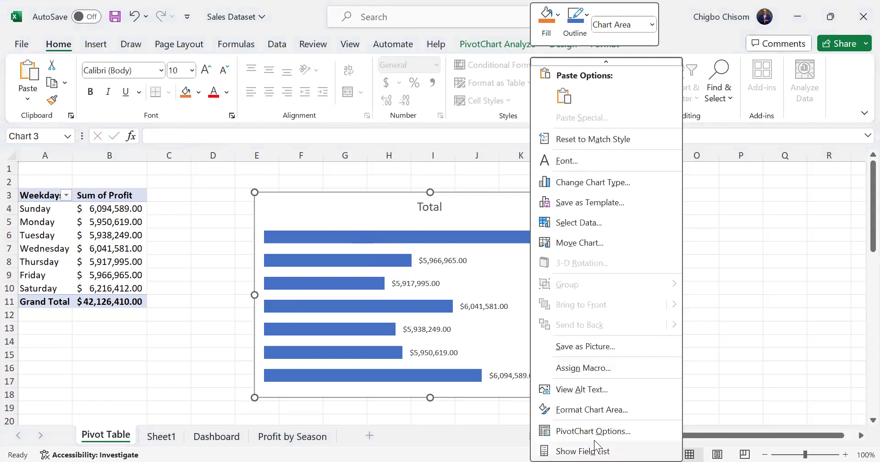
click(594, 443)
drag(860, 277, 859, 257)
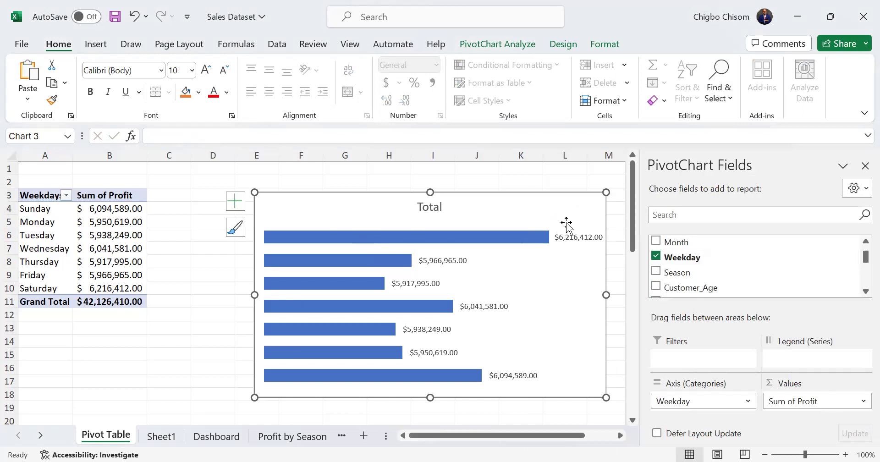
- Undo the header rename and the bar chart changes back to the column chart with its axes and no data labels
key(Escape)
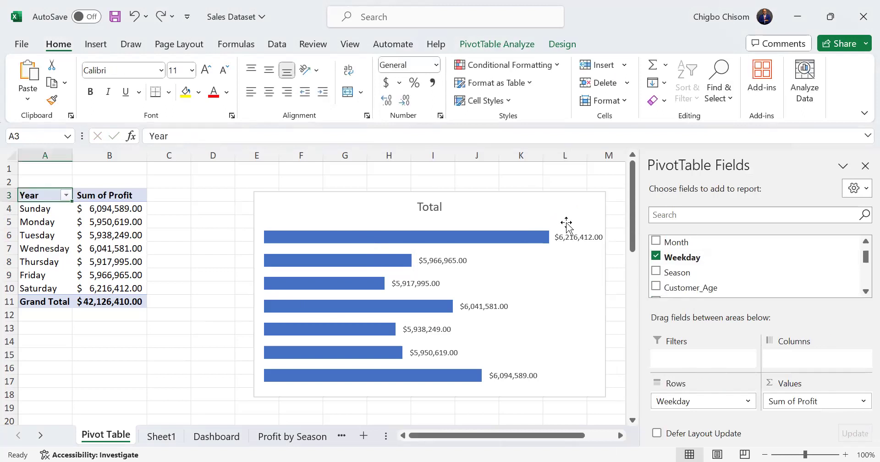
key(ctrl+z)
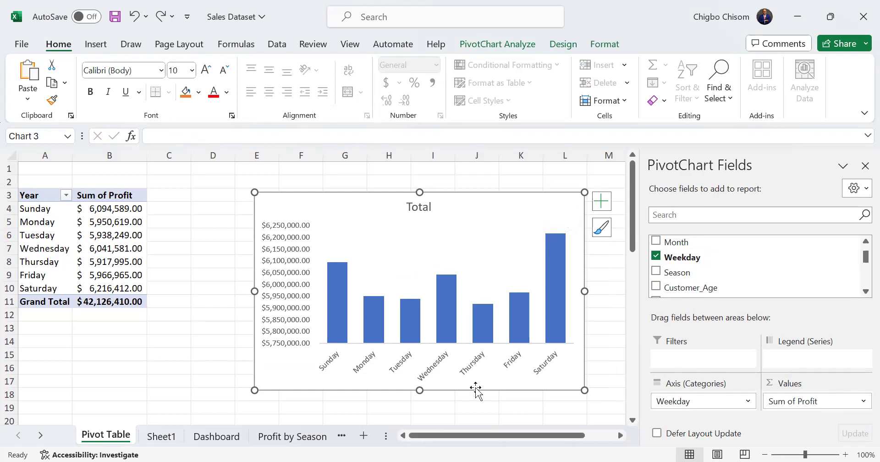
- Enlarge the weekday column chart, close the field list, and move the chart up to about row 1
drag(584, 390, 617, 401)
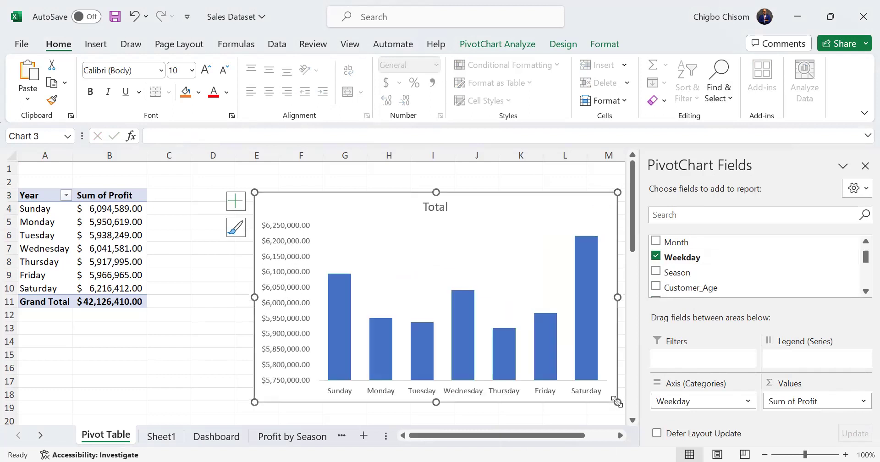
click(865, 165)
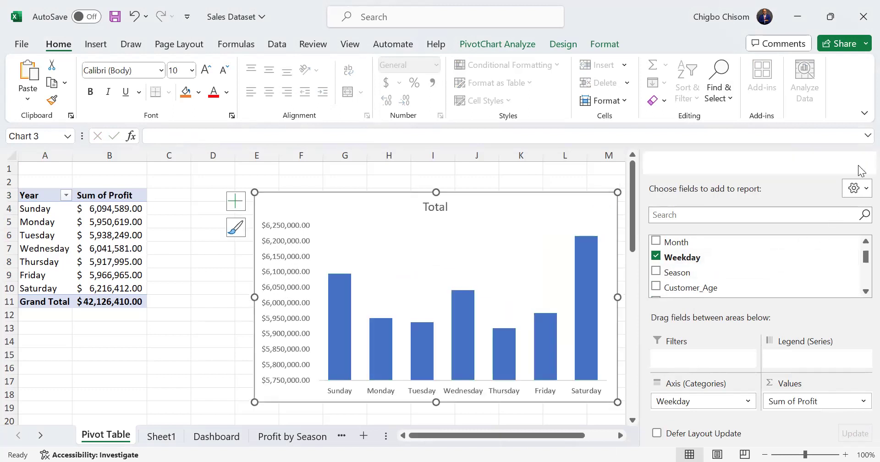
drag(278, 194, 270, 176)
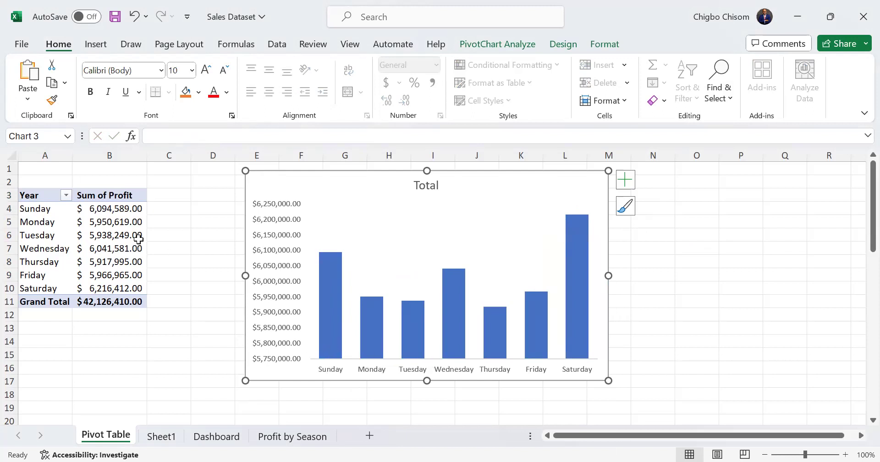
click(43, 196)
click(43, 197)
click(180, 133)
drag(180, 134, 149, 134)
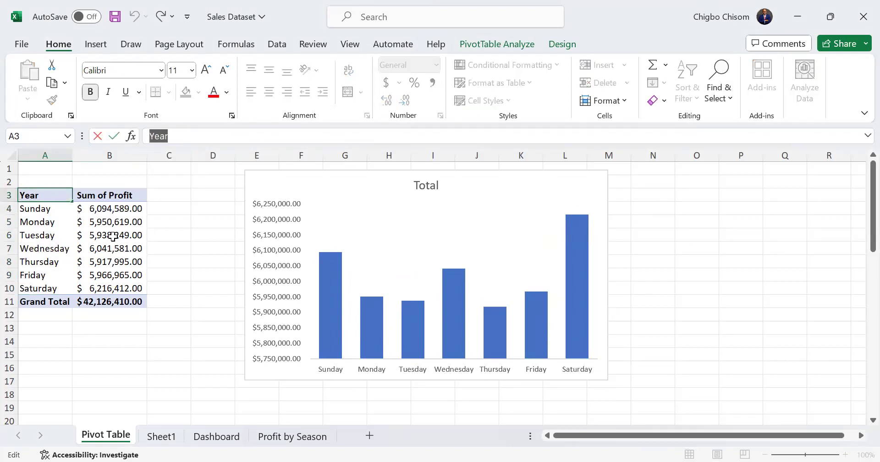
click(44, 209)
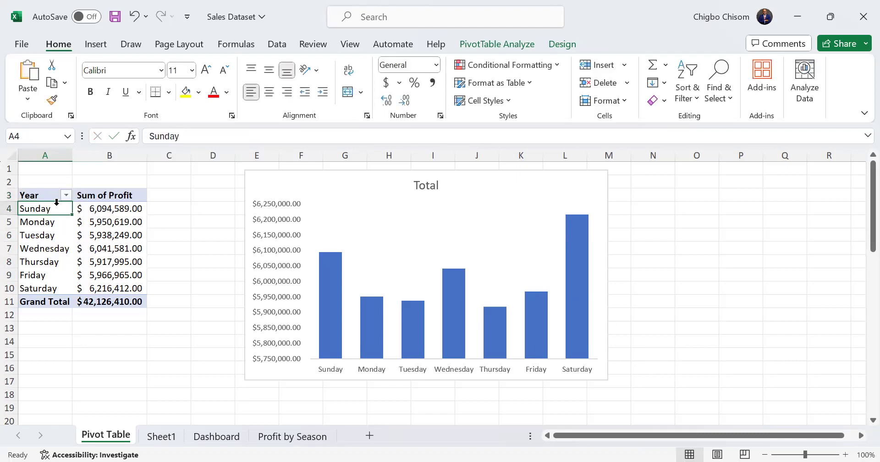
click(124, 196)
drag(58, 197, 132, 288)
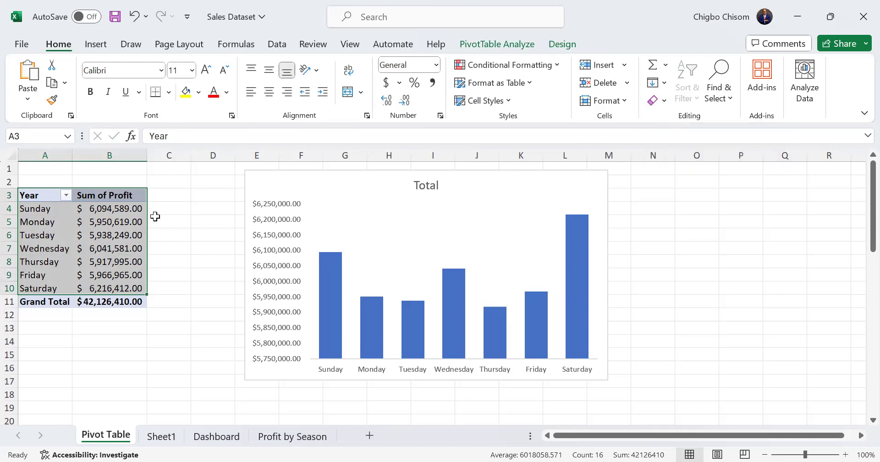
right_click(97, 216)
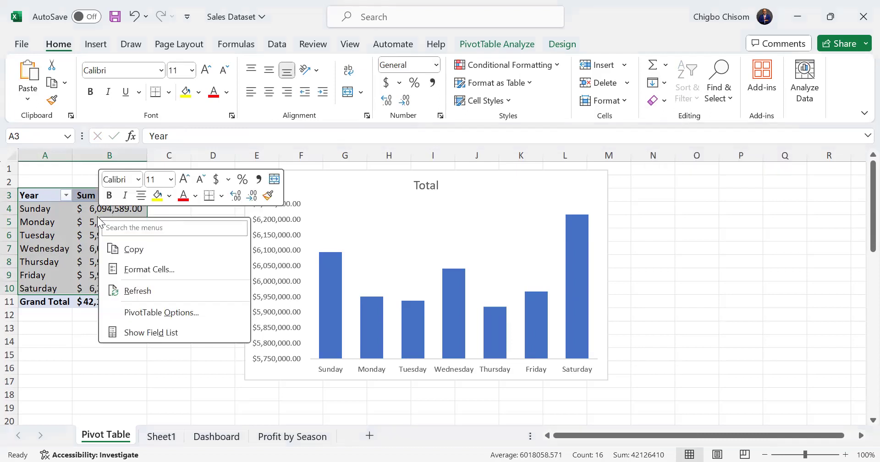
click(67, 196)
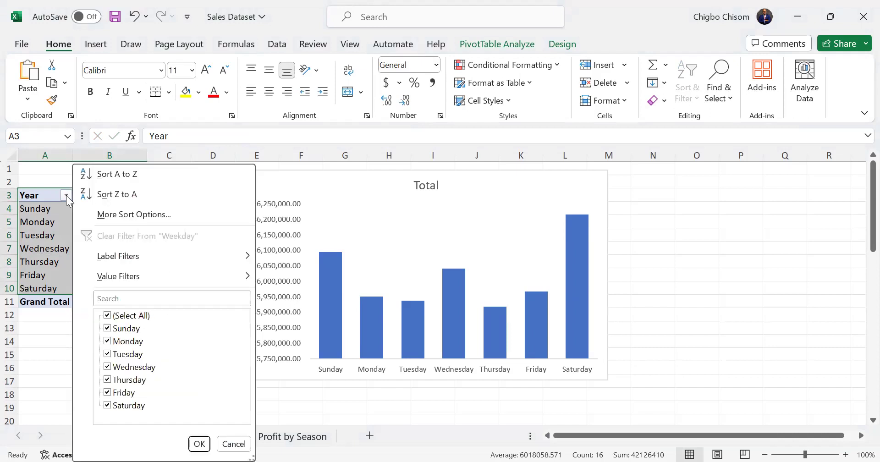
click(88, 210)
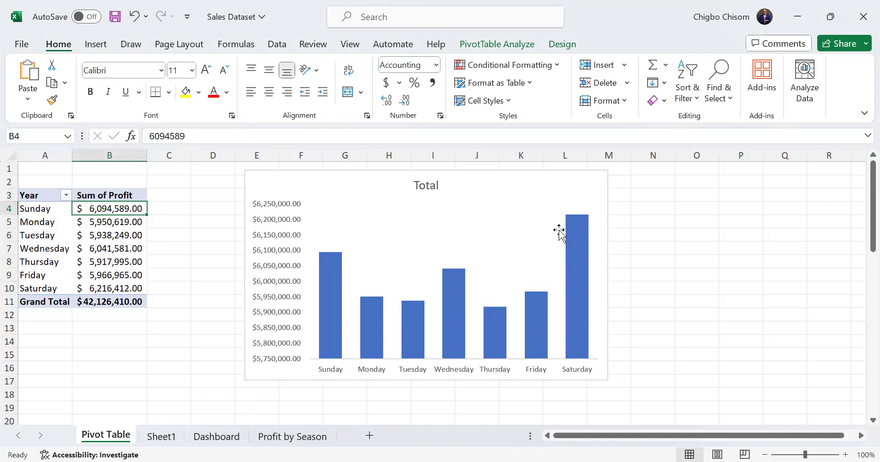
- Change the weekday chart's title to "Total Profit by weekdays"
click(426, 185)
double_click(426, 186)
click(435, 185)
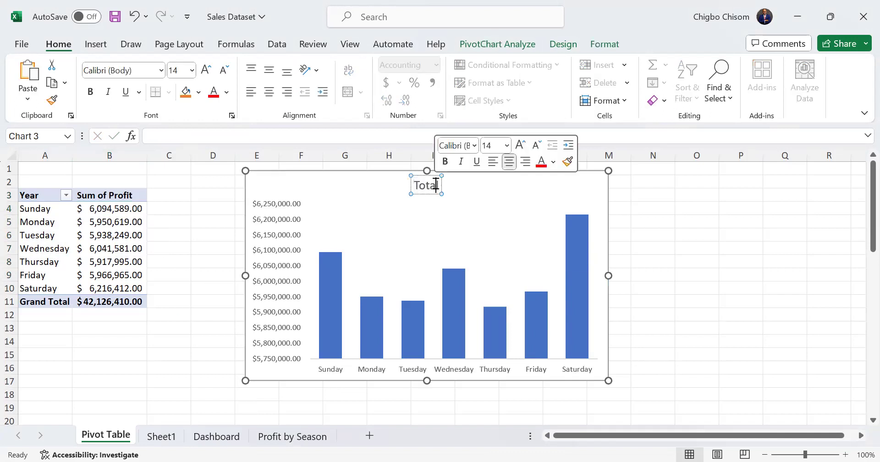
text(Profit by week)
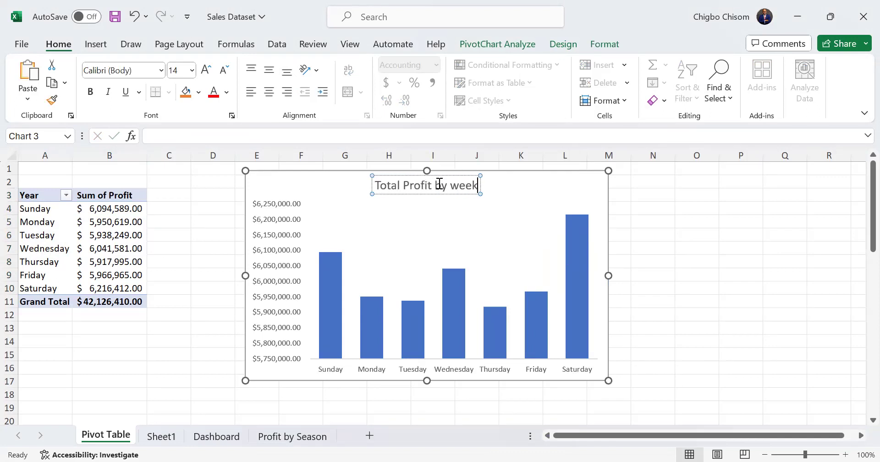
text(days)
- Format the entire title of the weekday chart as bold at font size 12
double_click(486, 187)
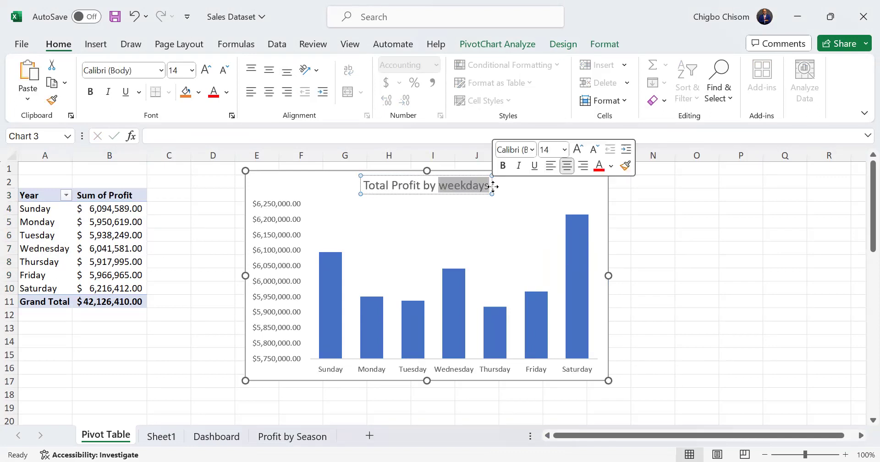
drag(486, 187, 382, 187)
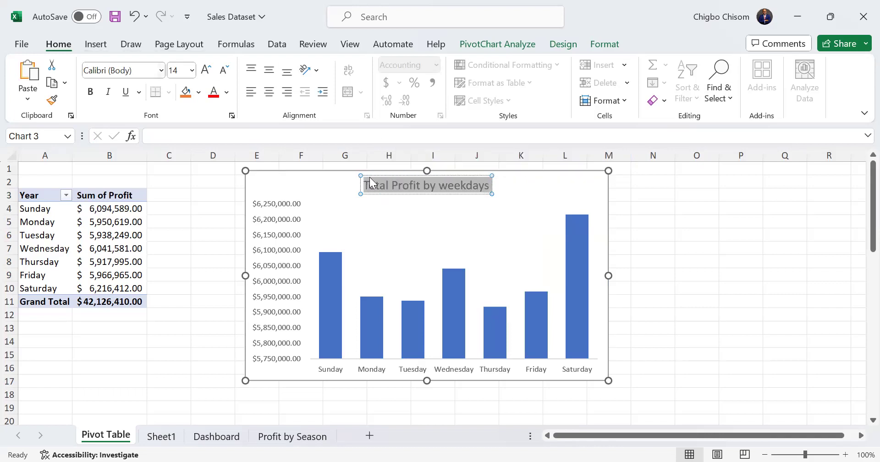
key(alt+h)
text(fs12)
key(Return)
key(ctrl+b)
click(551, 186)
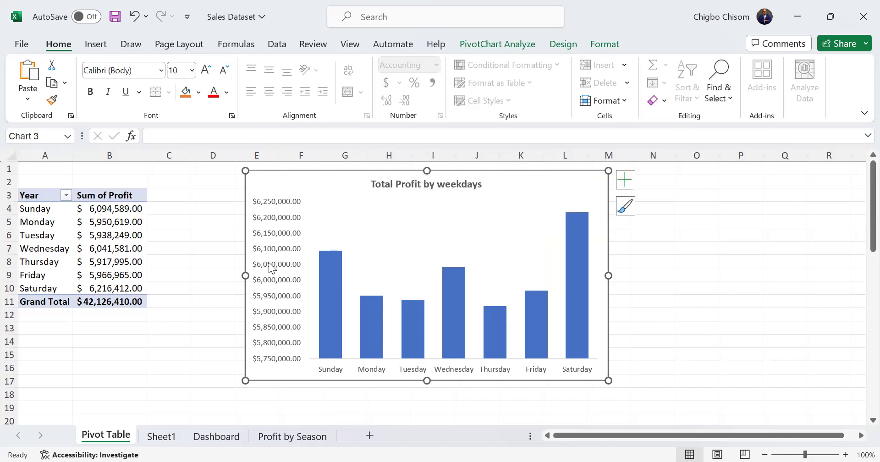
- Remove the weekday chart's primary vertical axis, keeping the horizontal one, and add data labels
click(277, 220)
click(625, 180)
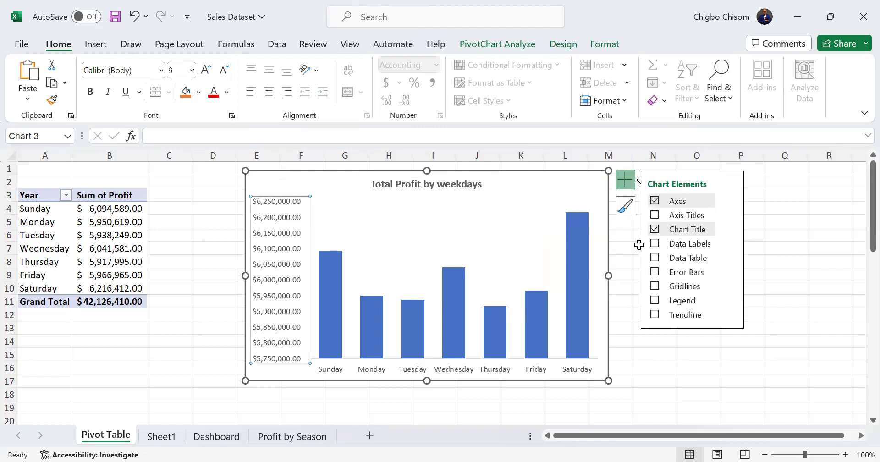
click(730, 201)
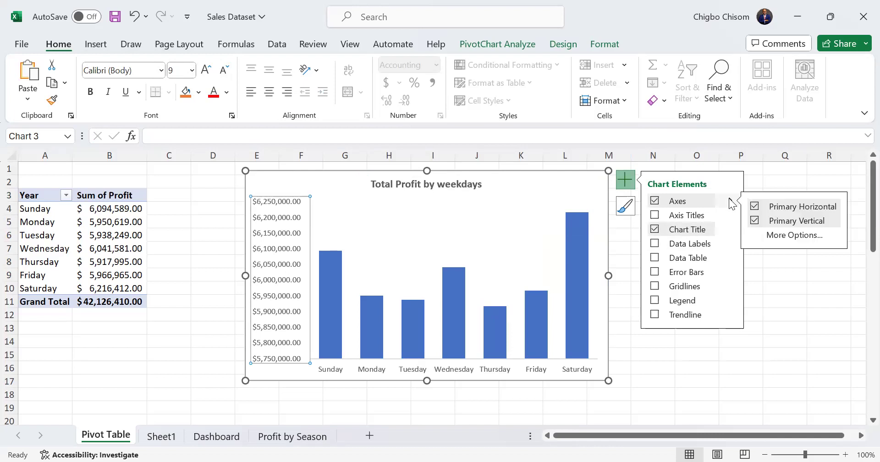
click(754, 220)
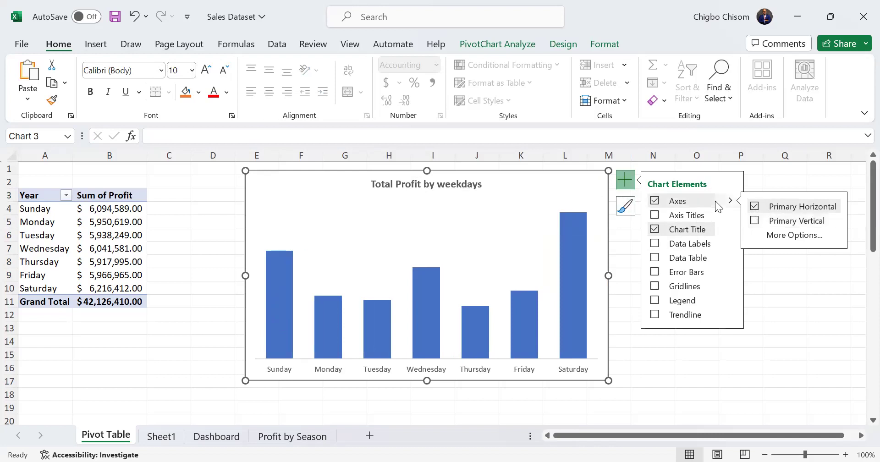
click(655, 244)
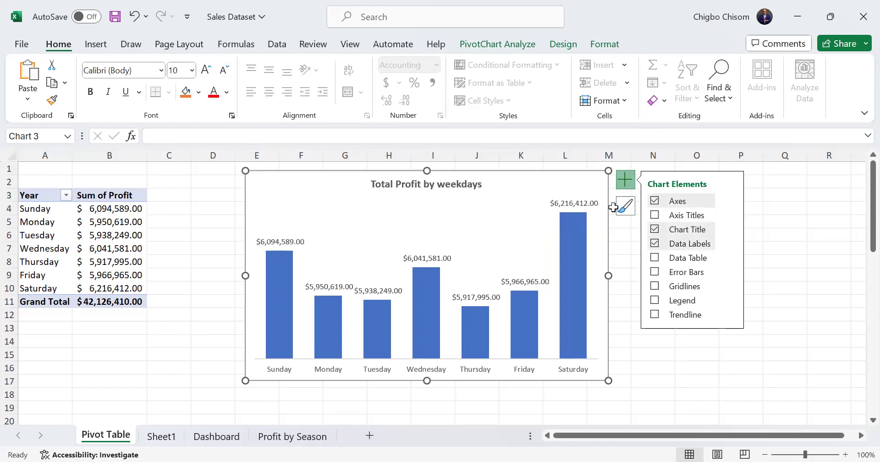
- Enlarge the weekday chart so it extends to about column N
drag(612, 381, 652, 385)
click(605, 326)
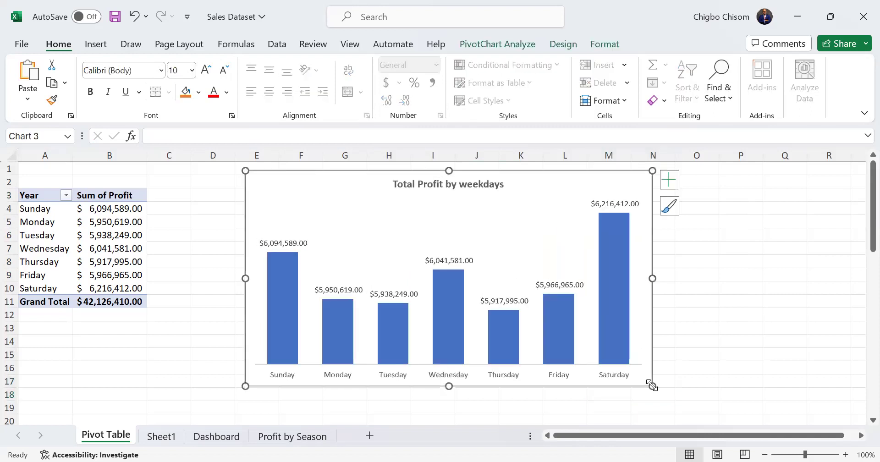
- Copy the weekday profit chart and paste it into the Dashboard sheet at cell I16
right_click(596, 188)
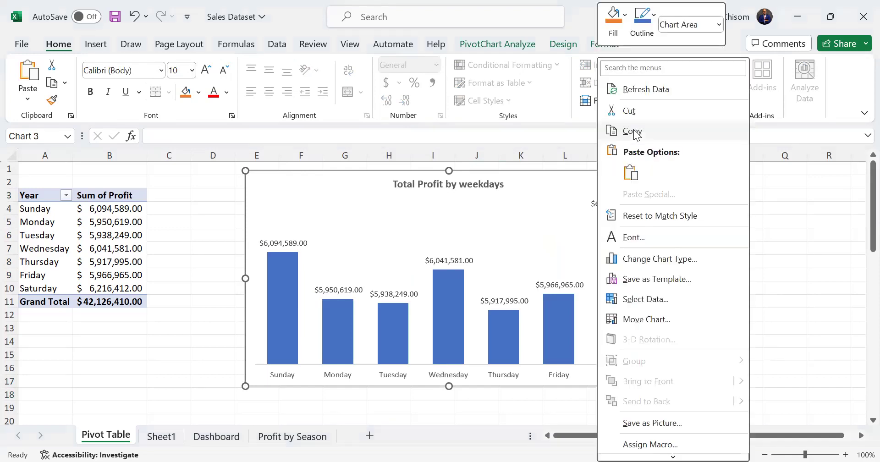
click(632, 131)
click(217, 436)
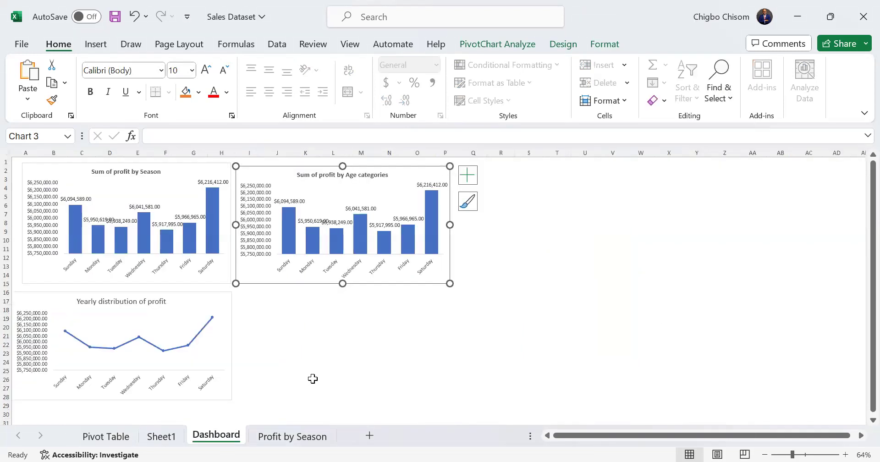
click(267, 301)
click(247, 293)
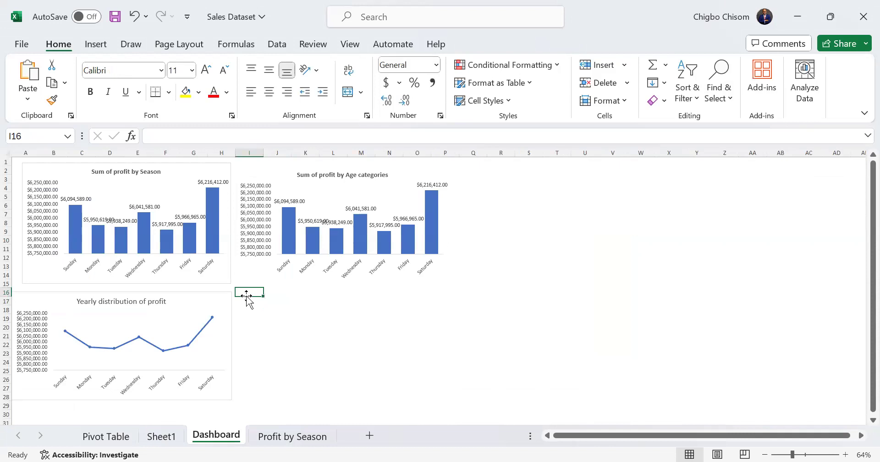
key(ctrl+v)
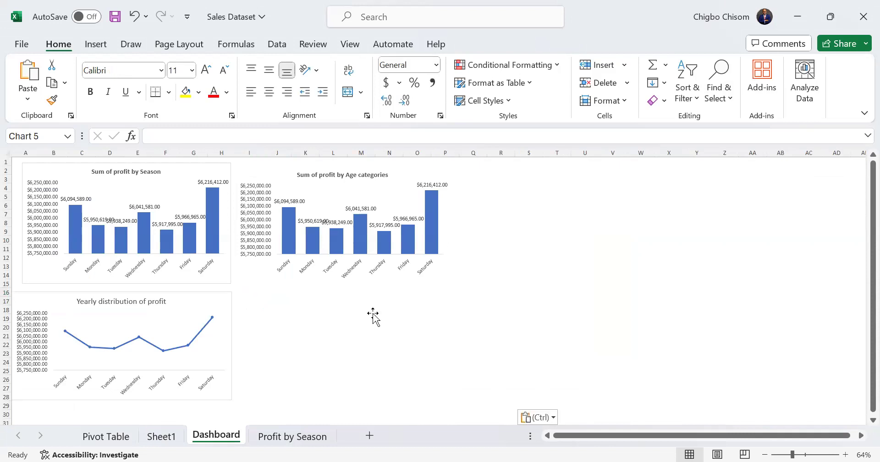
- Shrink the pasted weekday chart to end near column P and row 29, and shift it slightly below the age categories chart
drag(456, 287, 445, 287)
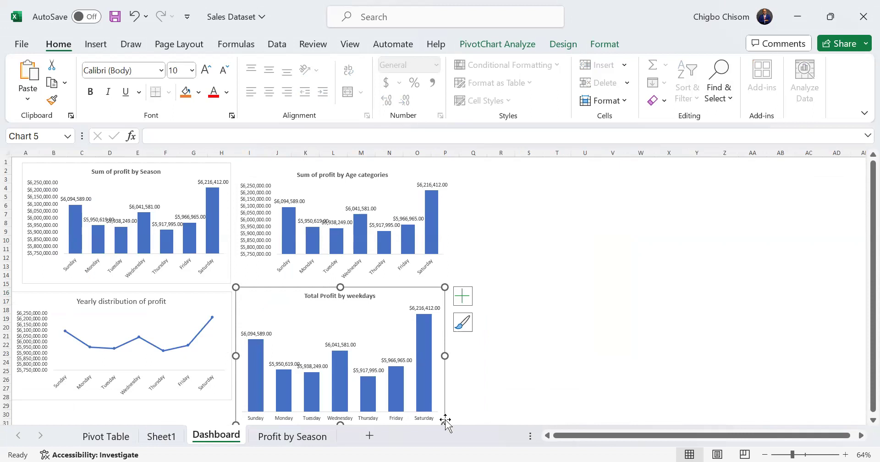
drag(444, 422, 453, 395)
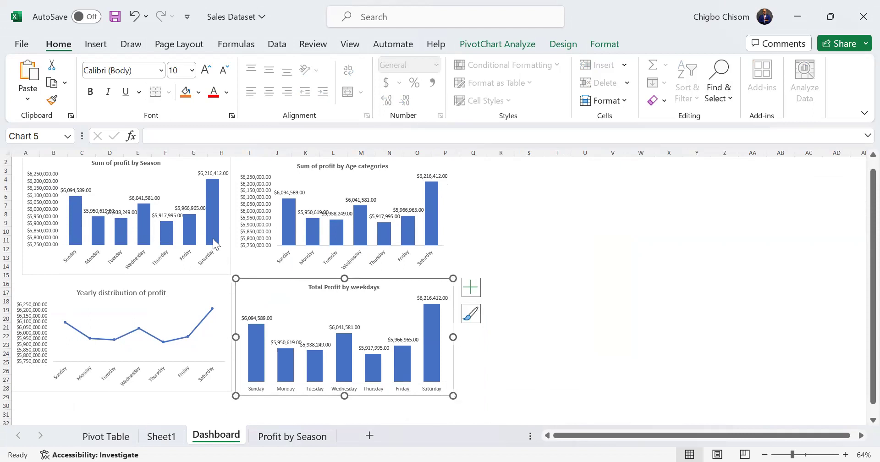
click(244, 262)
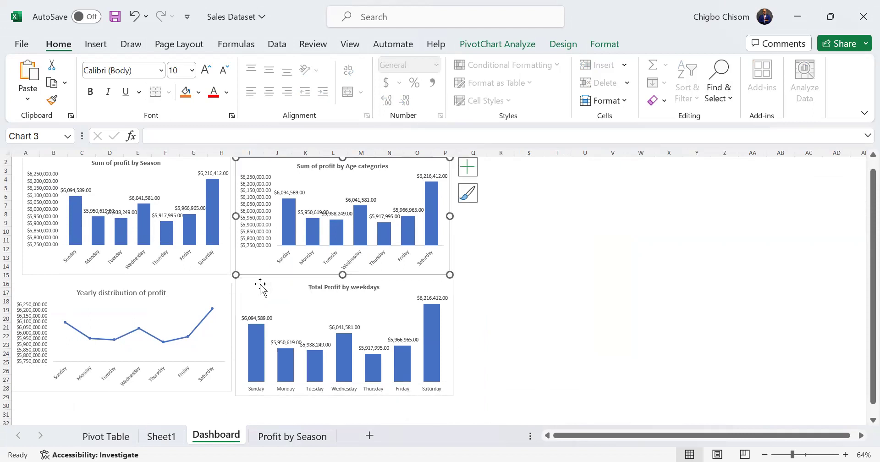
double_click(260, 286)
drag(256, 283, 262, 290)
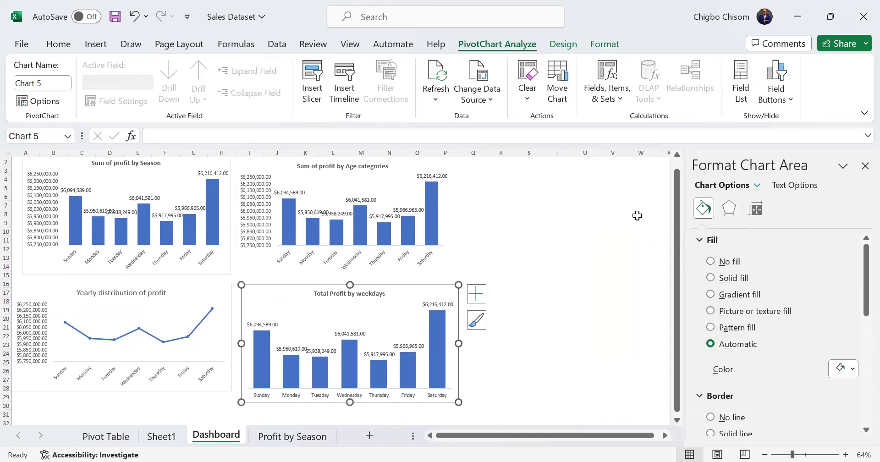
click(864, 165)
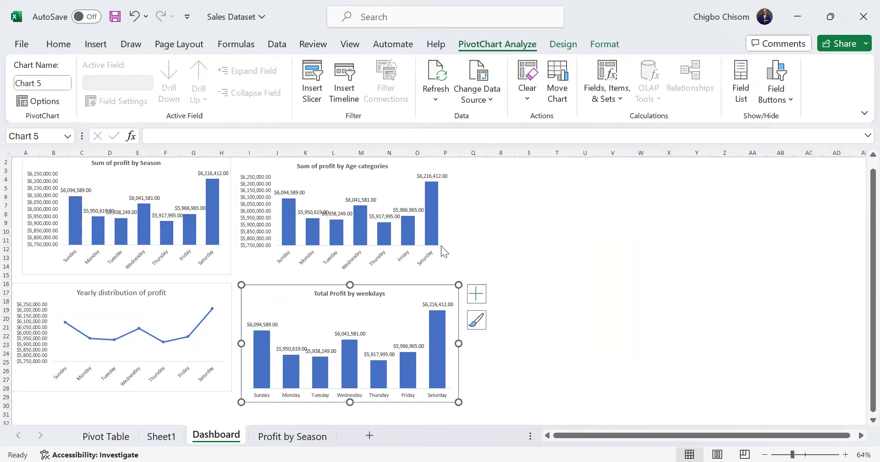
- Enlarge the age categories chart so it extends to about column R and row 16
click(448, 273)
drag(474, 277, 518, 284)
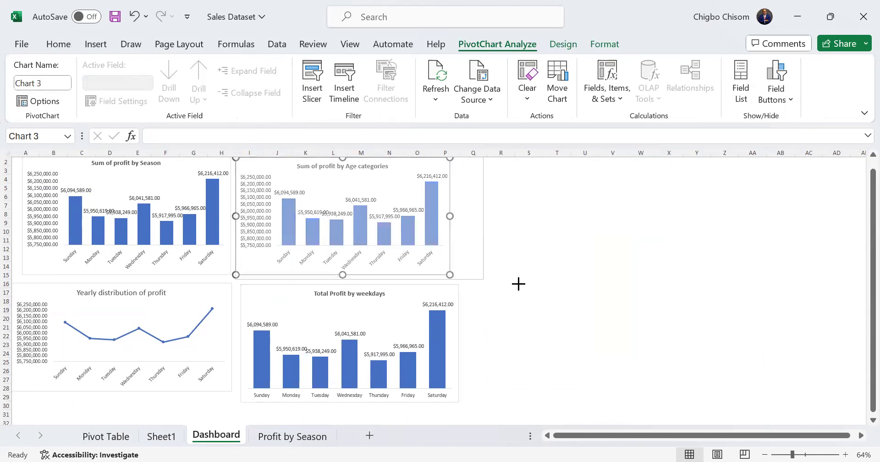
click(575, 293)
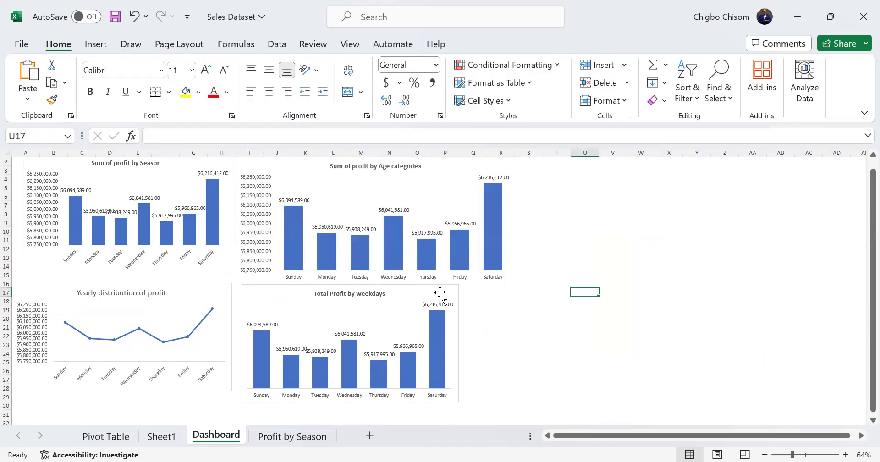
- Move the weekday chart slightly down and widen it to about column R, in line with the age categories chart
double_click(439, 295)
drag(440, 295, 443, 298)
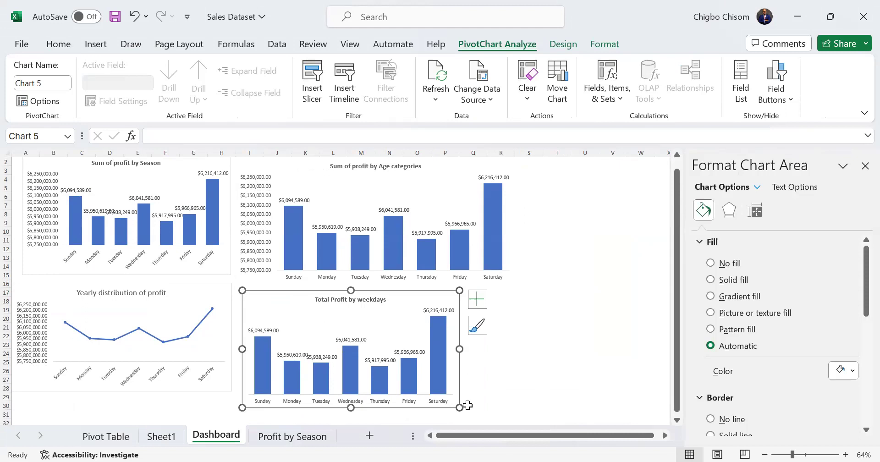
drag(460, 406, 510, 407)
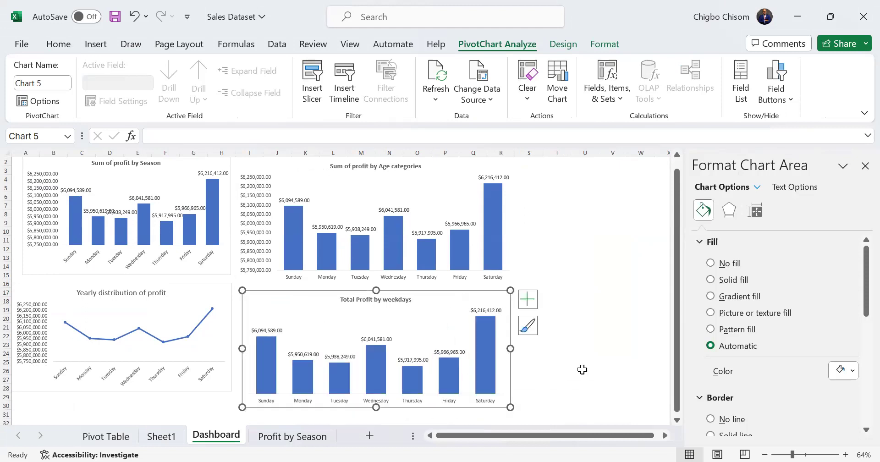
click(581, 281)
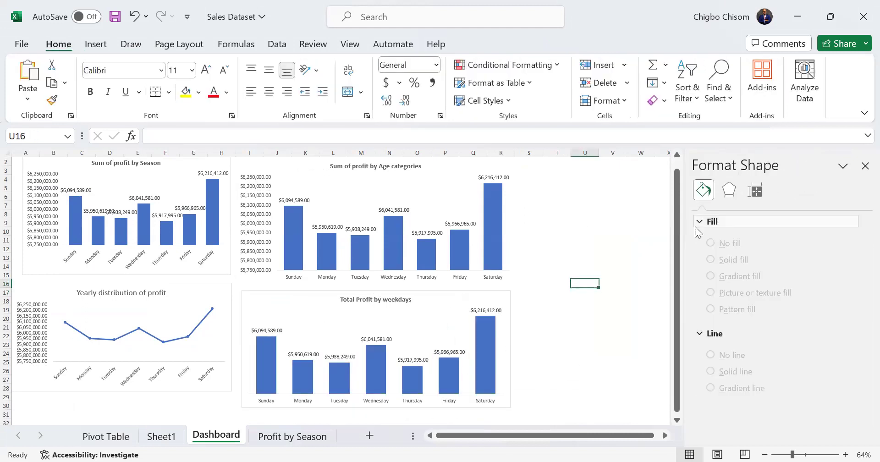
click(864, 166)
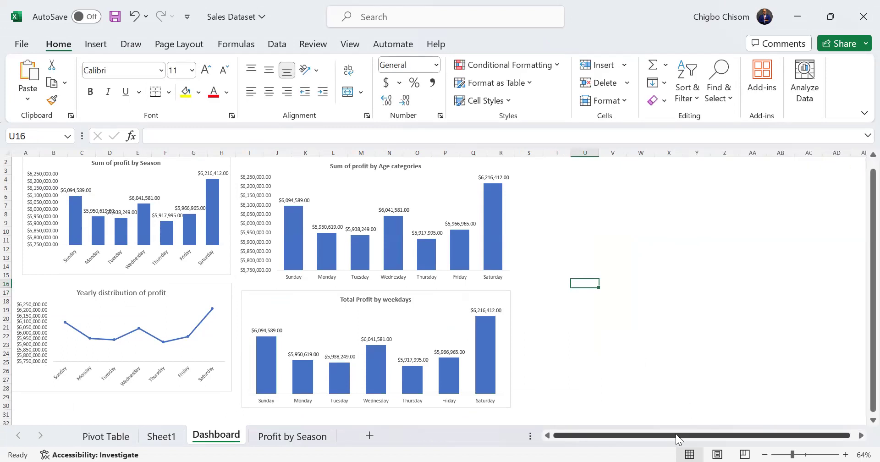
- Move the yearly distribution chart down to about row 17 and enlarge the season chart to about row 16
drag(793, 454, 802, 454)
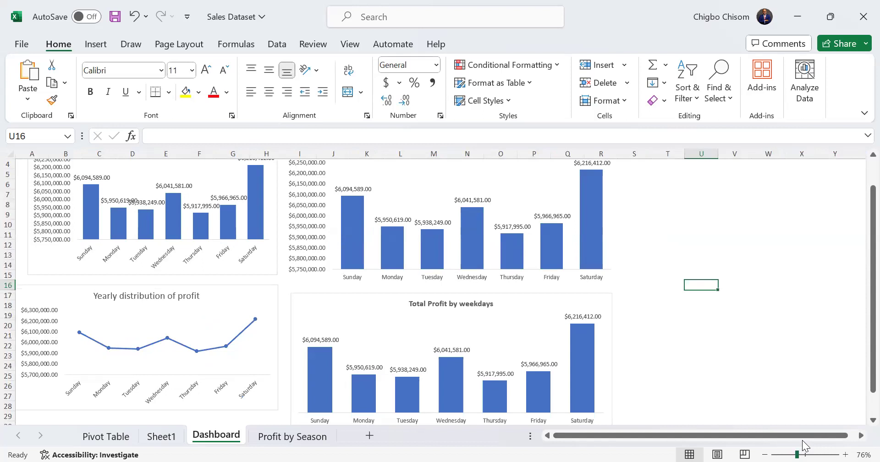
drag(231, 292, 233, 304)
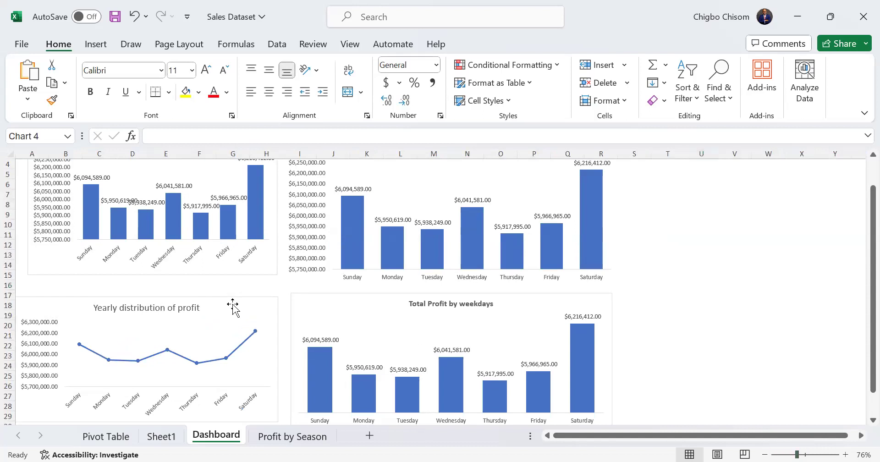
click(232, 277)
drag(232, 271, 282, 288)
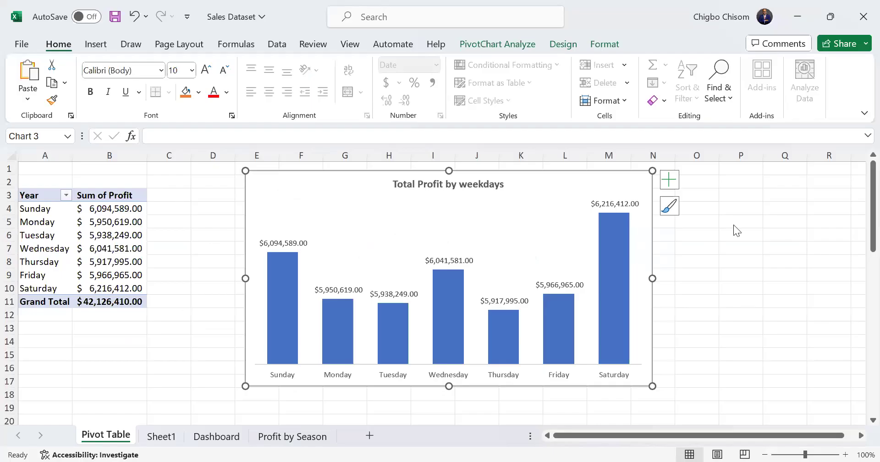
- Replace the Weekday field with Gender in the pivot chart on the Pivot Table sheet, keeping Sum of Profit as the value
double_click(493, 210)
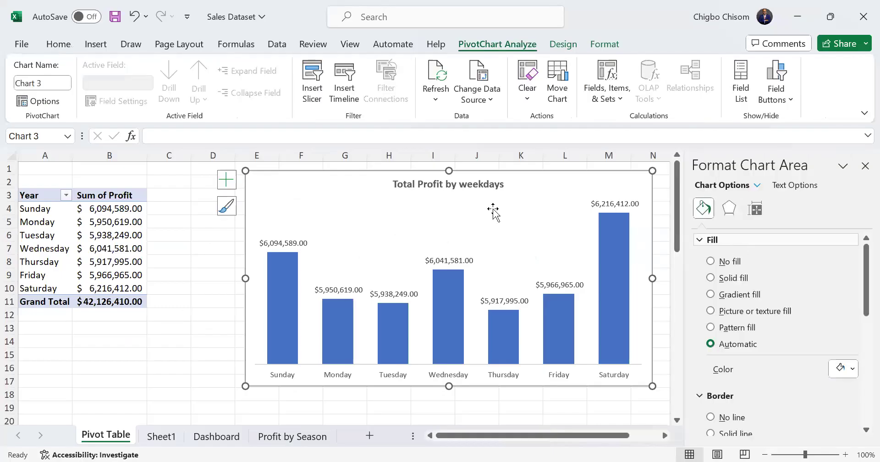
right_click(313, 193)
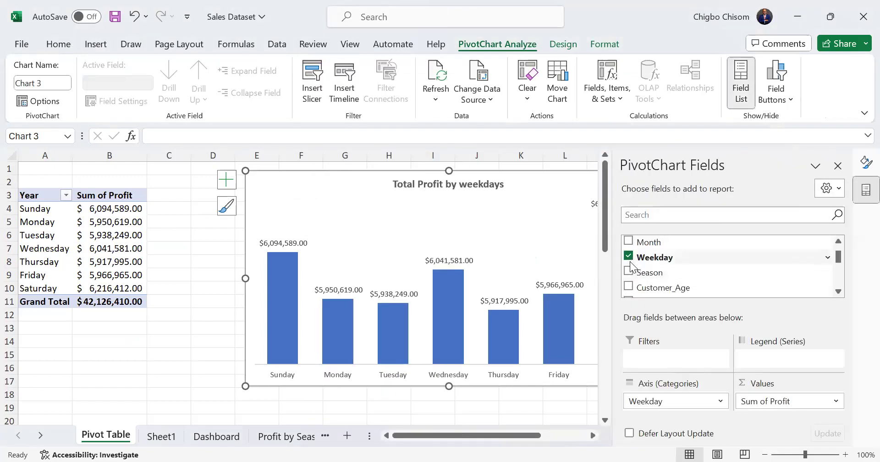
click(630, 260)
mouse_move(835, 259)
mouse_down()
mouse_move(836, 247)
mouse_move(837, 262)
mouse_up()
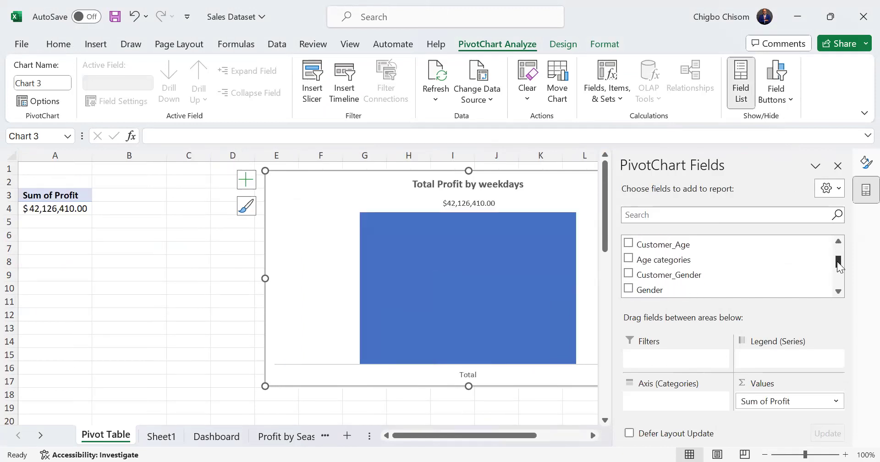
click(628, 289)
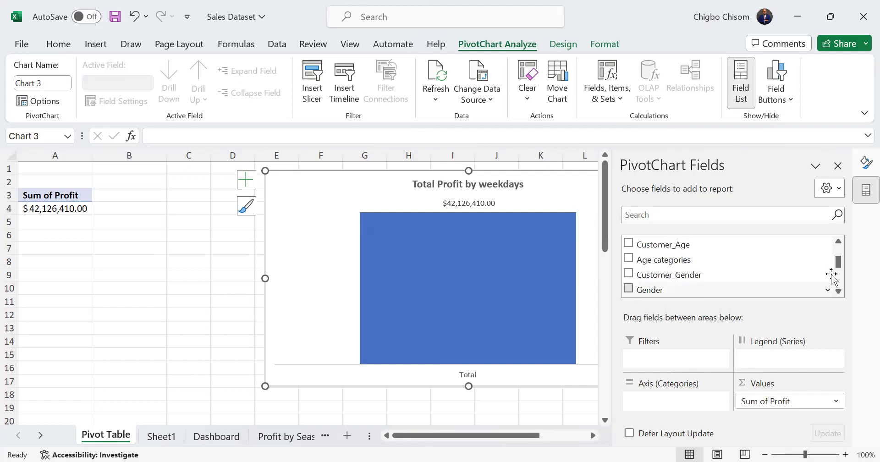
drag(837, 261, 843, 283)
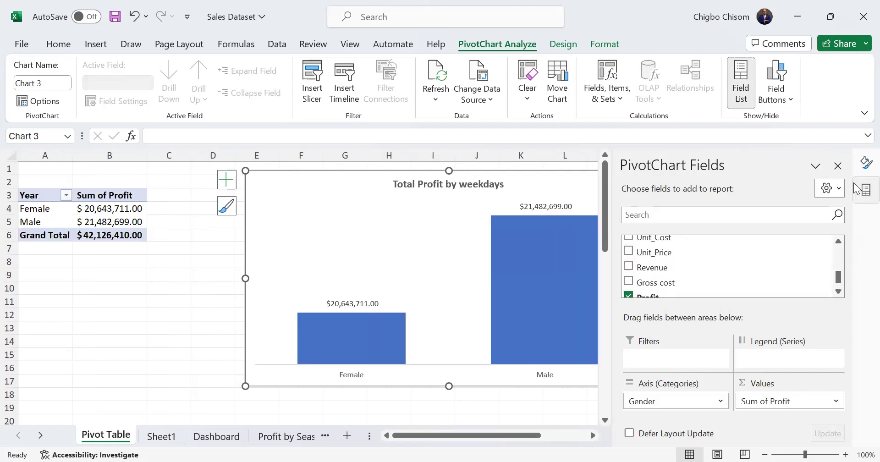
click(837, 166)
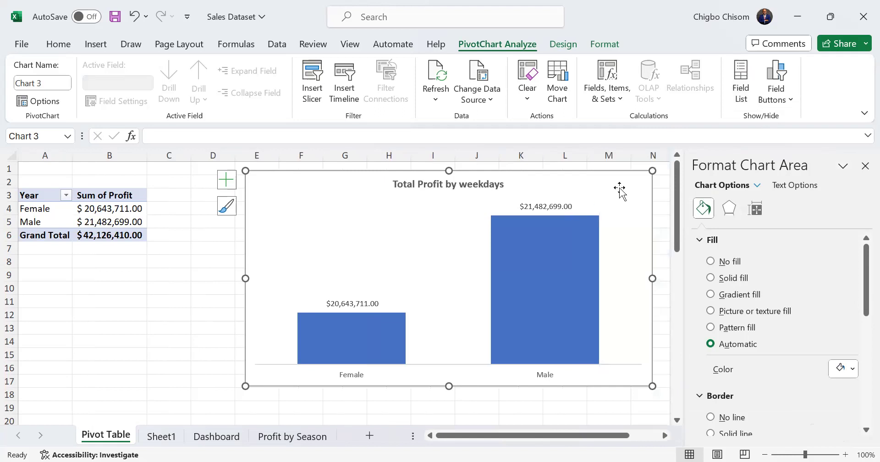
- Change the gender profit chart's type from clustered column to doughnut
right_click(595, 185)
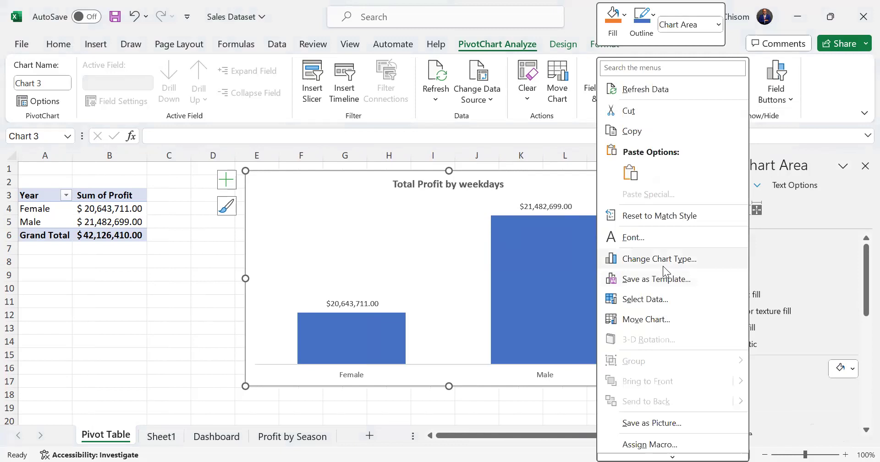
click(662, 265)
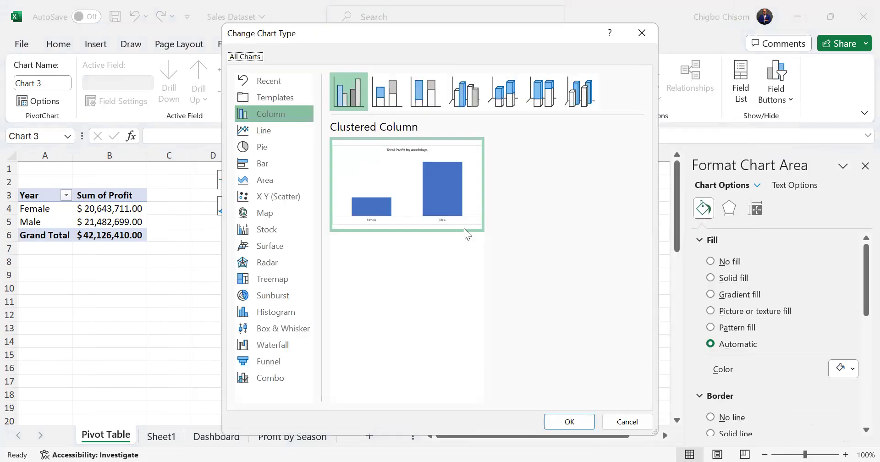
click(278, 147)
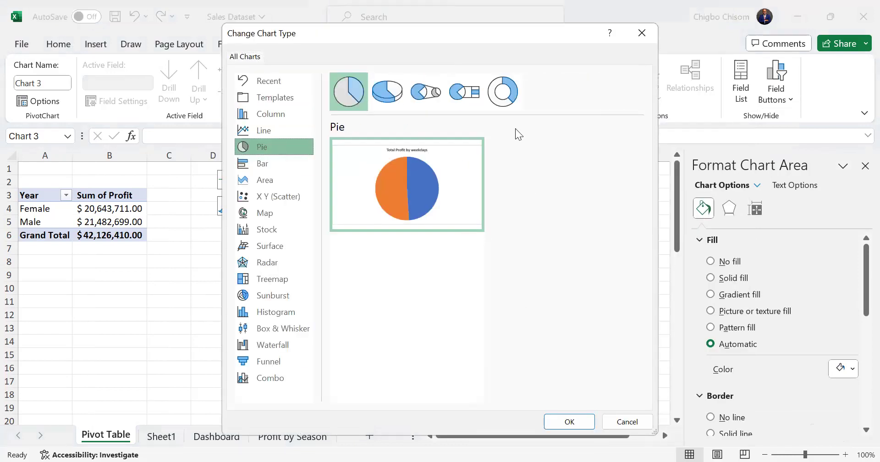
click(502, 94)
click(571, 424)
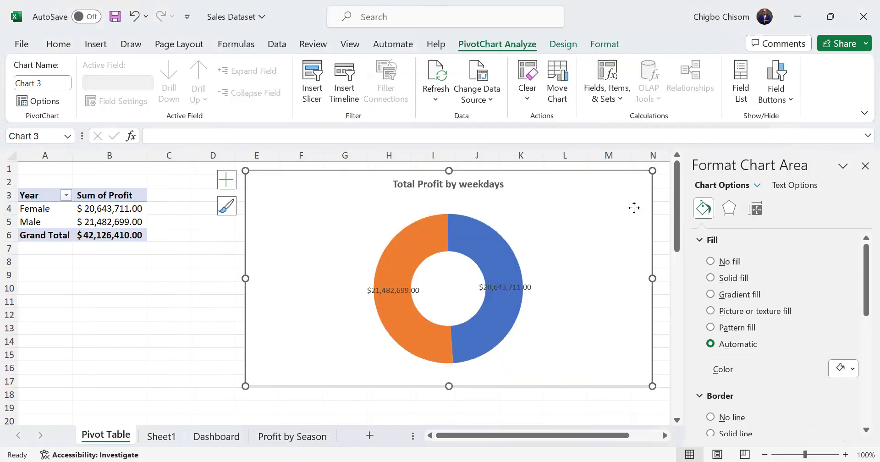
- Add a legend to the gender doughnut chart and view the placement options for its data labels
click(668, 180)
click(698, 230)
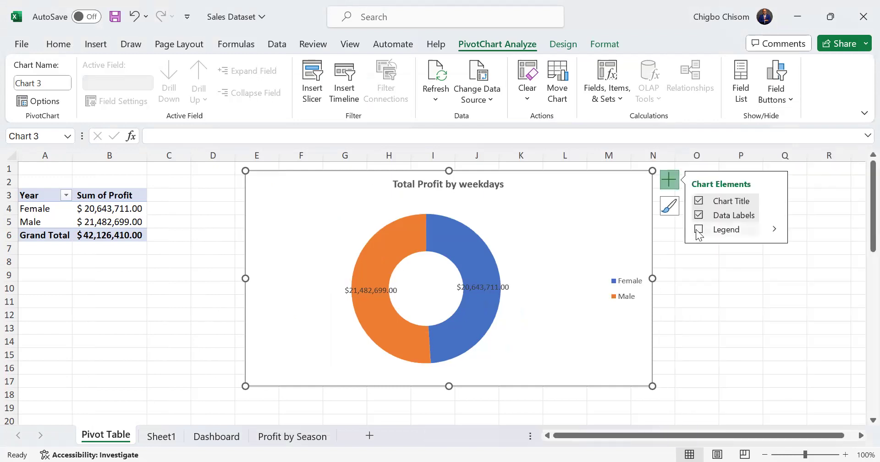
click(774, 215)
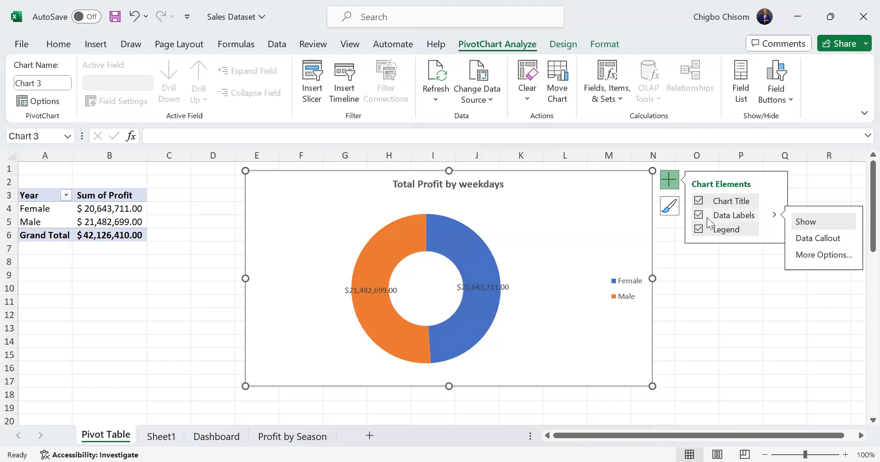
- Change the doughnut chart's title to "Total Profit by male and female"
click(466, 184)
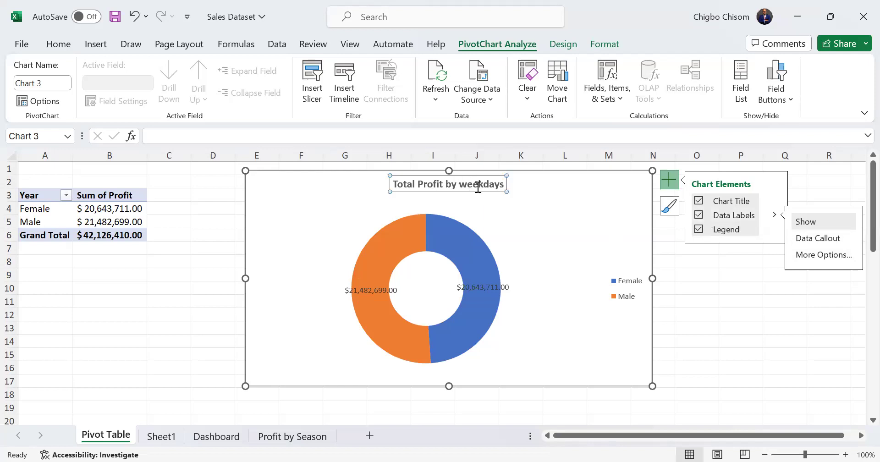
click(504, 185)
double_click(463, 185)
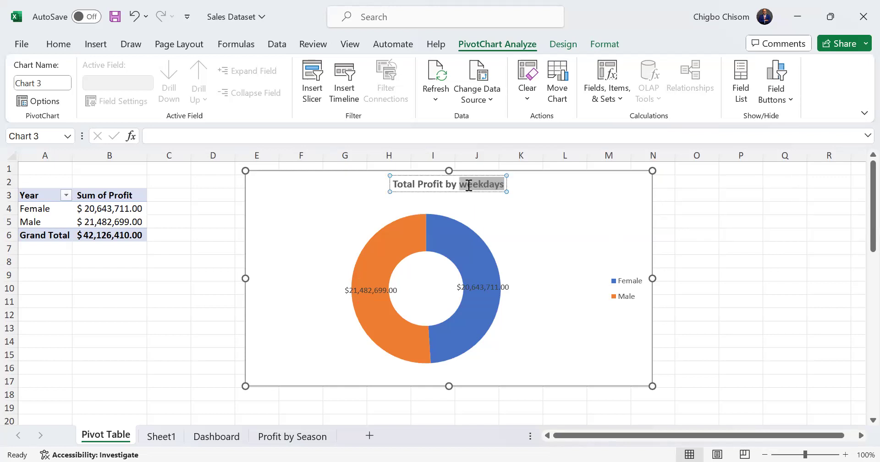
text(males a)
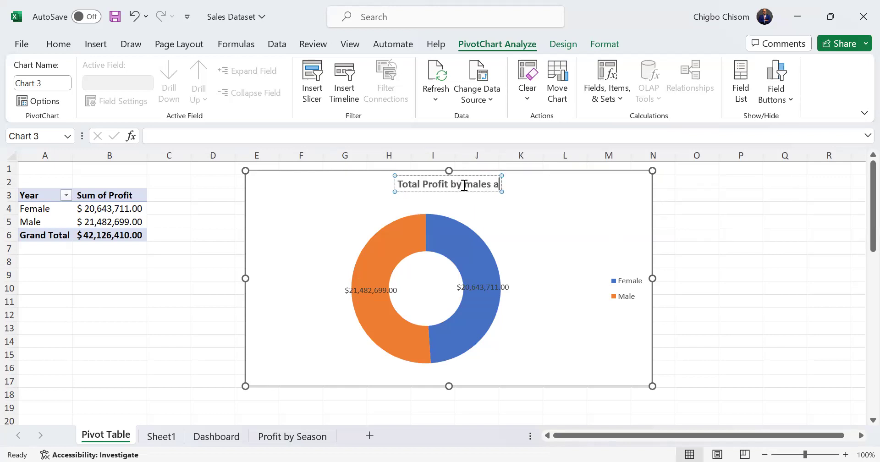
text(nd female)
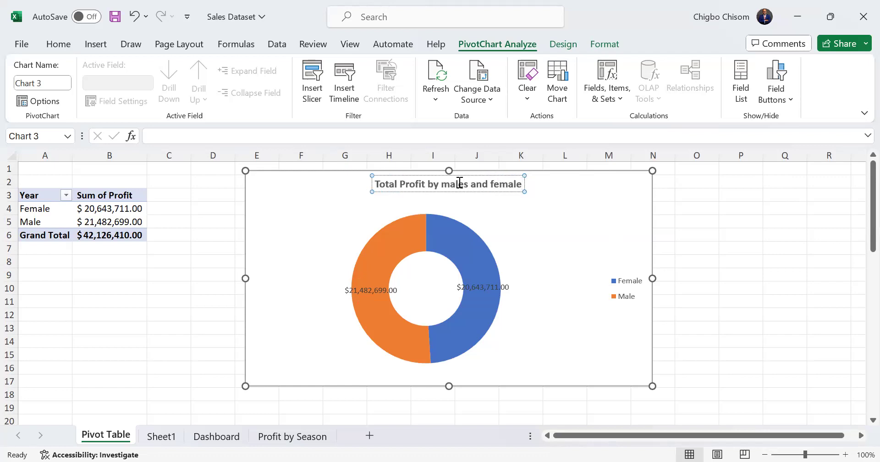
click(467, 183)
key(BackSpace)
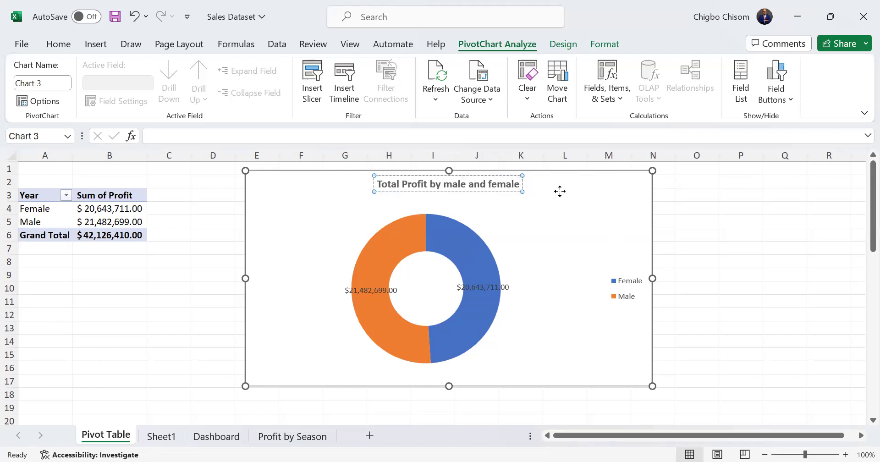
- Compare the charts on the Dashboard sheet with the gender doughnut chart on the Pivot Table sheet
drag(503, 187, 506, 188)
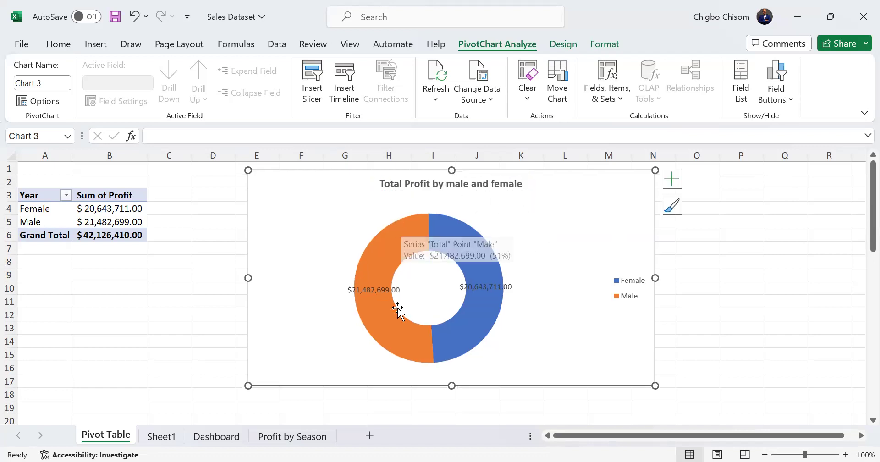
mouse_move(385, 264)
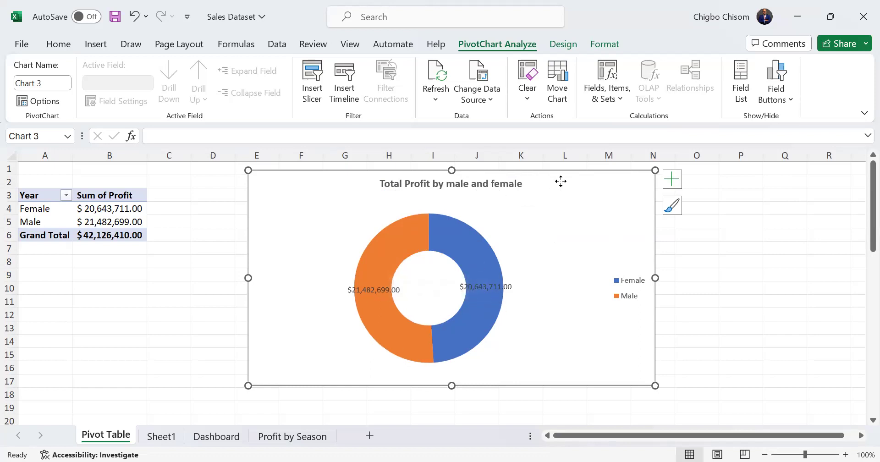
click(213, 436)
click(649, 195)
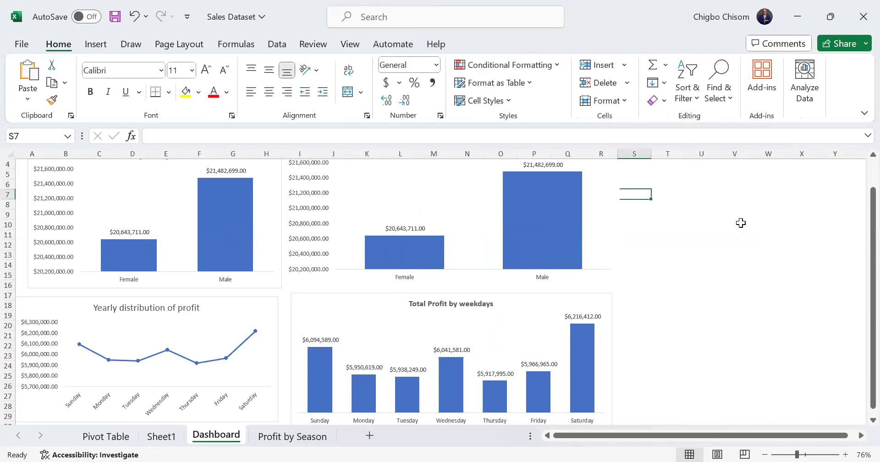
drag(870, 290, 858, 278)
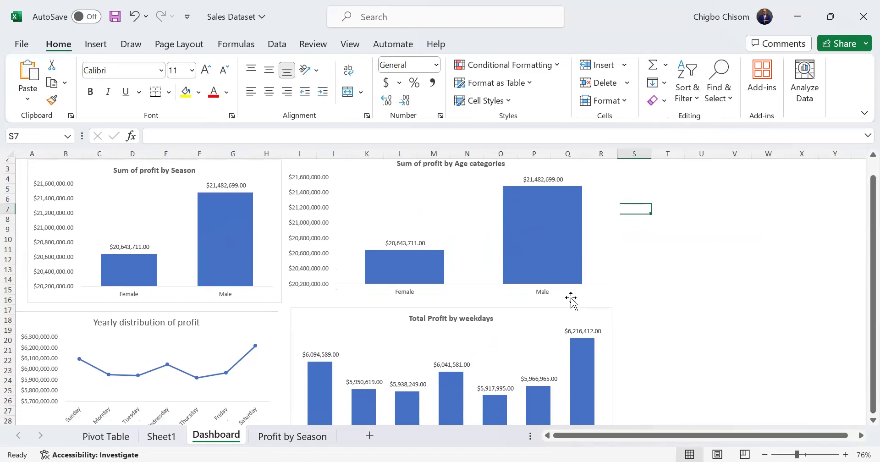
click(108, 438)
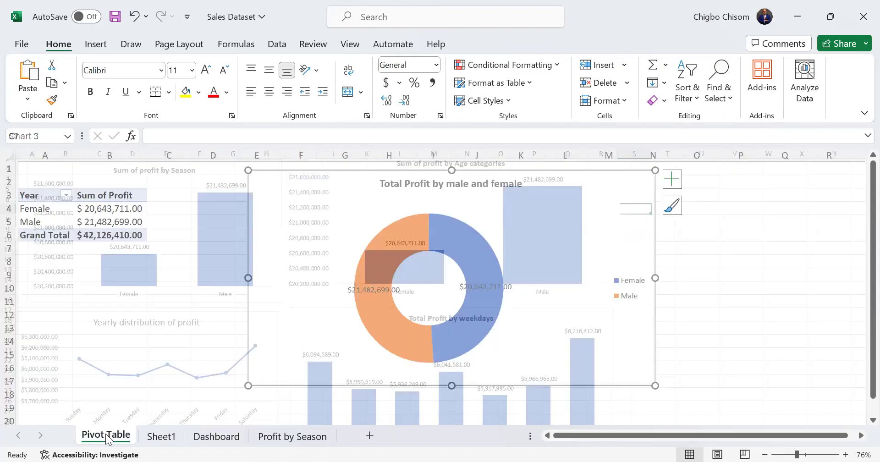
click(549, 250)
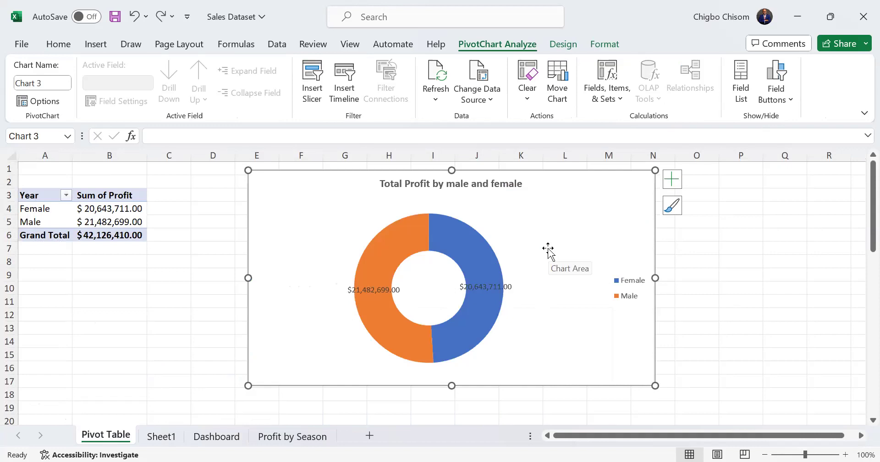
click(216, 436)
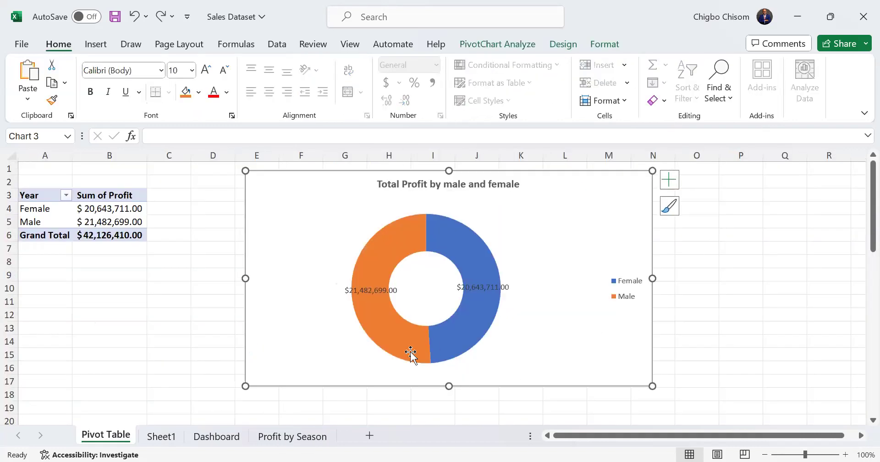
click(216, 437)
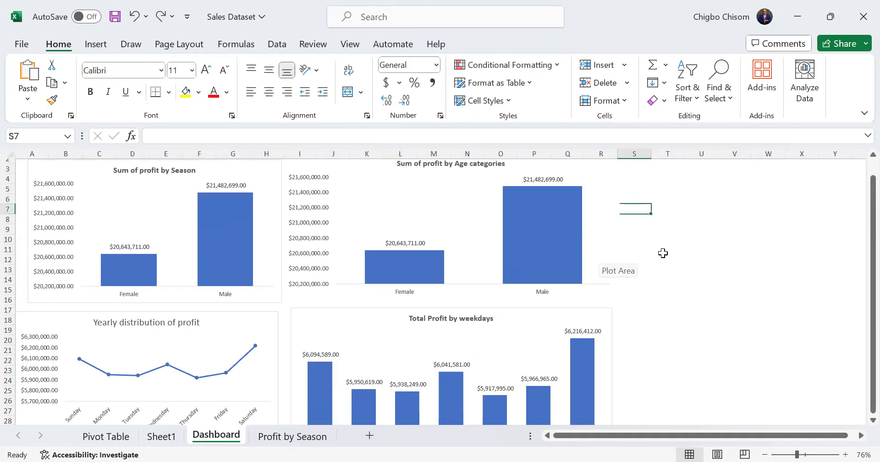
- Undo the gender chart's title and doughnut type changes and the swap of Weekday for Gender
click(664, 254)
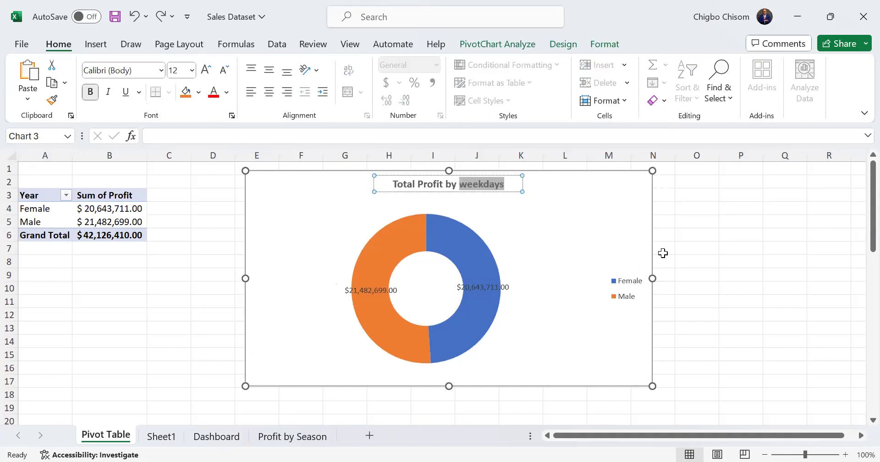
key(ctrl+z)
key(ctrl+z)
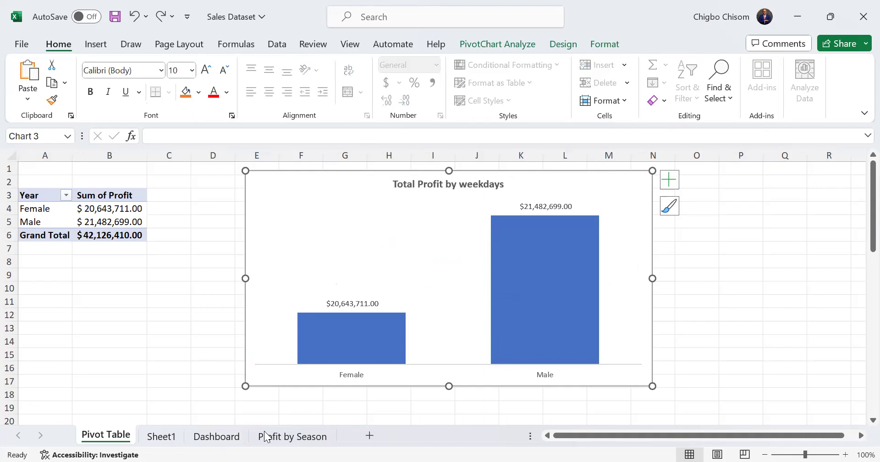
click(242, 439)
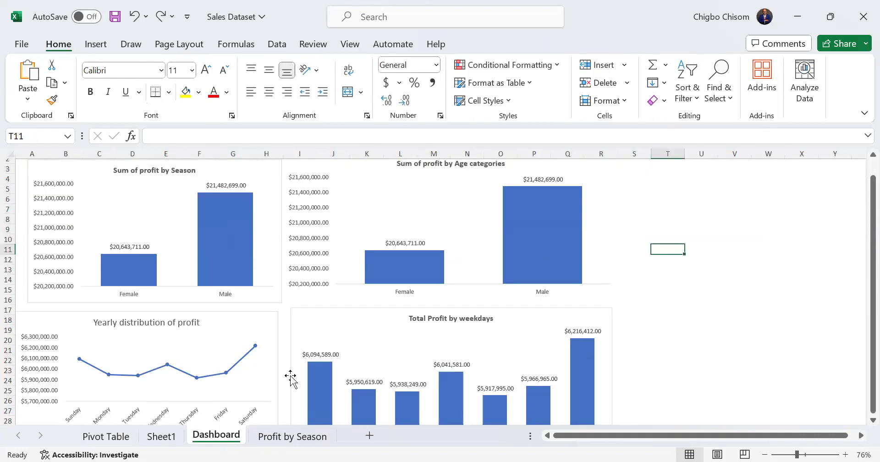
click(106, 436)
key(ctrl+z)
key(ctrl+y)
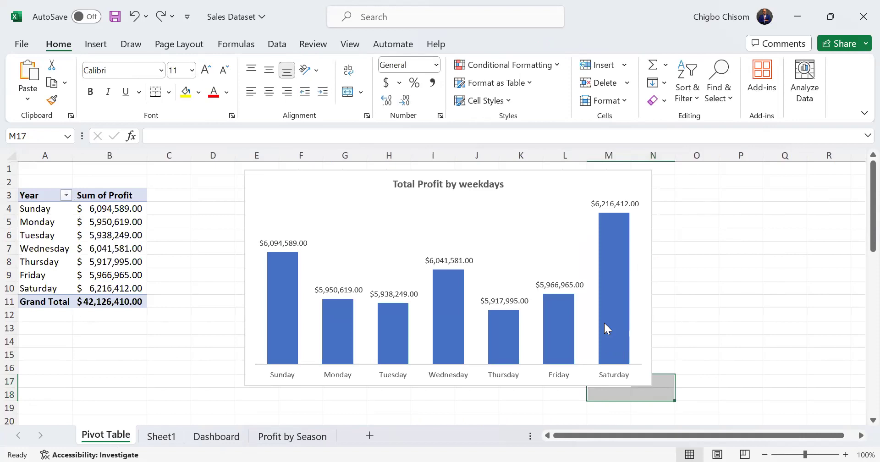
- Compare the Dashboard charts with the weekday pivot chart and check the source data on Sheet1
click(242, 439)
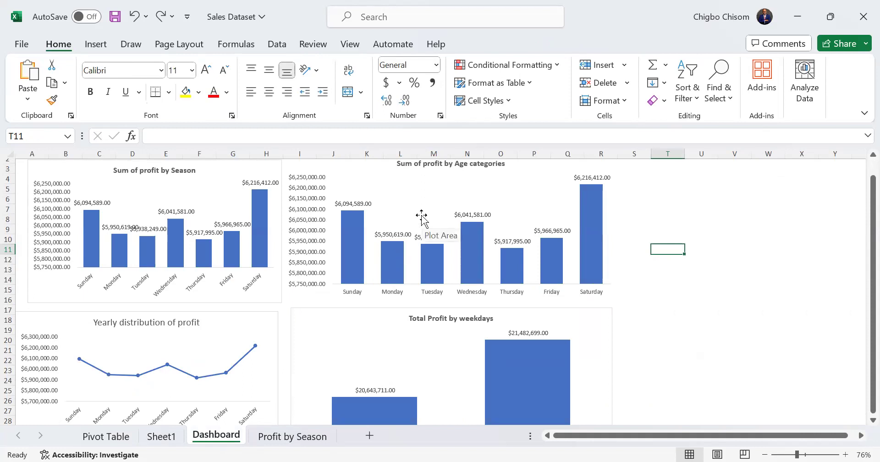
drag(873, 251, 860, 317)
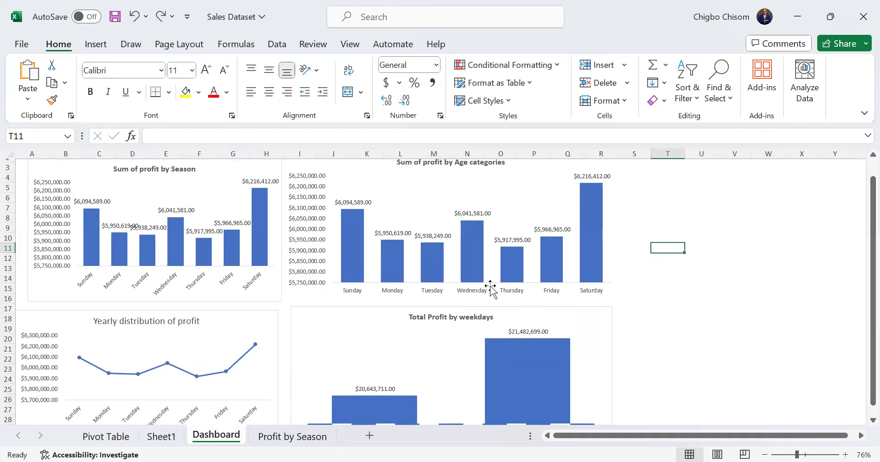
click(112, 435)
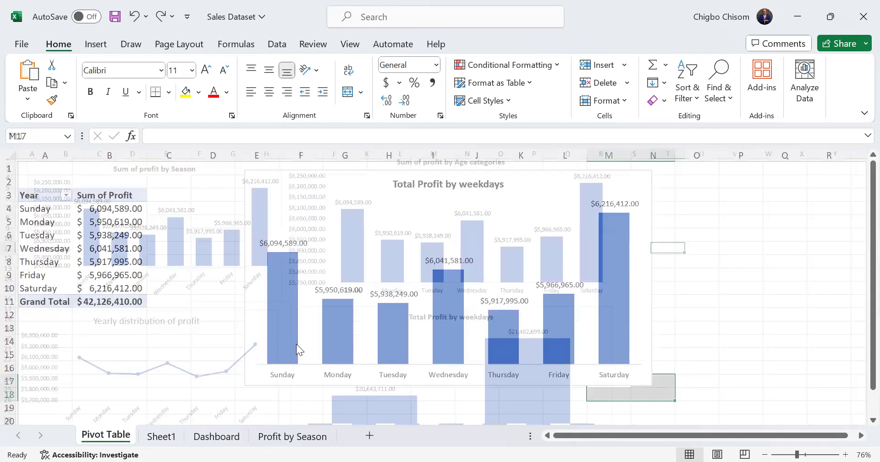
click(210, 437)
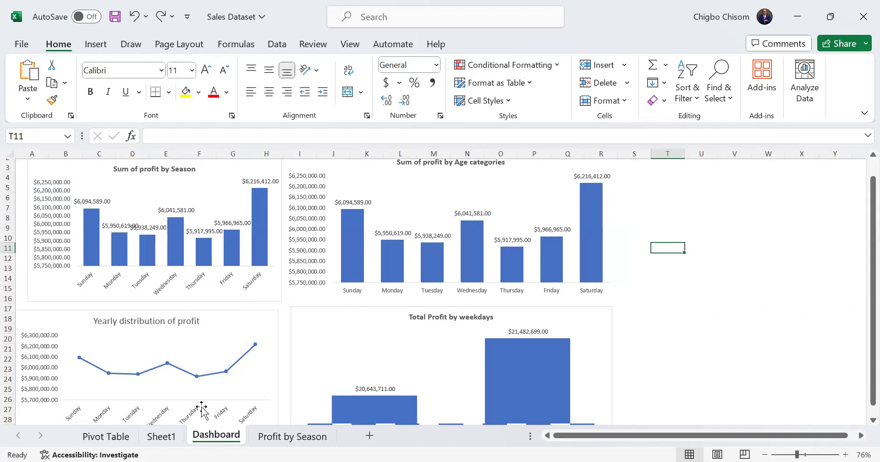
drag(872, 281, 860, 361)
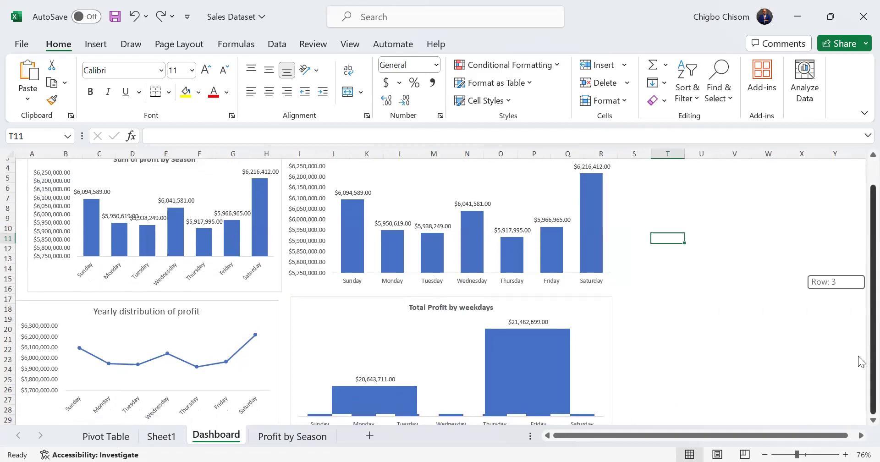
click(154, 436)
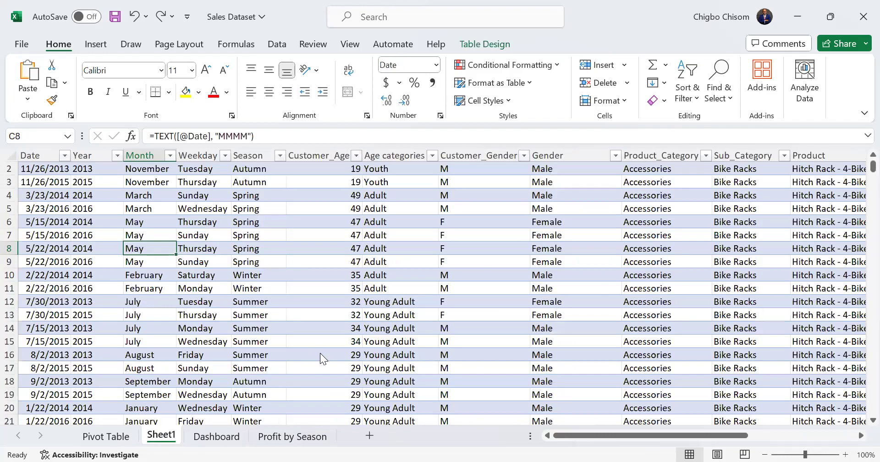
- Undo the placement of the weekday chart on the Dashboard and the pivot chart's data labels and last resizing
key(ctrl+Page_Down)
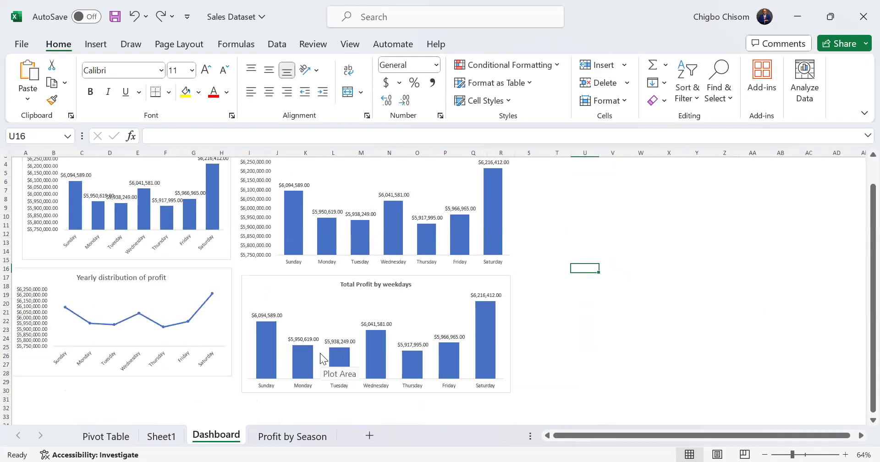
click(320, 353)
key(ctrl+z)
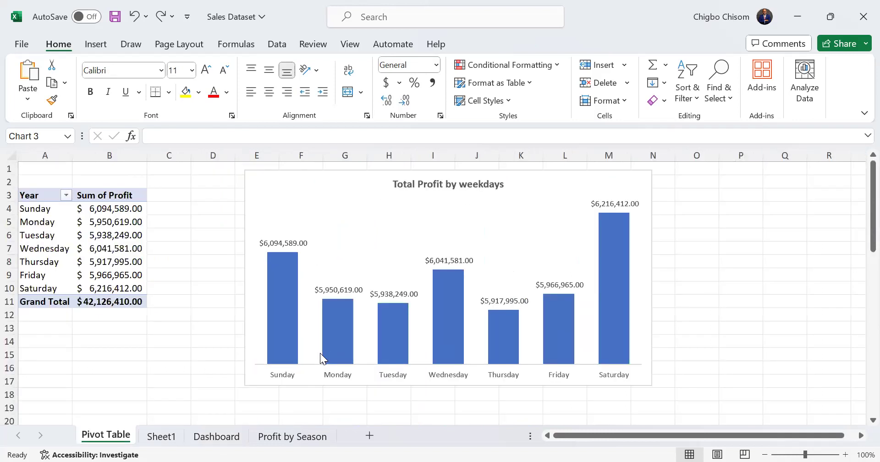
key(ctrl+z)
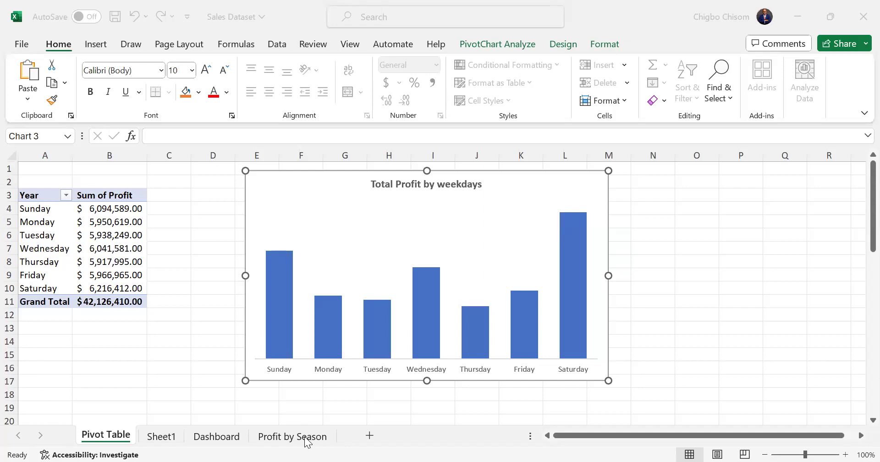
- Check the season, age category and yearly profit charts remaining on the Dashboard sheet
click(306, 441)
click(227, 428)
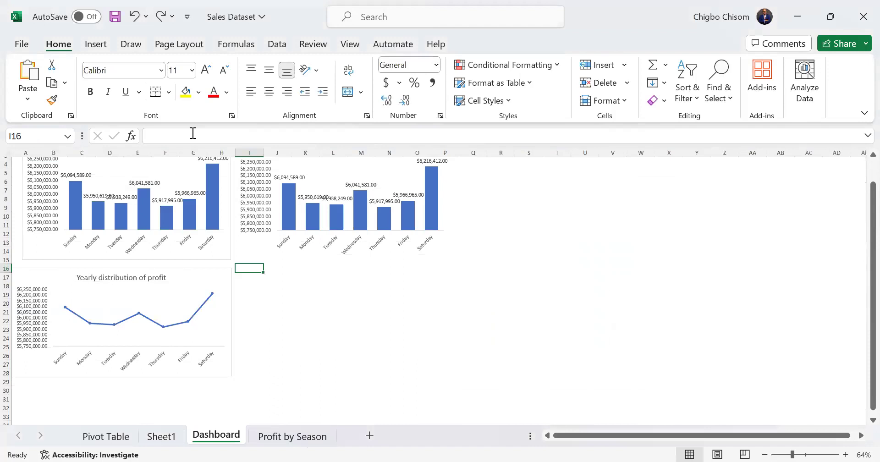
key(alt+Tab)
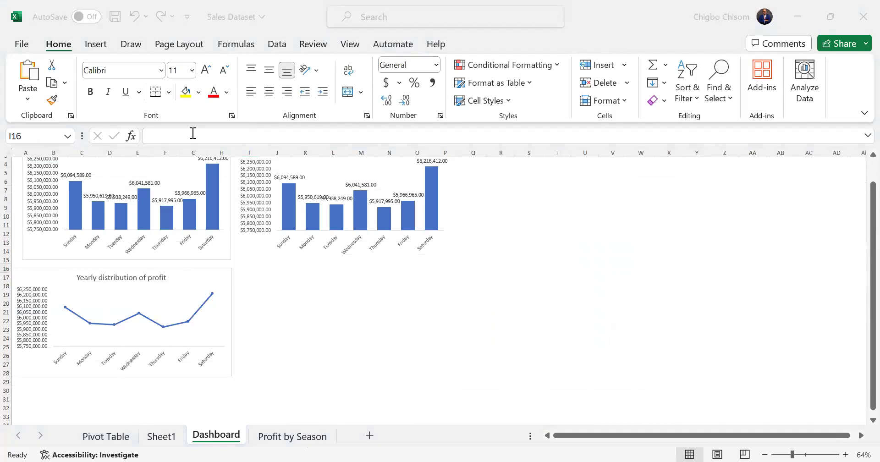
mouse_move(425, 216)
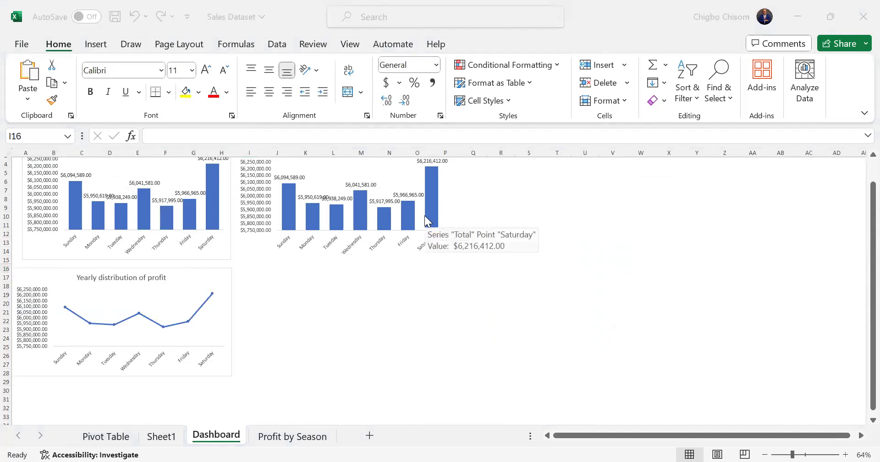
click(284, 272)
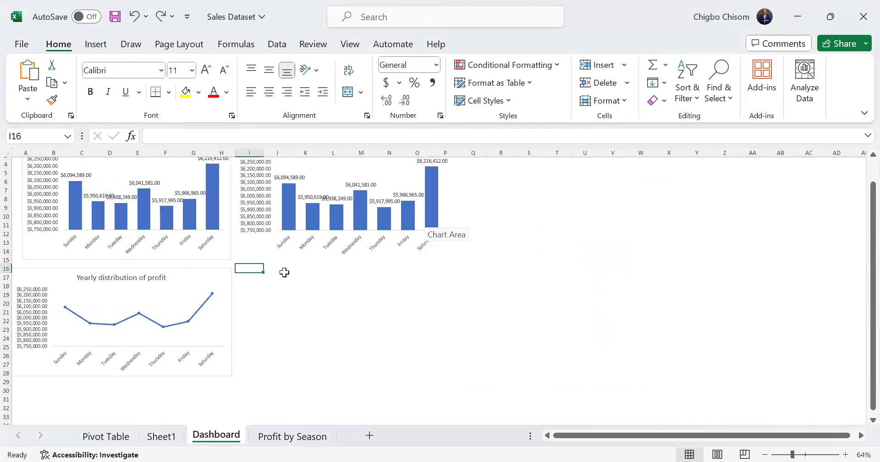
- Undo the weekday chart's axis removal, title formatting, title text and resizing on the Pivot Table sheet
key(ctrl+z)
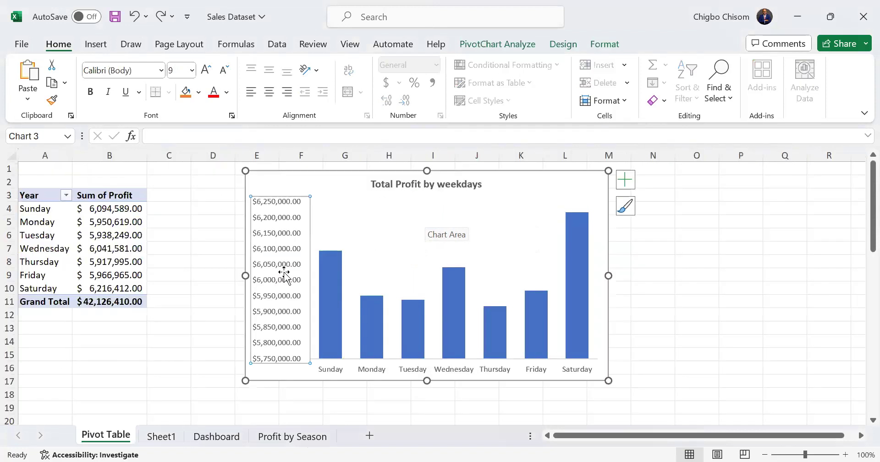
key(ctrl+z)
key(ctrl+z)
key(ctrl+z)
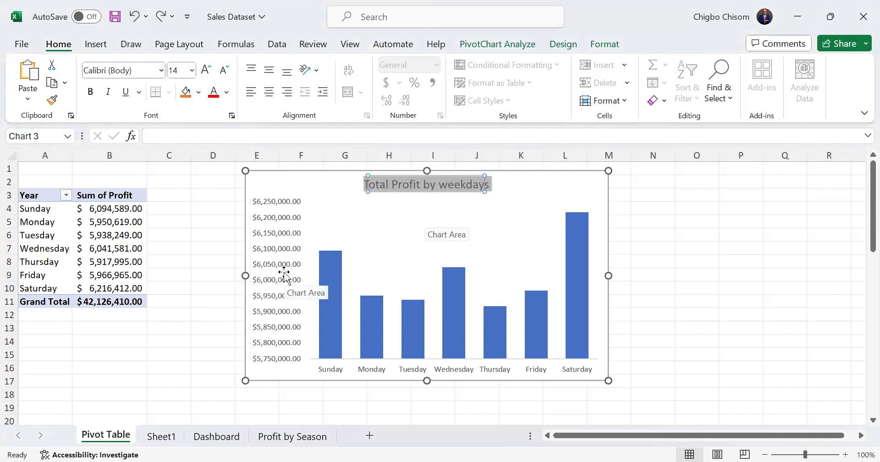
key(ctrl+z)
key(ctrl+z)
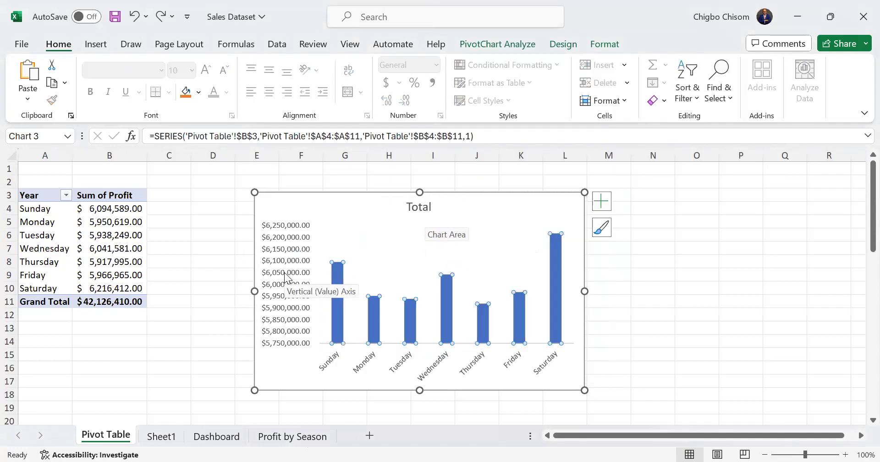
- Undo the creation of the weekday chart and the addition of Weekday to the pivot table, restoring the yearly breakdown
key(ctrl+z)
key(ctrl+z)
key(ctrl+z)
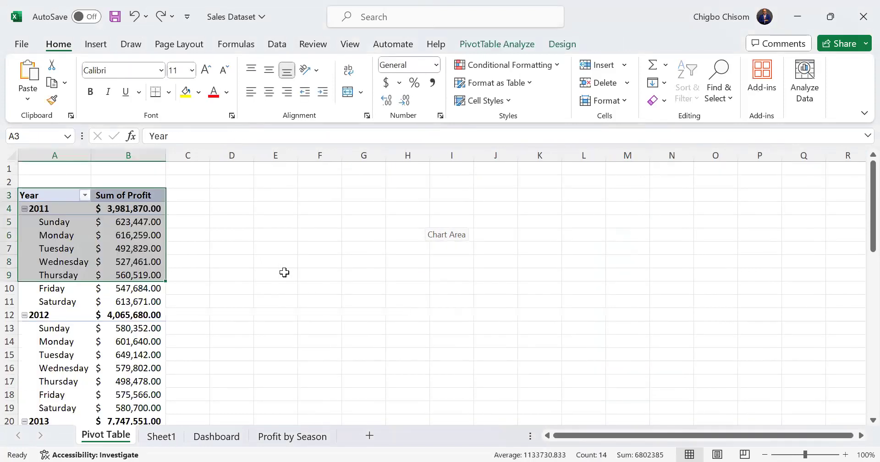
key(ctrl+z)
key(ctrl+z)
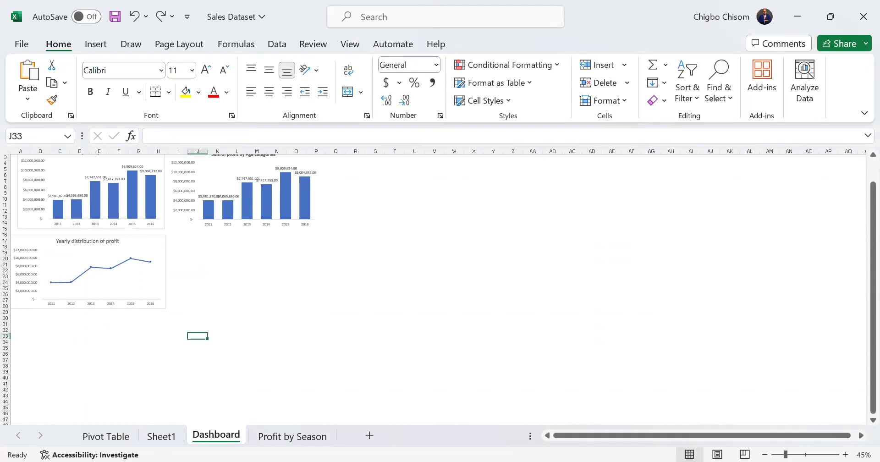
- Enlarge the Dashboard sheet view and examine its season and age category profit charts
click(797, 452)
drag(861, 341, 856, 273)
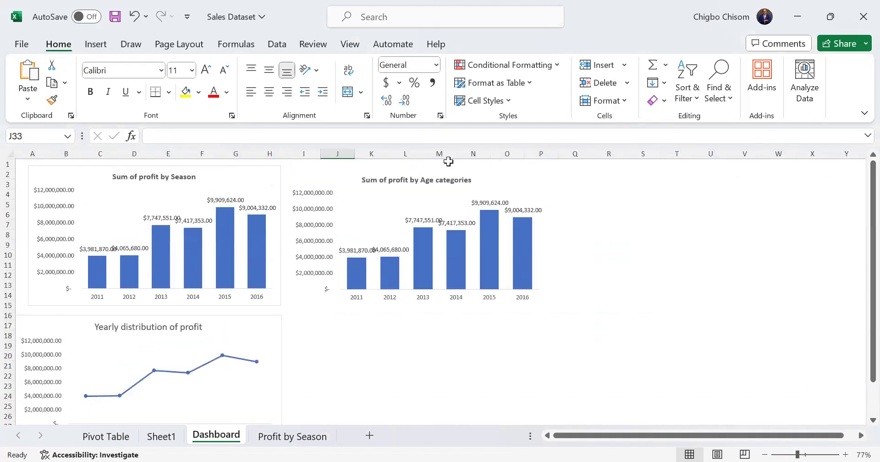
click(204, 184)
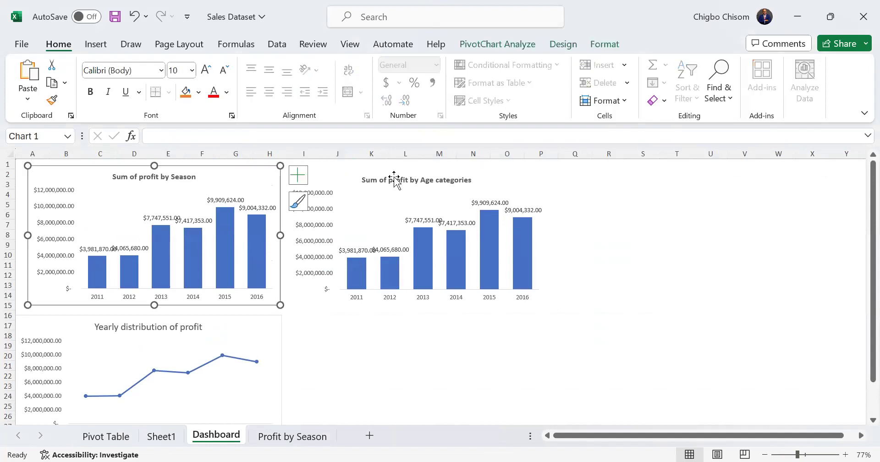
click(544, 186)
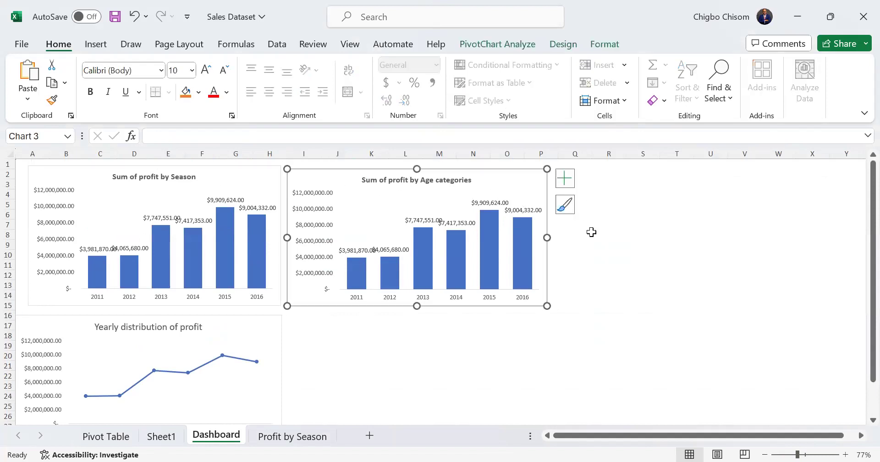
click(588, 233)
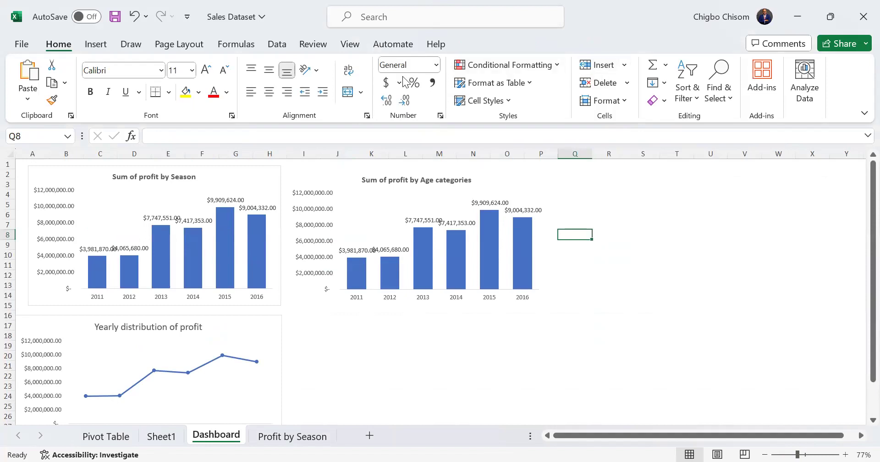
click(95, 44)
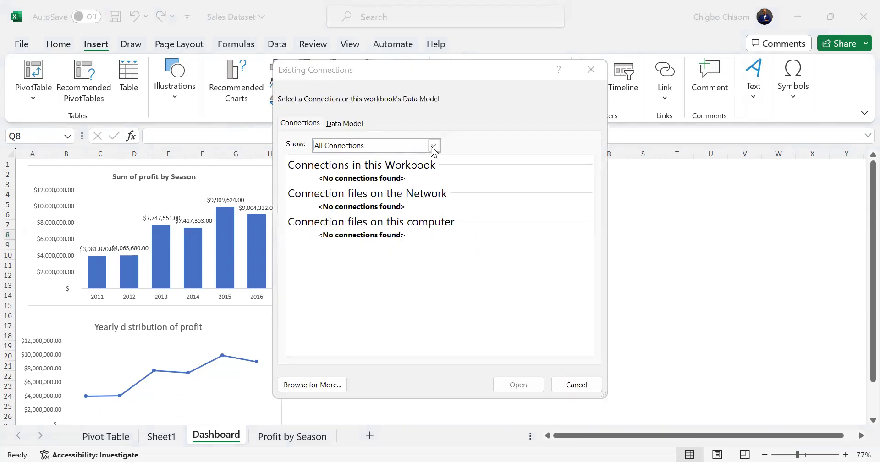
click(449, 173)
click(556, 383)
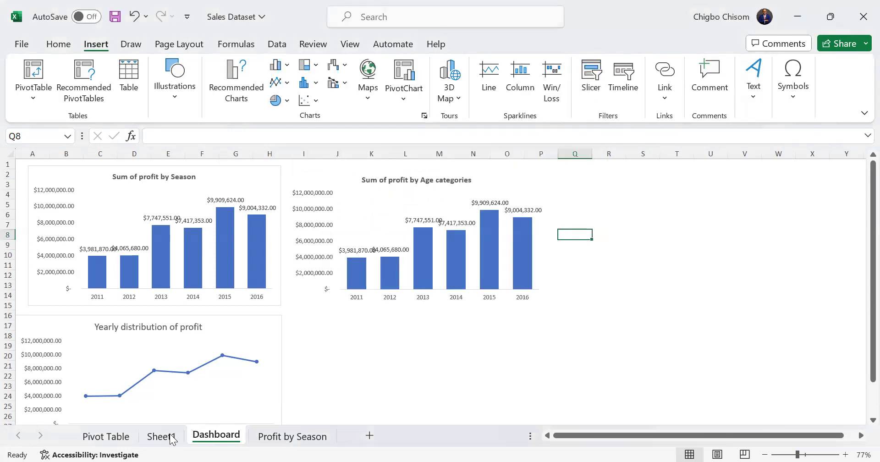
- Insert a Gender slicer for the yearly profit chart on the Pivot Table sheet and place it beside the chart
click(161, 436)
click(109, 435)
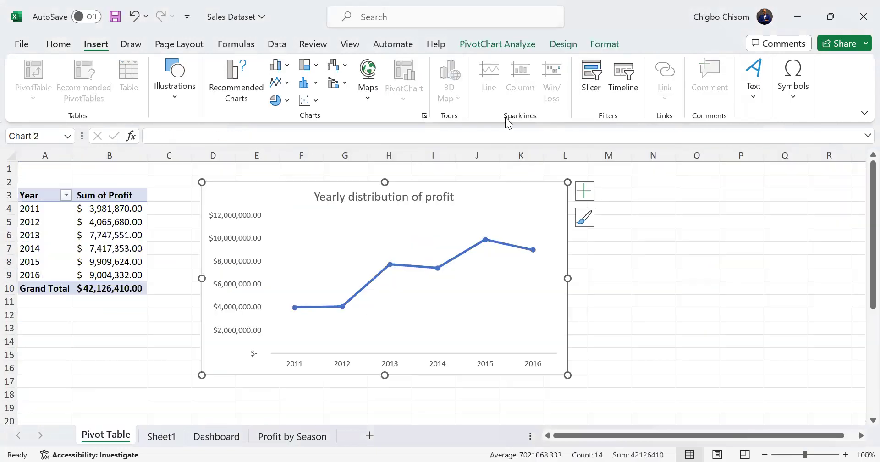
click(589, 87)
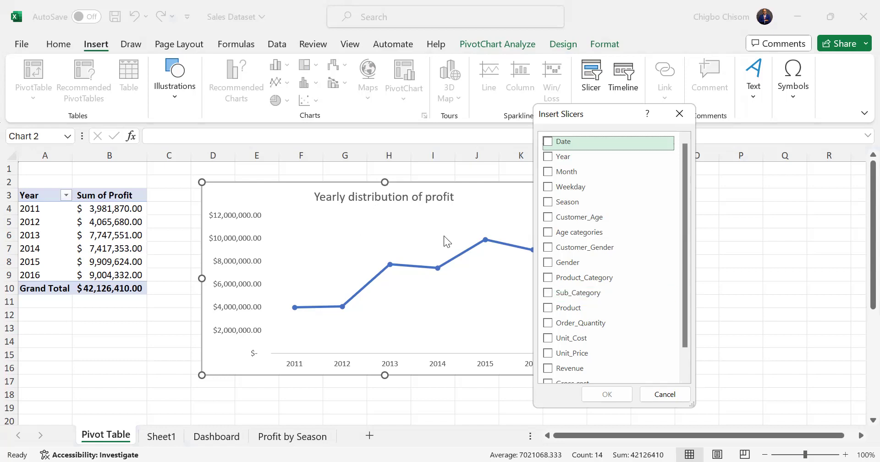
click(548, 262)
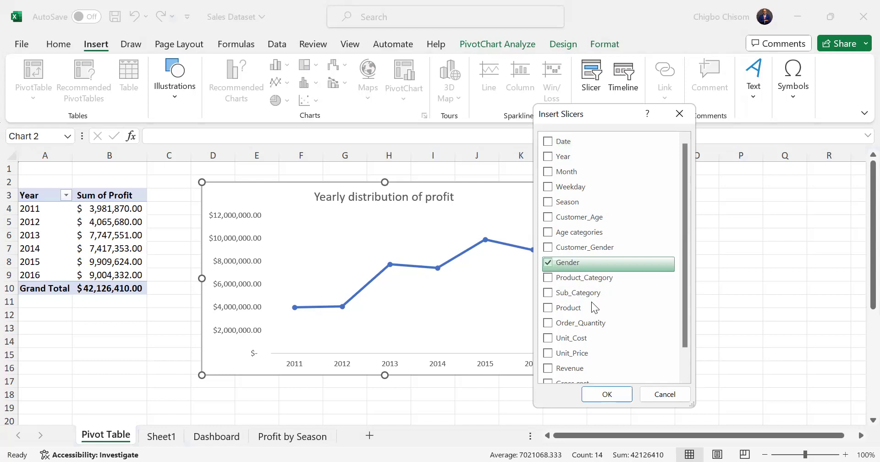
click(604, 393)
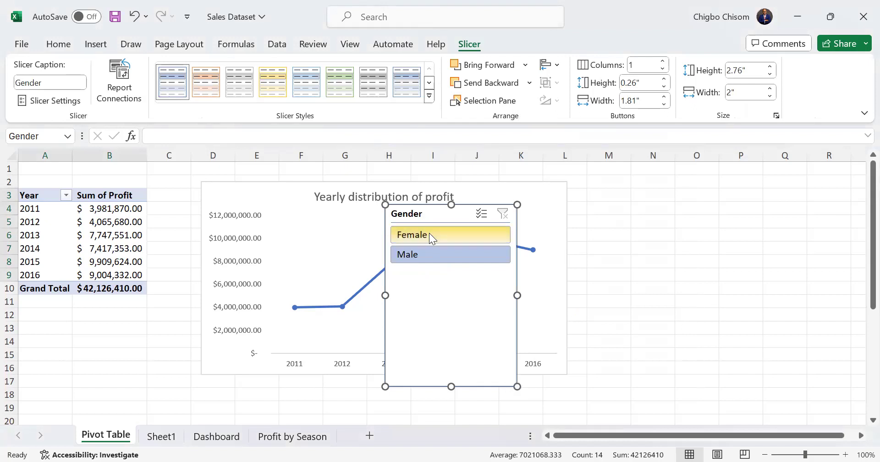
drag(423, 220, 637, 190)
- Filter the yearly profit chart by Female and Male alternately with the Gender slicer
click(644, 205)
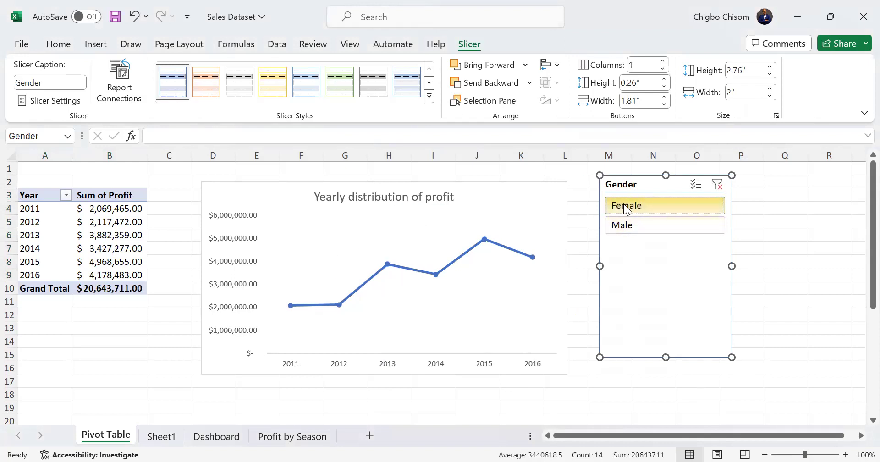
click(648, 225)
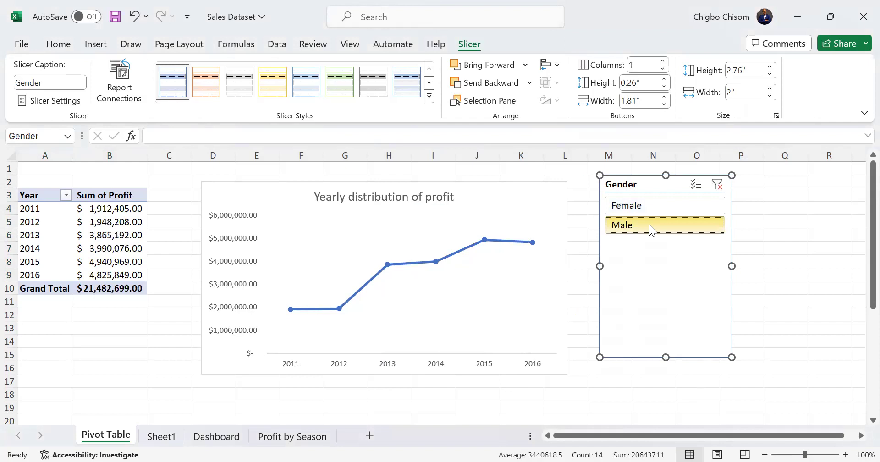
click(631, 206)
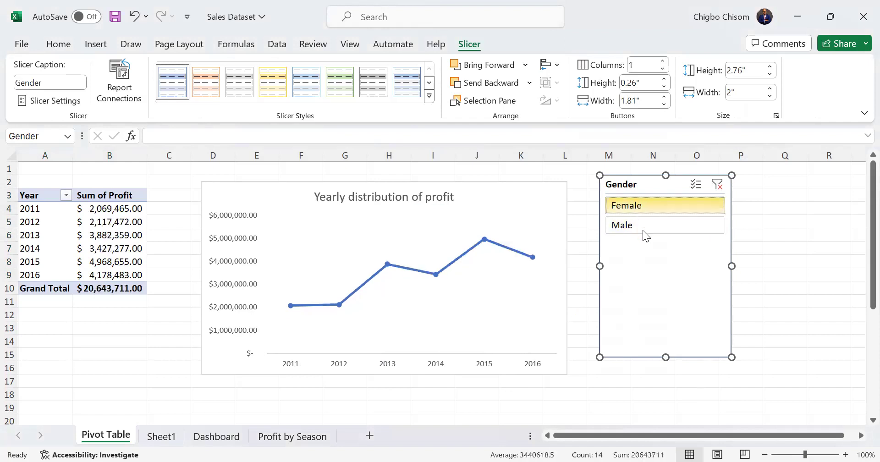
click(642, 230)
click(628, 210)
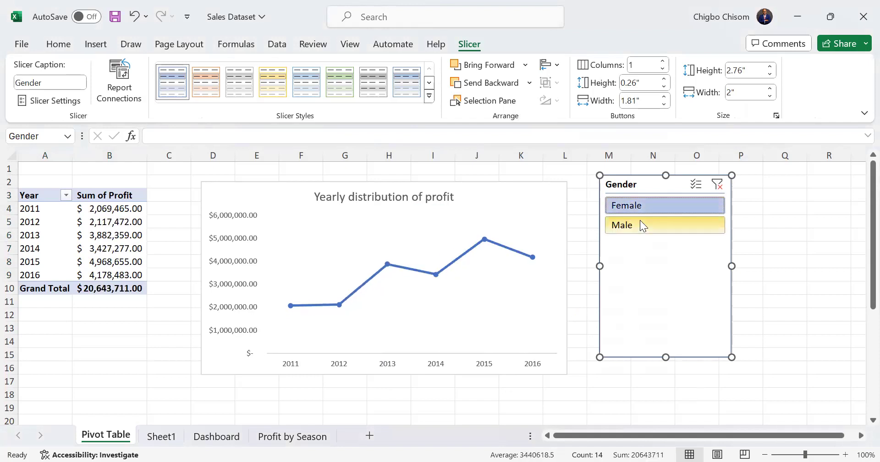
- Shorten the Gender slicer to 1.09" high and move it closer to the yearly profit chart
drag(665, 357, 646, 234)
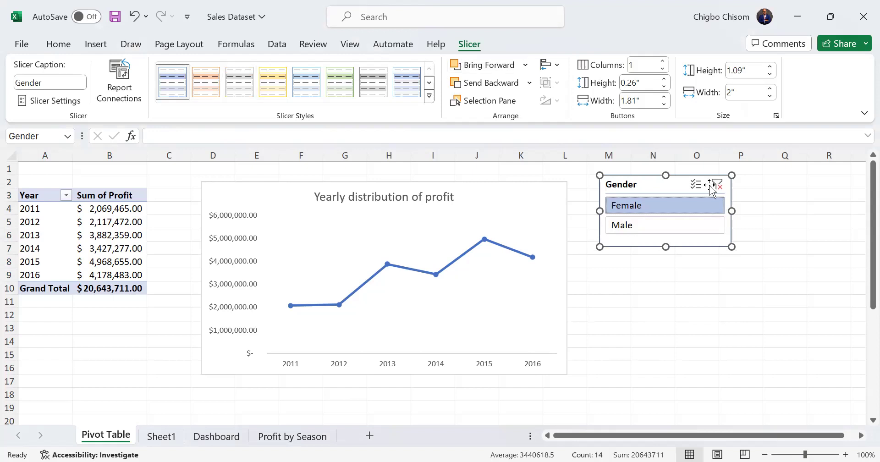
drag(650, 187, 631, 207)
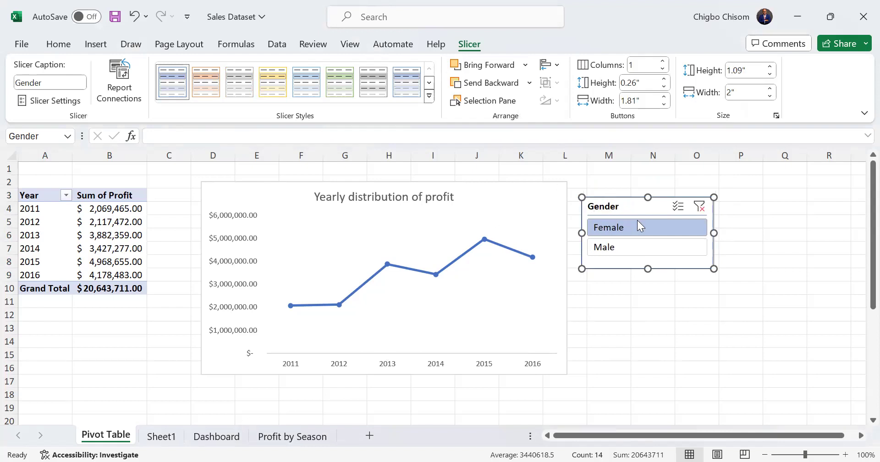
- Clear the Gender slicer's filter and remove the slicer from the Pivot Table sheet
click(697, 207)
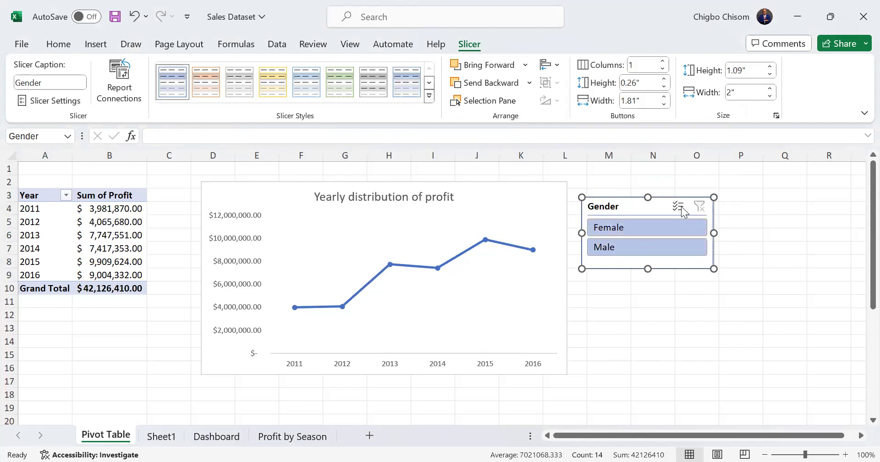
click(677, 206)
key(Escape)
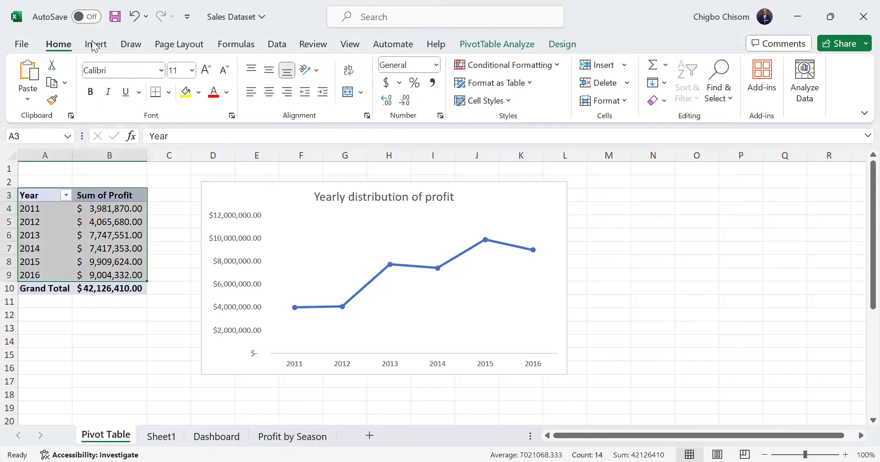
- Insert an Age categories slicer for the yearly profit chart and place it beside the chart
click(235, 203)
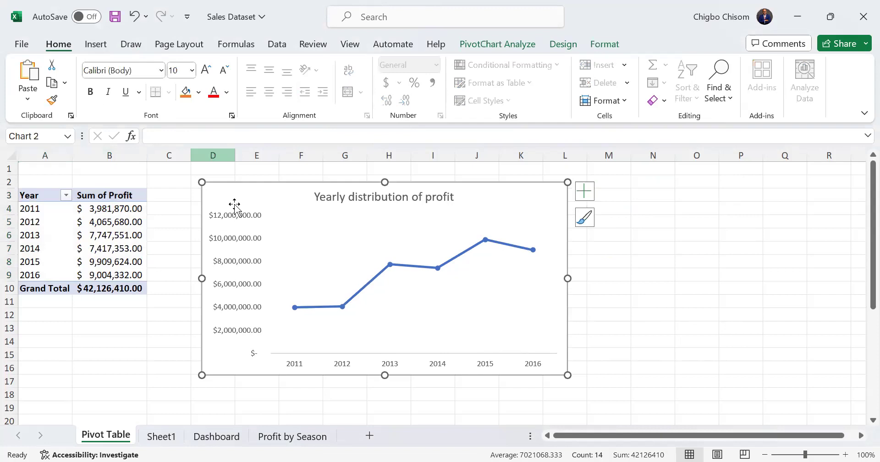
click(102, 46)
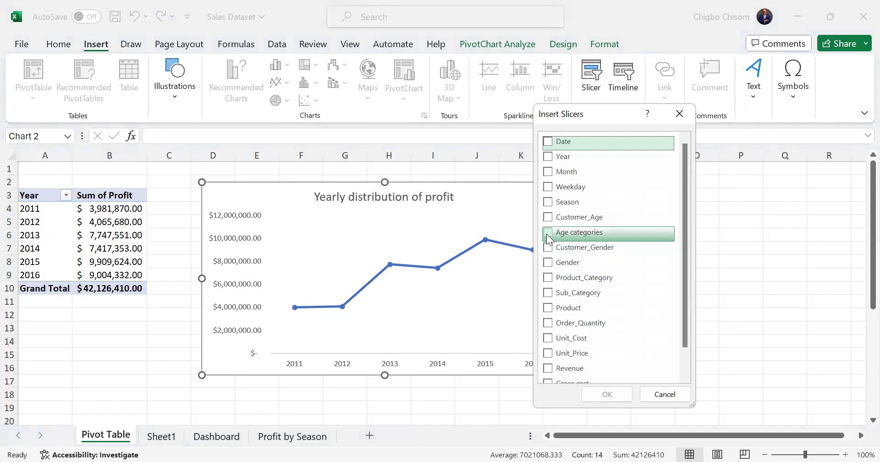
click(547, 234)
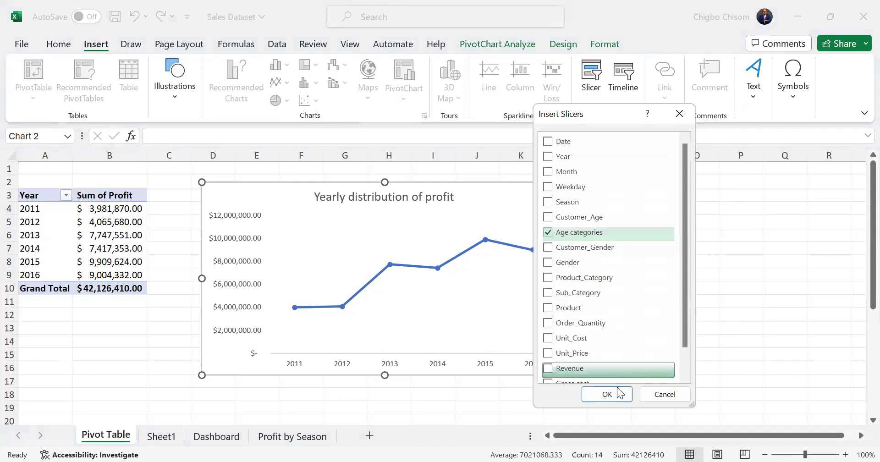
key(Return)
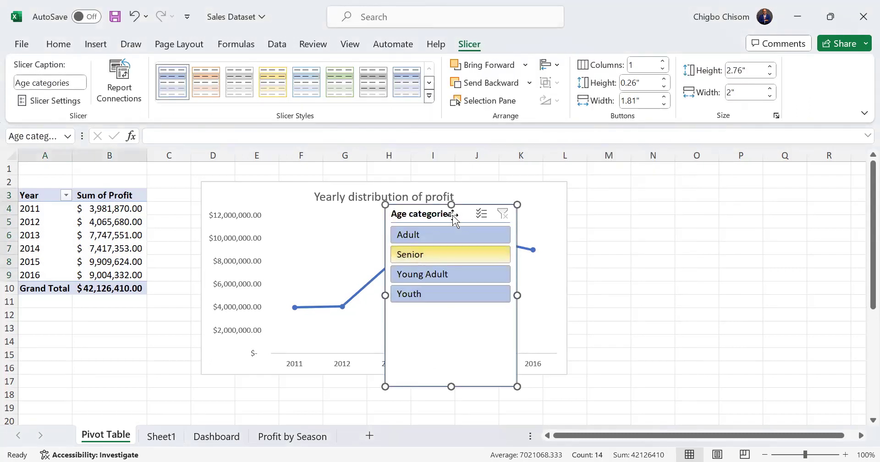
drag(636, 190, 636, 189)
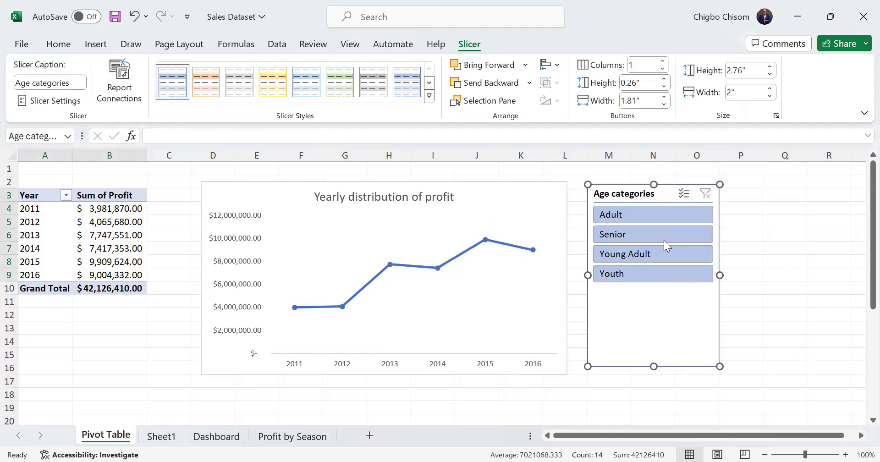
- Arrange the Age categories slicer in 4 columns and resize it to about 4.14" wide by 0.76" high beside the chart
click(663, 61)
click(663, 61)
click(663, 62)
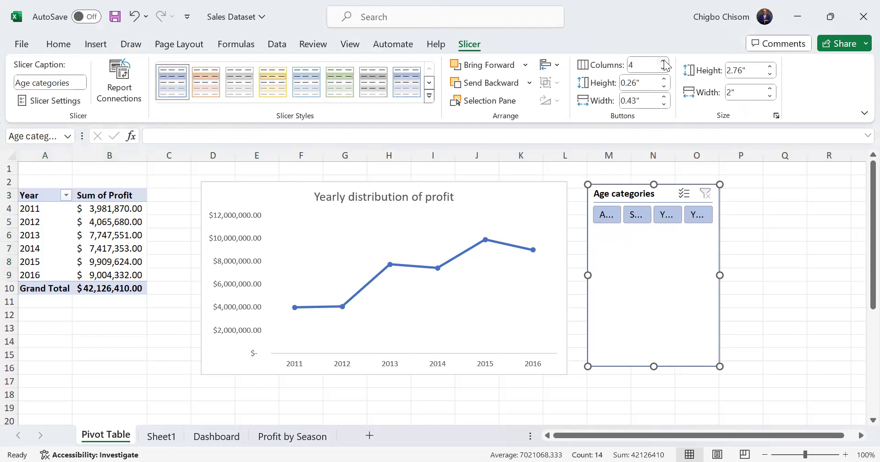
drag(723, 363, 861, 286)
drag(726, 289, 692, 223)
mouse_move(682, 196)
mouse_down()
mouse_move(618, 200)
mouse_move(687, 187)
mouse_move(678, 187)
mouse_up()
- Filter the yearly profit chart by Adult, Senior, Young Adult and Youth in turn, leaving Youth selected
click(627, 205)
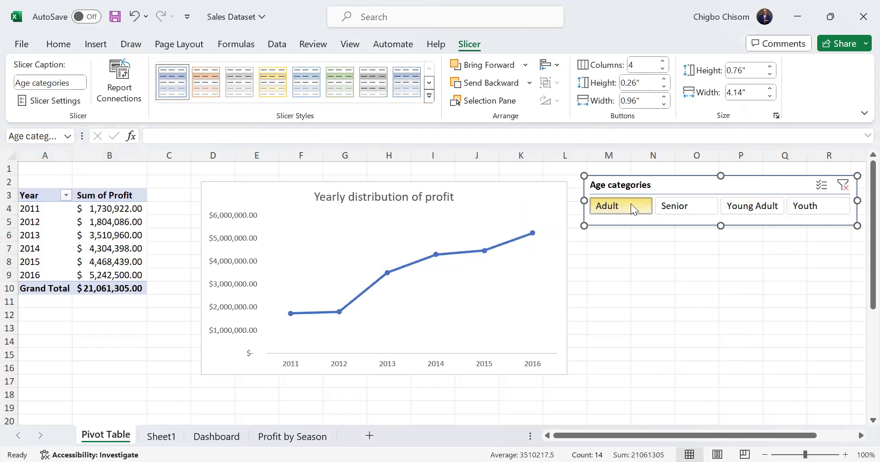
click(671, 206)
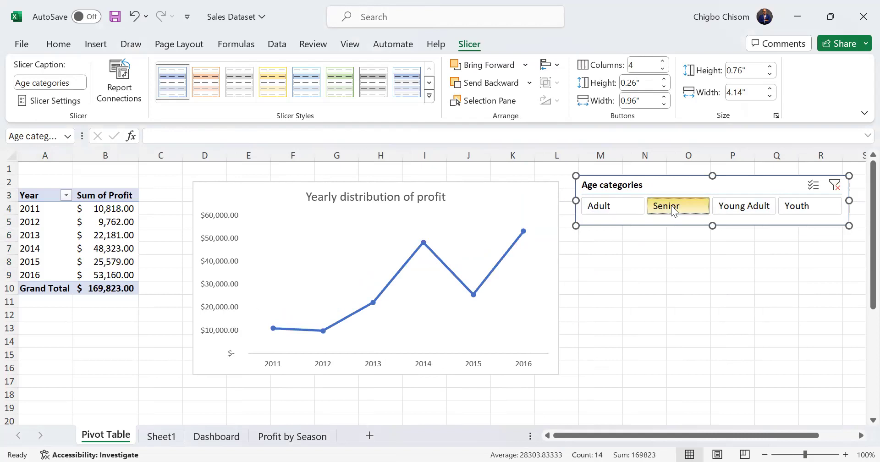
click(729, 205)
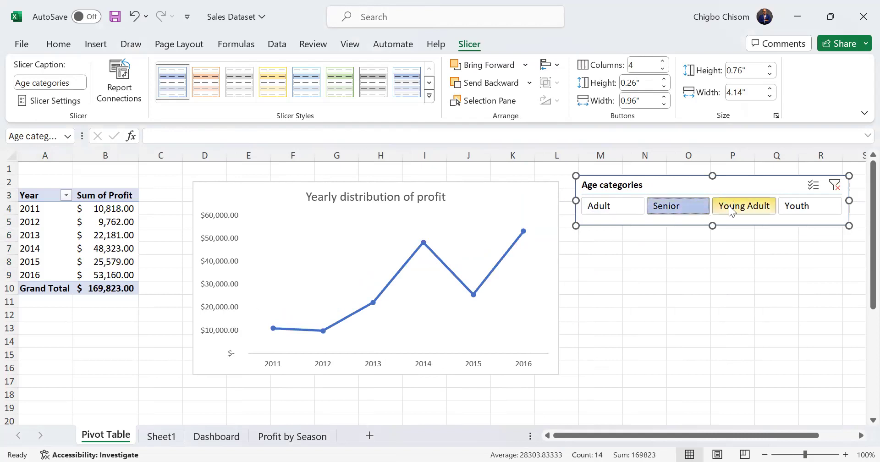
click(809, 204)
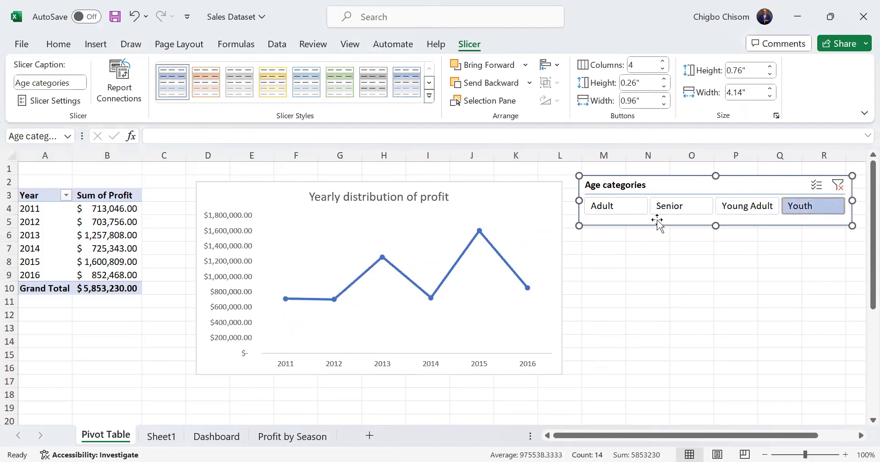
click(624, 210)
click(673, 207)
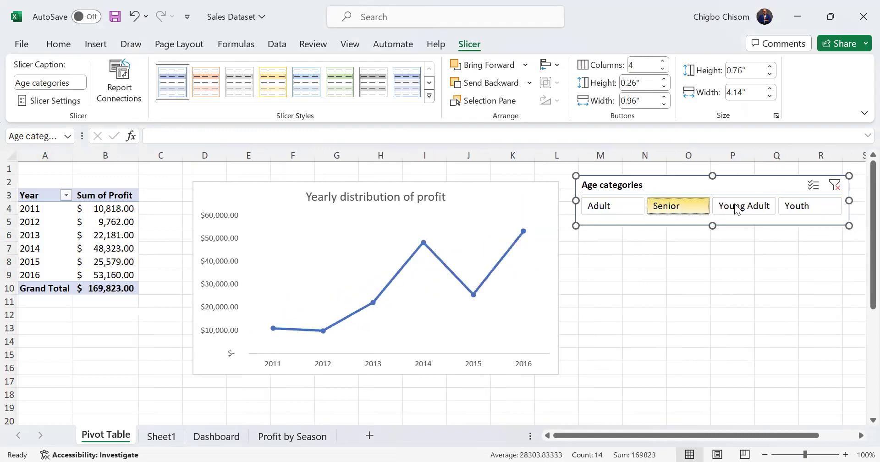
click(743, 204)
click(810, 205)
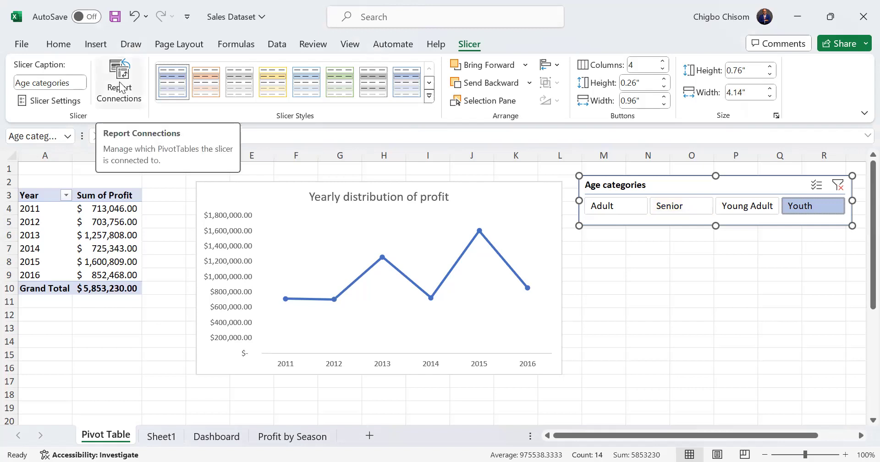
- Check on the Dashboard sheet how the three profit charts respond to the Youth filter
click(224, 438)
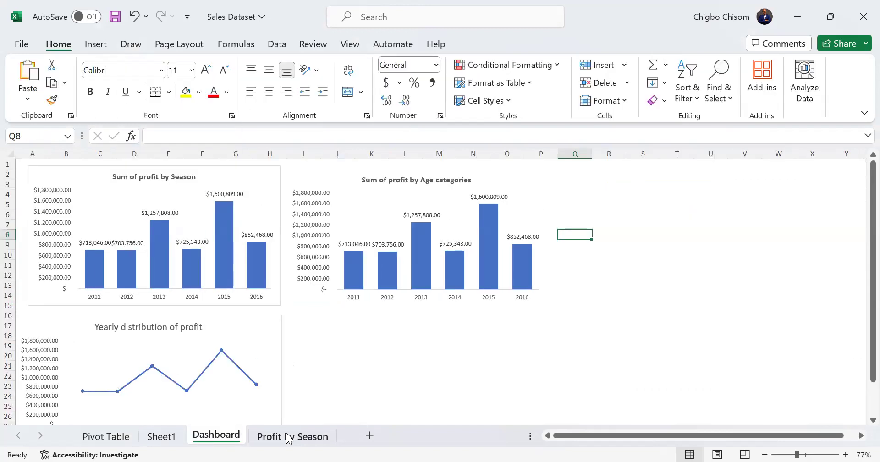
click(577, 316)
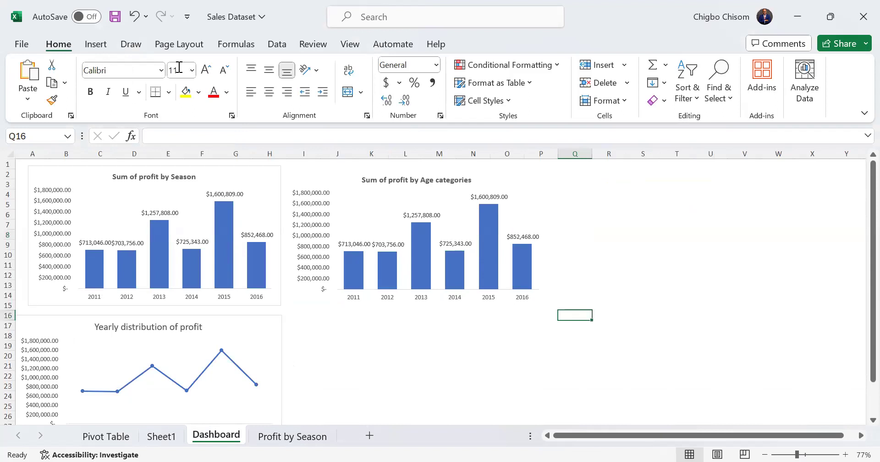
click(96, 44)
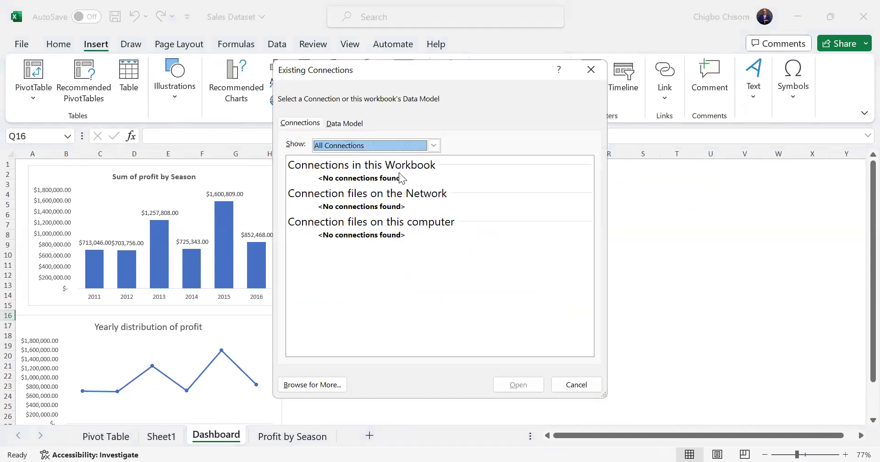
click(433, 146)
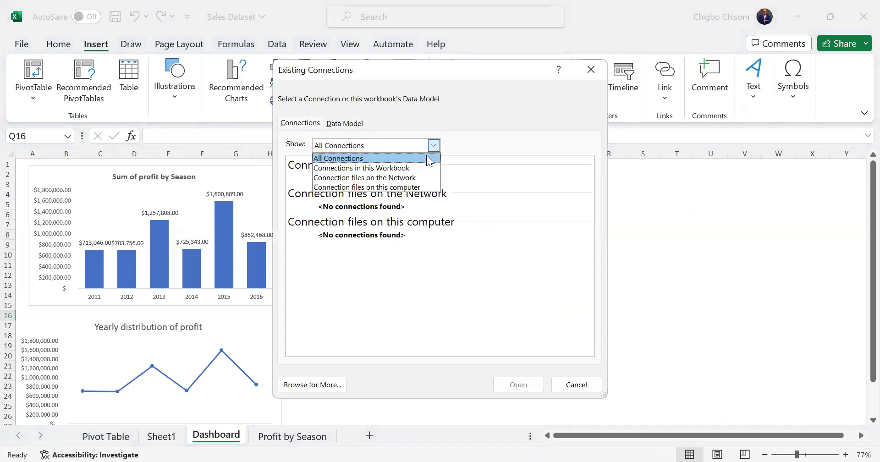
click(405, 166)
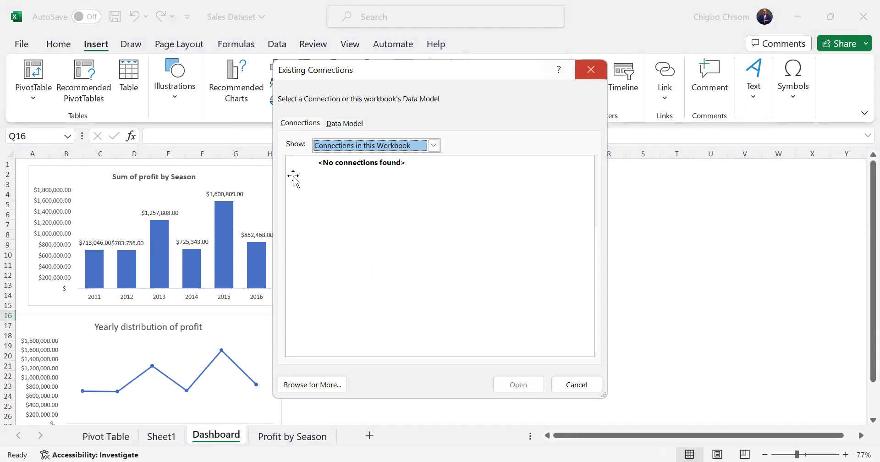
key(Escape)
- Insert an Age categories slicer on the Dashboard sheet from the season profit chart
click(265, 174)
click(595, 85)
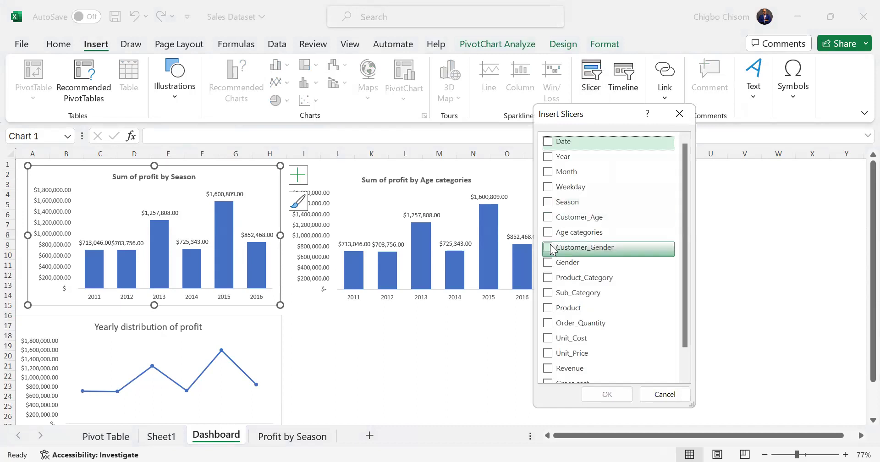
click(549, 233)
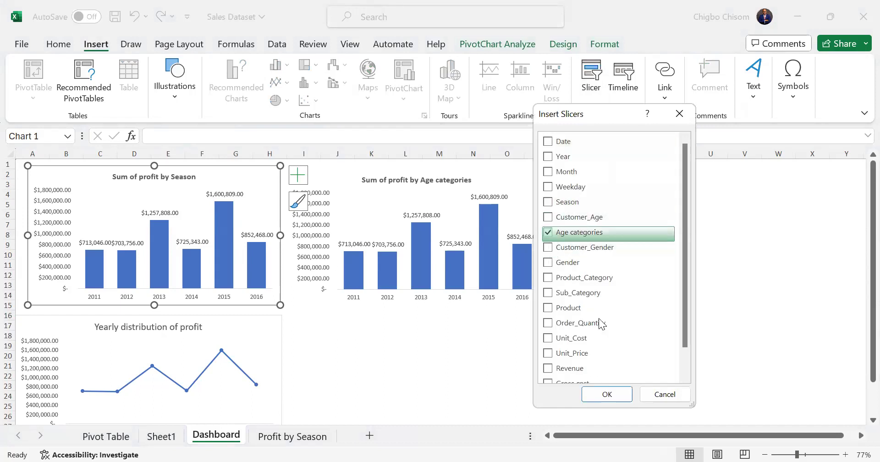
click(605, 395)
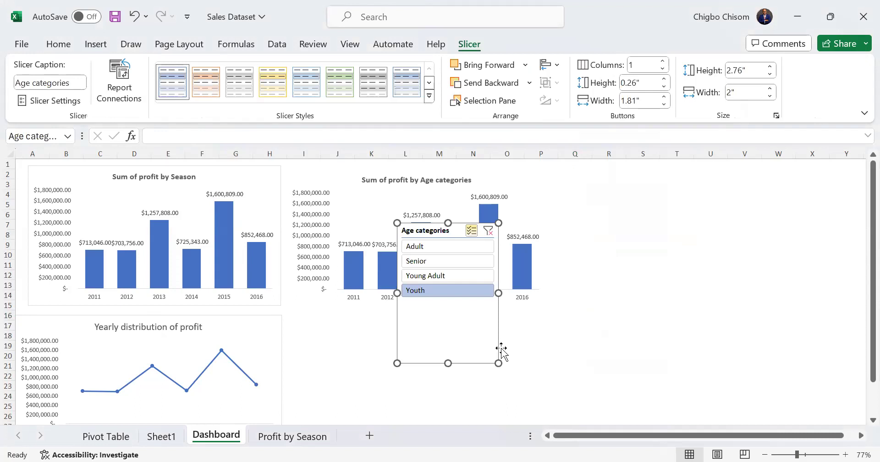
- Arrange the new Age categories slicer in 4 columns and resize it to about 5.65" wide by 1.01" high
click(662, 61)
click(663, 61)
click(663, 61)
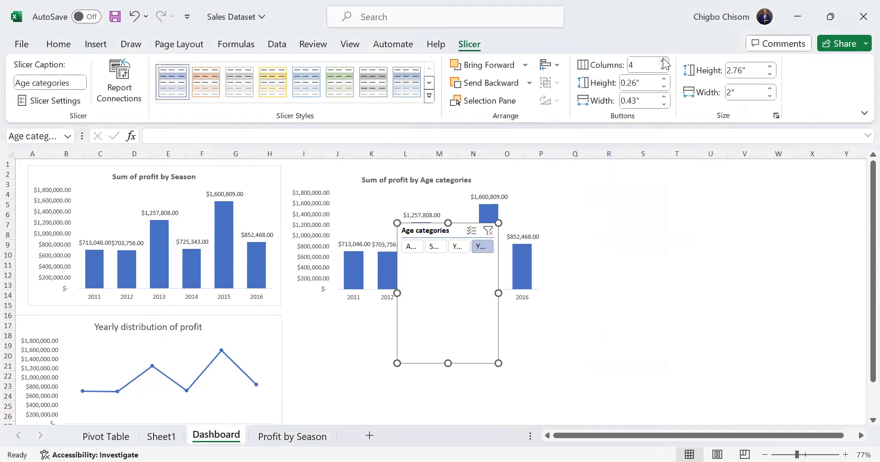
drag(498, 293, 684, 281)
drag(523, 275, 523, 275)
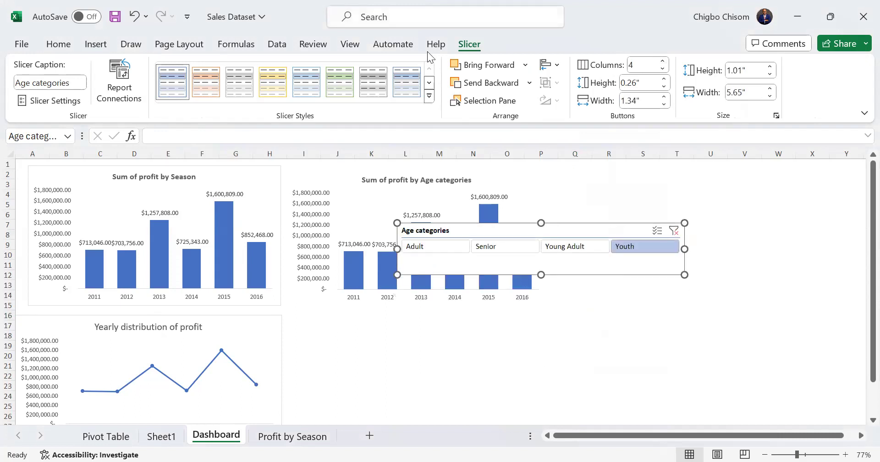
- Clear the Age categories filter and move the slicer into the empty area below the age categories profit chart
click(673, 230)
drag(556, 230, 533, 338)
- Test the slicer by filtering the charts by Adult, Senior, Young Adult and Youth, and again by Adult and Senior
click(414, 356)
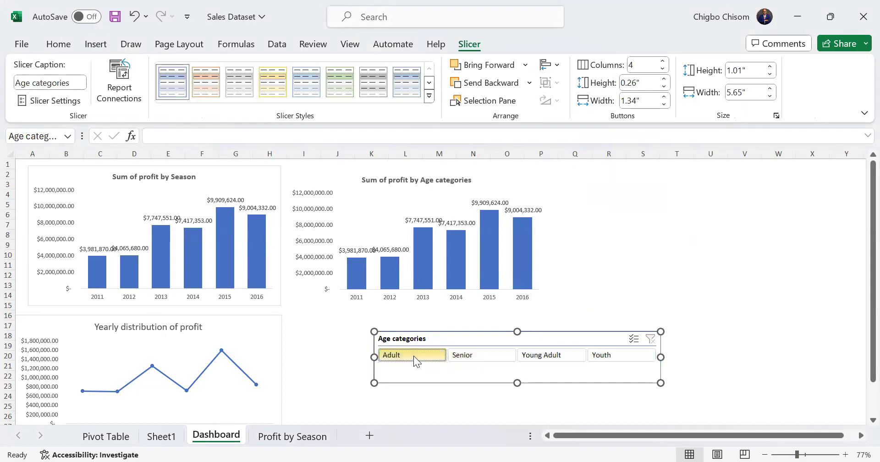
click(473, 355)
click(543, 354)
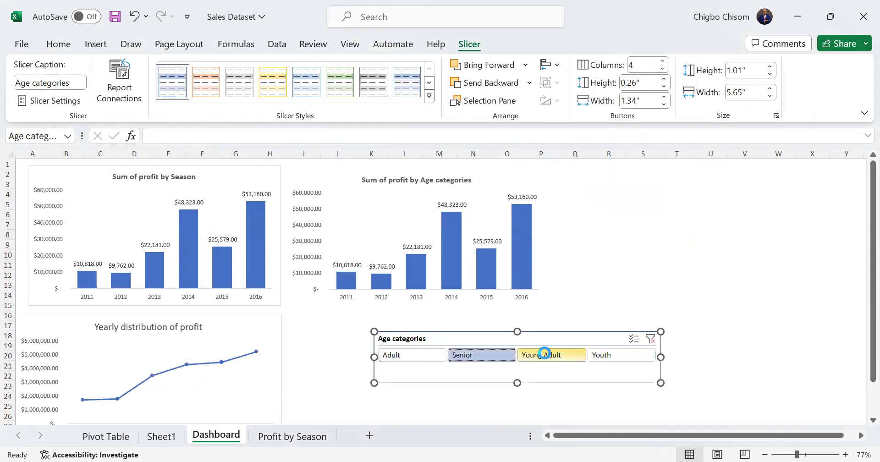
click(600, 354)
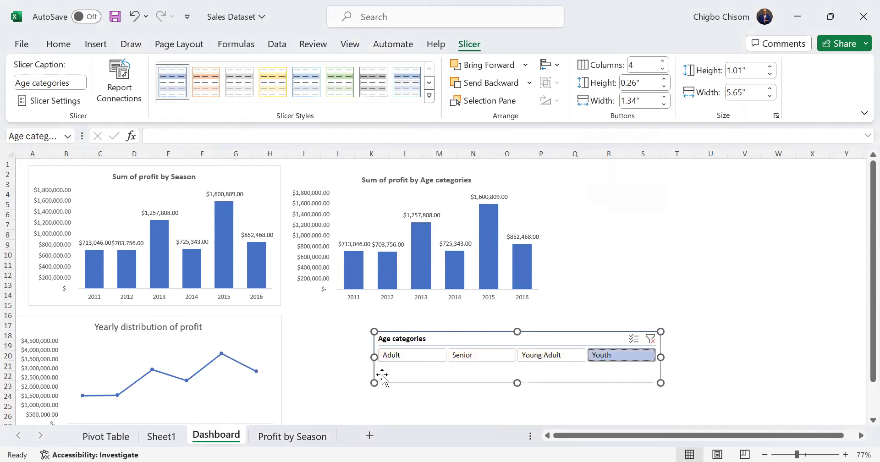
click(425, 359)
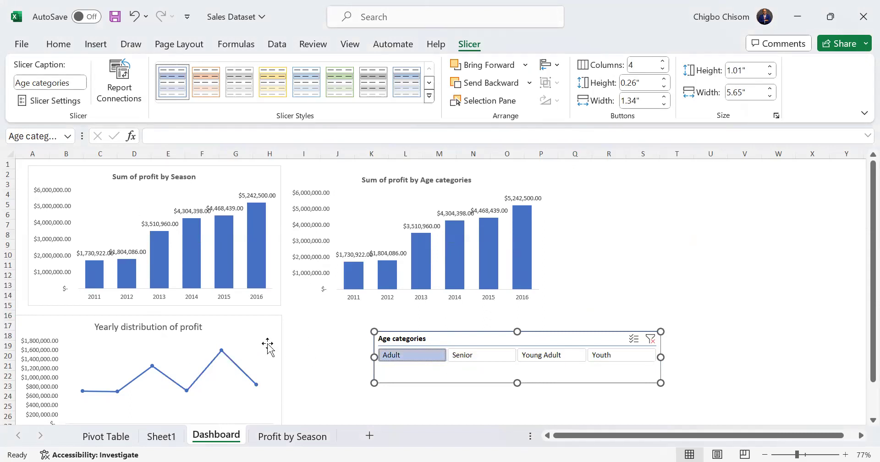
click(473, 350)
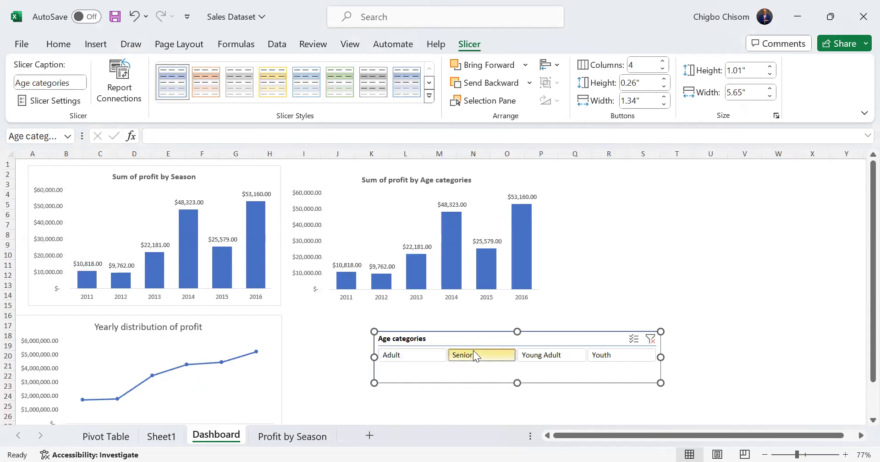
- Shorten the Age categories slicer to about 0.82" high and filter the charts by Young Adult, followed by Youth
drag(520, 383, 516, 370)
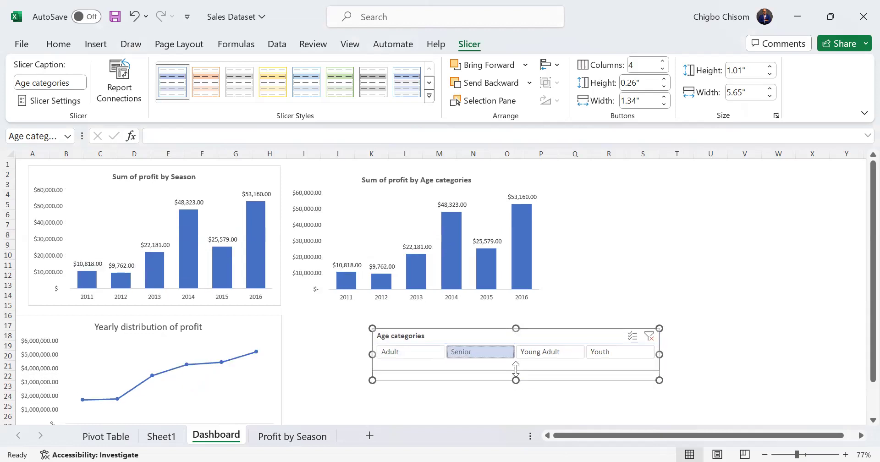
click(542, 352)
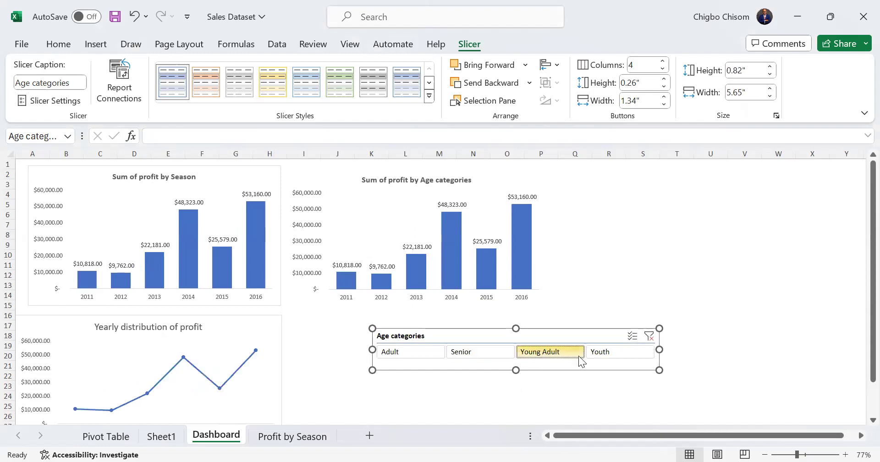
click(613, 350)
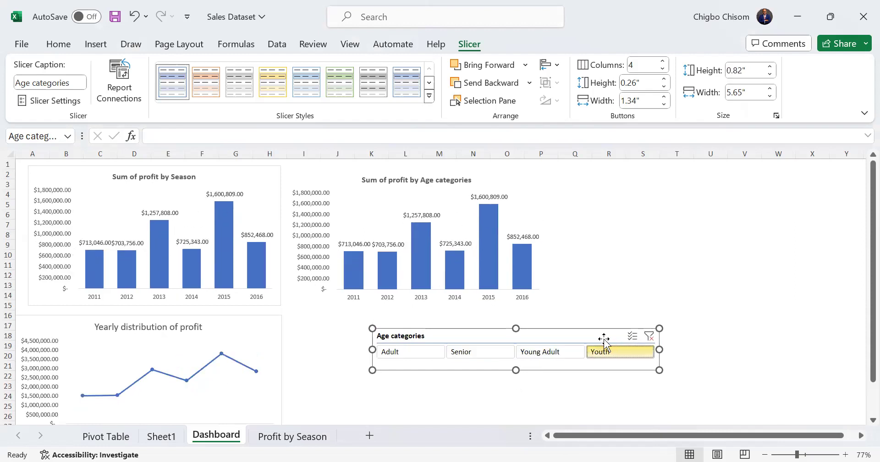
- Shift the Age categories slicer slightly to the right and look at its report connections
right_click(602, 339)
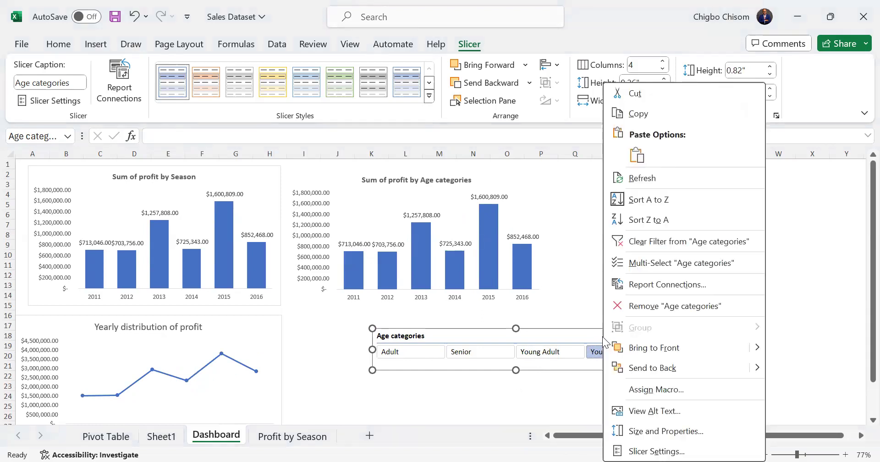
drag(569, 337, 604, 339)
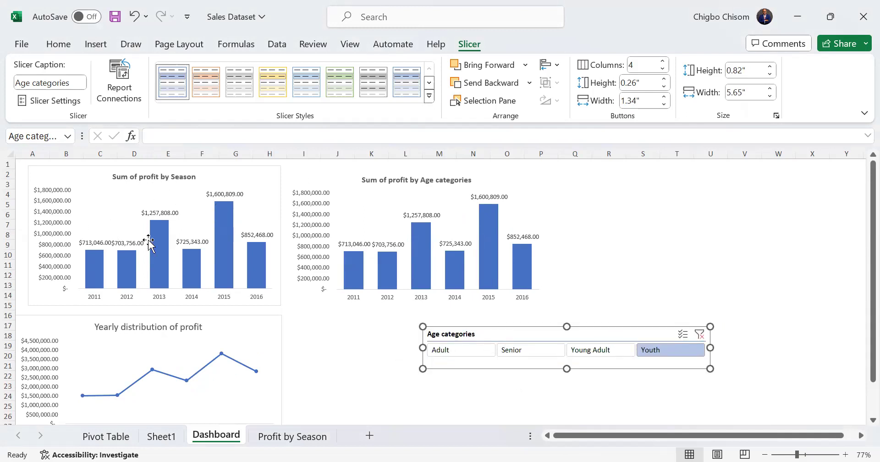
right_click(547, 335)
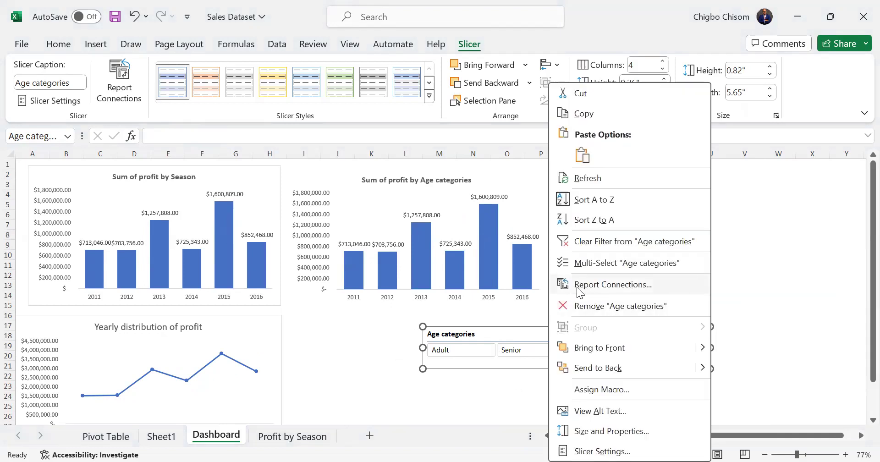
click(578, 285)
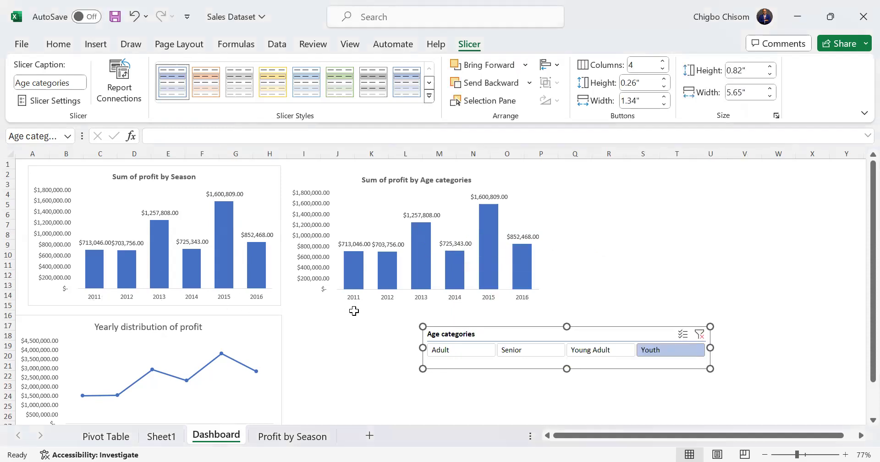
- Compare the yearly profit chart on the Dashboard with its source chart on the Pivot Table sheet, also viewing the data in Sheet1
drag(858, 264, 858, 316)
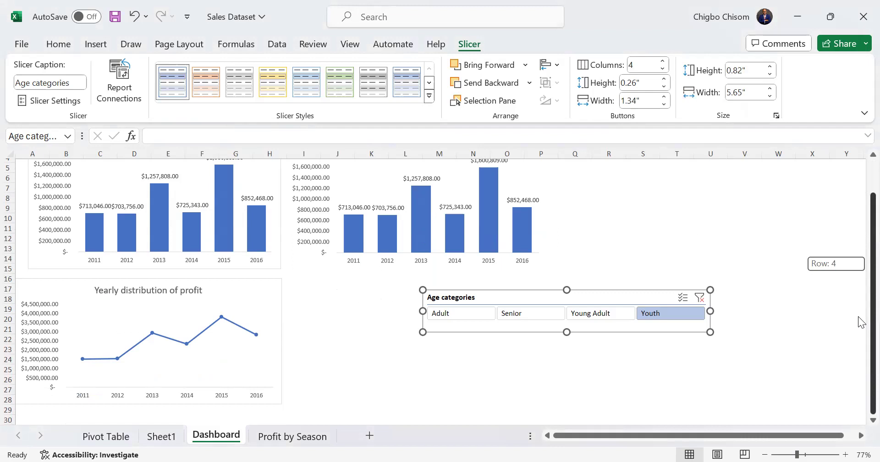
drag(861, 322, 862, 273)
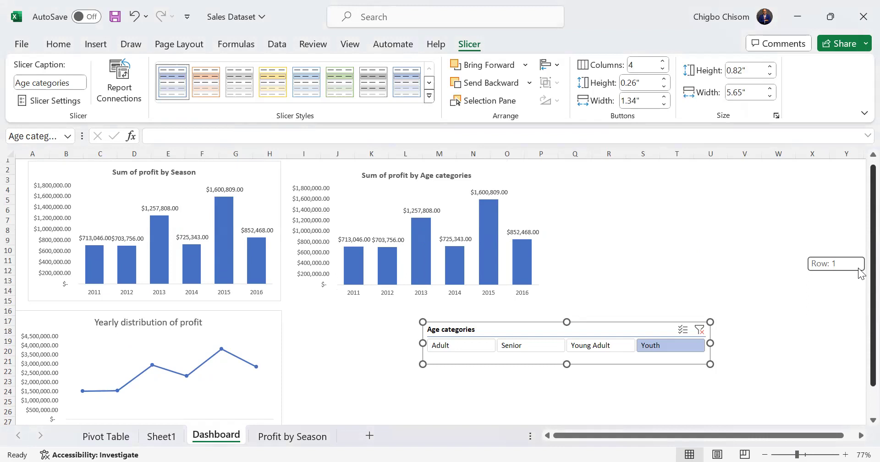
drag(861, 274, 860, 274)
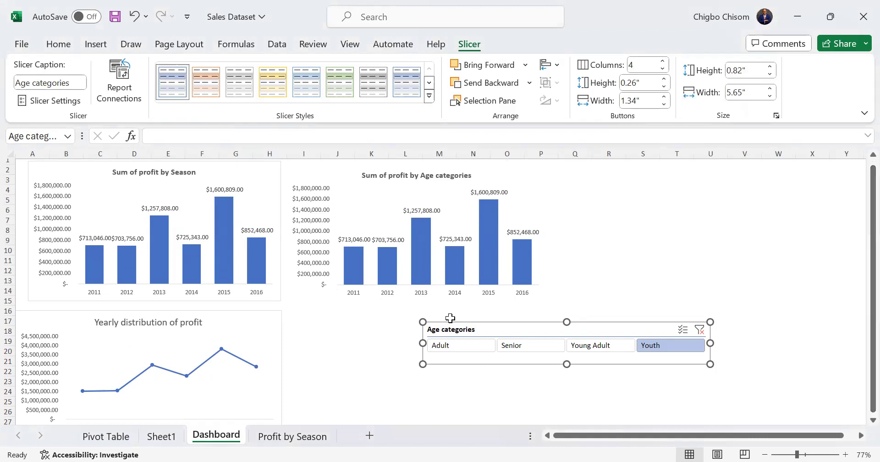
click(110, 438)
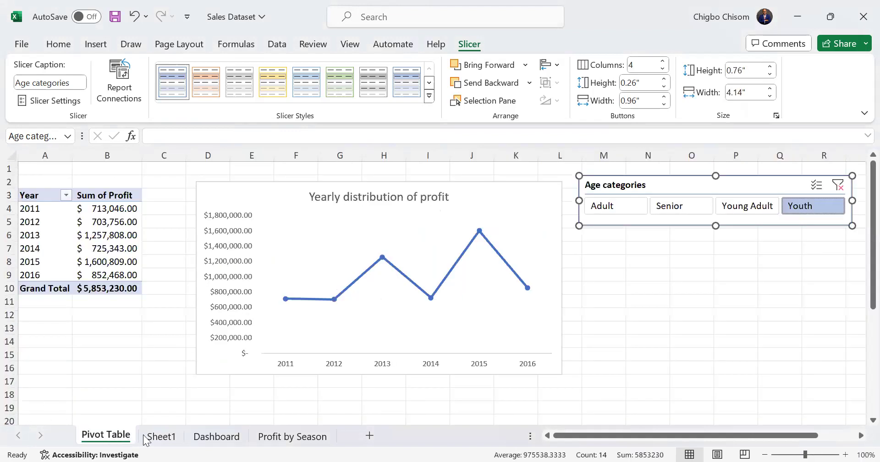
click(158, 437)
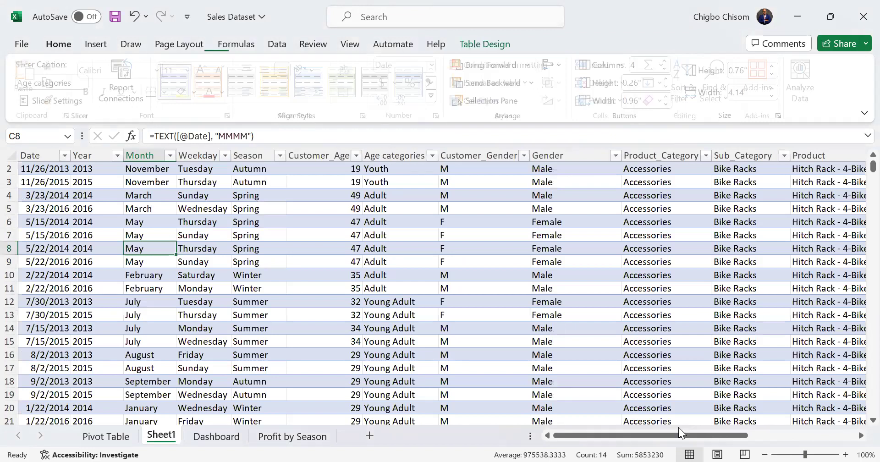
click(110, 441)
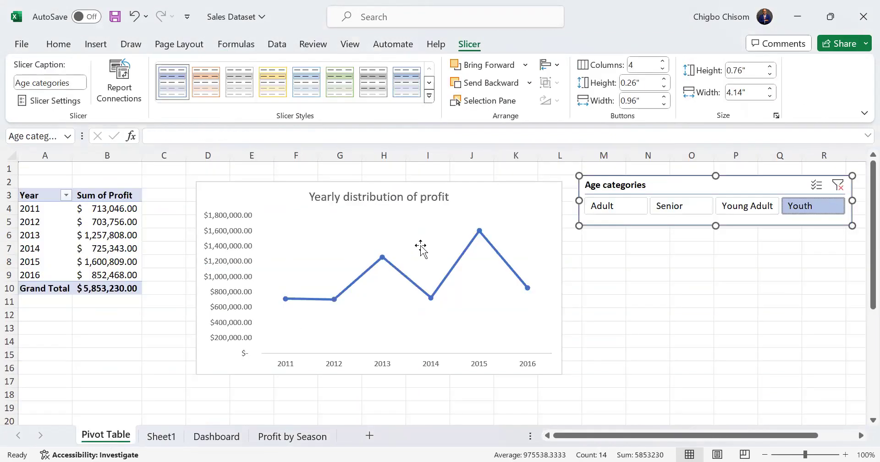
- Clear the Age categories filter in the Pivot Table sheet's slicer and check the charts on the Dashboard sheet
click(252, 193)
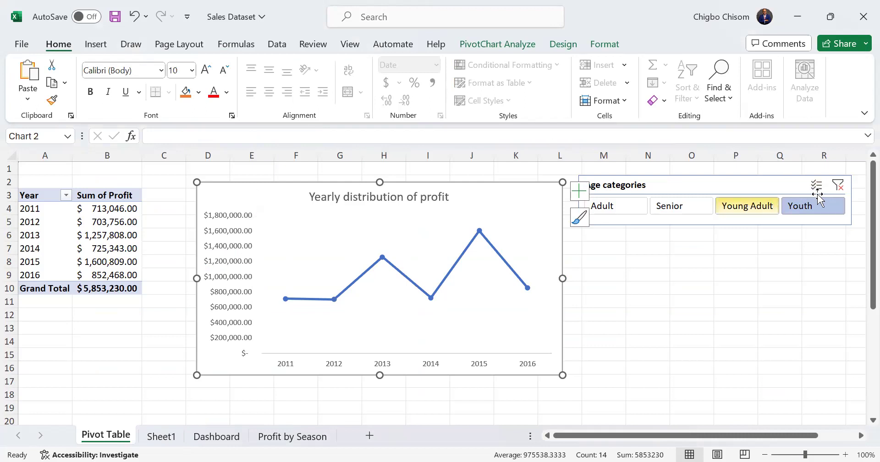
click(838, 185)
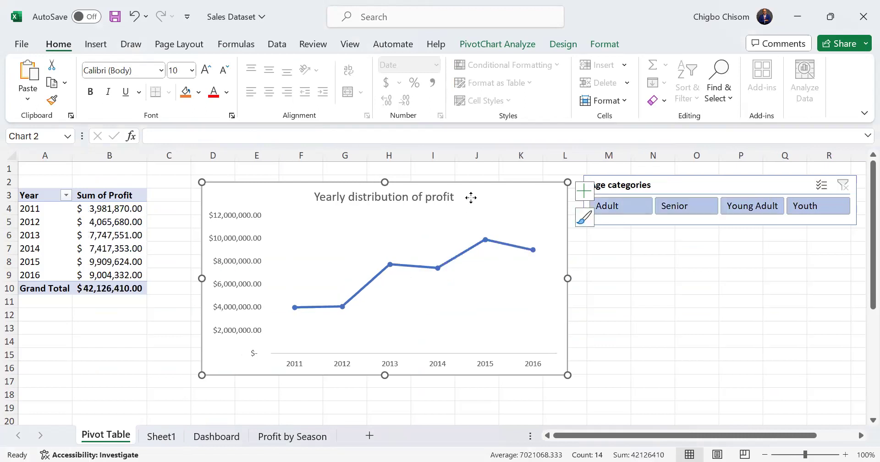
click(229, 437)
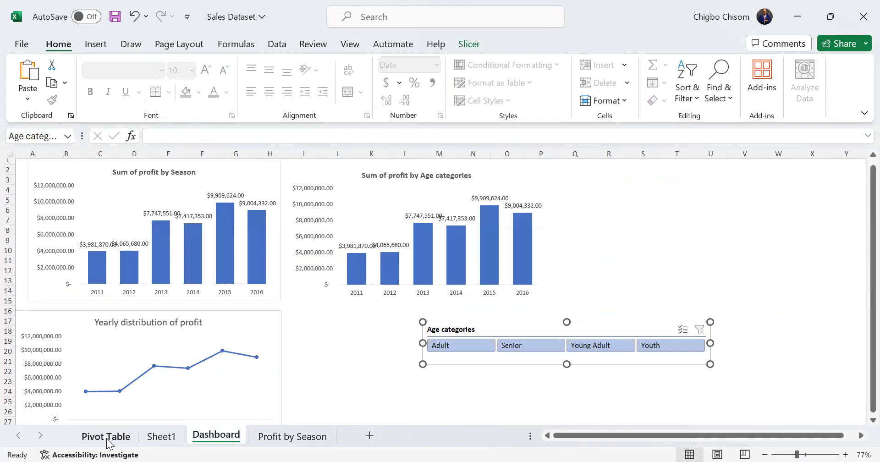
click(107, 438)
click(207, 438)
- Move the Dashboard's Age categories slicer over the age categories chart and review which pivot tables it is connected to, cancelling the dialog
drag(513, 329, 534, 258)
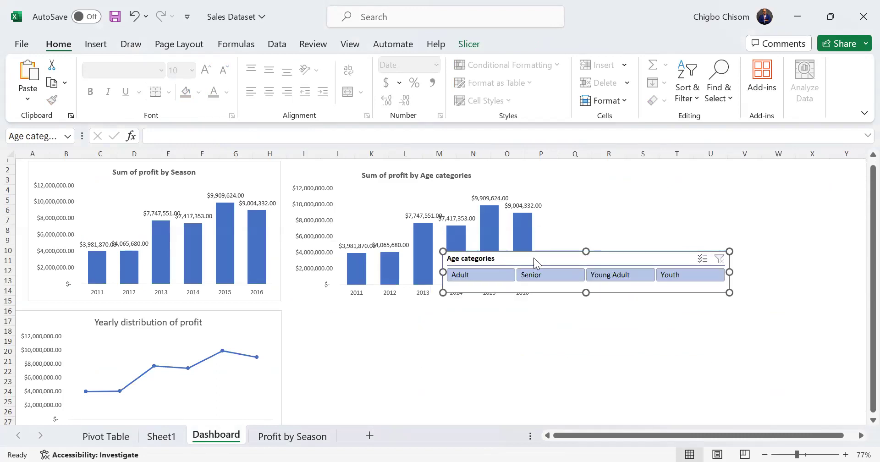
right_click(530, 260)
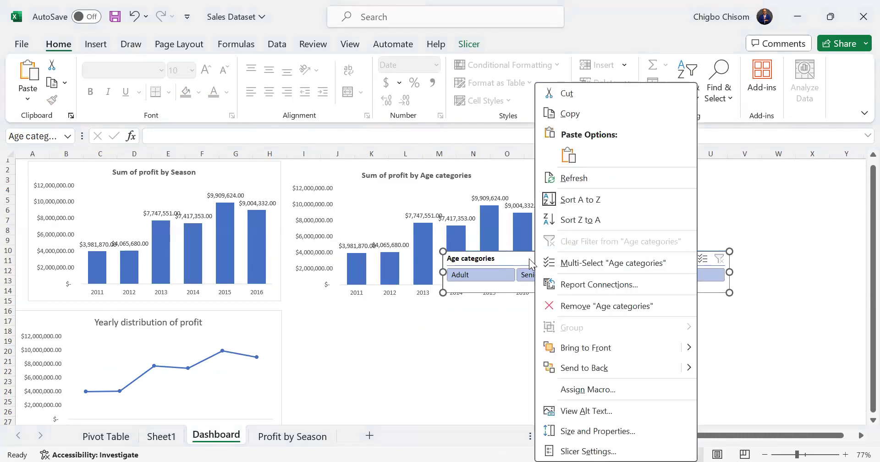
click(358, 288)
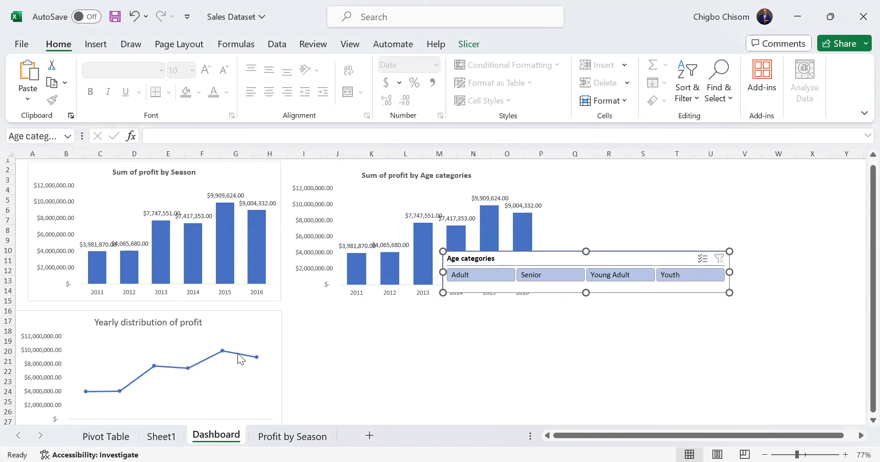
scroll(858, 296, down, 1)
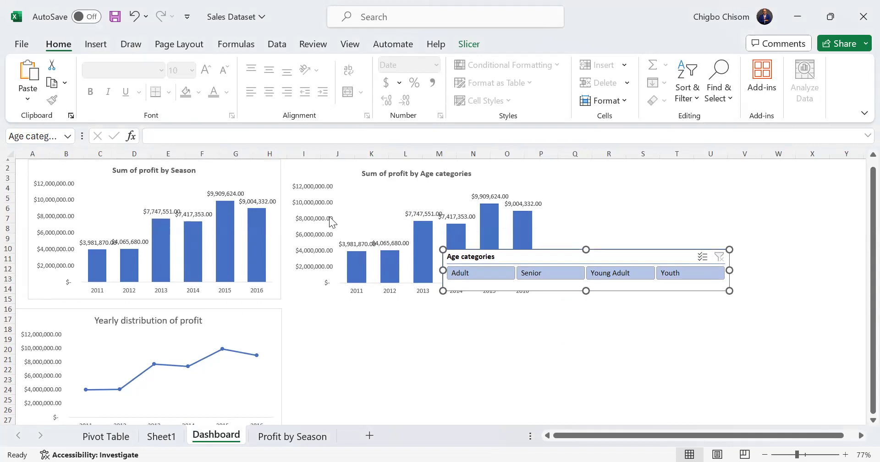
right_click(559, 253)
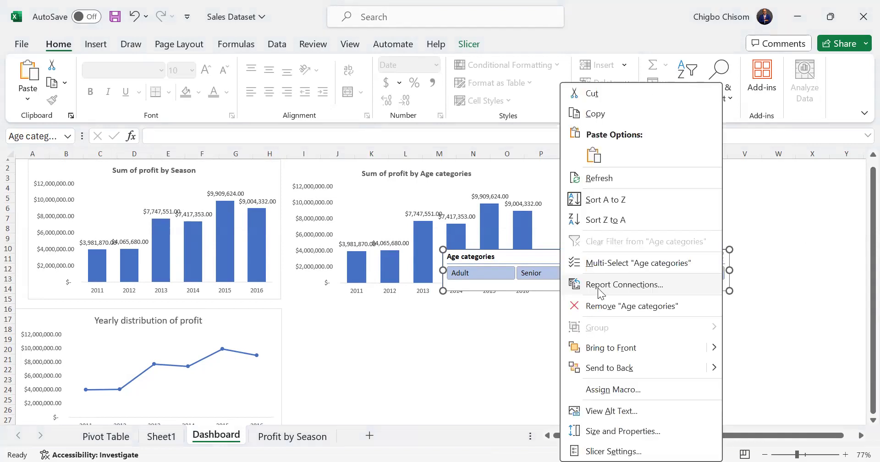
click(597, 288)
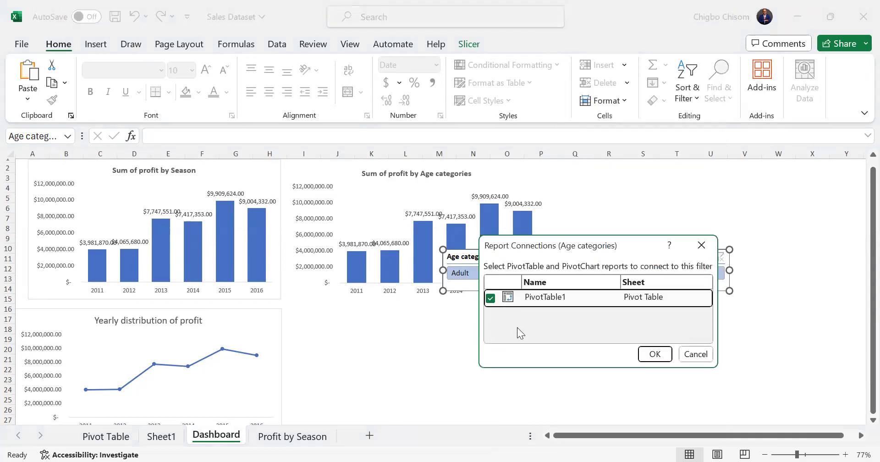
click(691, 355)
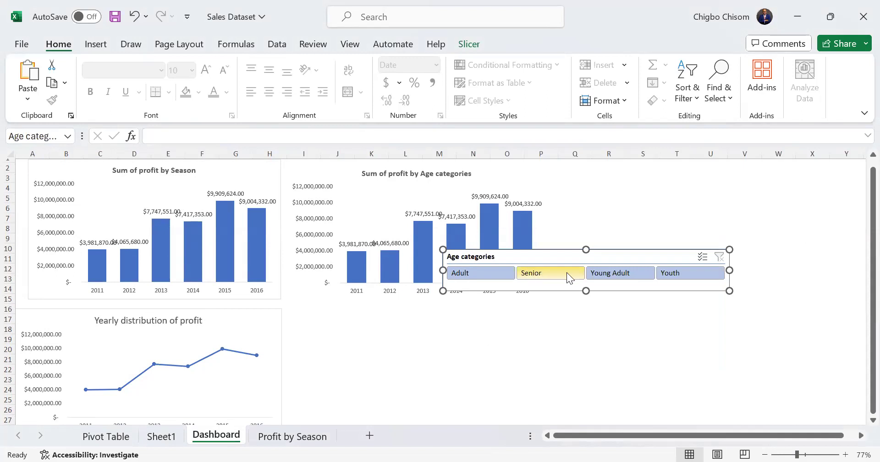
- Filter the three Dashboard charts by each age category in turn, ending on Youth, and move the slicer below the age categories chart
click(668, 273)
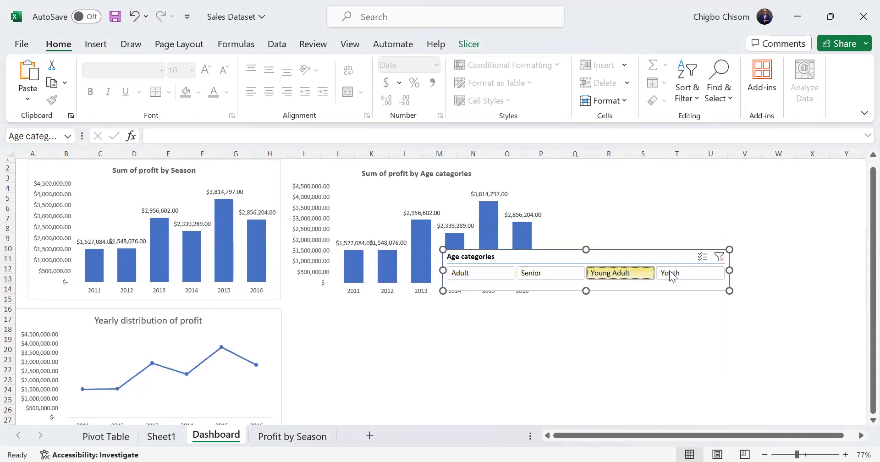
click(473, 276)
click(527, 273)
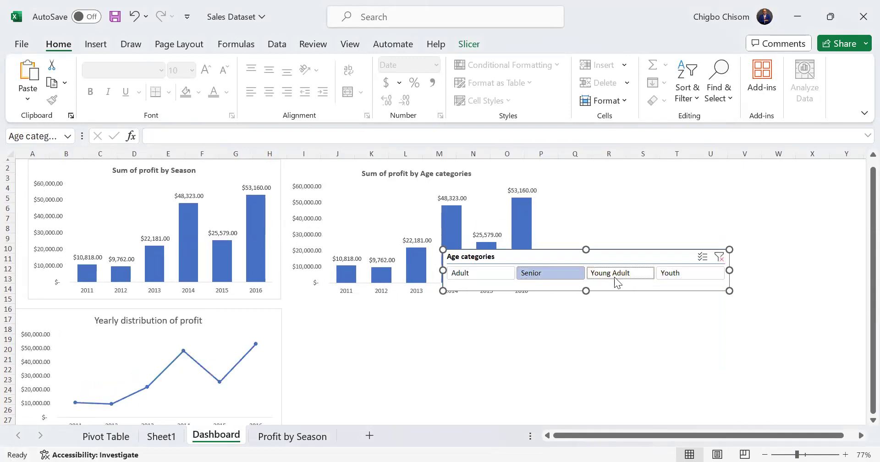
click(614, 277)
click(658, 276)
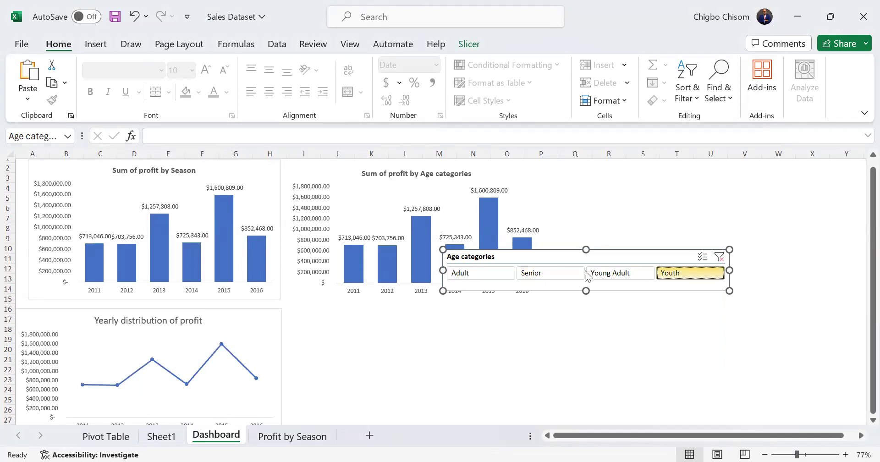
drag(551, 259, 490, 338)
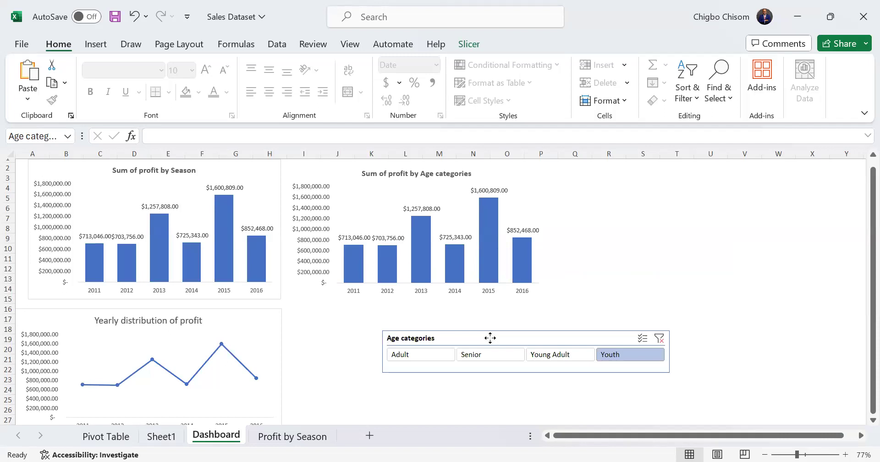
drag(490, 337, 490, 339)
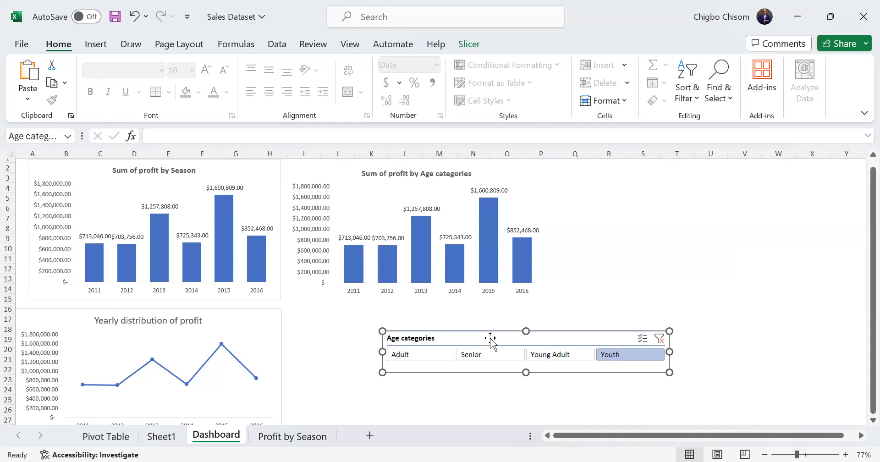
- Clear the Dashboard slicer's Youth filter and filter the three charts by Senior, Youth and Senior again, ending on Adult
click(659, 338)
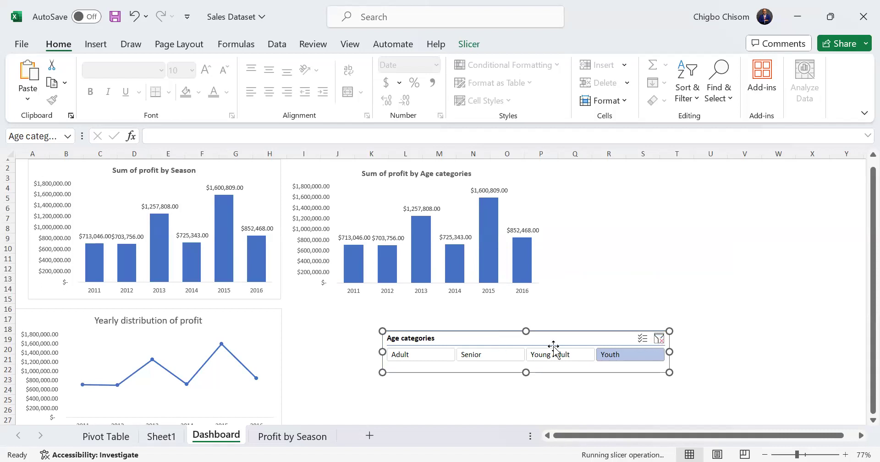
click(478, 359)
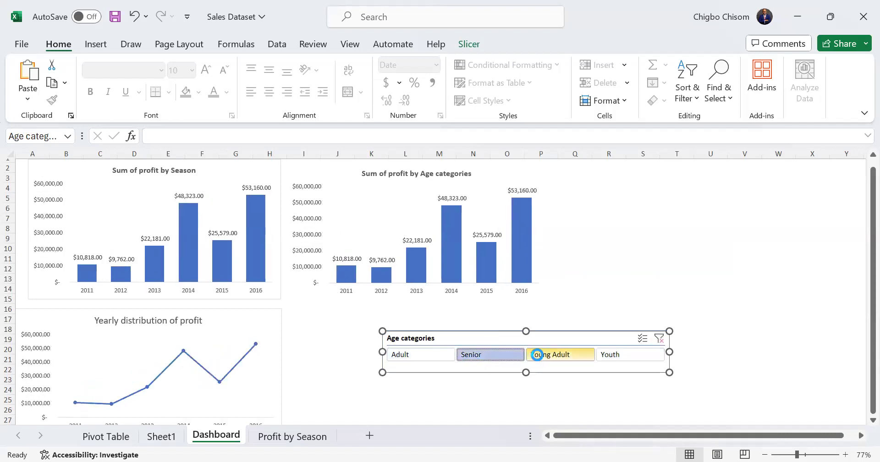
click(645, 358)
click(493, 358)
click(418, 354)
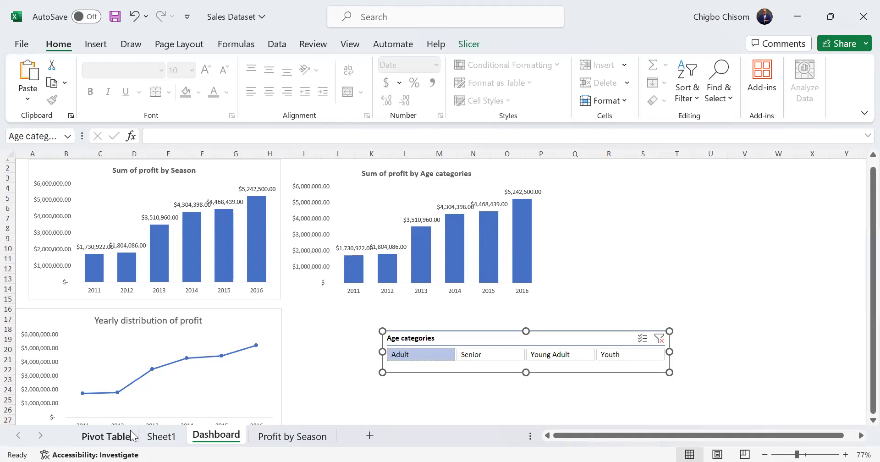
- Review the yearly profit pivot table and the Sheet1 dataset across to its Profit column, selecting the first Month entry in C2
click(107, 436)
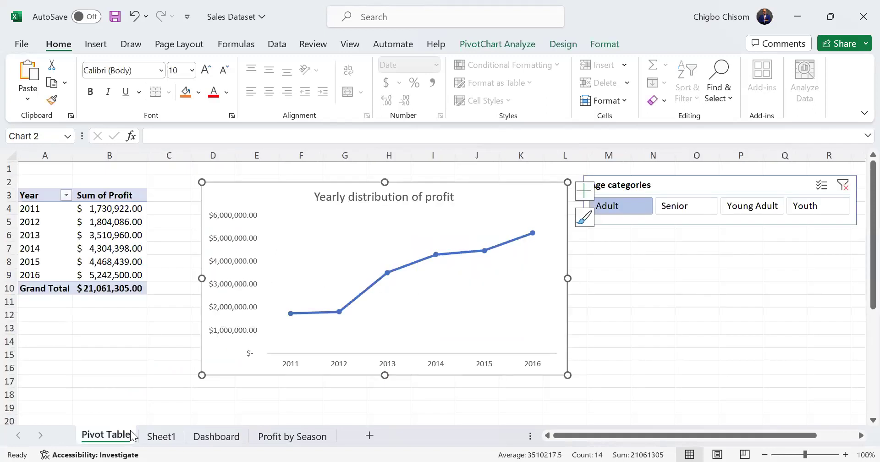
click(162, 438)
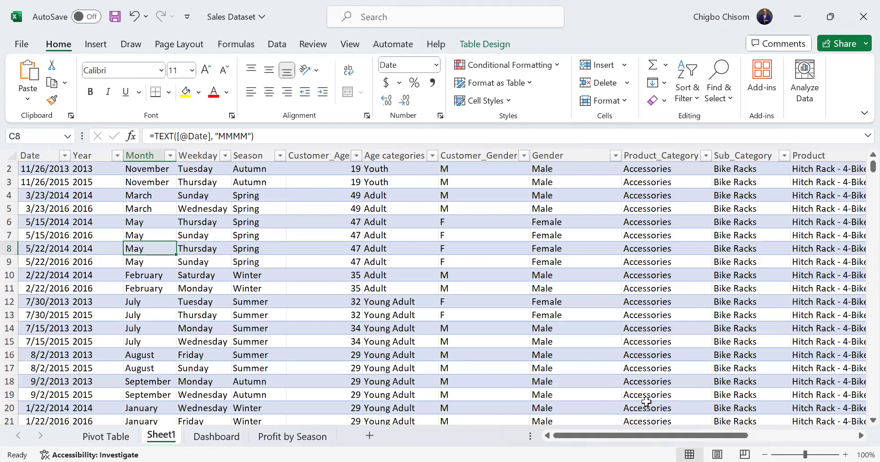
drag(743, 437, 786, 433)
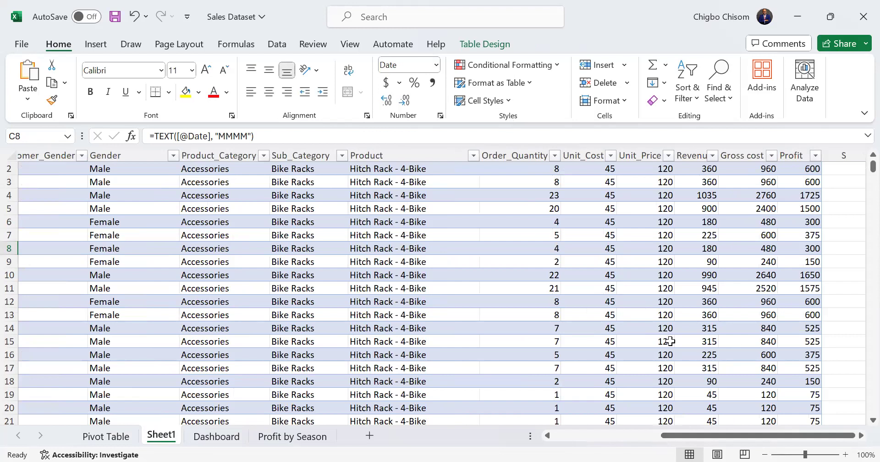
drag(751, 433, 643, 433)
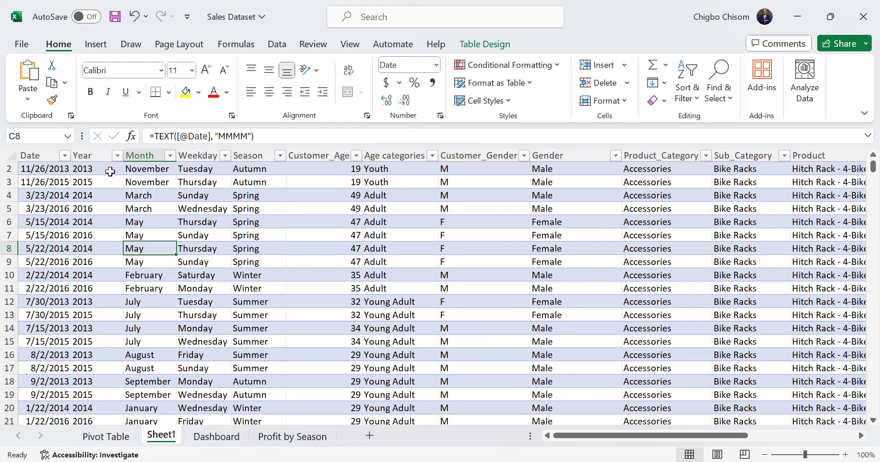
click(231, 435)
click(158, 436)
click(151, 172)
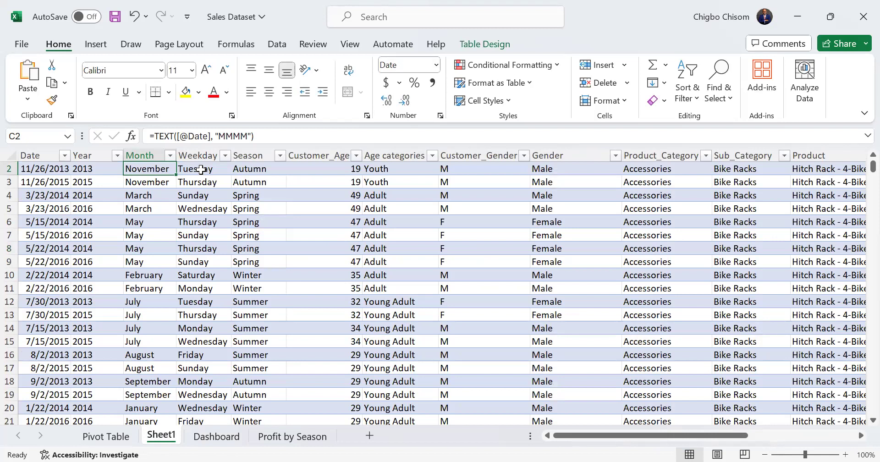
key(alt+Tab)
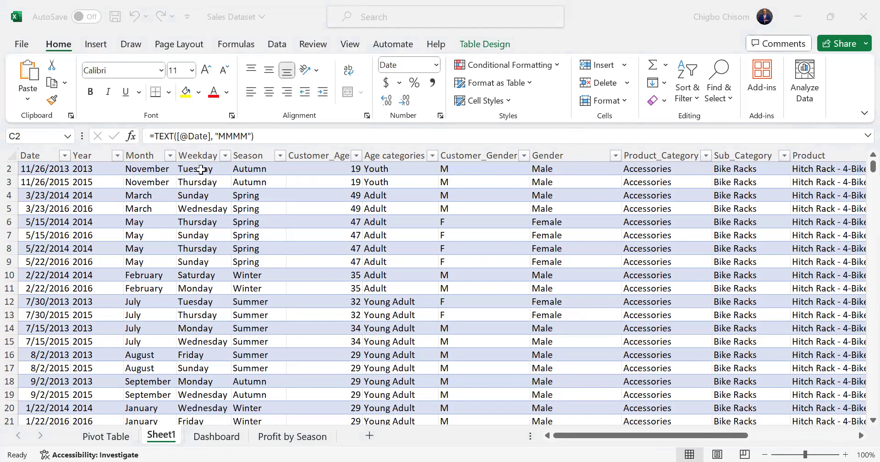
- Look through the Dashboard and Profit by Season sheets, and clear the Age categories filter in the Pivot Table sheet's slicer
click(208, 437)
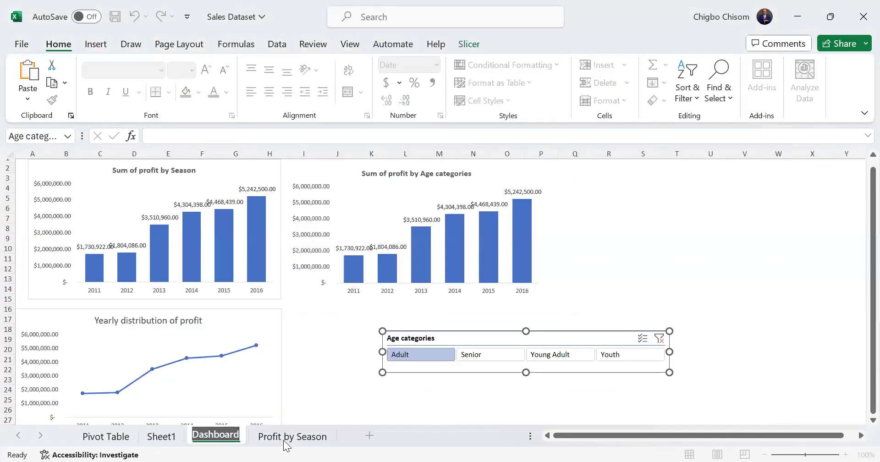
click(289, 440)
click(224, 438)
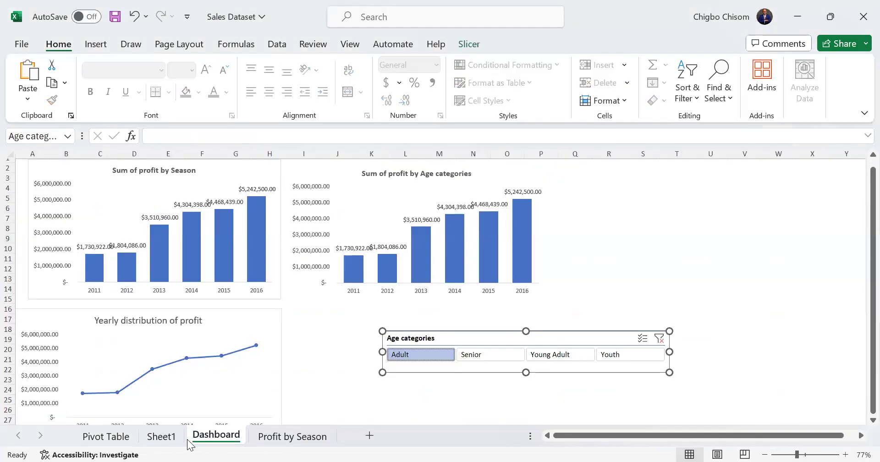
click(161, 438)
click(105, 437)
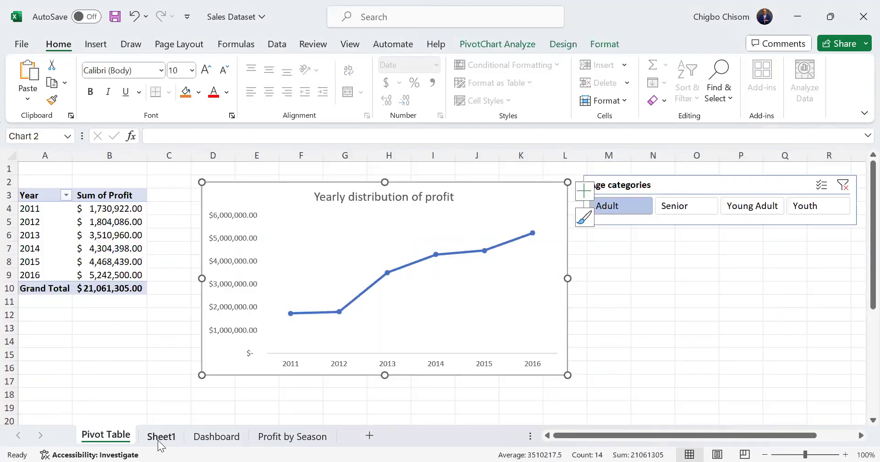
click(842, 185)
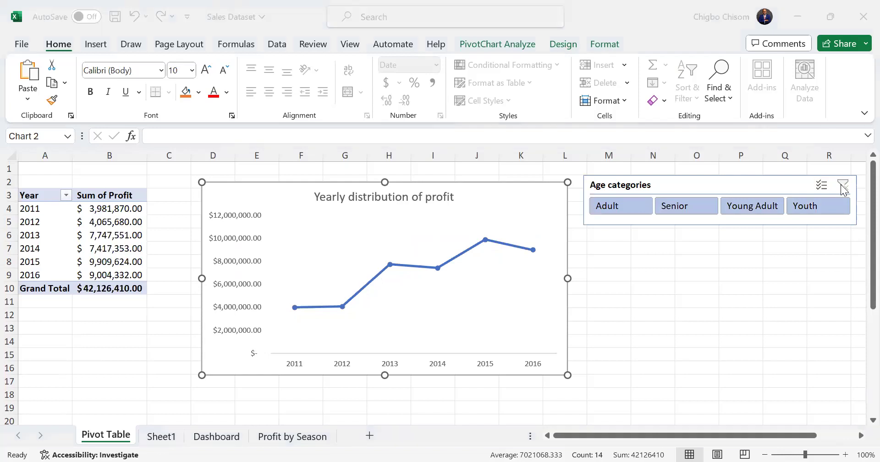
- Compare the Sheet1 data with the Dashboard charts and select the yearly profit pivot table A3:B10 on the Pivot Table sheet
click(183, 441)
click(161, 437)
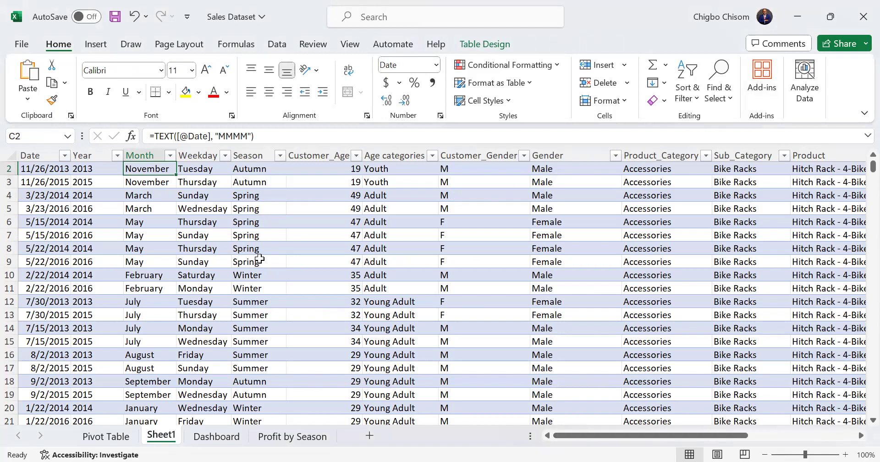
click(231, 436)
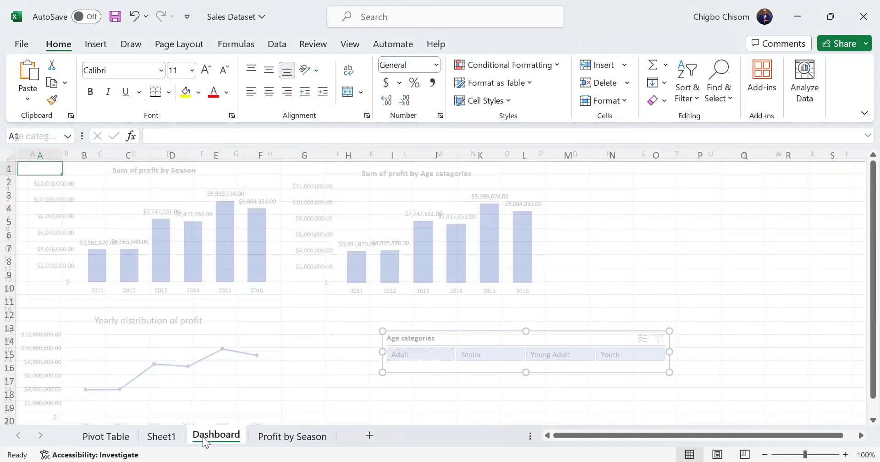
click(166, 435)
click(130, 439)
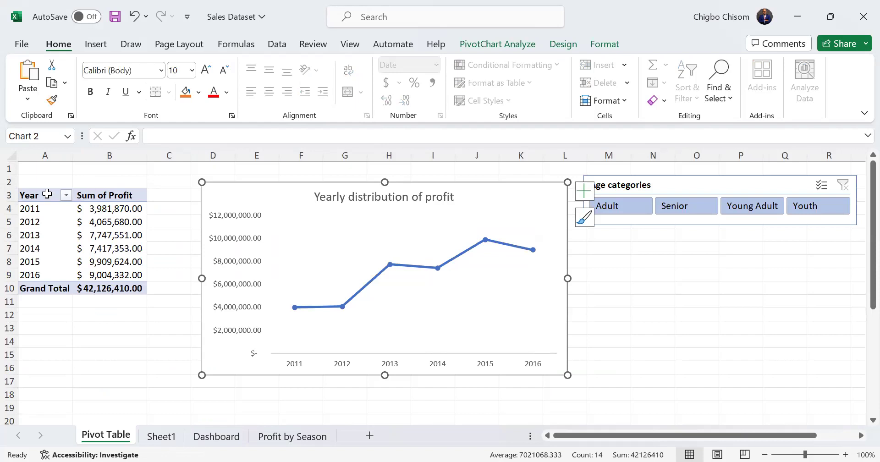
drag(47, 194, 133, 284)
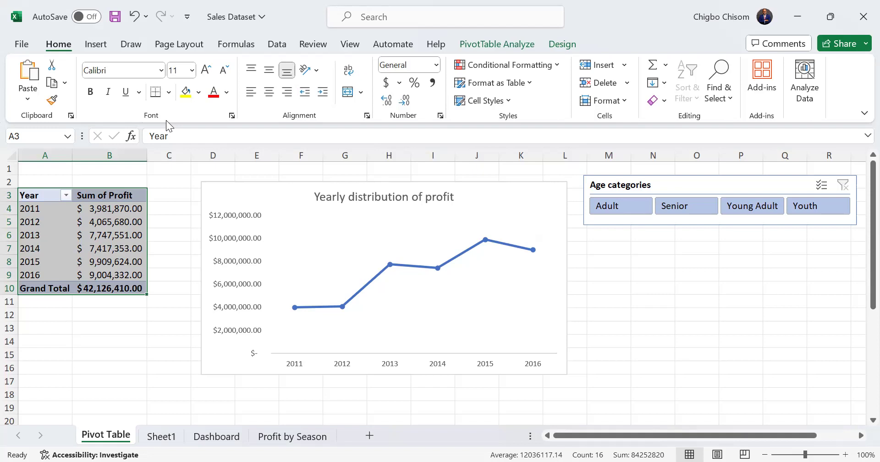
key(alt+Tab)
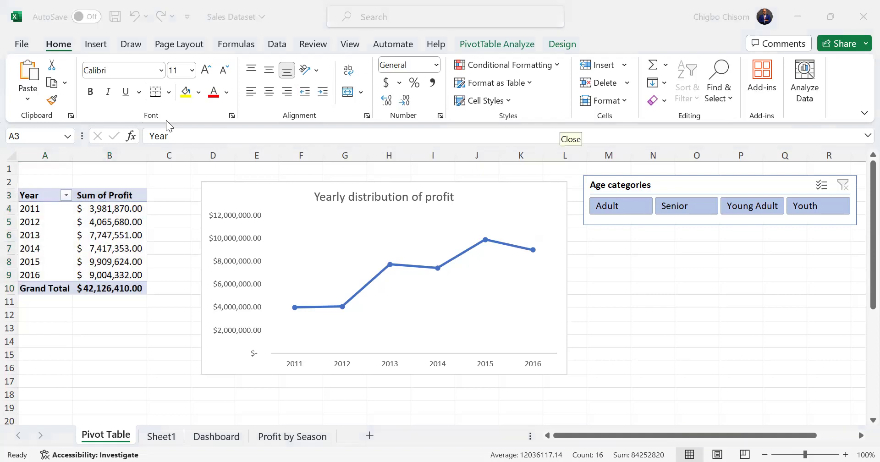